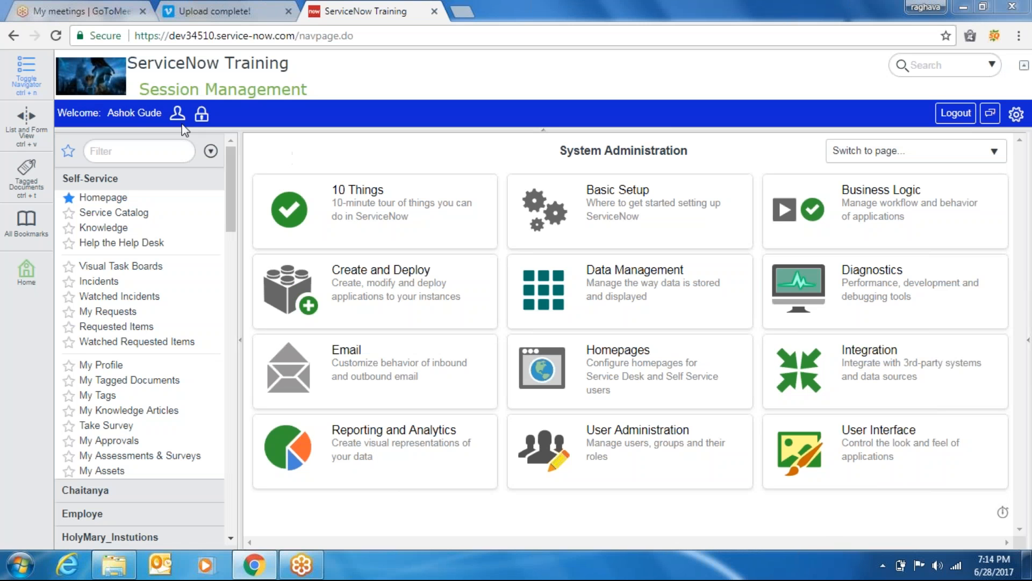
# Collapse the Self-Service section in the application navigator
pyautogui.click(99, 183)
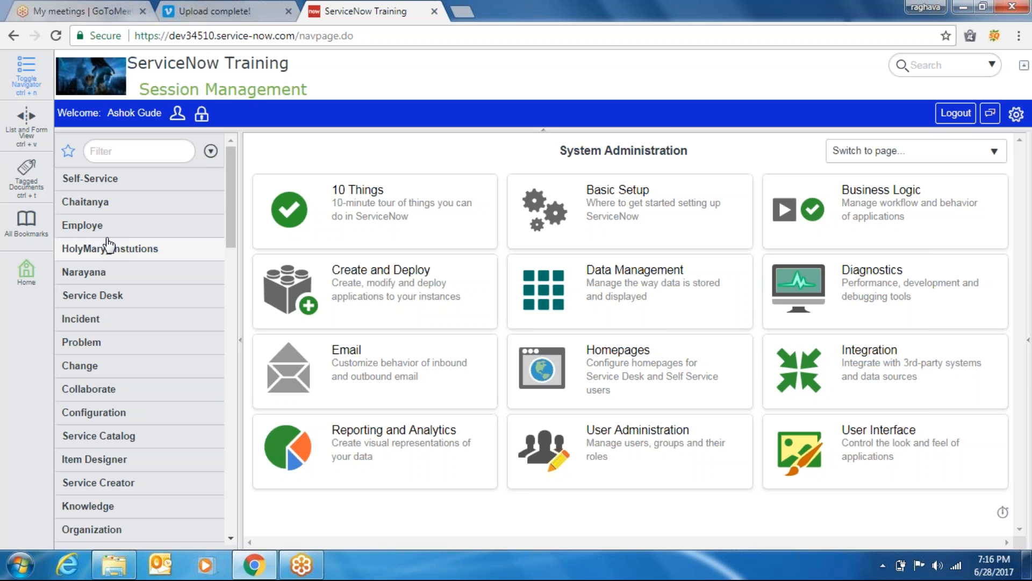
# Expand Chaitanya, open the five-record chaitanyas list, and bring up the Number column menu
pyautogui.click(93, 208)
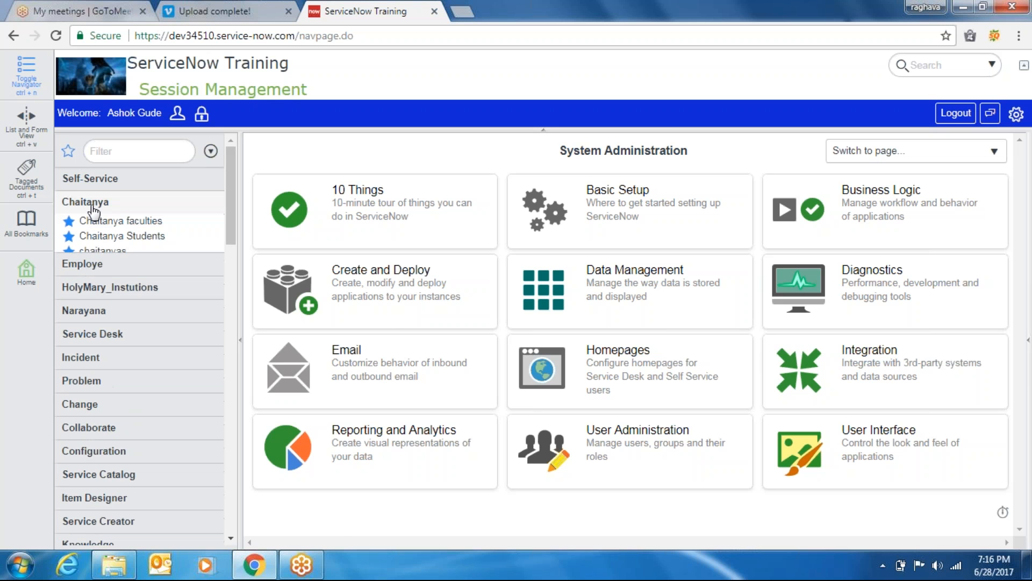
pyautogui.click(127, 241)
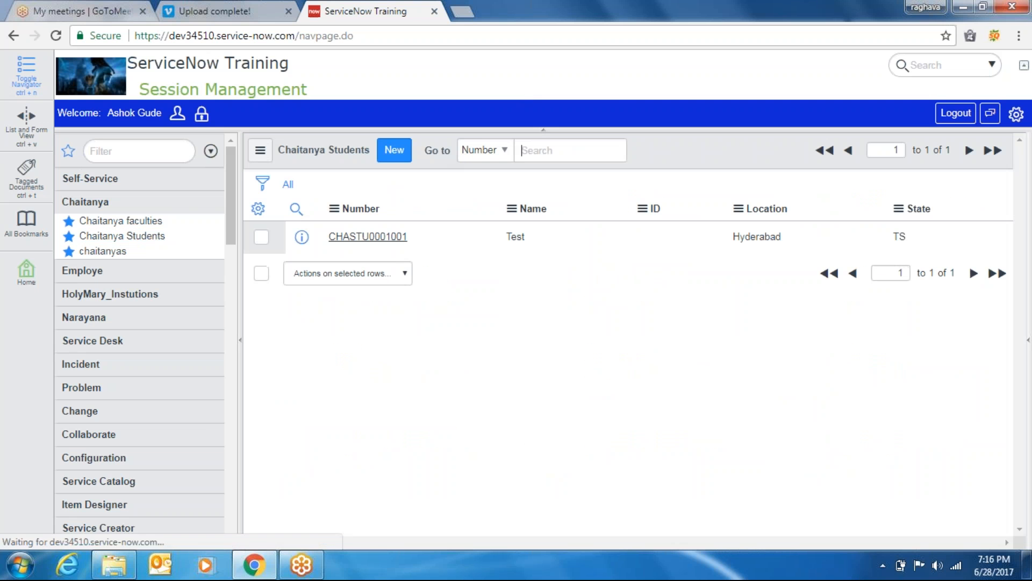
pyautogui.click(105, 251)
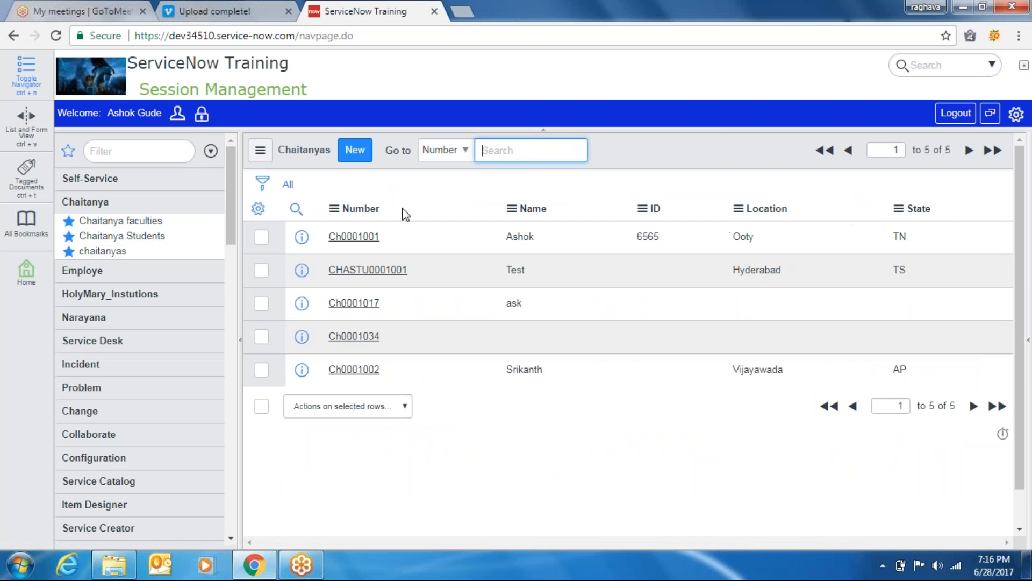
pyautogui.click(757, 269)
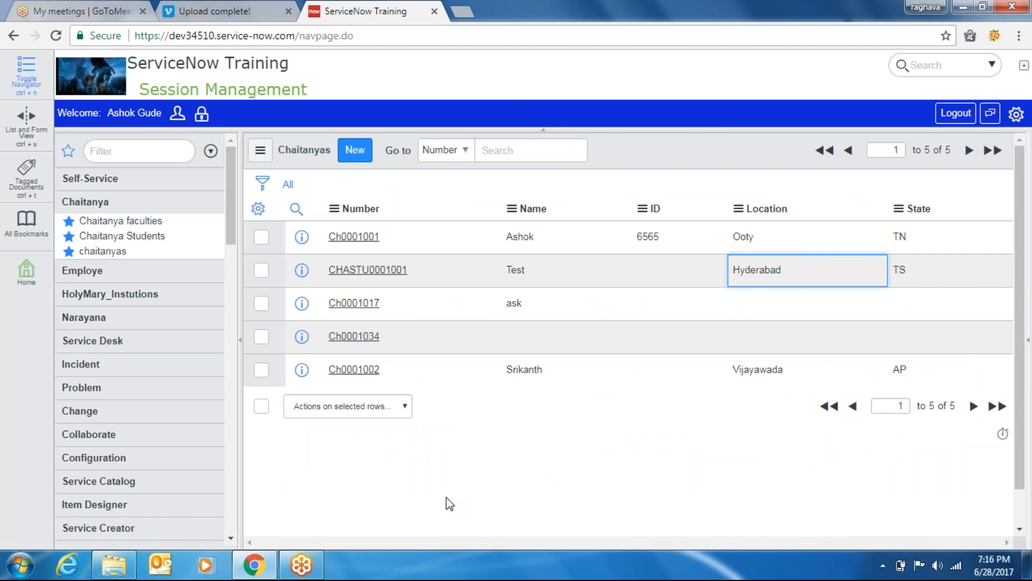
pyautogui.click(363, 211)
pyautogui.rightClick(362, 211)
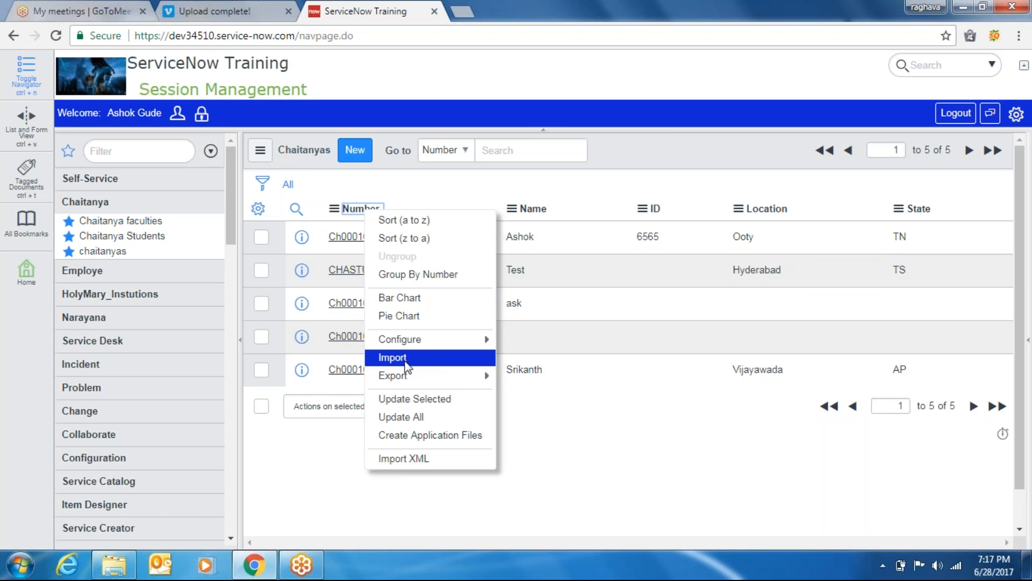
# Export the chaitanyas list to Excel and download it as u_chaitanya.xls
pyautogui.moveTo(429, 376)
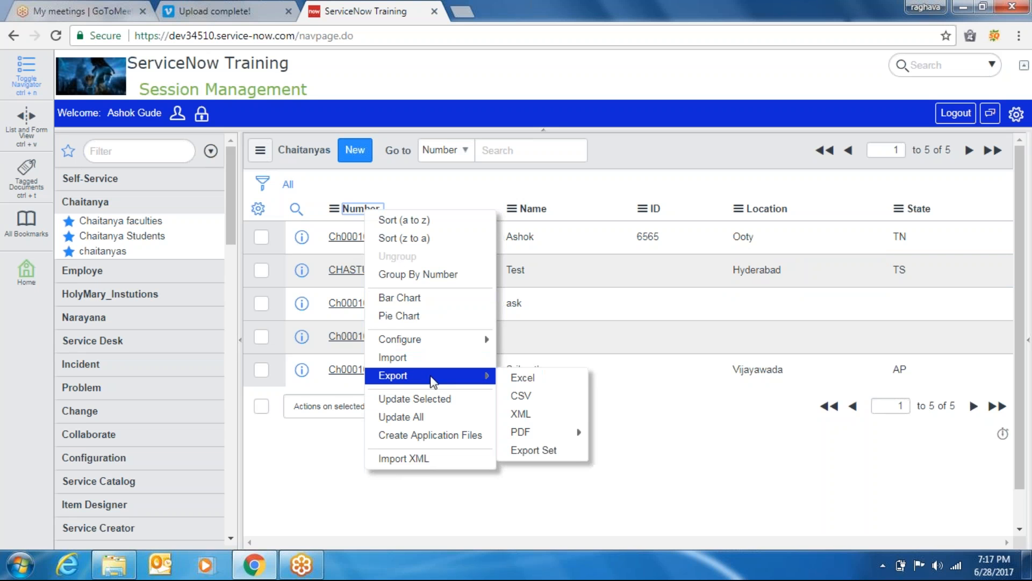
pyautogui.click(539, 379)
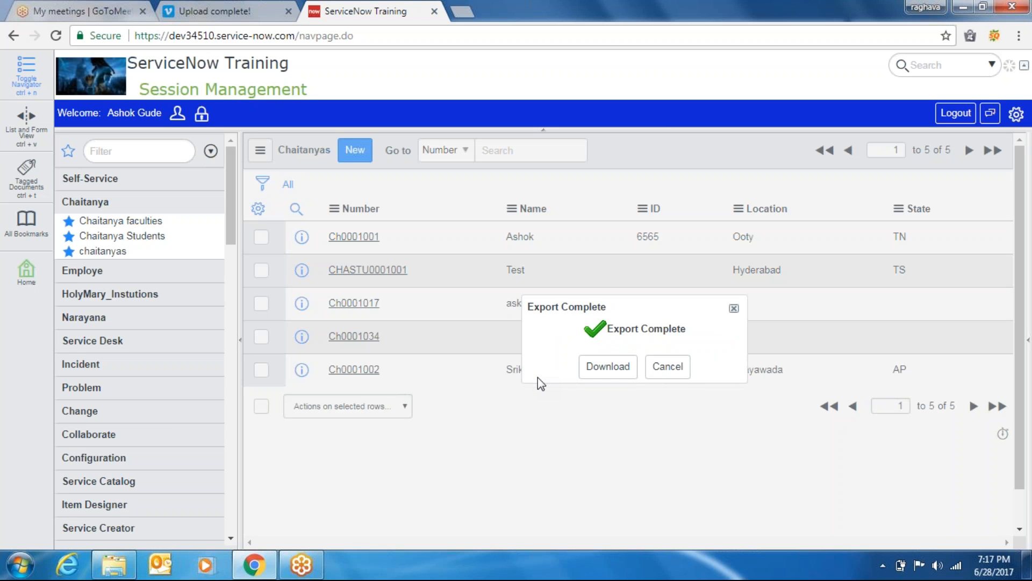
pyautogui.click(596, 368)
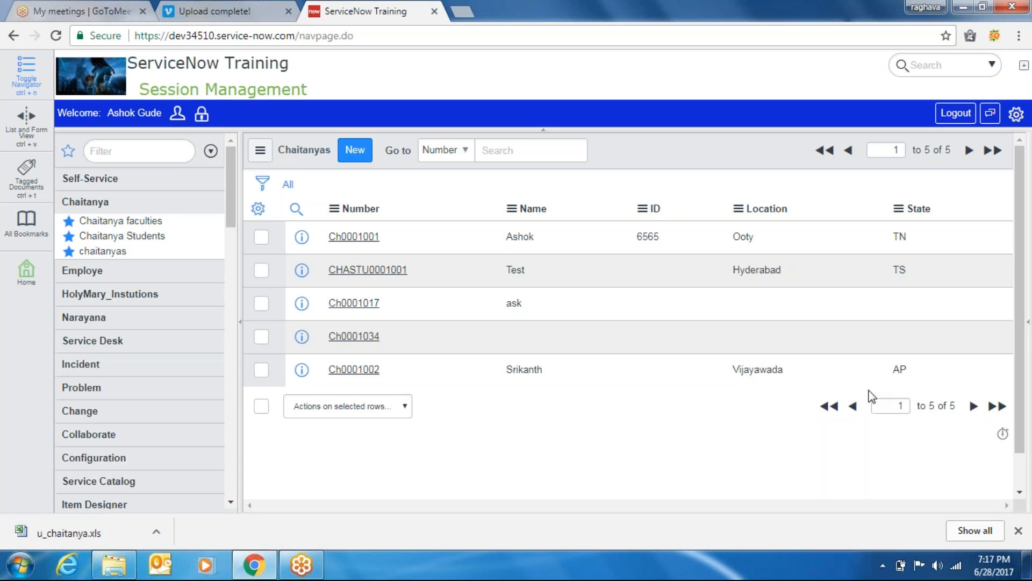
# Change the list's rows-per-page setting through the Show option
pyautogui.rightClick(616, 146)
pyautogui.moveTo(656, 209)
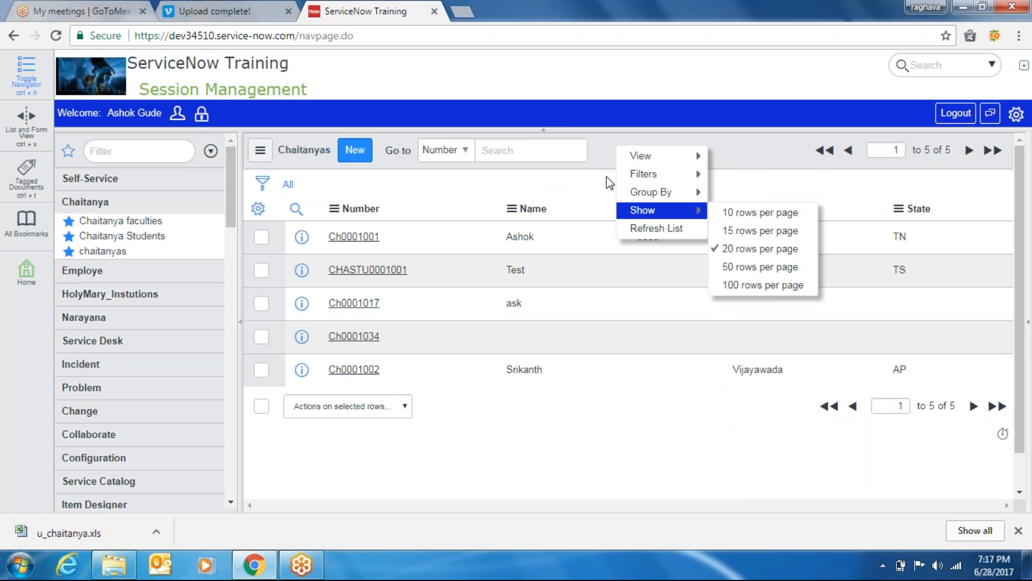
pyautogui.click(652, 228)
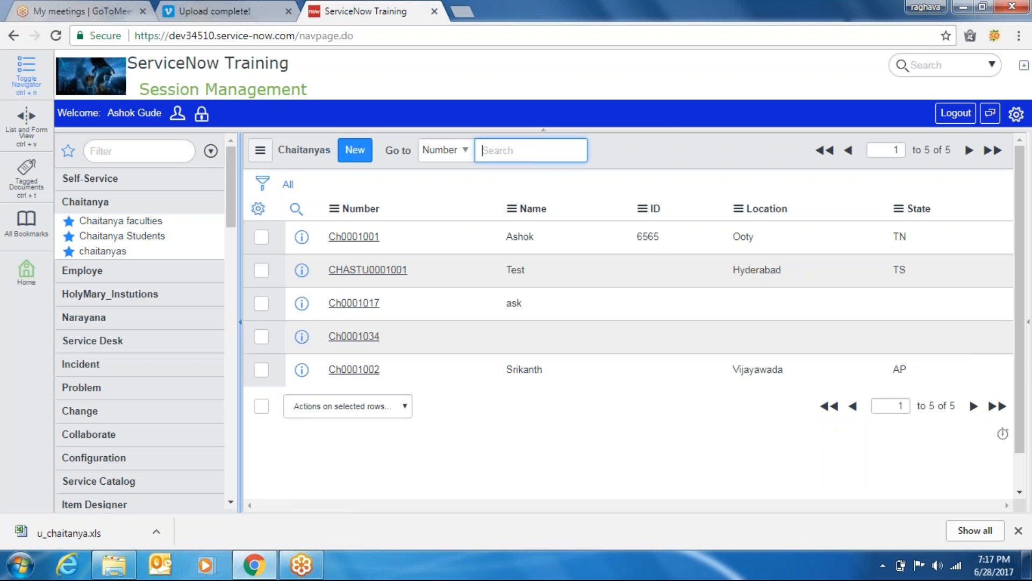
pyautogui.rightClick(97, 533)
# Locate u_chaitanya in the Downloads folder and open it in Excel
pyautogui.click(131, 493)
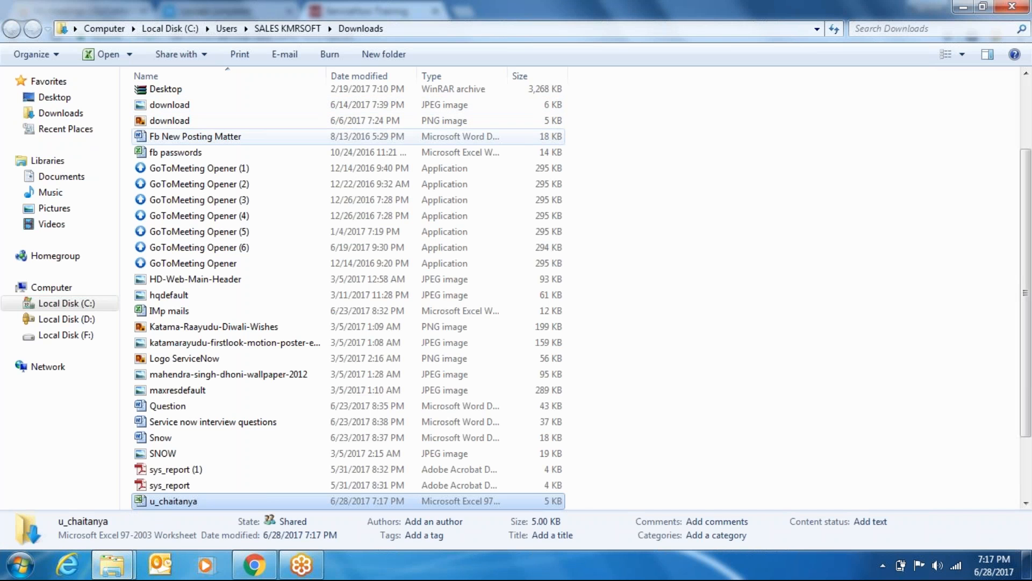
pyautogui.rightClick(184, 499)
pyautogui.click(241, 149)
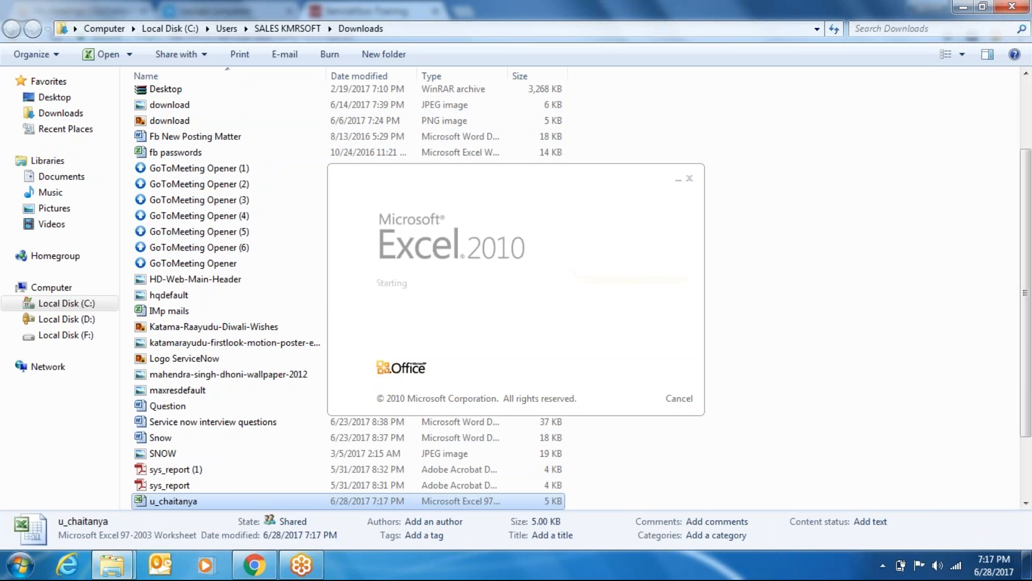
pyautogui.click(963, 7)
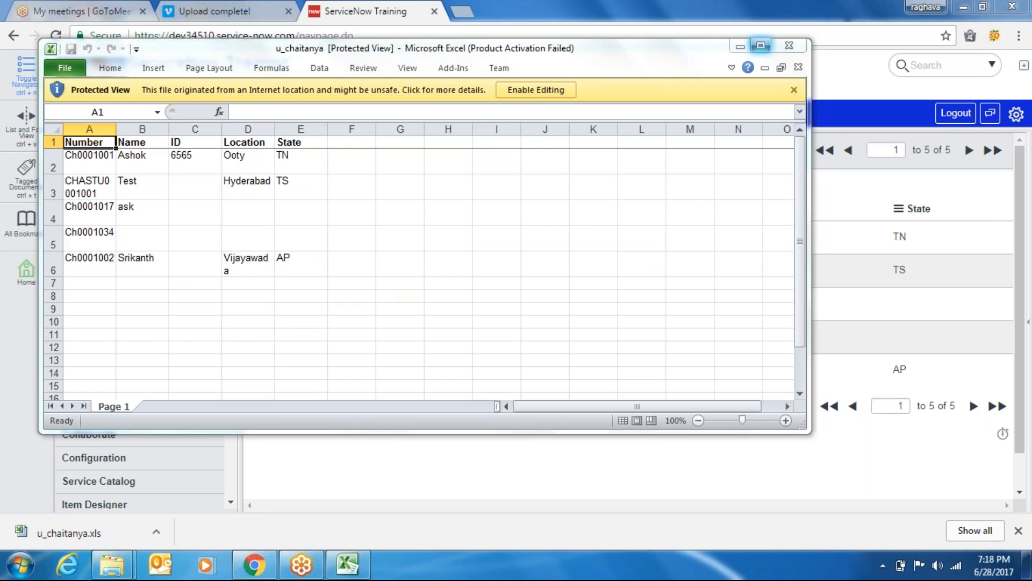
# Maximize Excel, enable editing, and clear the five data records in A2:E6
pyautogui.doubleClick(736, 48)
pyautogui.click(515, 47)
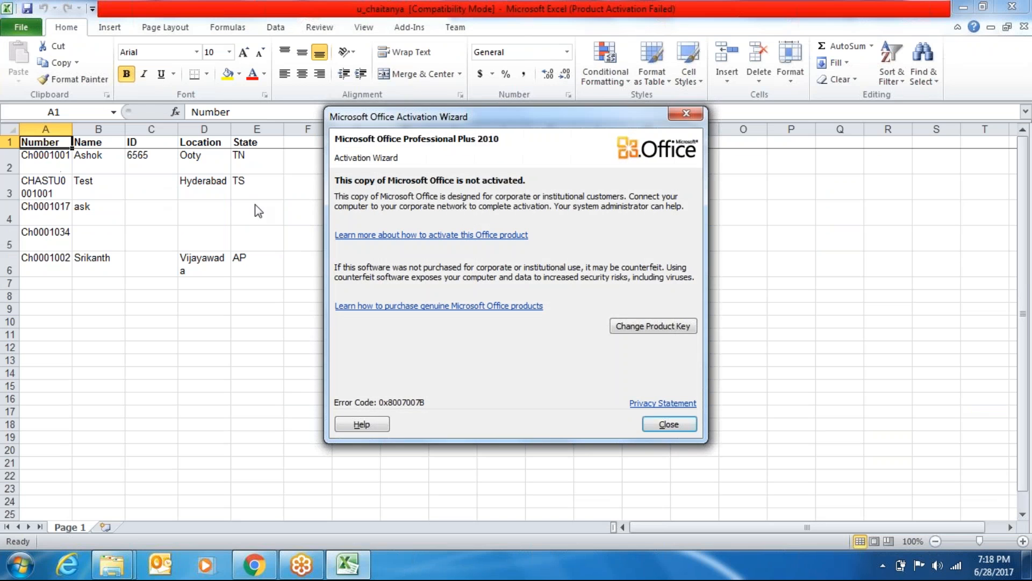
pyautogui.click(667, 424)
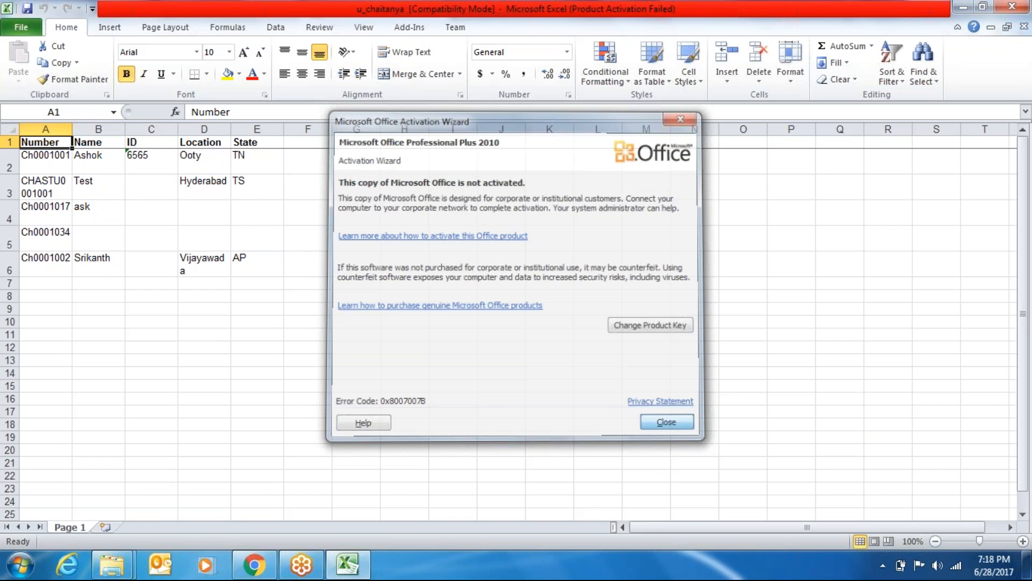
pyautogui.moveTo(49, 156); pyautogui.dragTo(238, 263)
pyautogui.press('Delete')
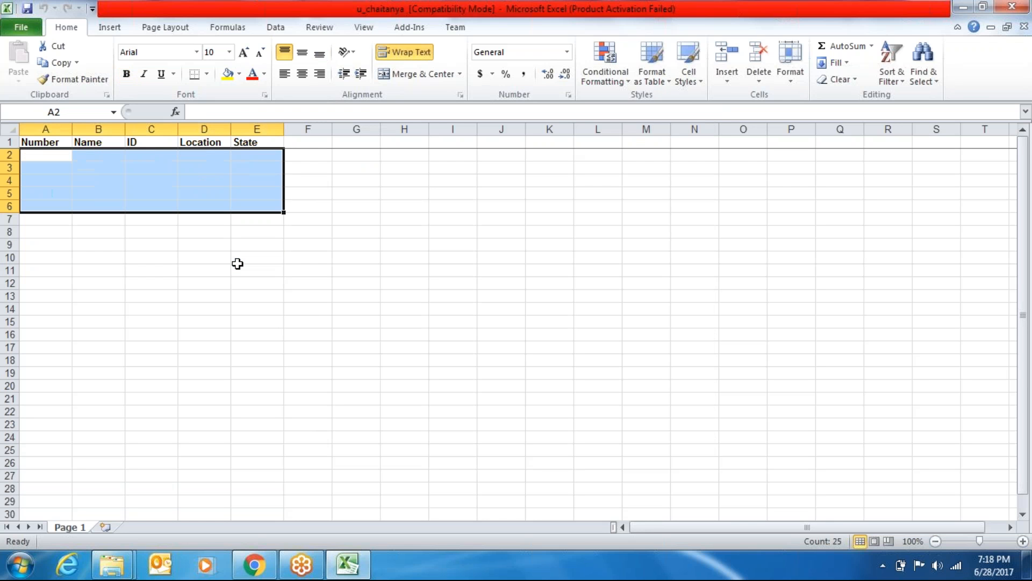
pyautogui.click(225, 259)
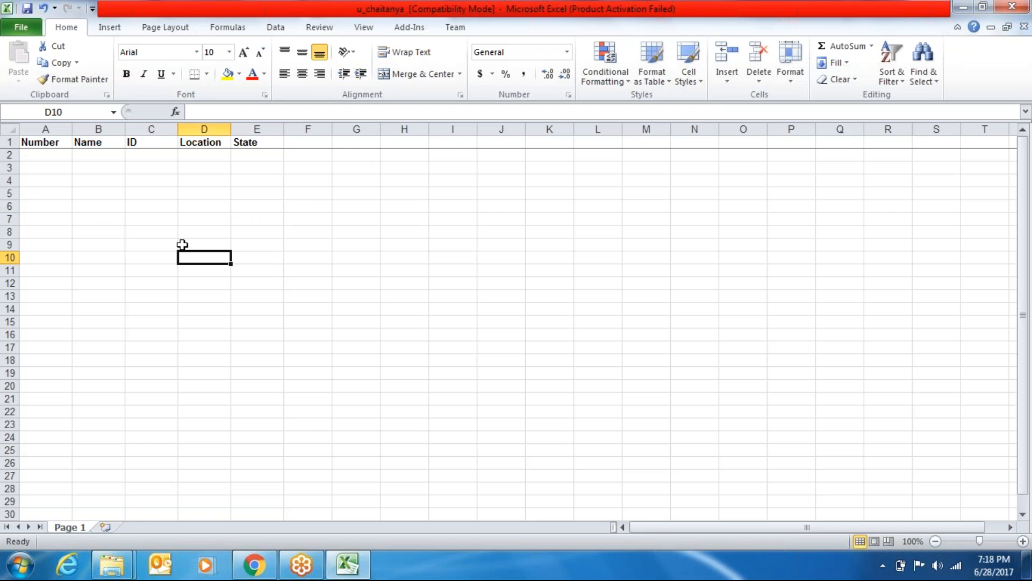
# Delete the entire header row, then undo to restore it
pyautogui.doubleClick(40, 155)
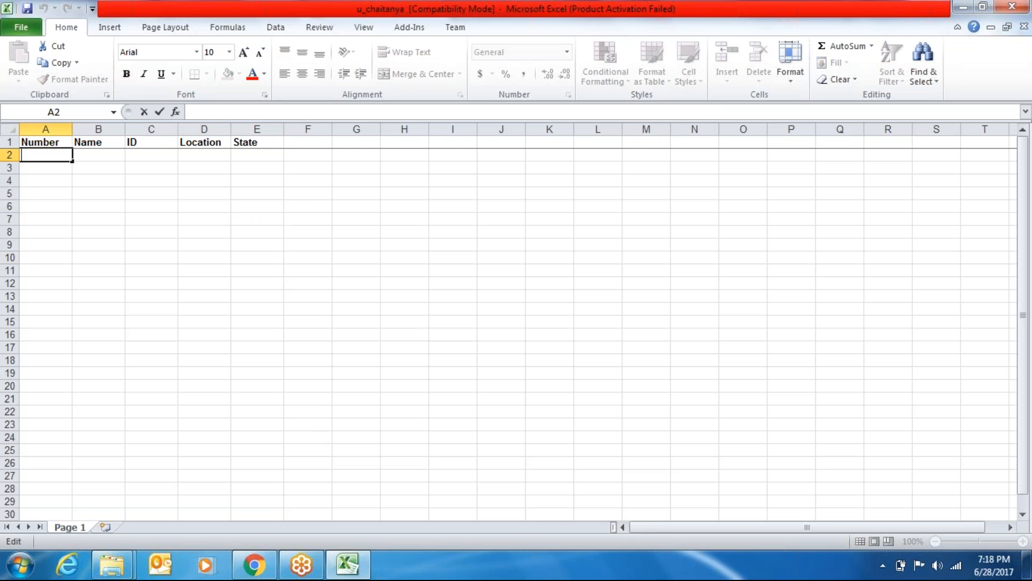
pyautogui.rightClick(55, 139)
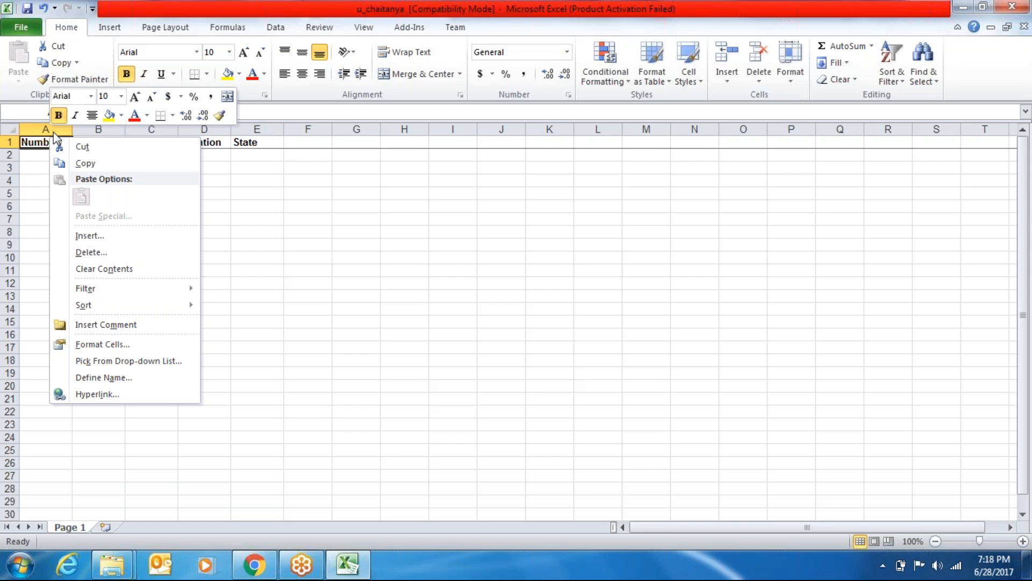
pyautogui.click(94, 255)
pyautogui.click(68, 253)
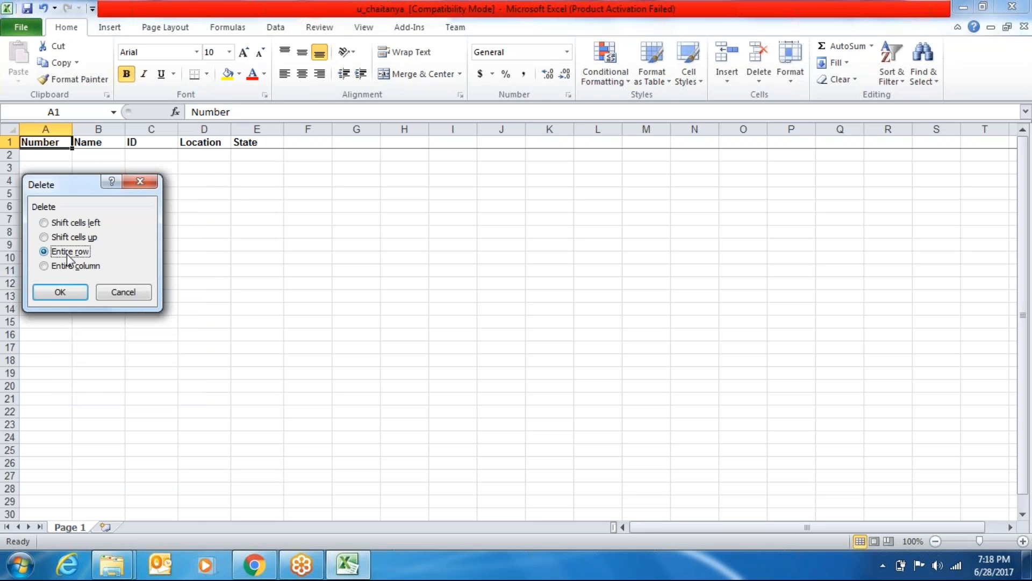
pyautogui.click(61, 293)
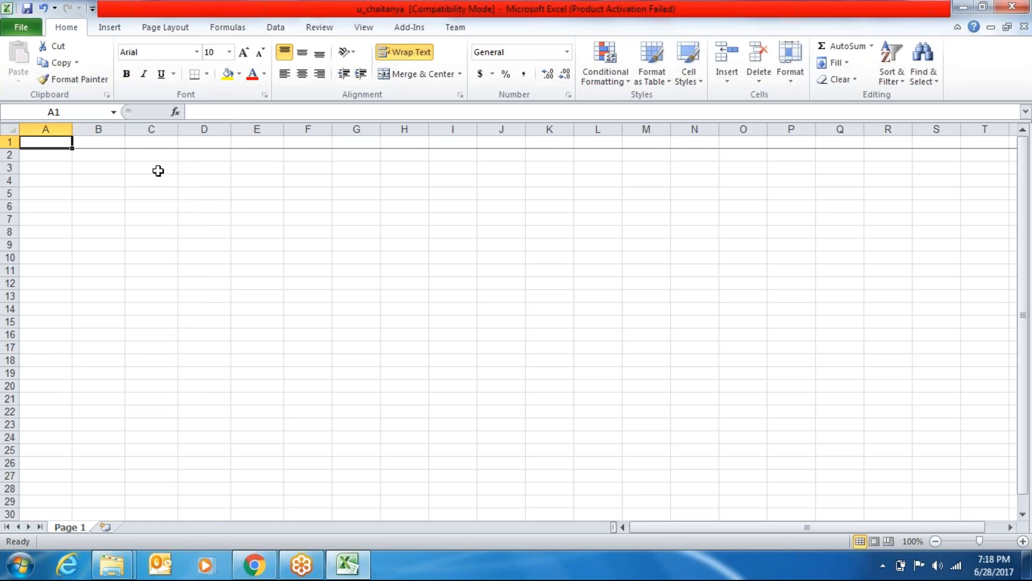
pyautogui.hotkey('ctrl', 'z')
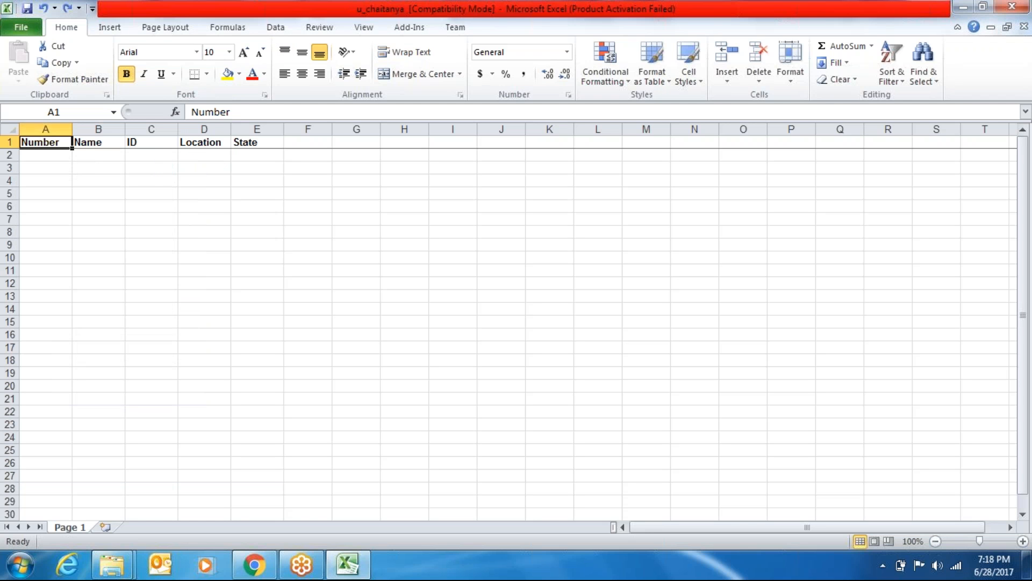
# Delete the Number column from the sheet
pyautogui.click(45, 129)
pyautogui.rightClick(44, 131)
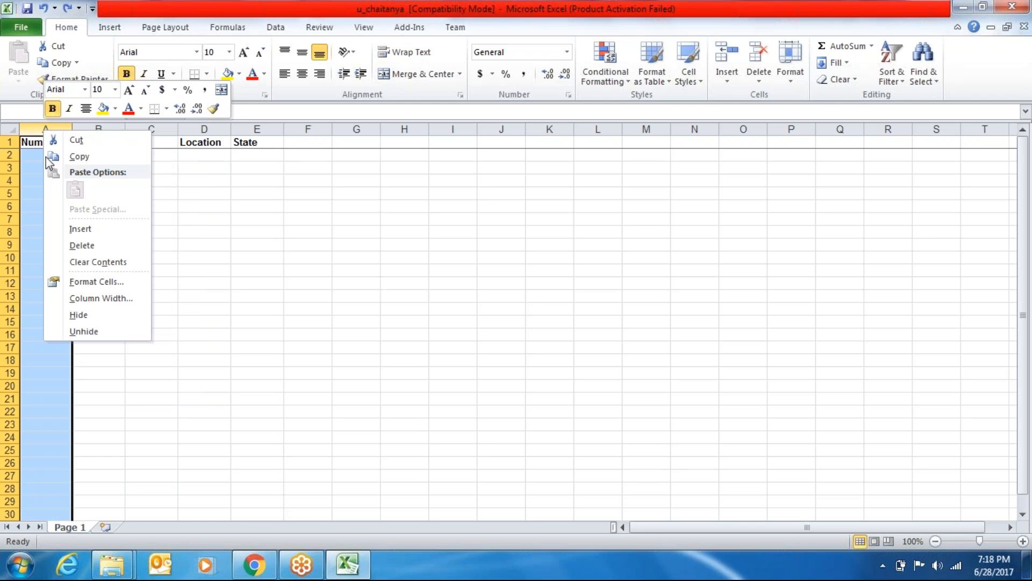
pyautogui.click(79, 250)
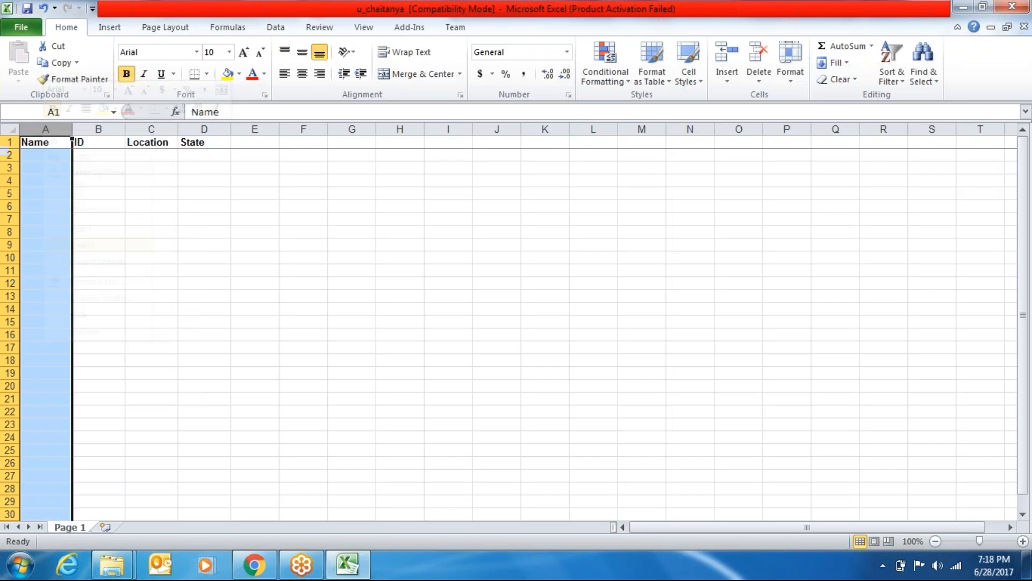
pyautogui.click(206, 226)
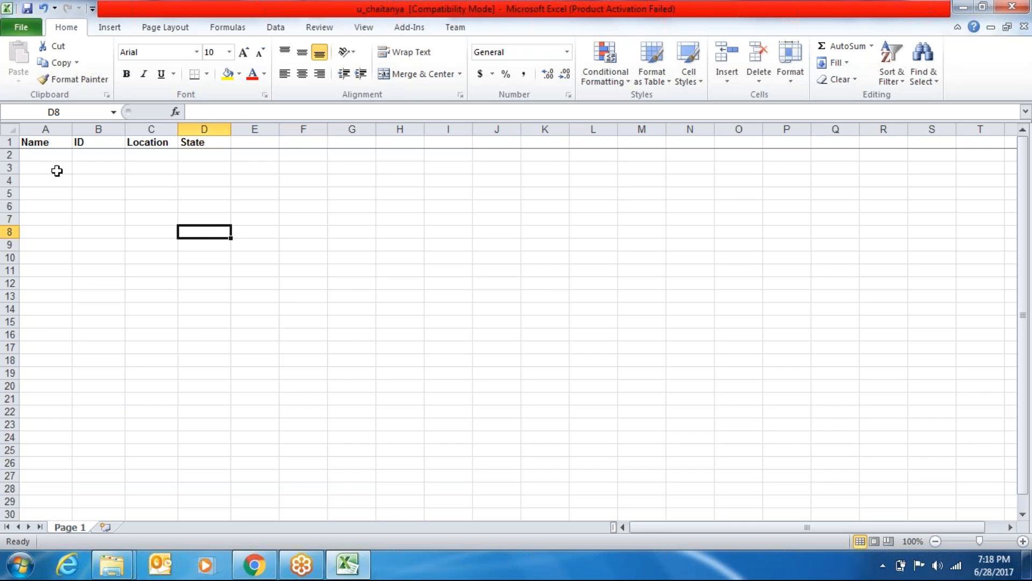
# Enter a record in row 2: a name, ID 13, Hyderabad, TS
pyautogui.doubleClick(42, 154)
pyautogui.write('David')
pyautogui.press('Tab')
pyautogui.write('13')
pyautogui.press('Tab')
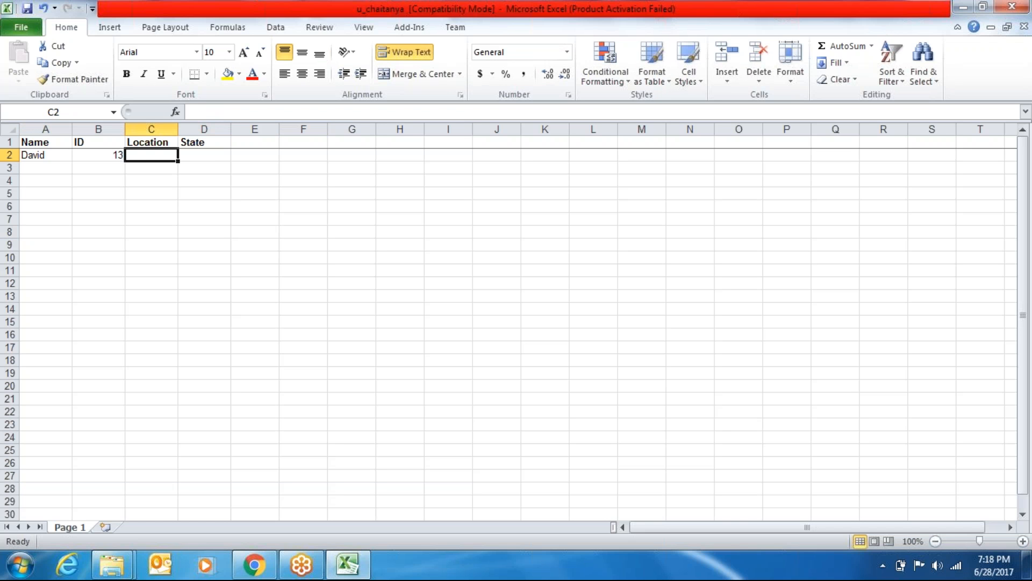
pyautogui.write('Hyderabad')
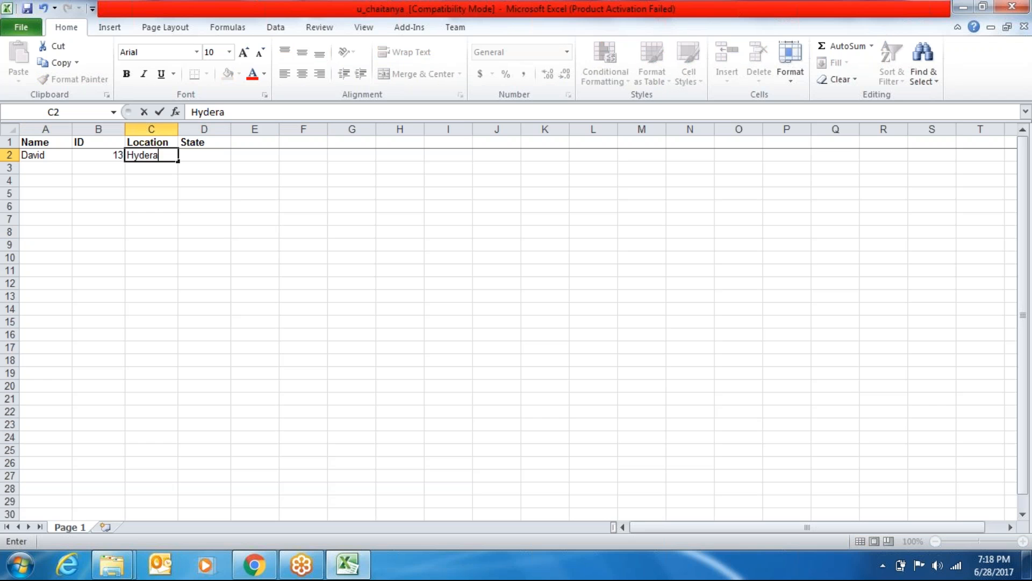
pyautogui.press('Tab')
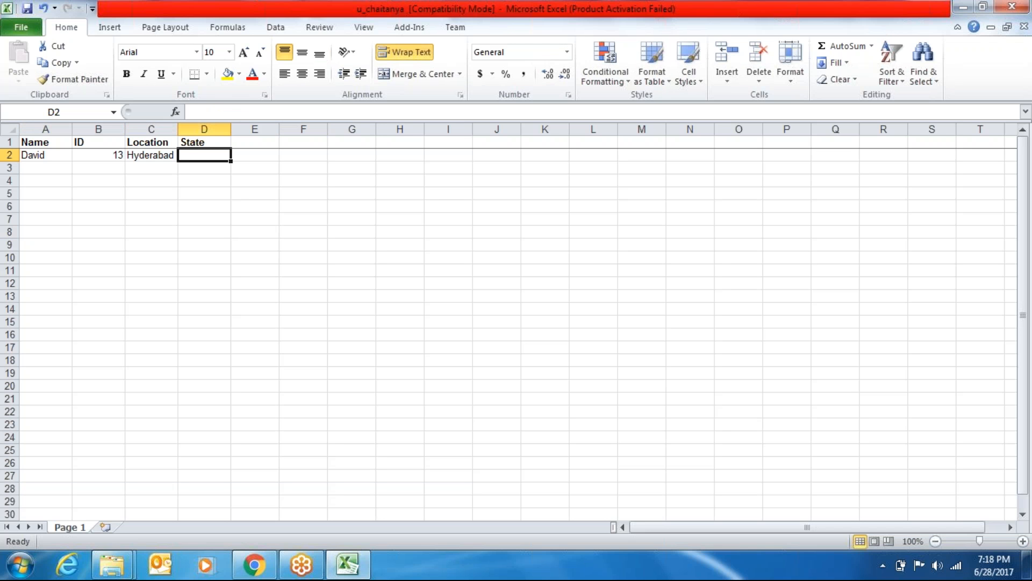
pyautogui.write('TS')
pyautogui.press('Tab')
# Start and erase a name in A3, then close the workbook to trigger the save prompt
pyautogui.press('Down')
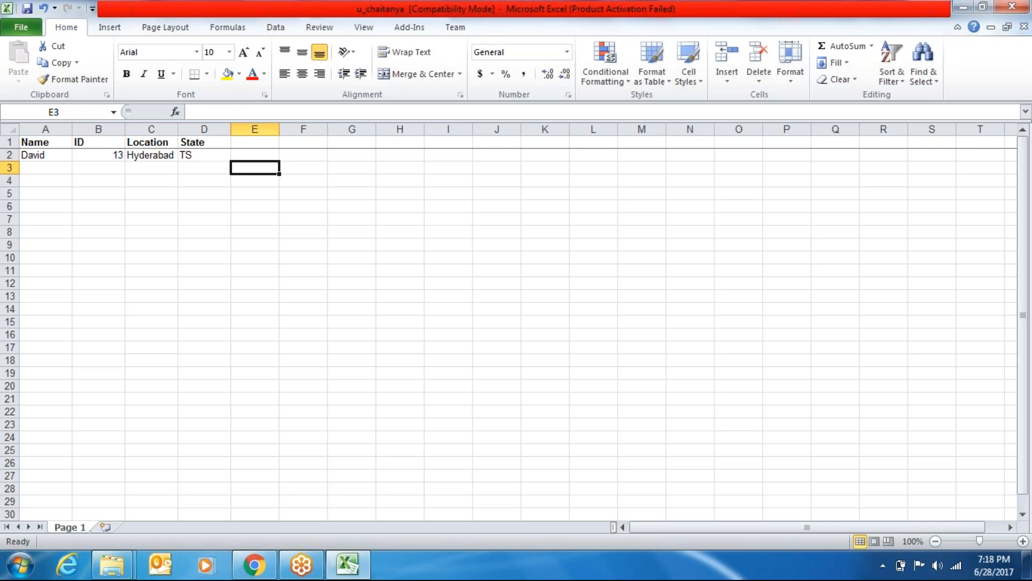
pyautogui.press('Left')
pyautogui.press('Left')
pyautogui.press('Left')
pyautogui.press('Left')
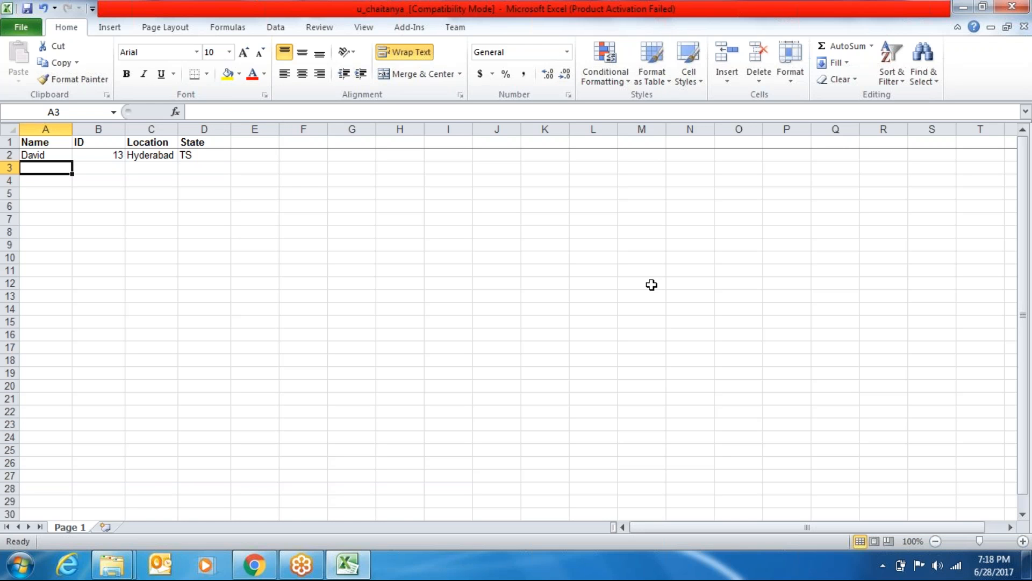
pyautogui.write('john')
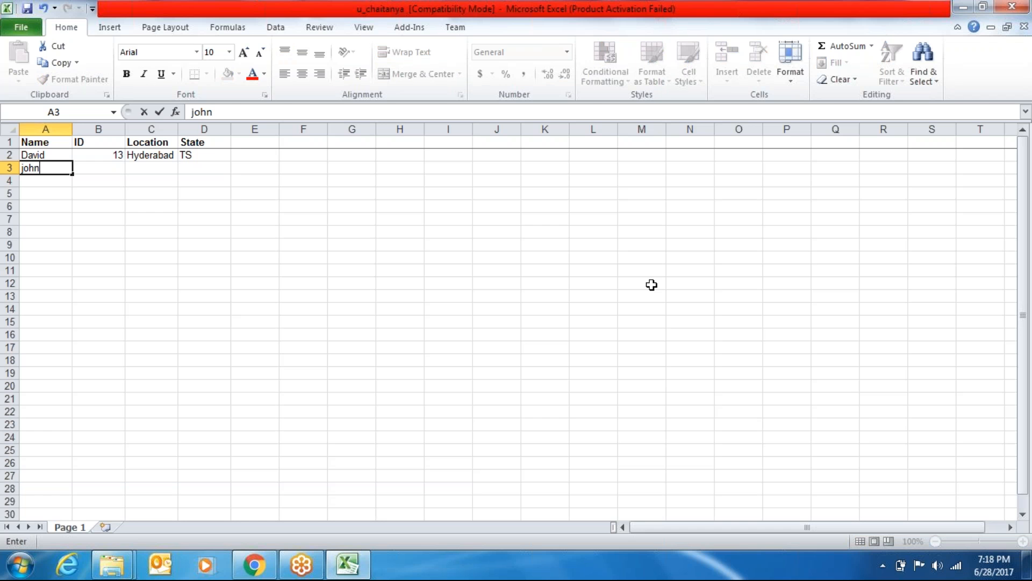
pyautogui.press('BackSpace')
pyautogui.press('BackSpace')
pyautogui.press('BackSpace')
pyautogui.press('BackSpace')
pyautogui.click(1026, 7)
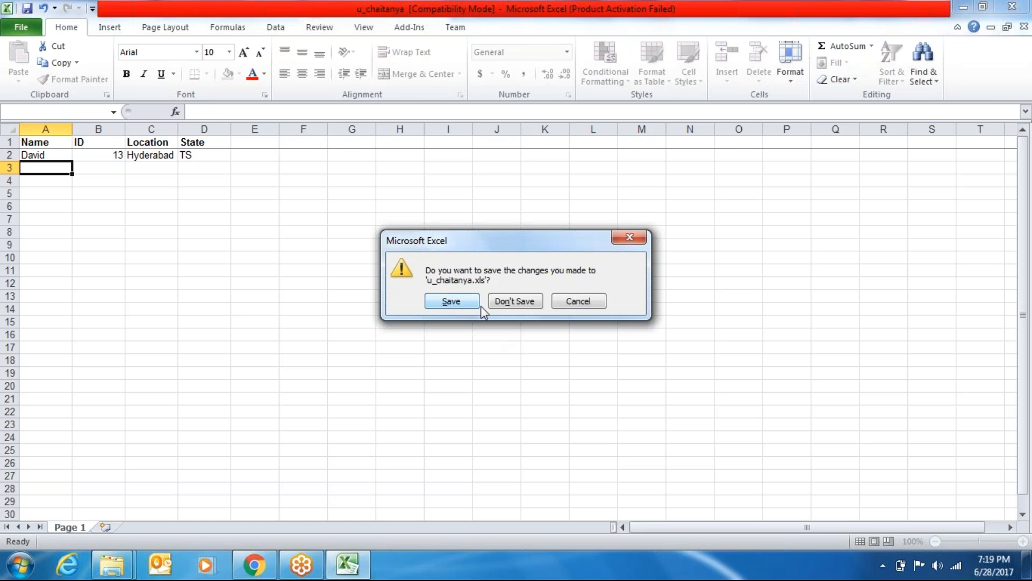
# Discard the workbook changes and minimize windows to reach the desktop
pyautogui.click(515, 301)
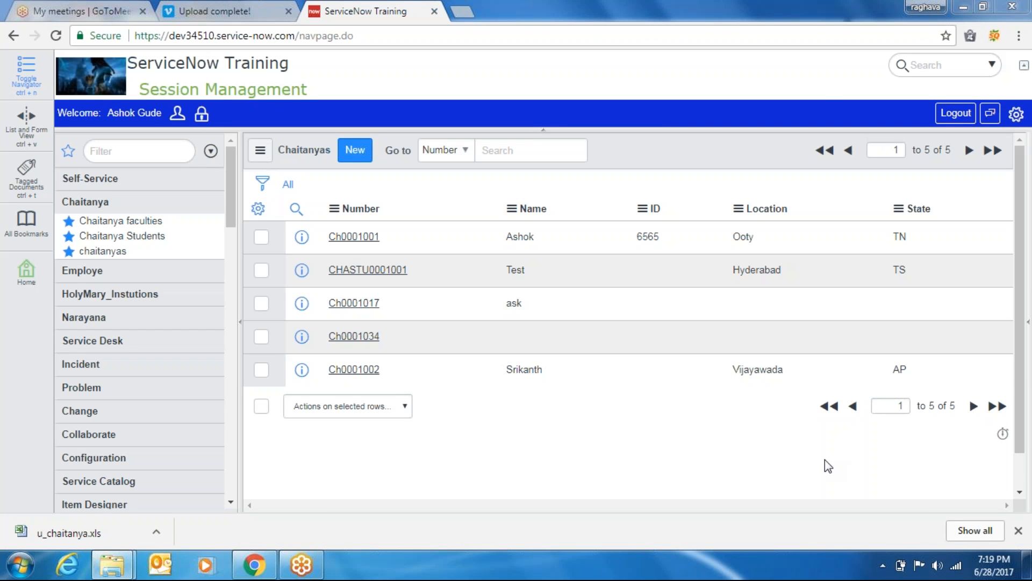
pyautogui.rightClick(114, 527)
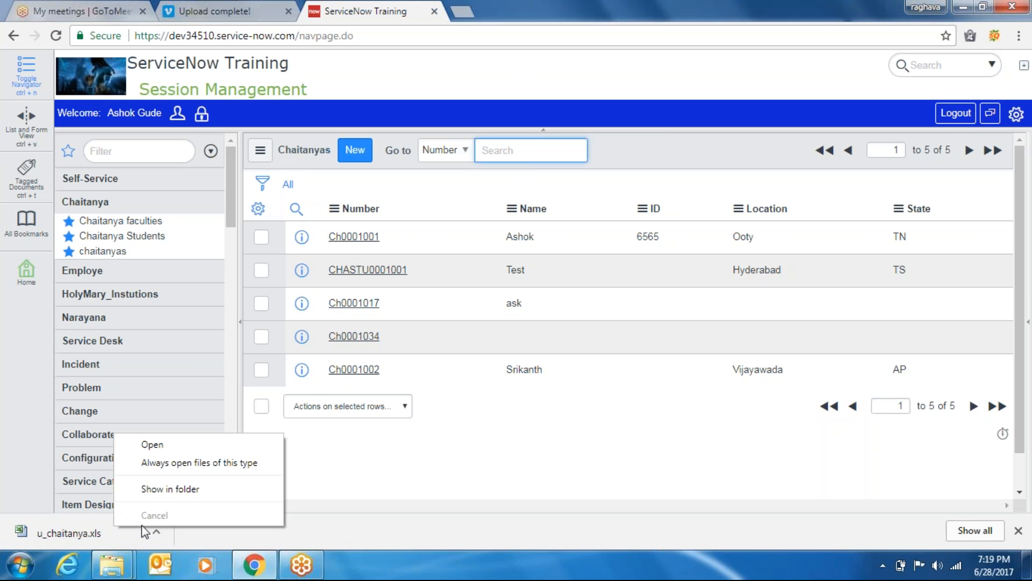
pyautogui.click(966, 6)
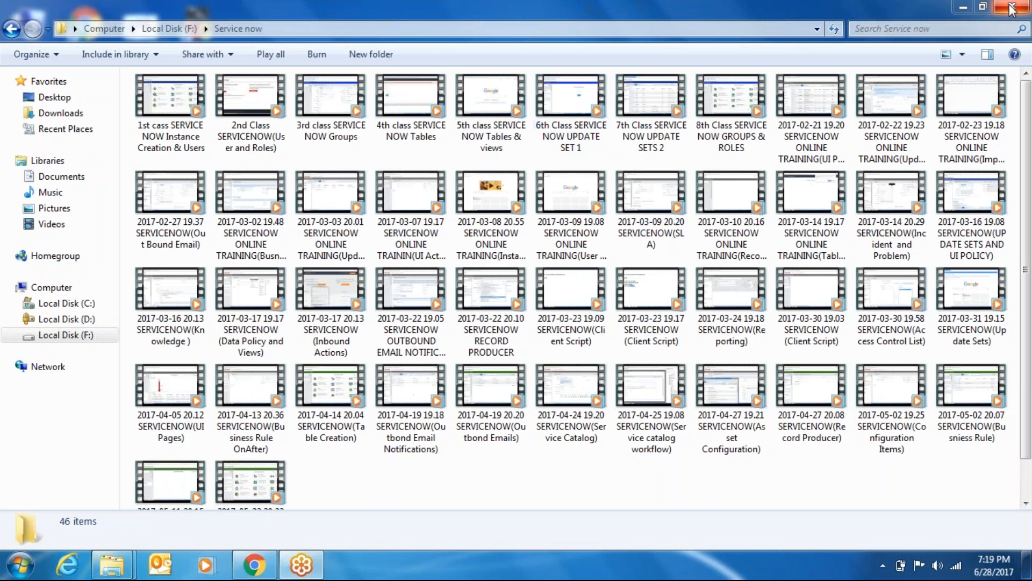
pyautogui.click(964, 8)
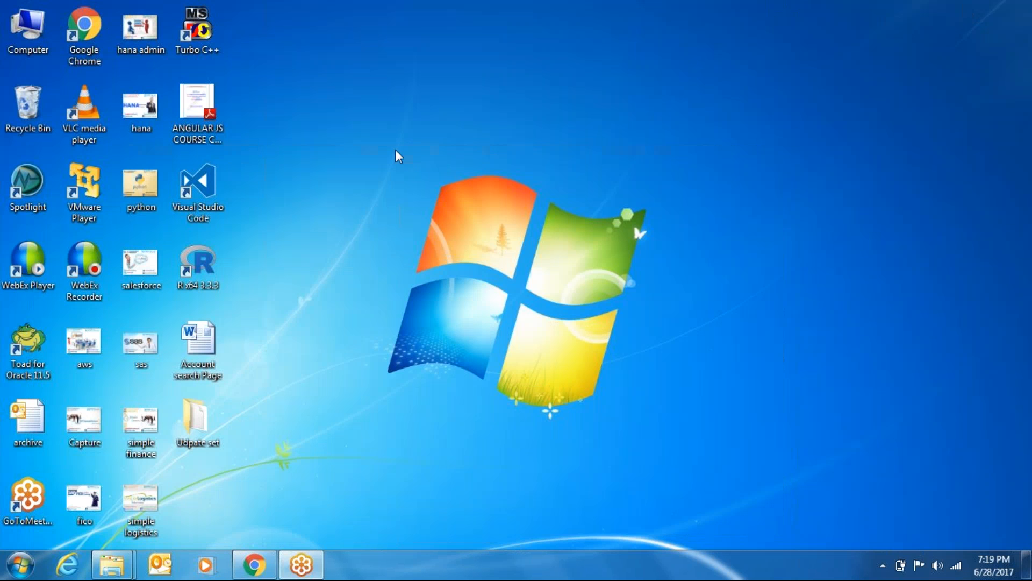
# Create a desktop folder named 'Import sets' and open it
pyautogui.rightClick(396, 163)
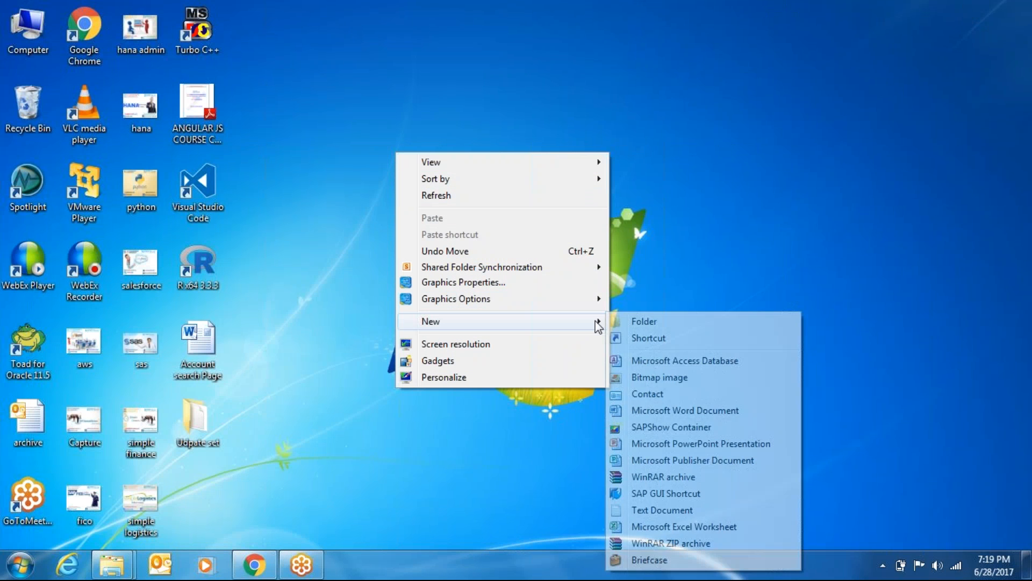
pyautogui.click(614, 322)
pyautogui.write('Imp')
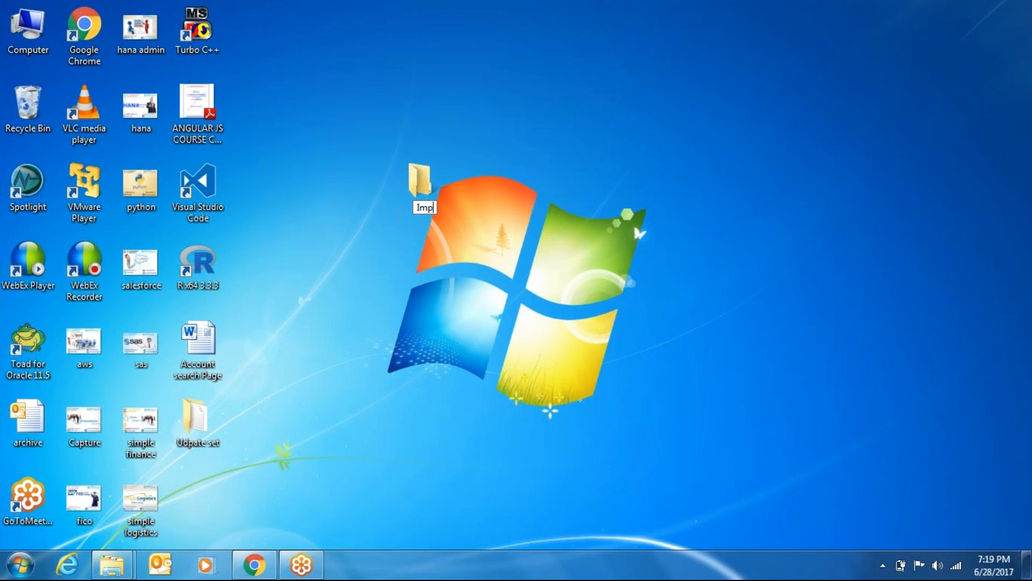
pyautogui.write('ort sets')
pyautogui.press('Return')
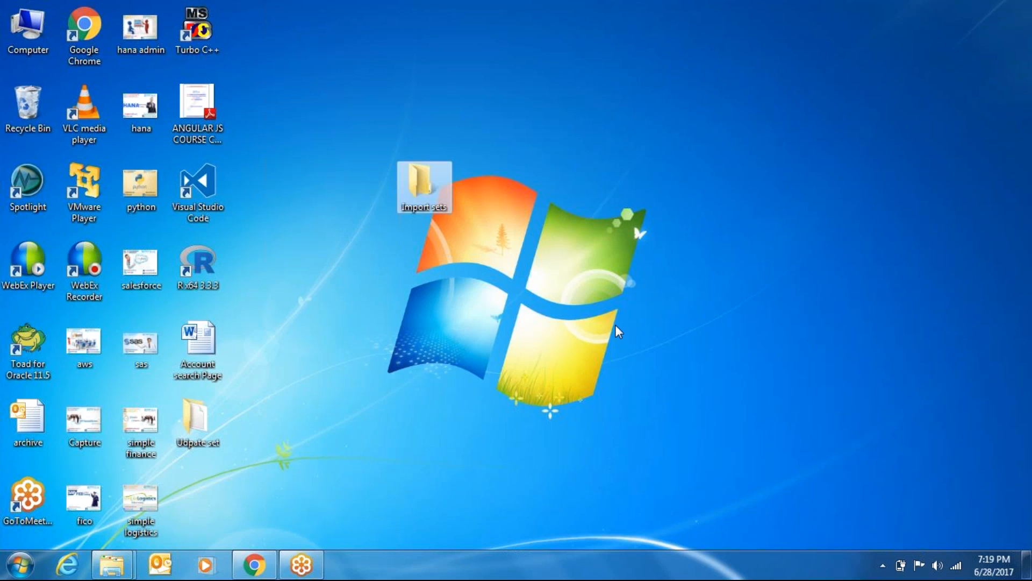
pyautogui.press('Return')
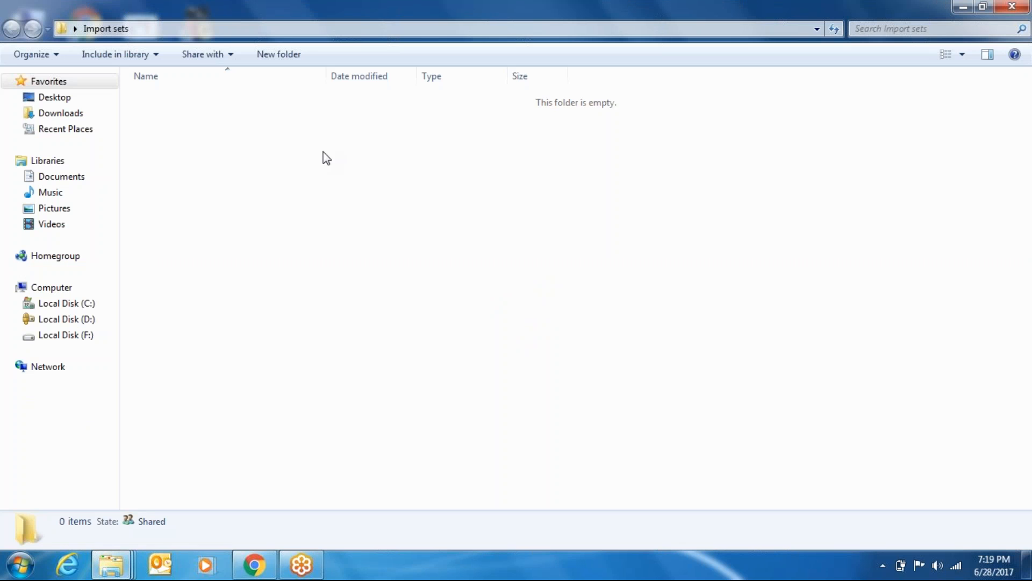
# Create a new Excel worksheet named 'Import' in the folder and open it
pyautogui.rightClick(324, 151)
pyautogui.moveTo(419, 349)
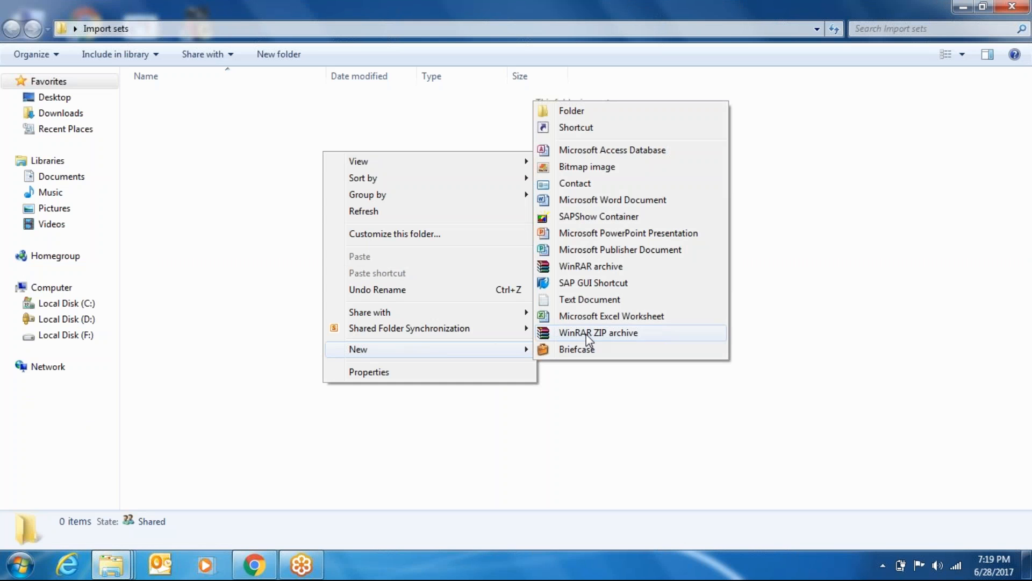
pyautogui.click(615, 316)
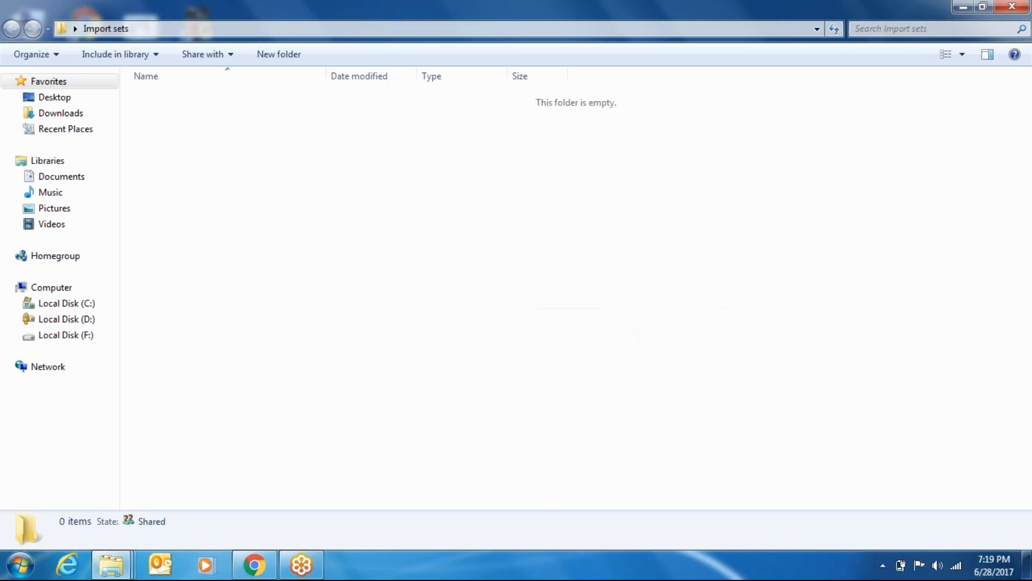
pyautogui.write('Impor')
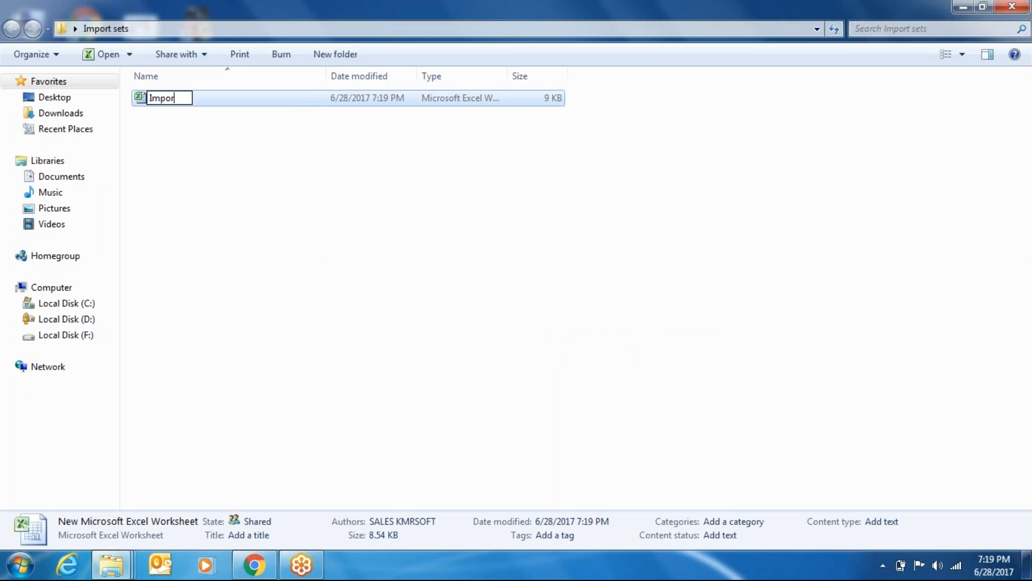
pyautogui.write('t')
pyautogui.click(462, 320)
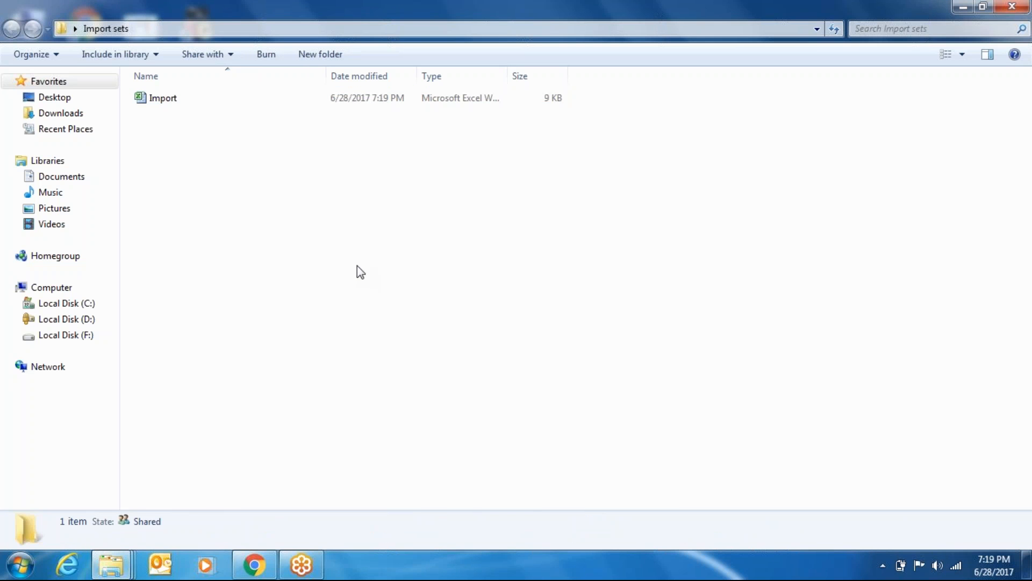
pyautogui.doubleClick(159, 98)
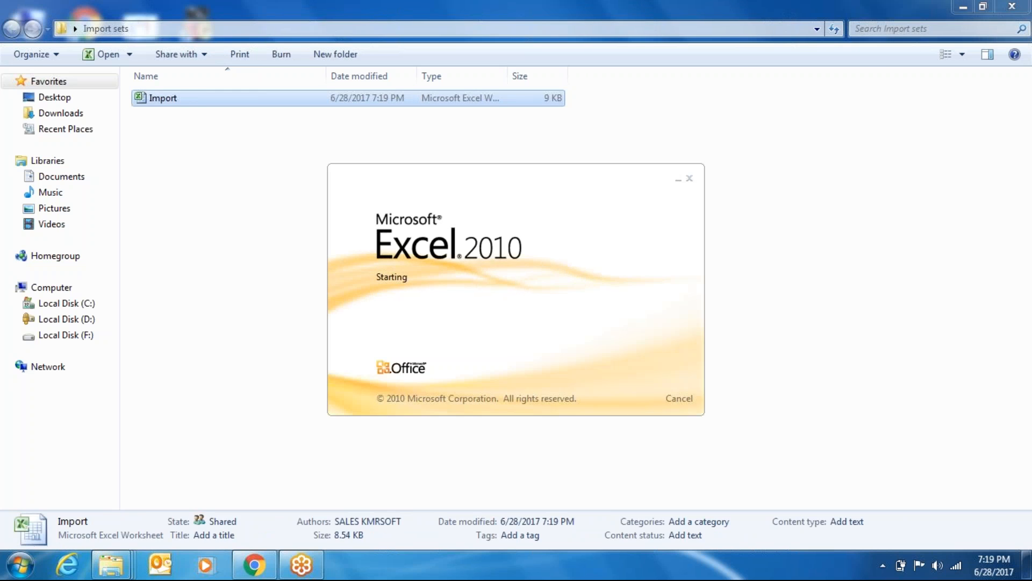
# Enter Name in A1 and ID in B1, and dismiss the activation warning
pyautogui.write('Name')
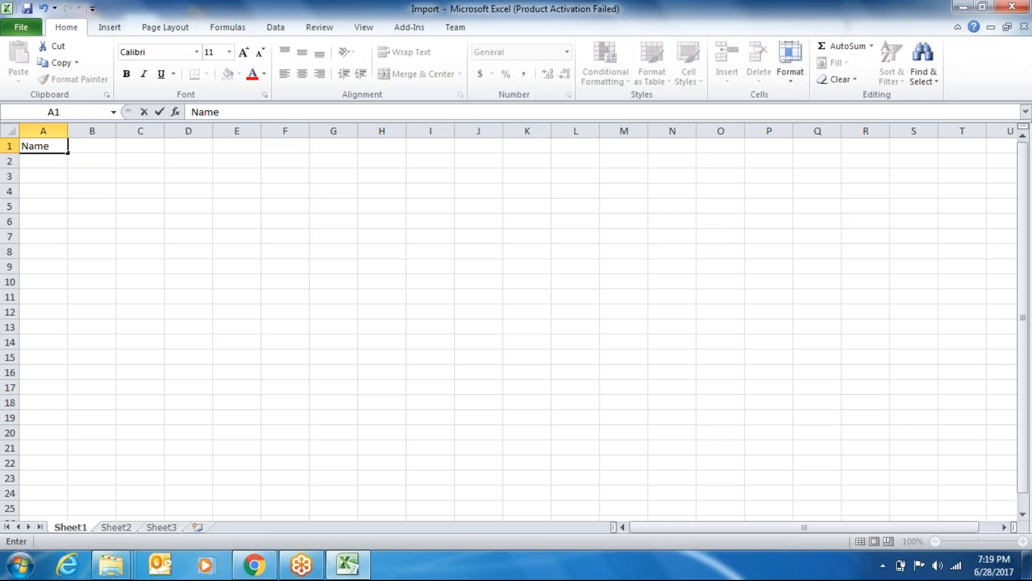
pyautogui.press('Tab')
pyautogui.write('ID')
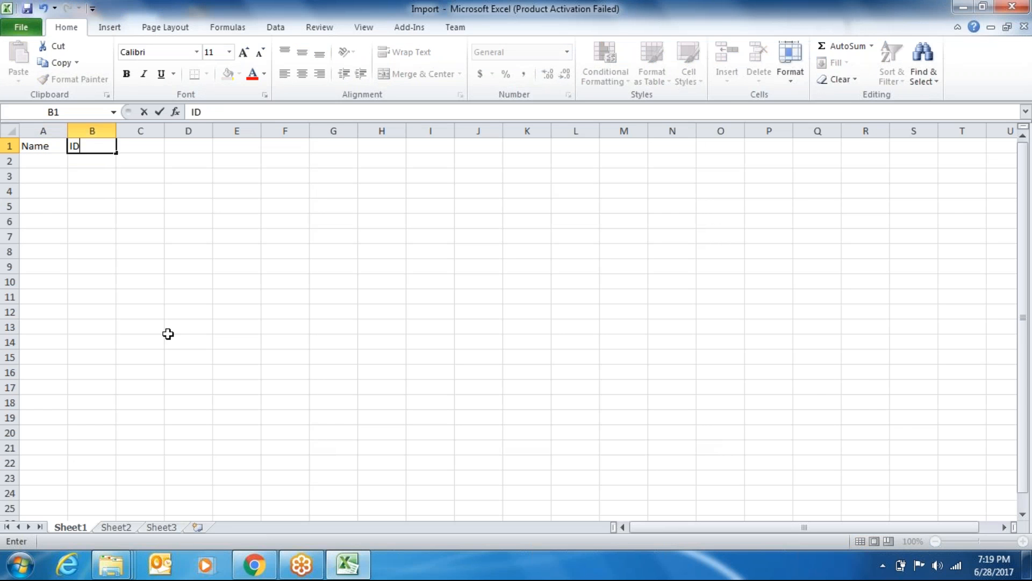
pyautogui.press('Tab')
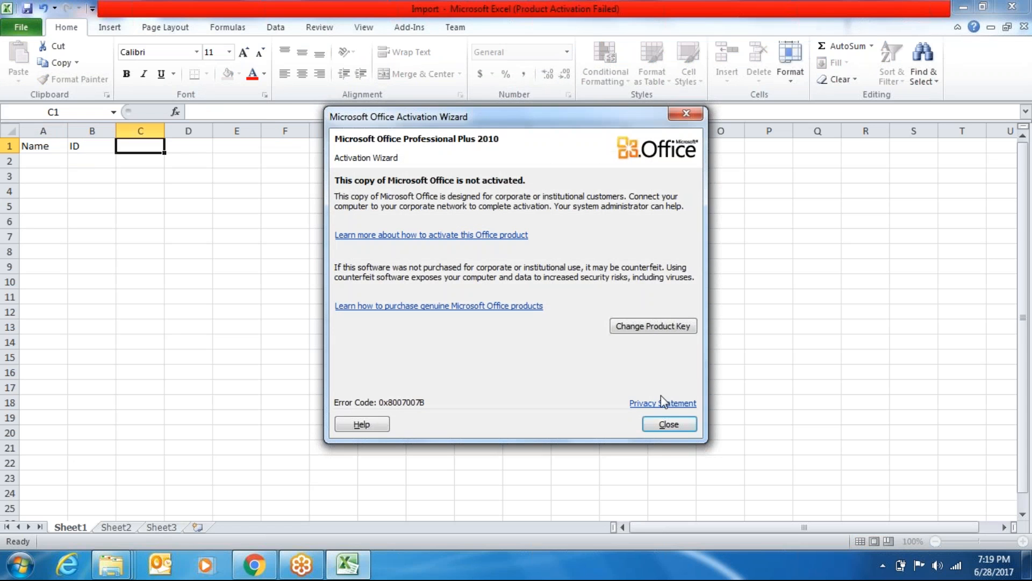
pyautogui.click(679, 424)
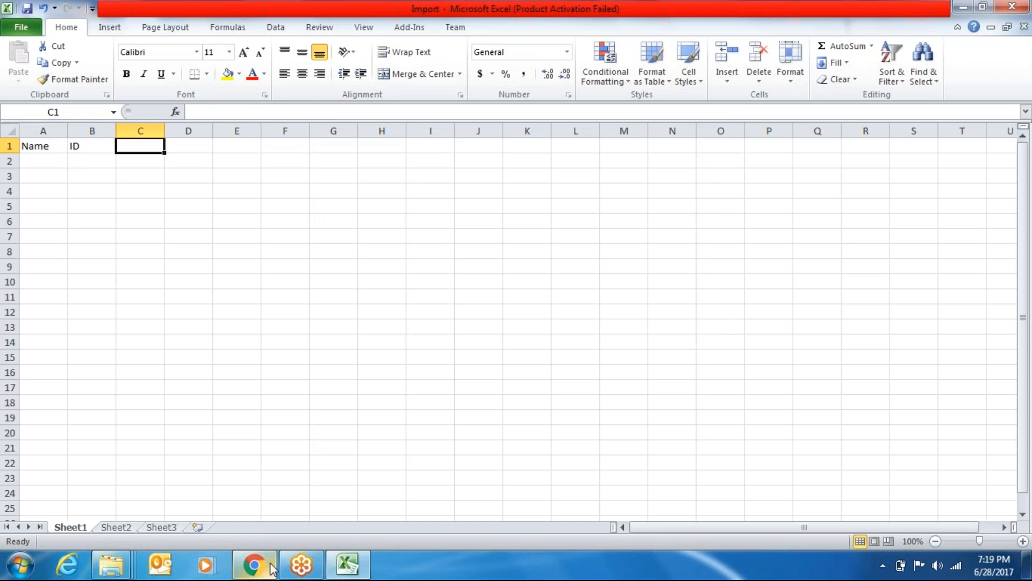
# Check the first chaitanyas record's fields in ServiceNow, then return to Excel
pyautogui.click(271, 568)
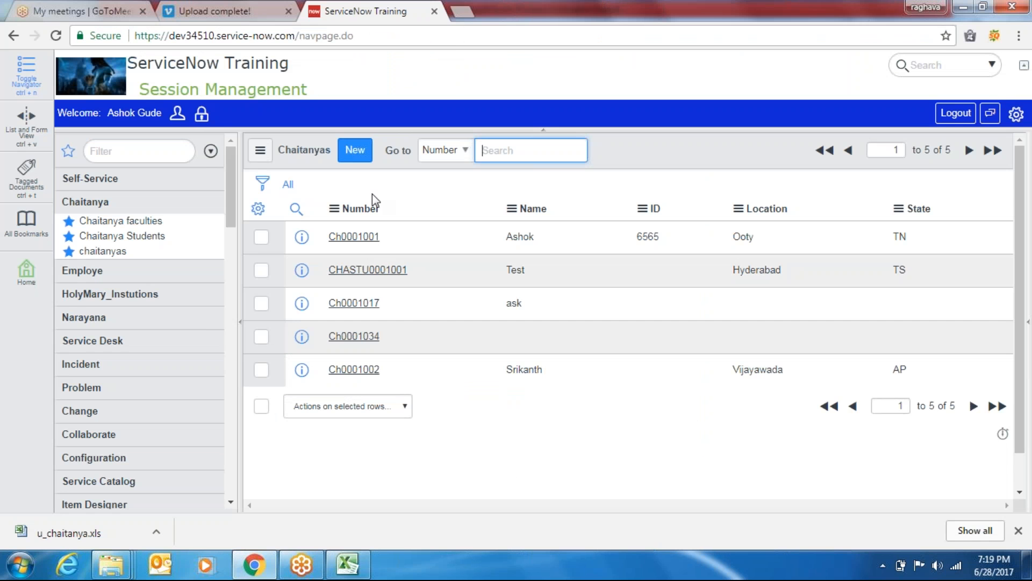
pyautogui.click(359, 237)
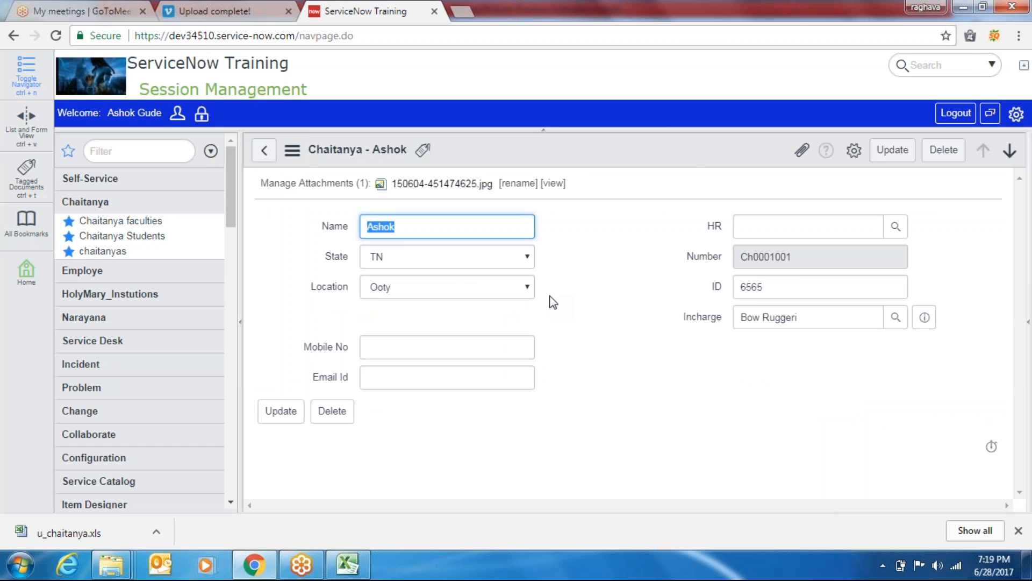
pyautogui.hotkey('alt', 'Tab')
# Add 'Email id' in C1 and 'Mobile' in D1, then select cell A2
pyautogui.write('Email')
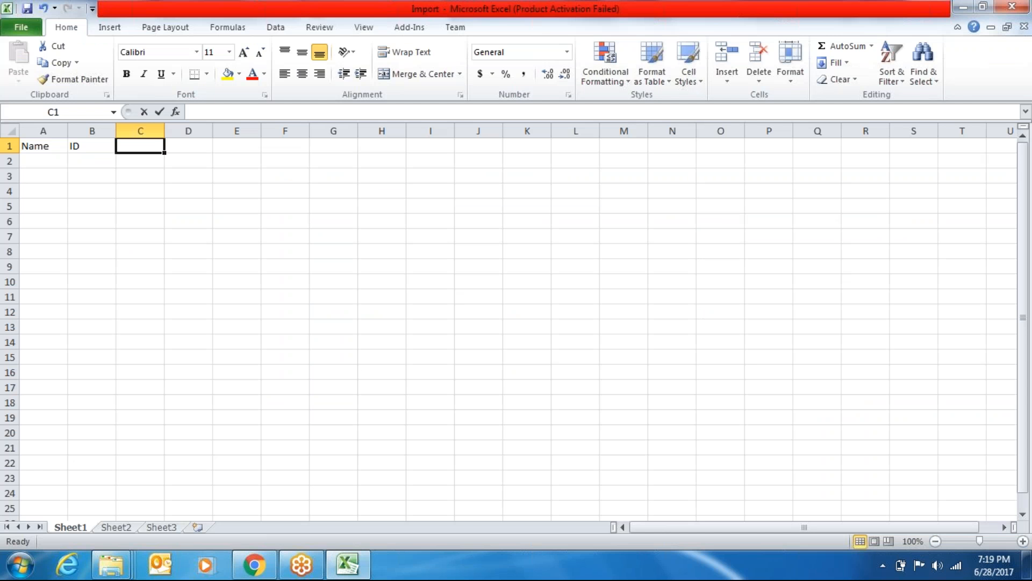
pyautogui.write(' IF')
pyautogui.press('BackSpace')
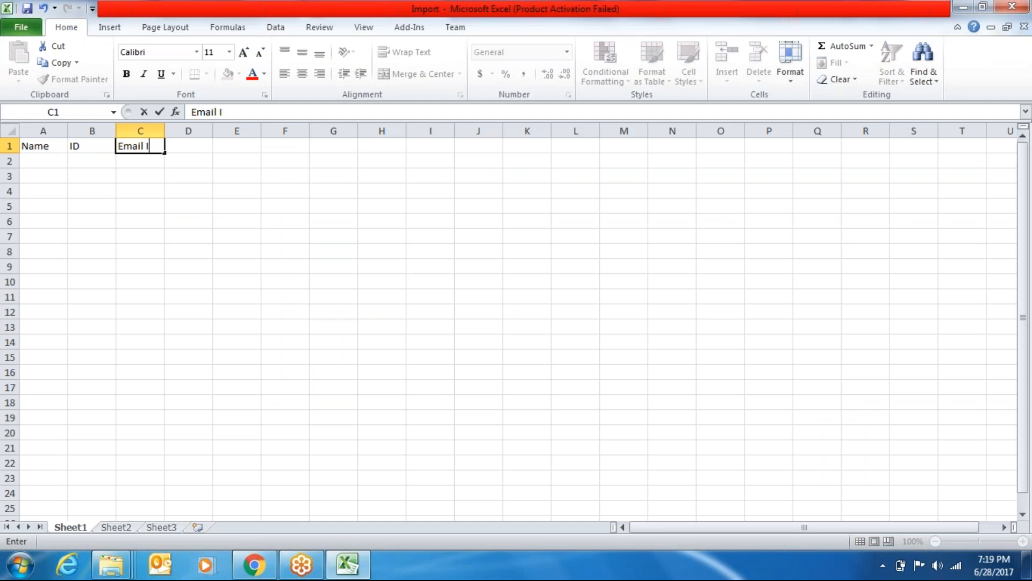
pyautogui.write('d')
pyautogui.press('Tab')
pyautogui.write('Mobil =')
pyautogui.press('BackSpace')
pyautogui.press('BackSpace')
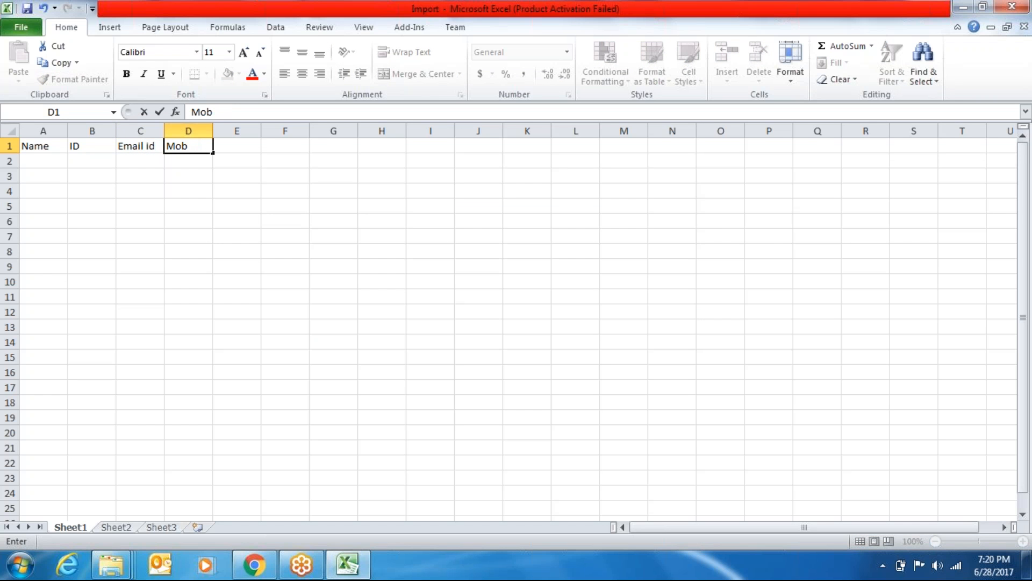
pyautogui.write('e')
pyautogui.press('Tab')
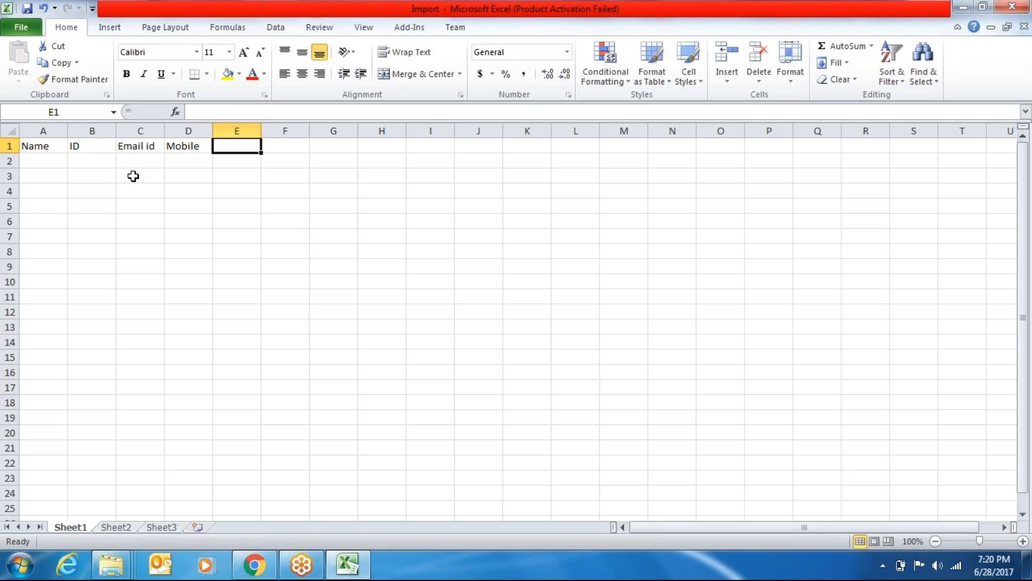
pyautogui.click(53, 160)
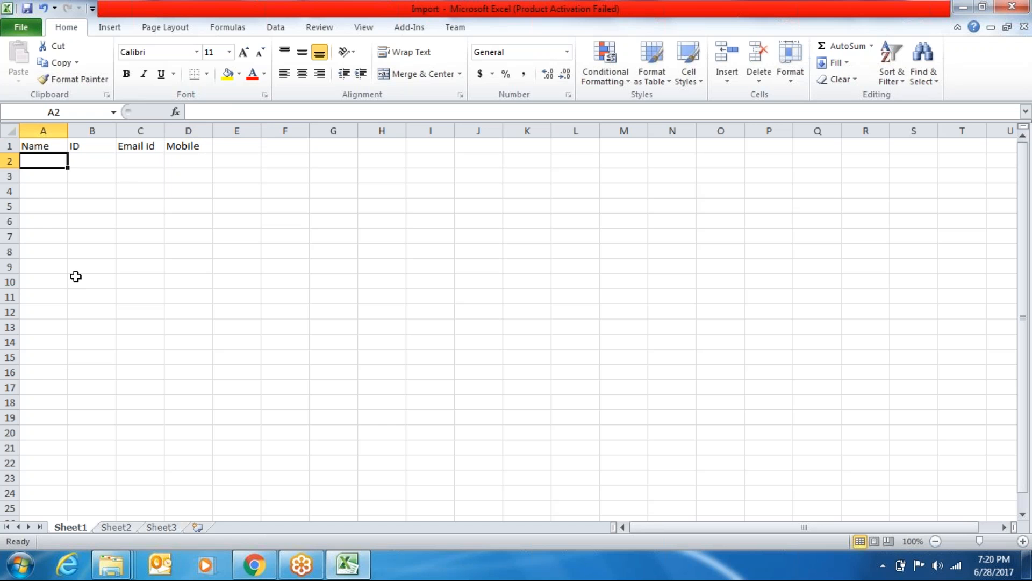
# Enter the first record's name, ID 123, and e-mail address in row 2
pyautogui.write('John')
pyautogui.press('Tab')
pyautogui.write('123')
pyautogui.press('Tab')
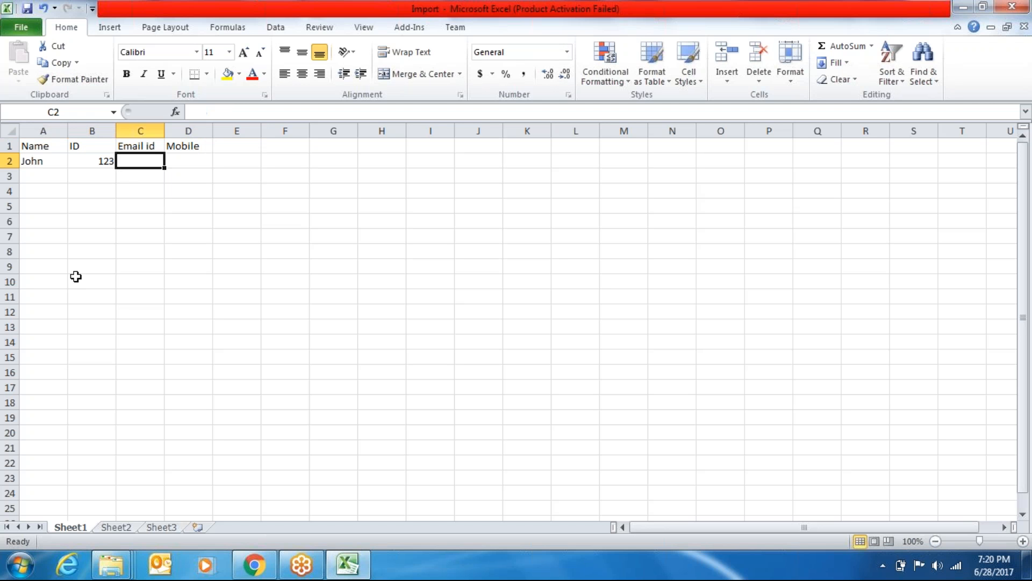
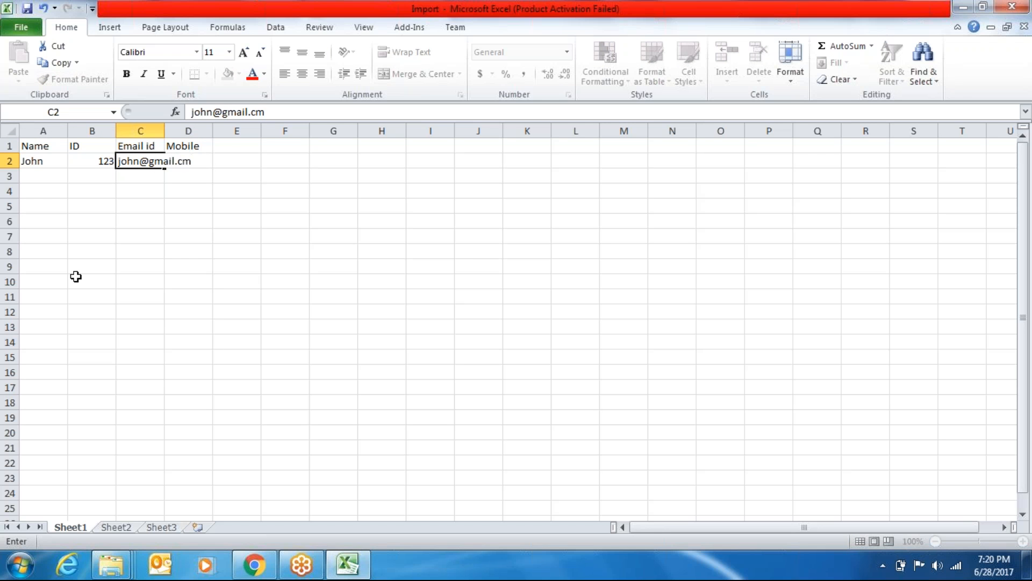
pyautogui.press('Tab')
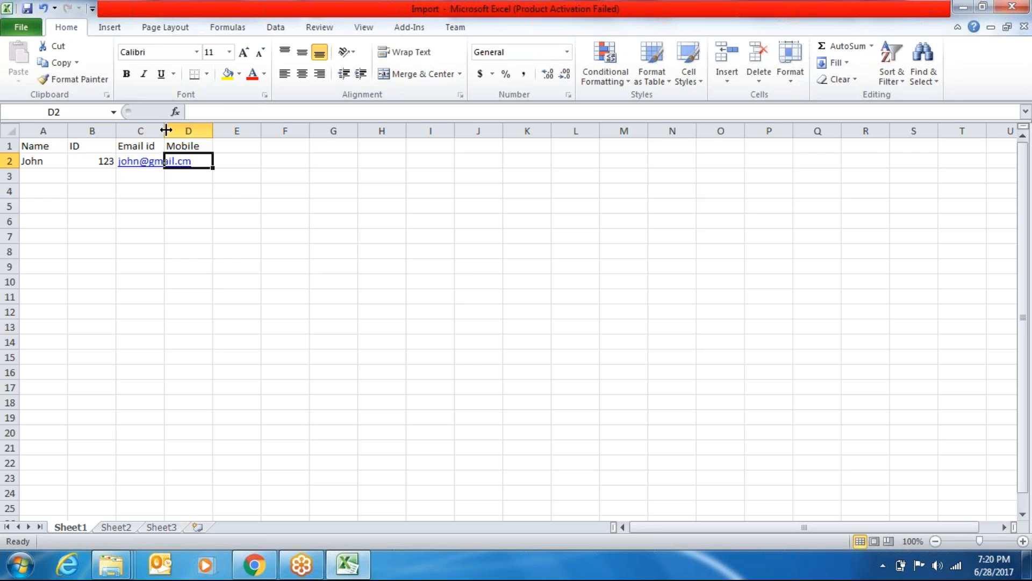
# Widen the Email id column and fix the e-mail address's mistyped ending
pyautogui.moveTo(164, 131); pyautogui.dragTo(231, 130)
pyautogui.doubleClick(215, 161)
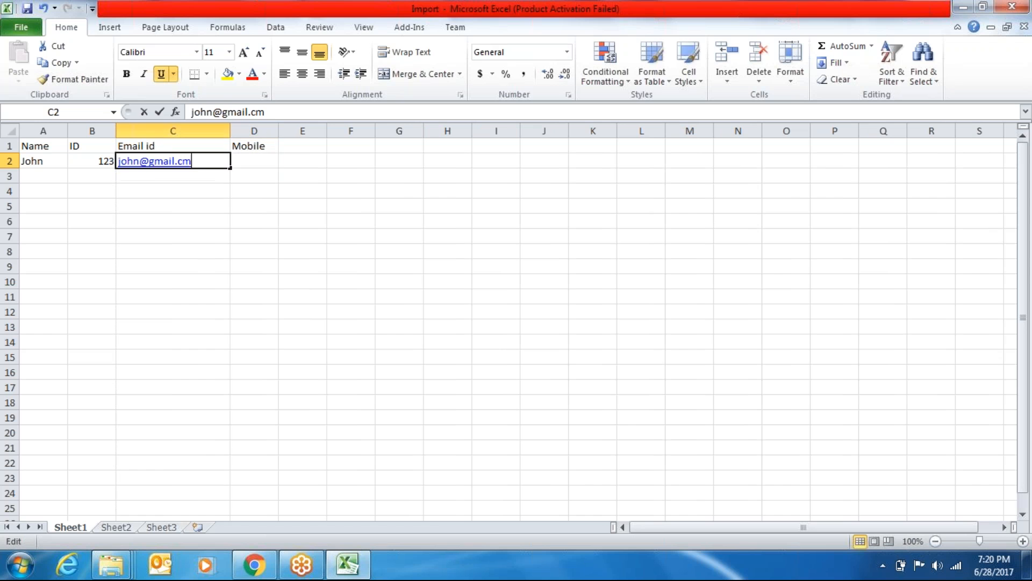
pyautogui.press('BackSpace')
pyautogui.write('om')
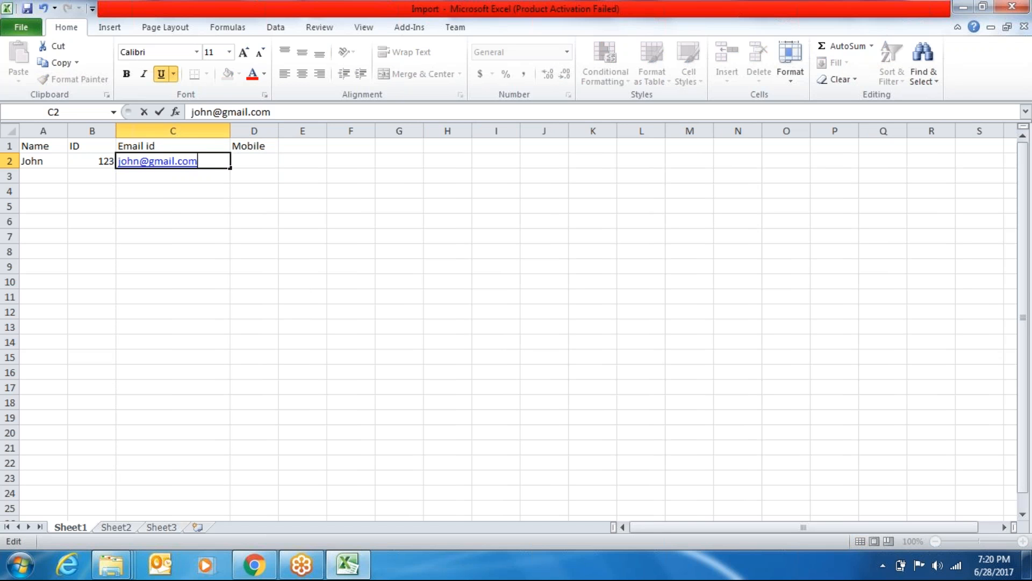
pyautogui.press('Tab')
# Fill in the record's mobile number in D2, then start row 3 with a name
pyautogui.write('13')
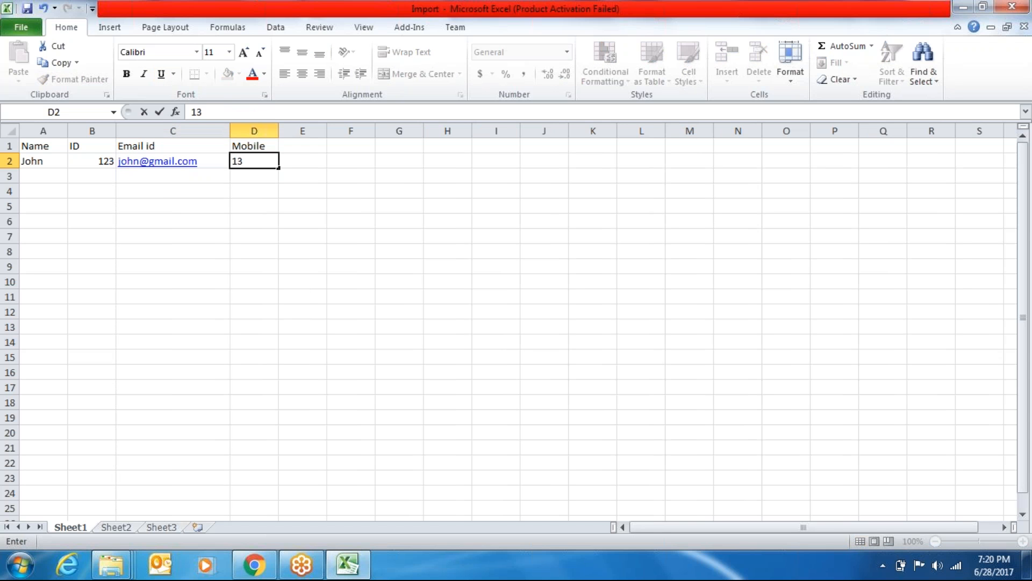
pyautogui.press('BackSpace')
pyautogui.press('BackSpace')
pyautogui.write('1111')
pyautogui.press('End')
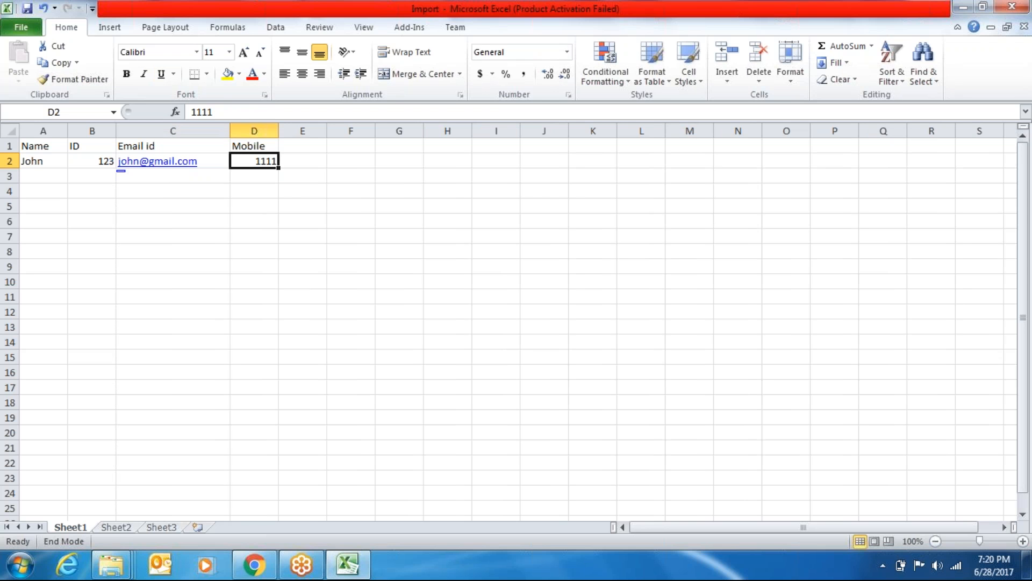
pyautogui.click(234, 113)
pyautogui.write('111111')
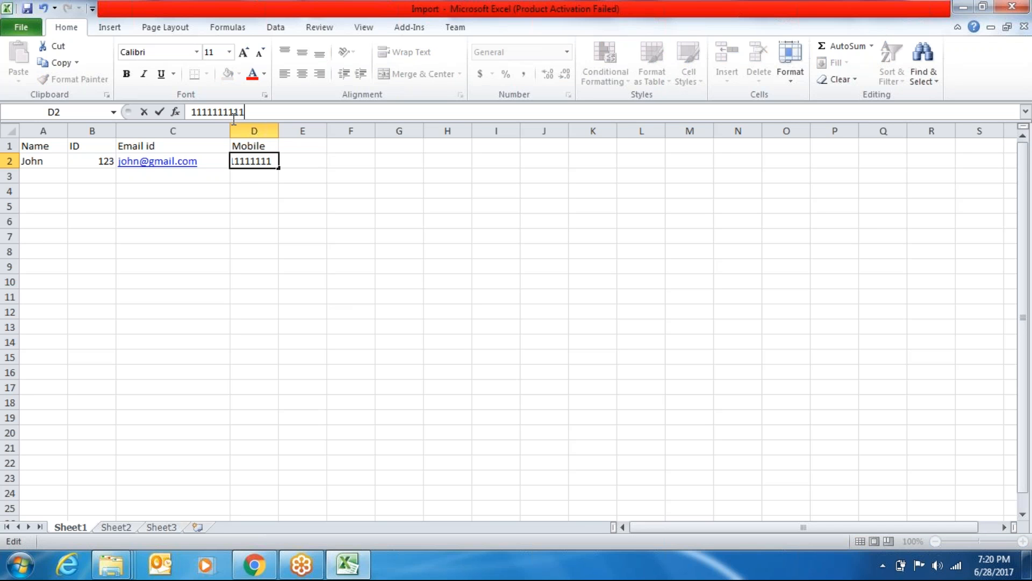
pyautogui.click(115, 195)
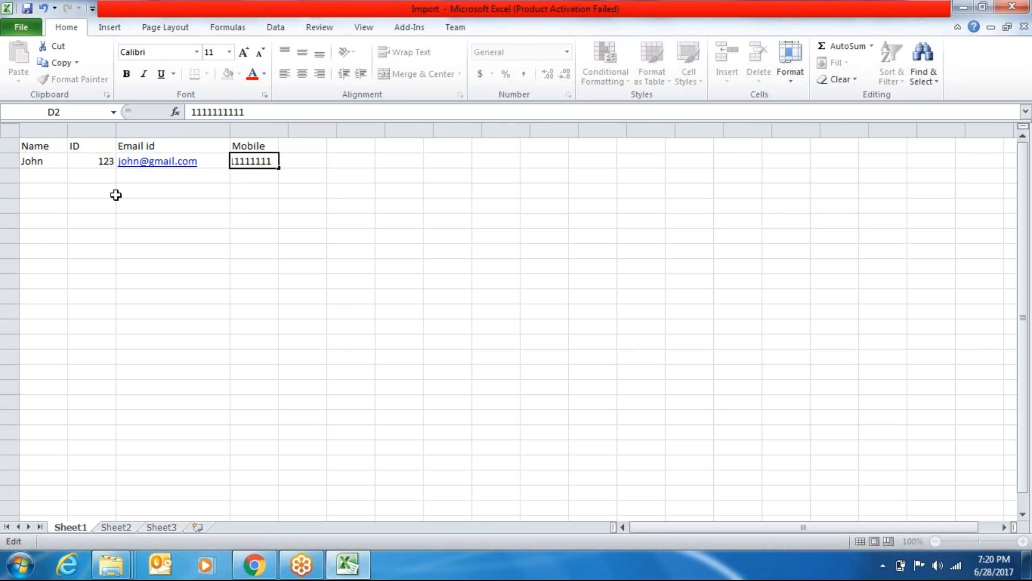
pyautogui.click(42, 175)
pyautogui.write('David')
pyautogui.press('Tab')
# Finish the second record with ID 145, its e-mail address and its mobile number
pyautogui.write('145')
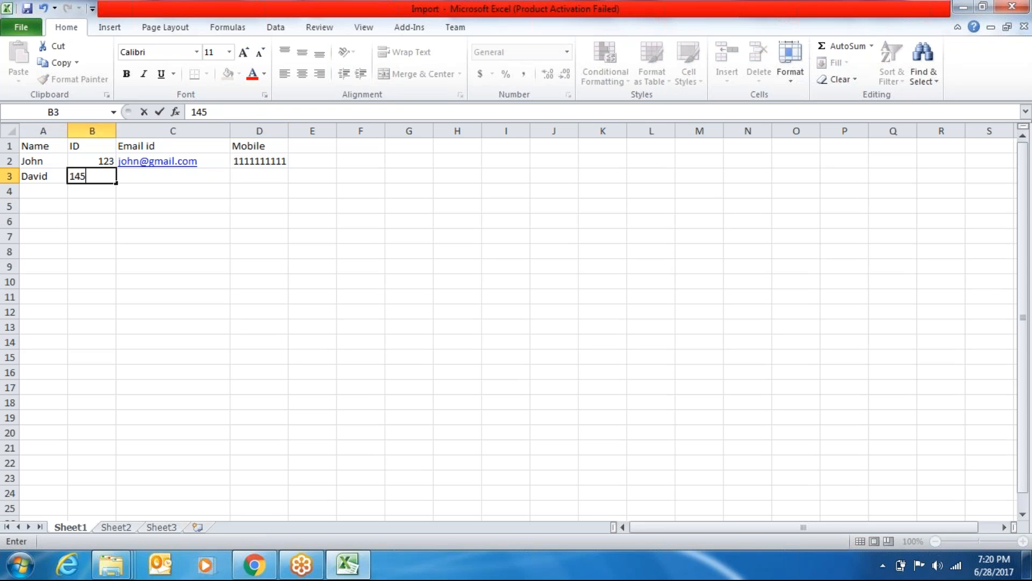
pyautogui.press('Tab')
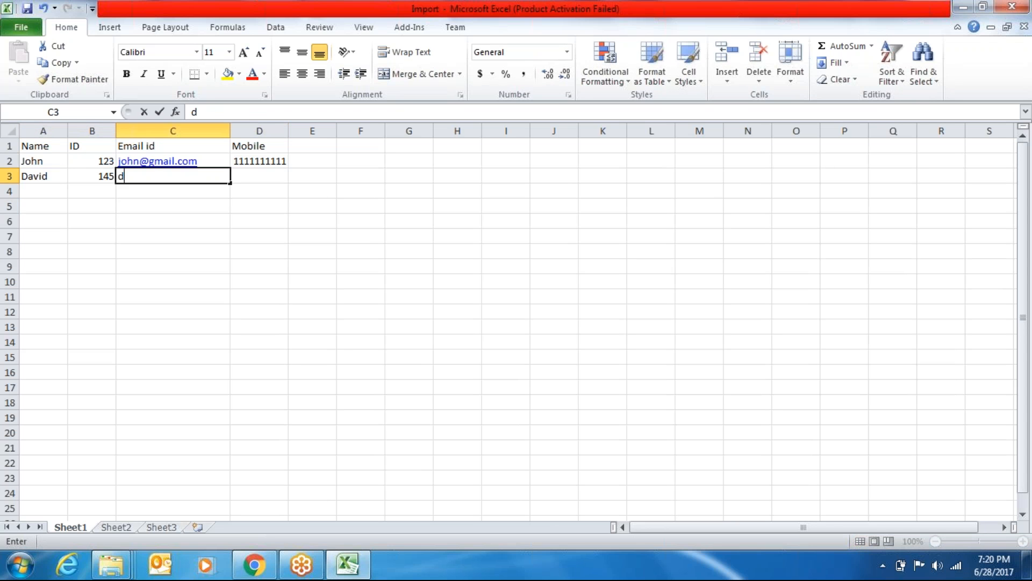
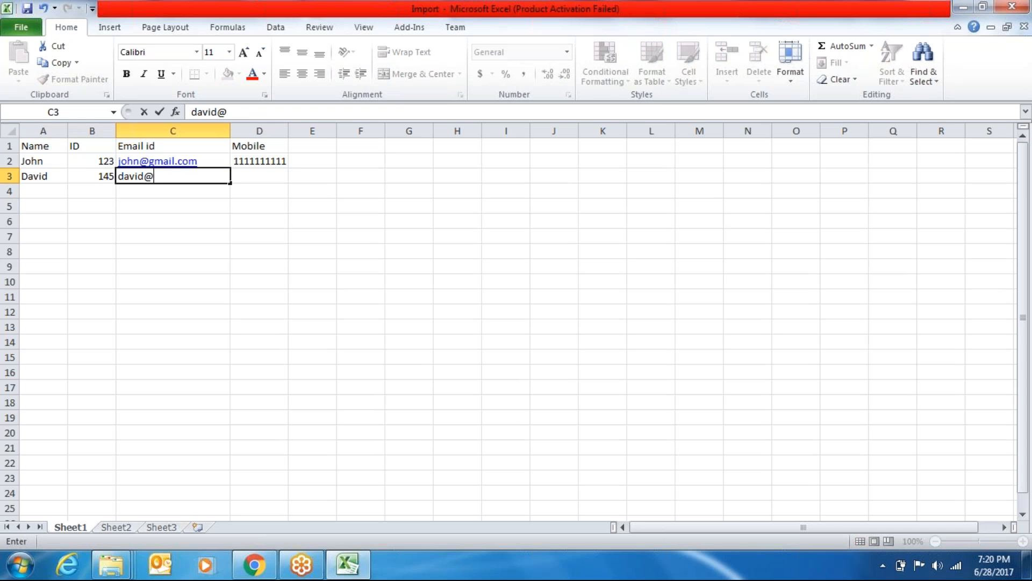
pyautogui.press('Tab')
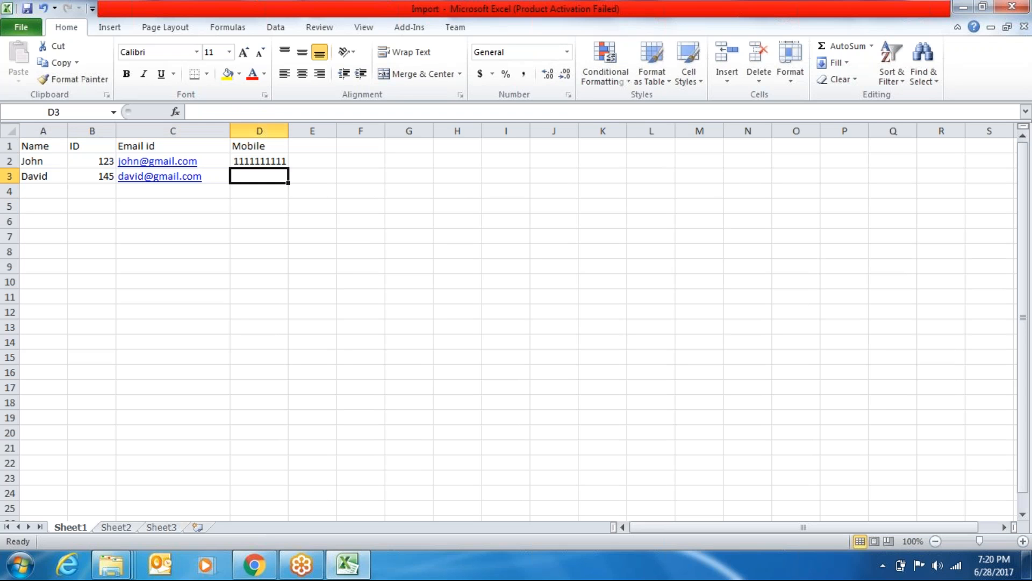
pyautogui.write('222222222')
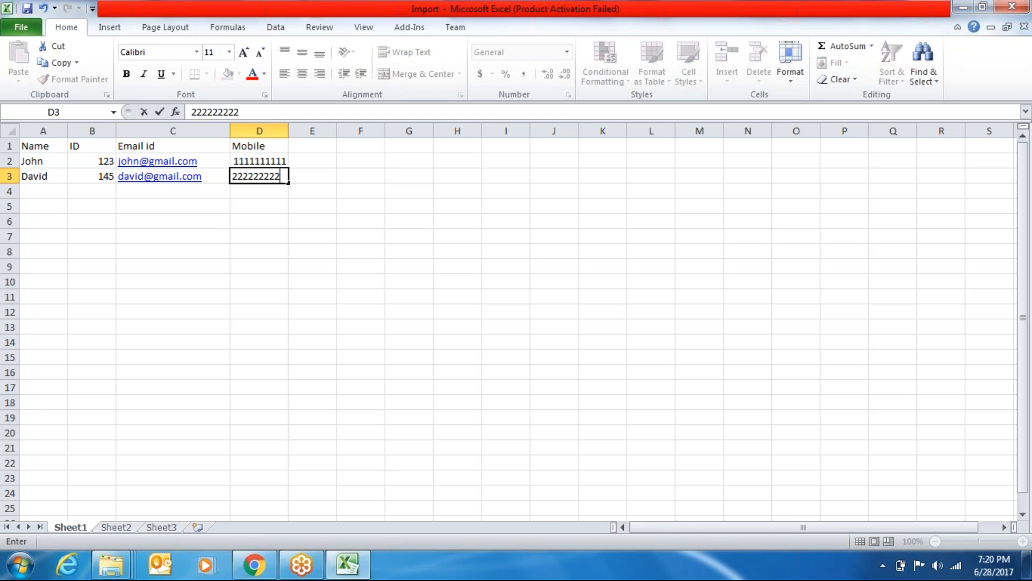
pyautogui.write('2')
pyautogui.press('Tab')
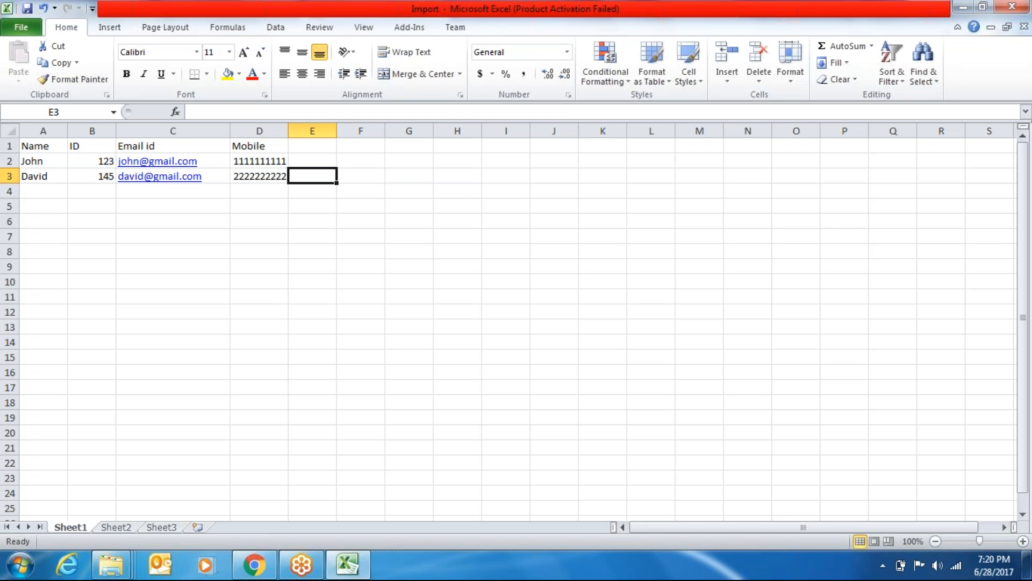
# Enter the third record's name in row 4, retyping it to fix a misspelling
pyautogui.press('Down')
pyautogui.press('Left')
pyautogui.press('Left')
pyautogui.press('Left')
pyautogui.press('Left')
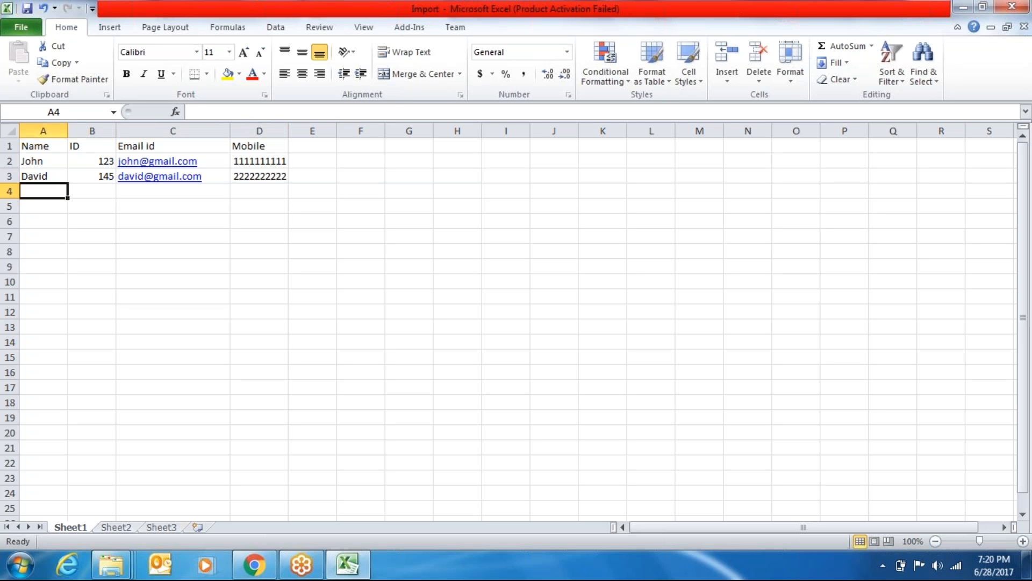
pyautogui.write('Rhonds')
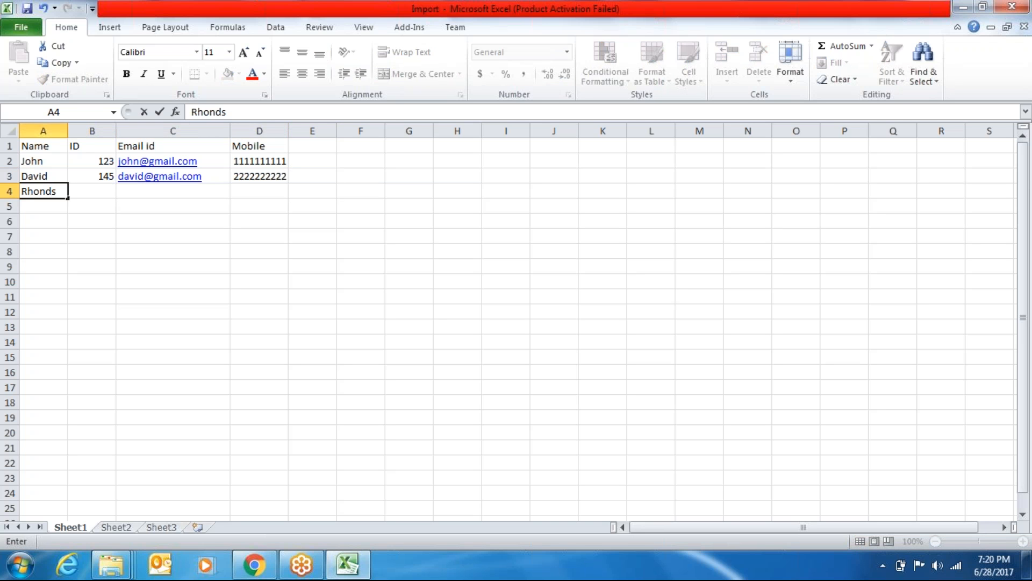
pyautogui.press('BackSpace')
pyautogui.write('A')
pyautogui.press('Tab')
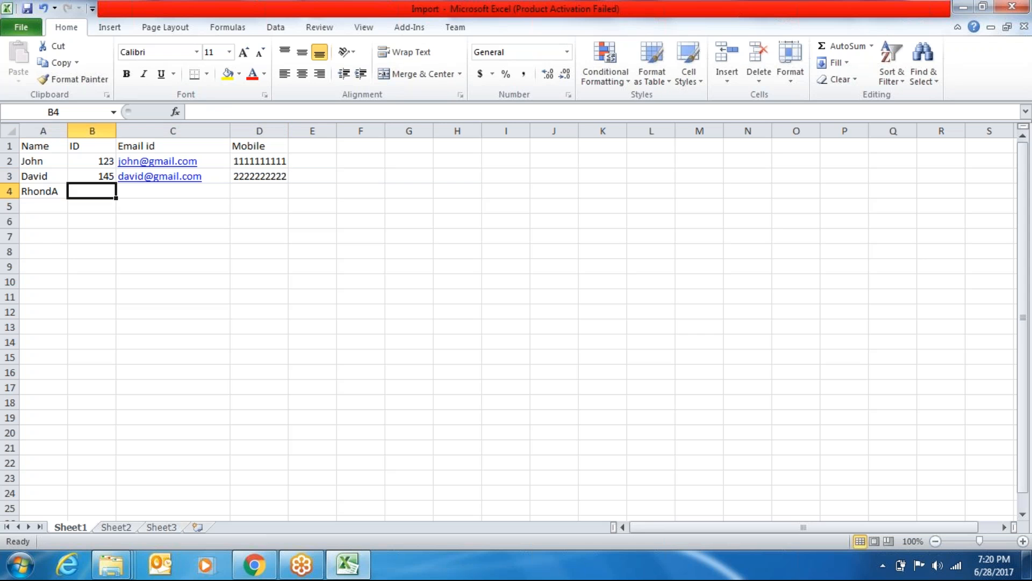
pyautogui.press('Down')
pyautogui.press('Left')
pyautogui.press('Up')
pyautogui.press('Right')
pyautogui.click(9, 192)
pyautogui.press('BackSpace')
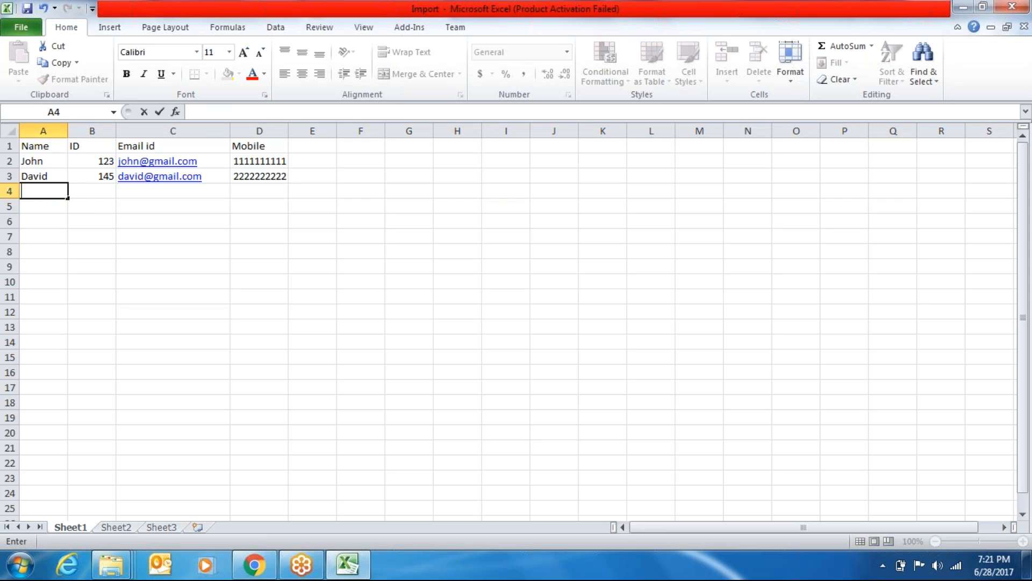
pyautogui.write('Rhonda')
pyautogui.press('Tab')
# Give the third record ID 345, its e-mail address and its mobile number
pyautogui.write('345')
pyautogui.press('Tab')
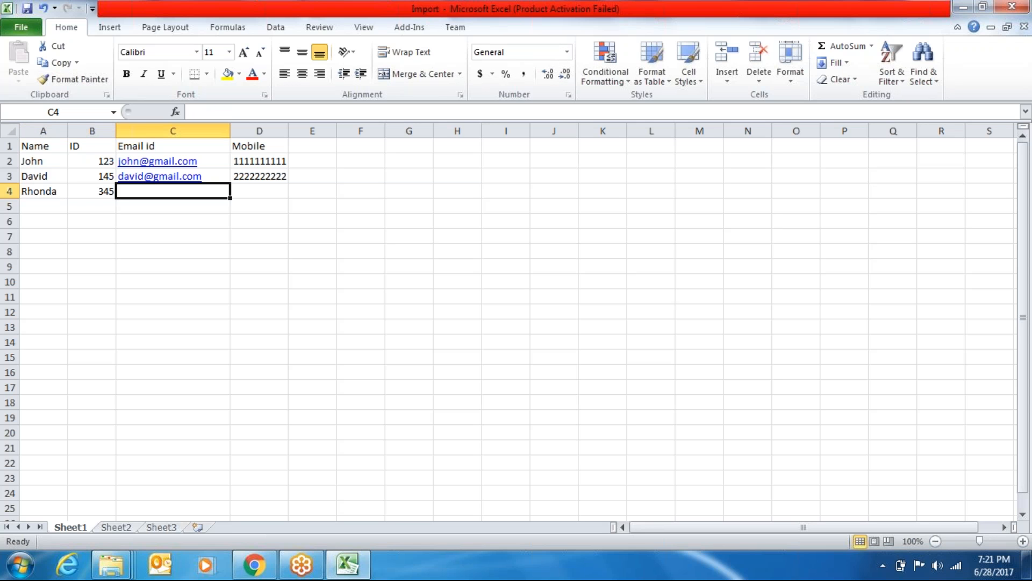
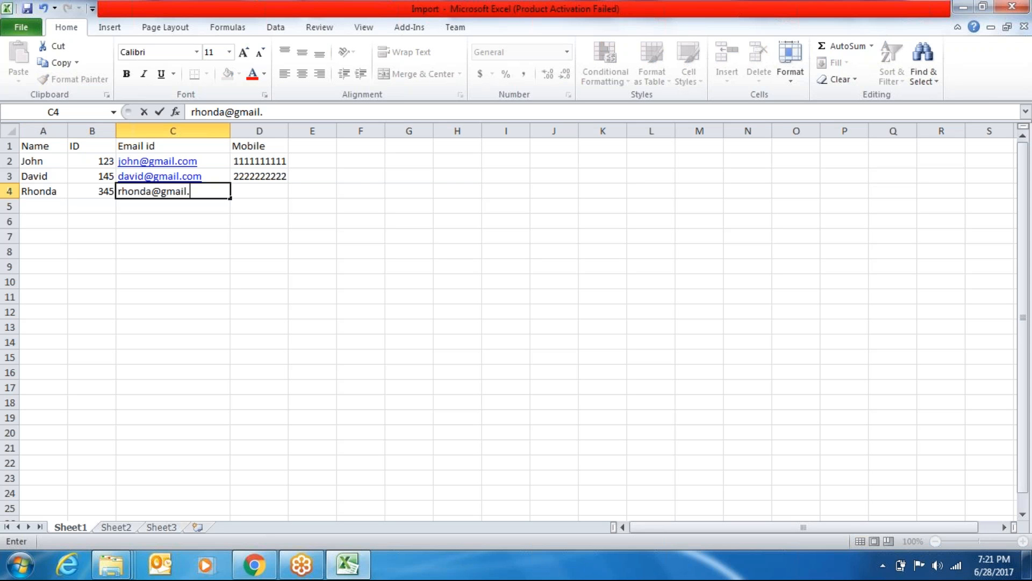
pyautogui.press('Tab')
pyautogui.write('333')
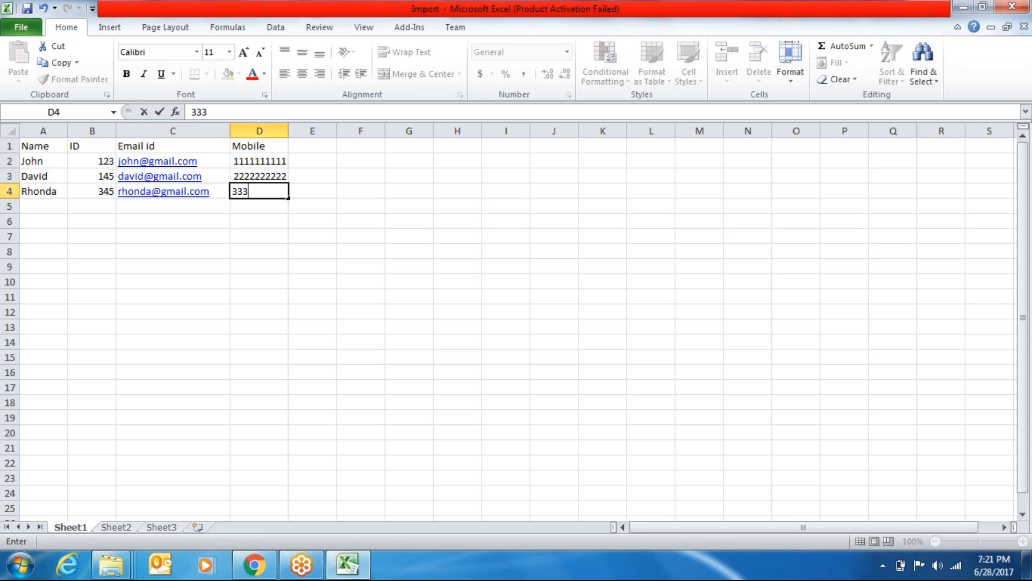
pyautogui.write('3333333')
pyautogui.press('Tab')
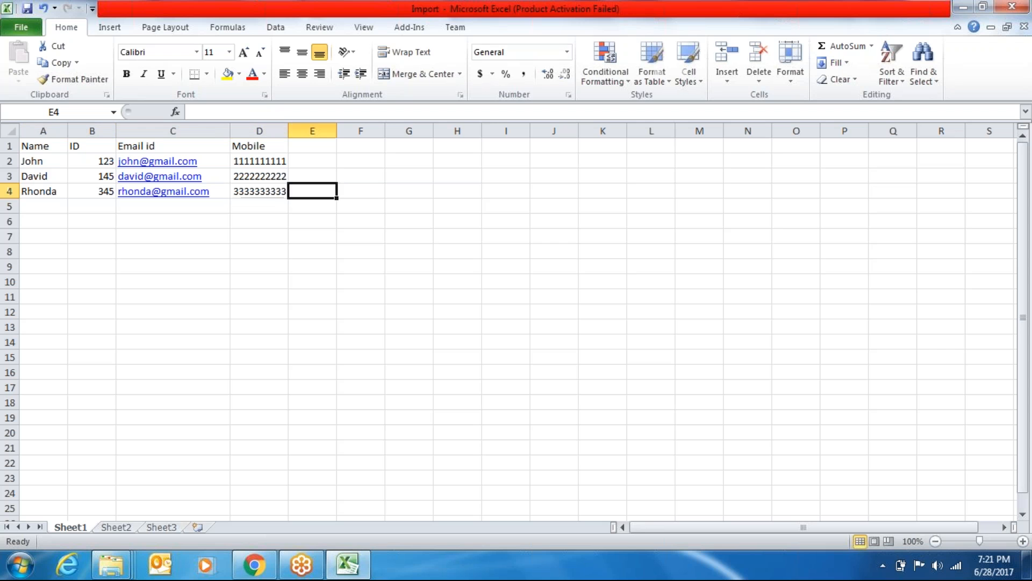
# Add the fourth record in row 5 with a name, ID 987, e-mail and mobile number
pyautogui.press('Down')
pyautogui.press('Down')
pyautogui.press('Left')
pyautogui.press('Left')
pyautogui.press('Left')
pyautogui.press('Left')
pyautogui.press('Up')
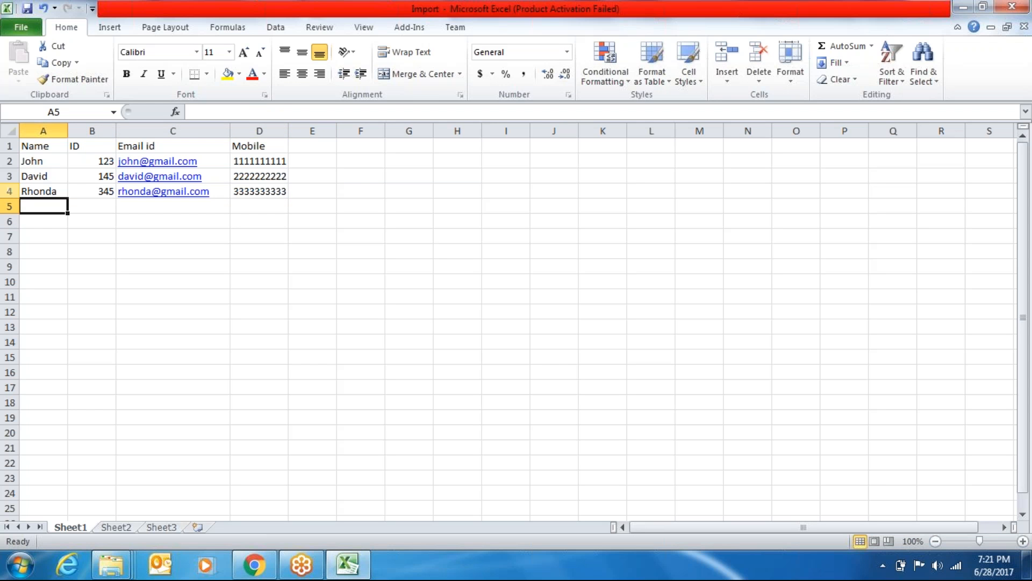
pyautogui.write('Anf')
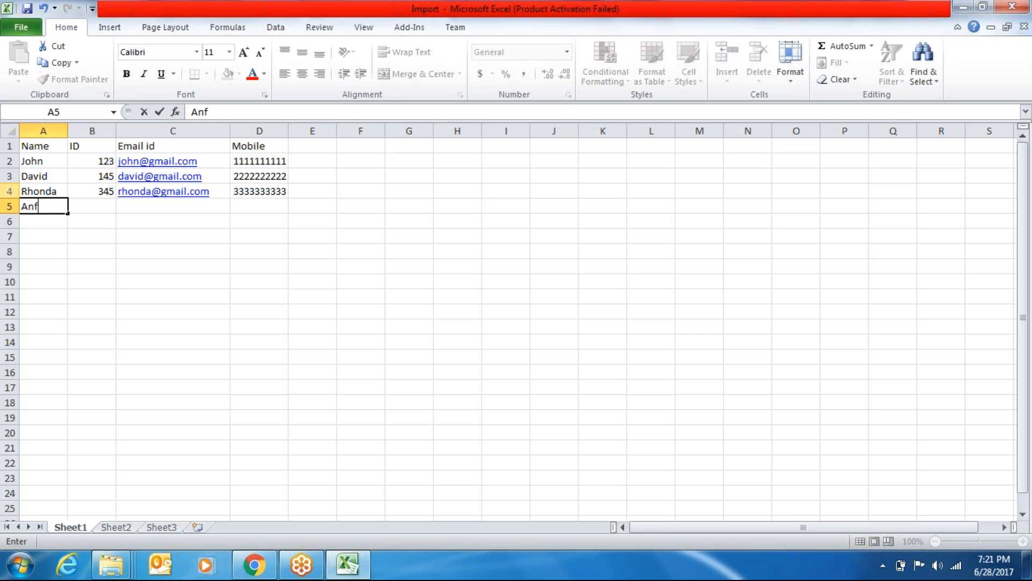
pyautogui.press('BackSpace')
pyautogui.write('drew')
pyautogui.press('Tab')
pyautogui.write('987')
pyautogui.press('Tab')
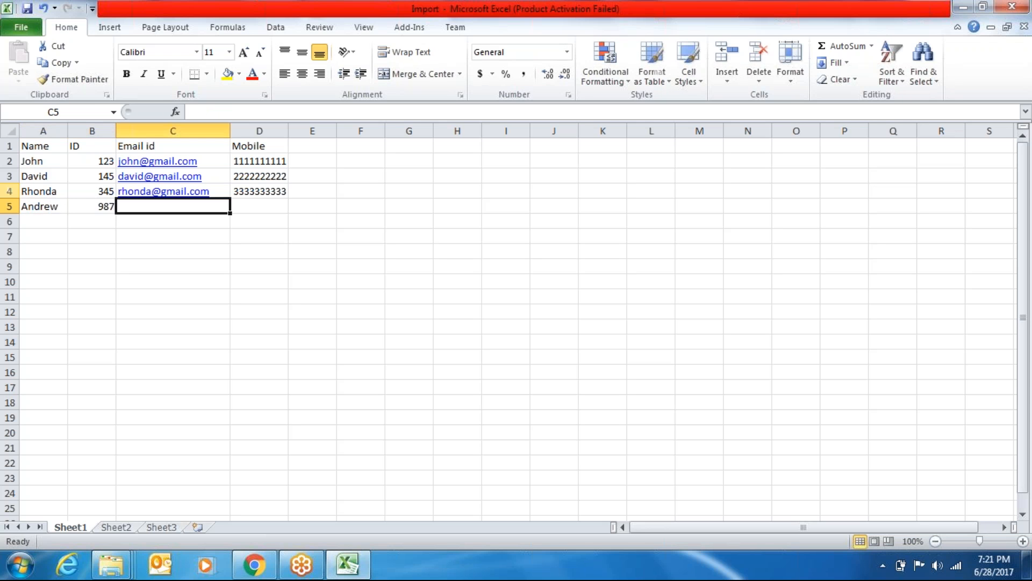
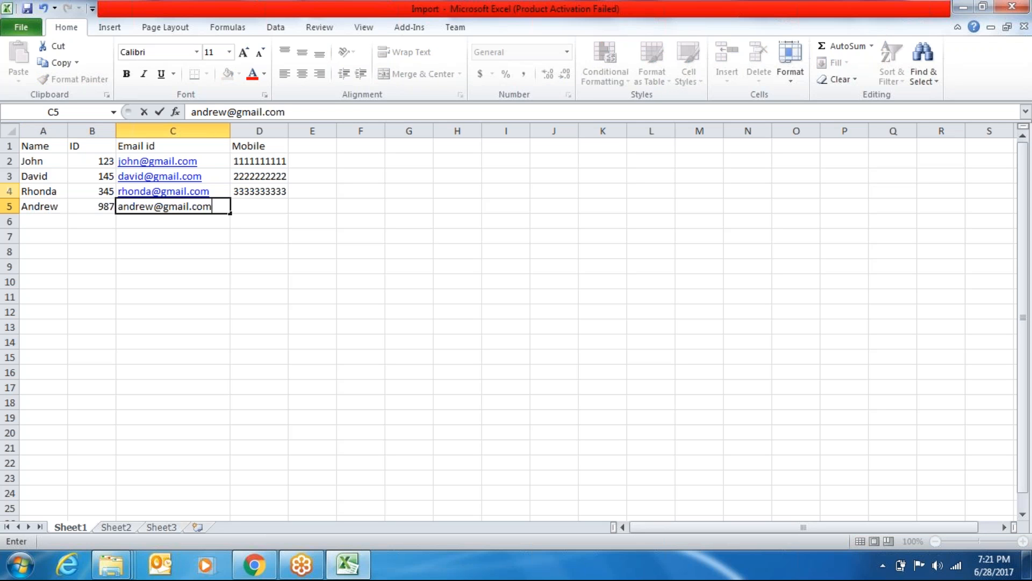
pyautogui.press('Tab')
pyautogui.write('7777777777')
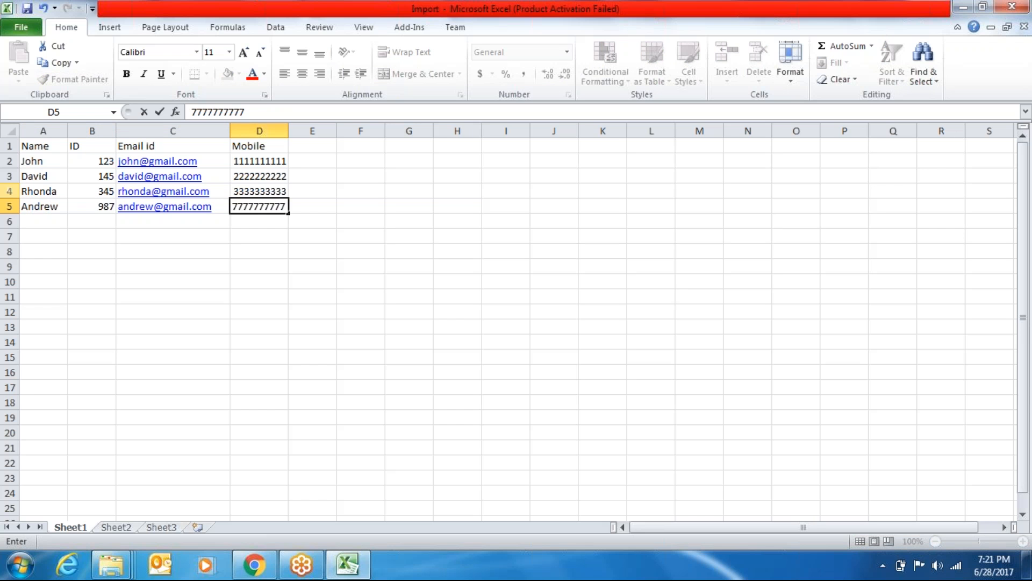
pyautogui.press('Return')
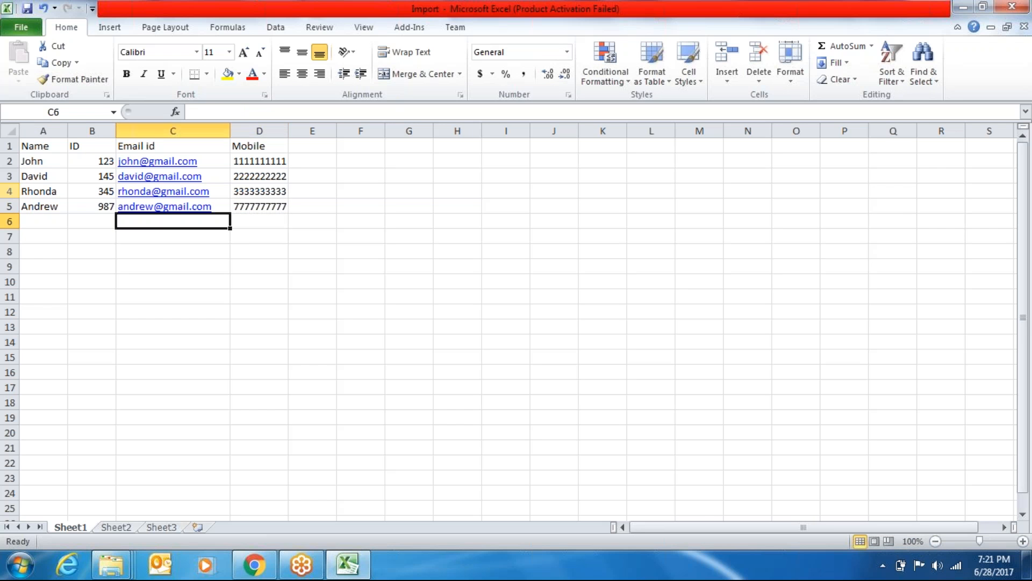
# Fill row 6 with a name, ID 789, e-mail and mobile number, then save
pyautogui.write('Paul')
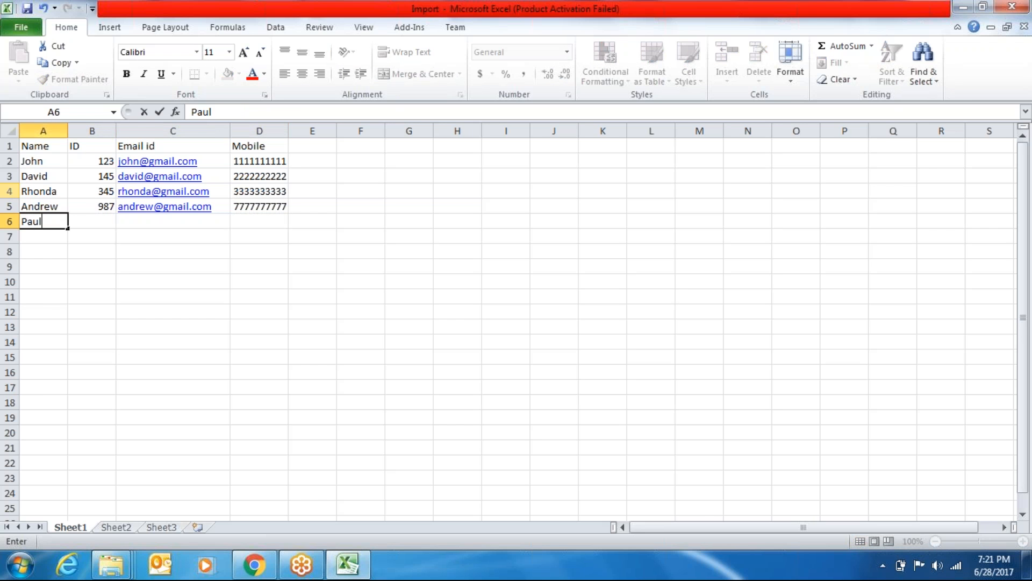
pyautogui.press('Tab')
pyautogui.write('789')
pyautogui.press('Tab')
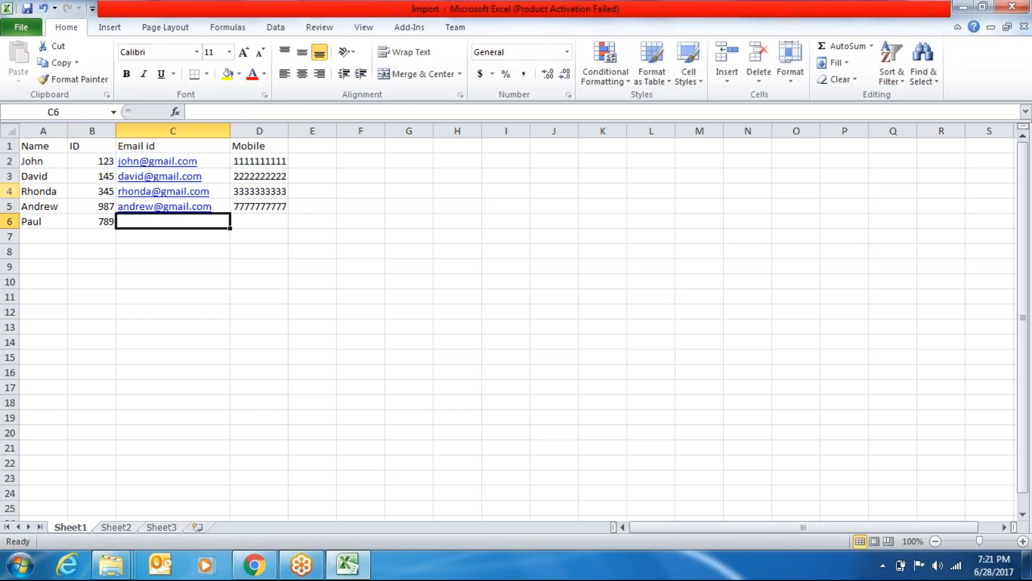
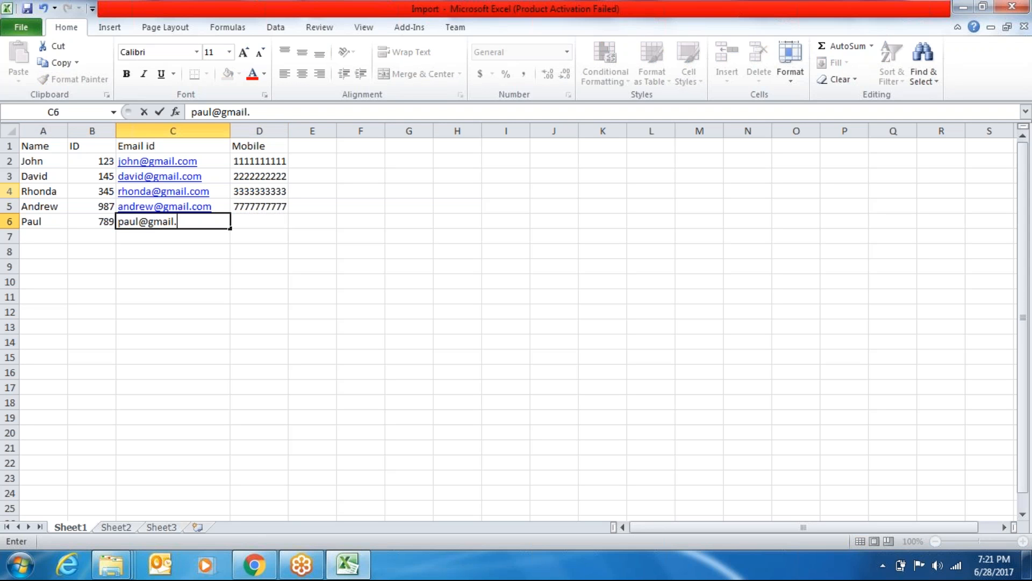
pyautogui.press('Tab')
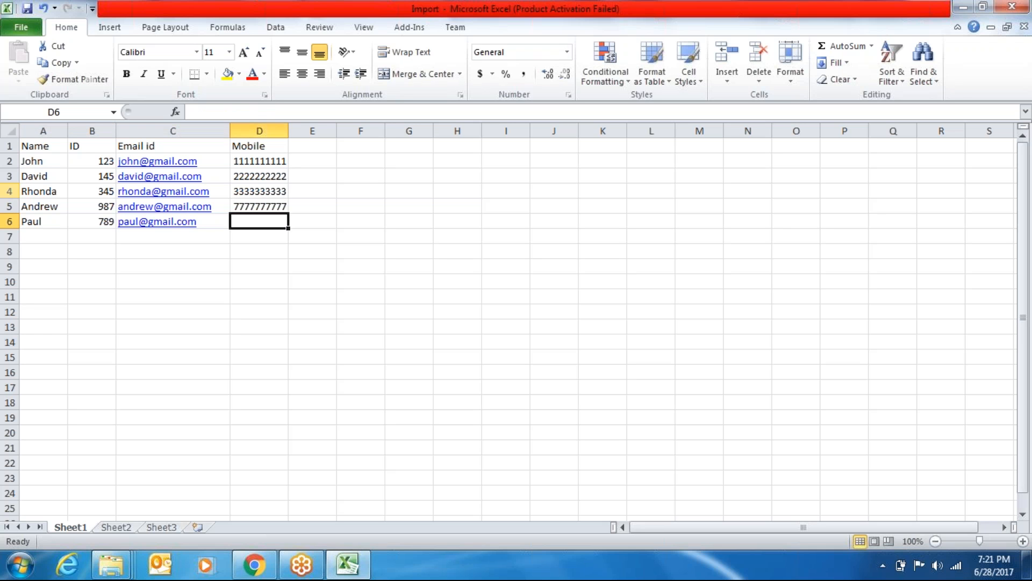
pyautogui.write('9999999999')
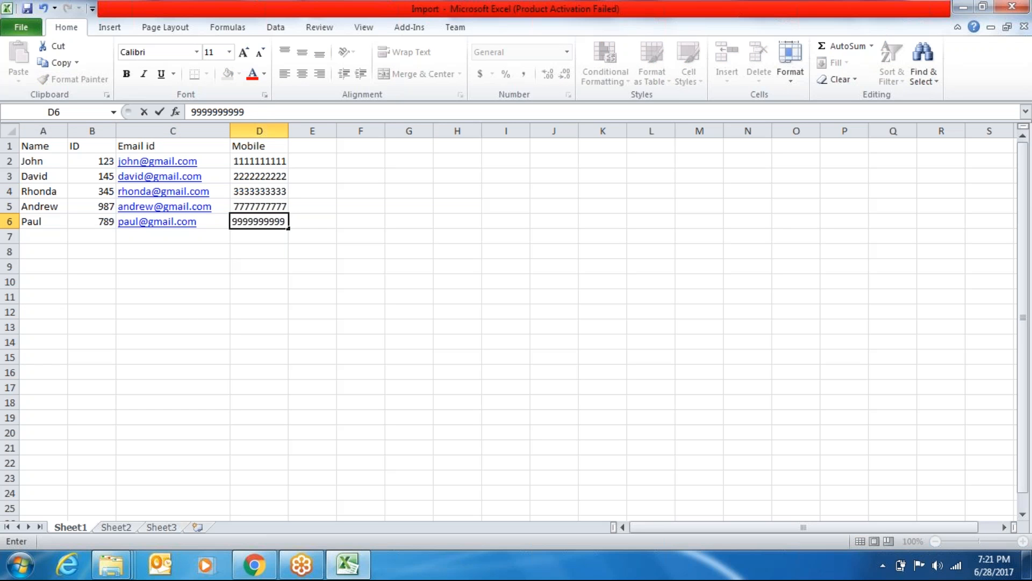
pyautogui.click(95, 306)
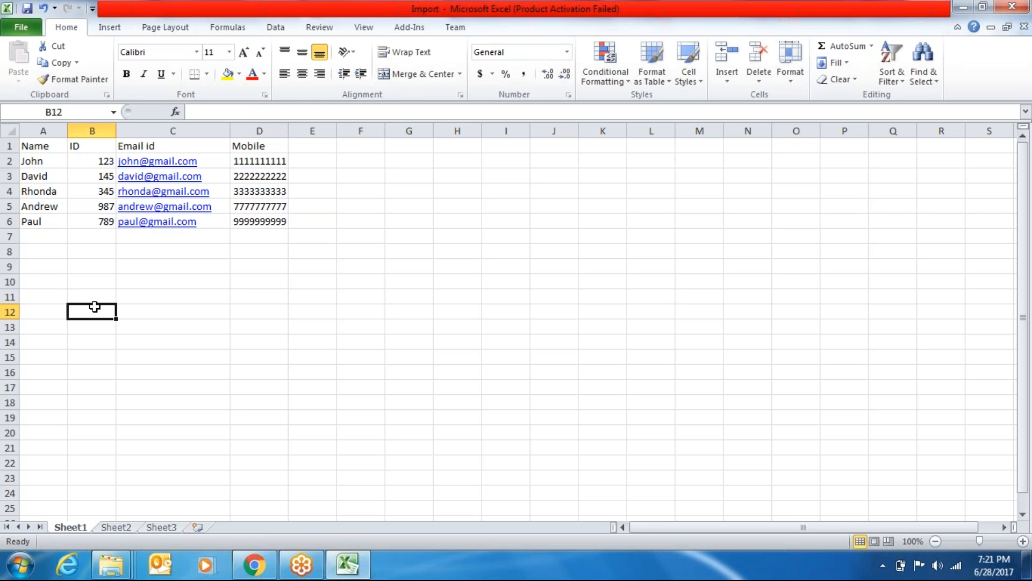
pyautogui.hotkey('ctrl', 's')
# Close Excel, reload the ServiceNow page in Chrome and dismiss the downloads bar
pyautogui.click(1020, 6)
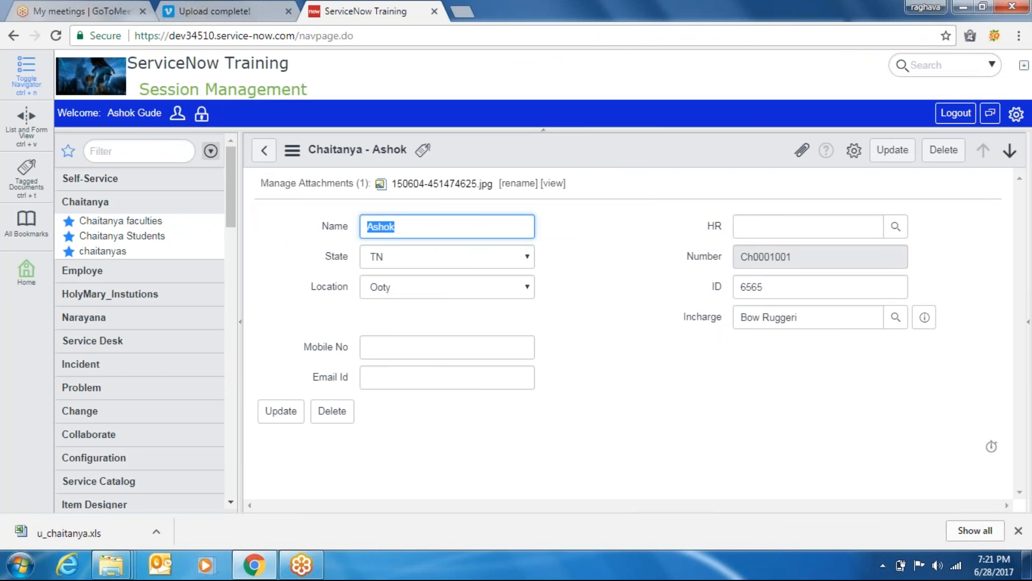
pyautogui.click(56, 35)
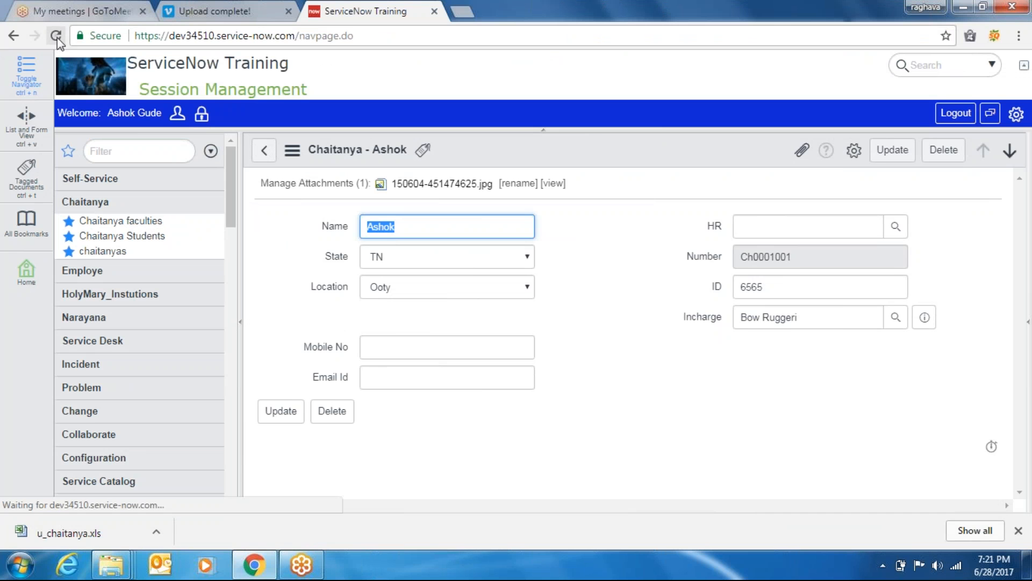
pyautogui.click(245, 12)
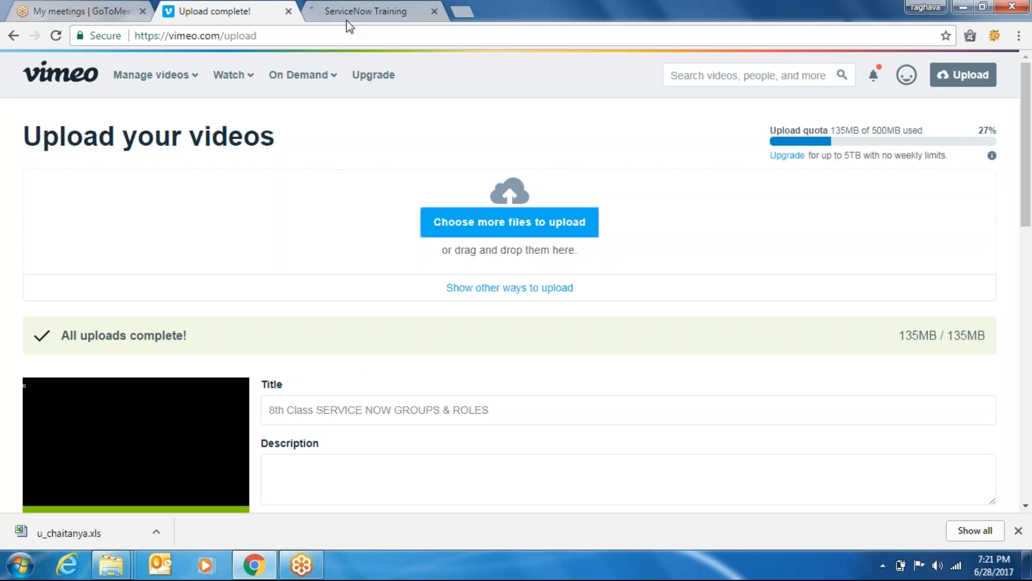
pyautogui.click(366, 14)
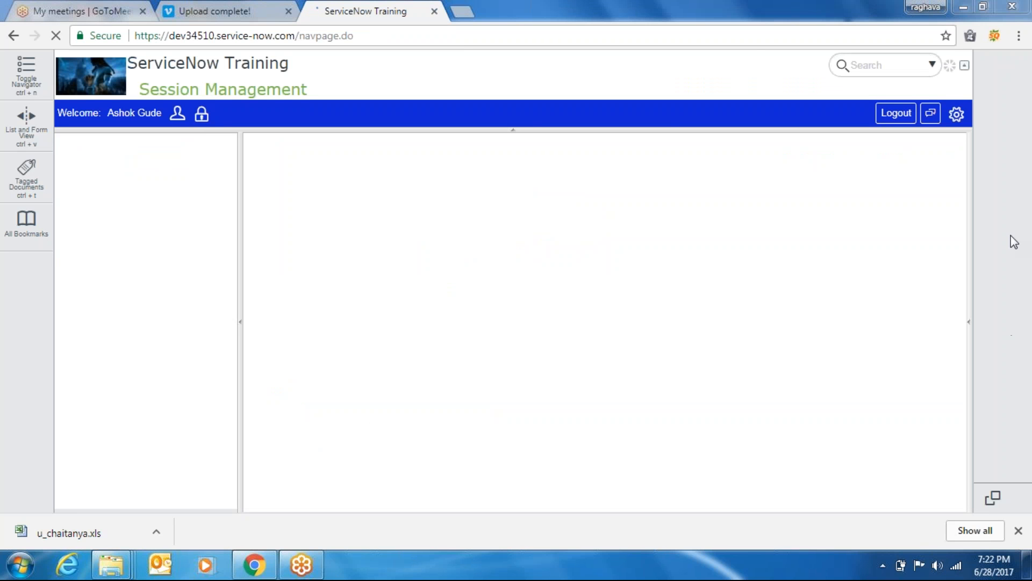
pyautogui.click(1018, 530)
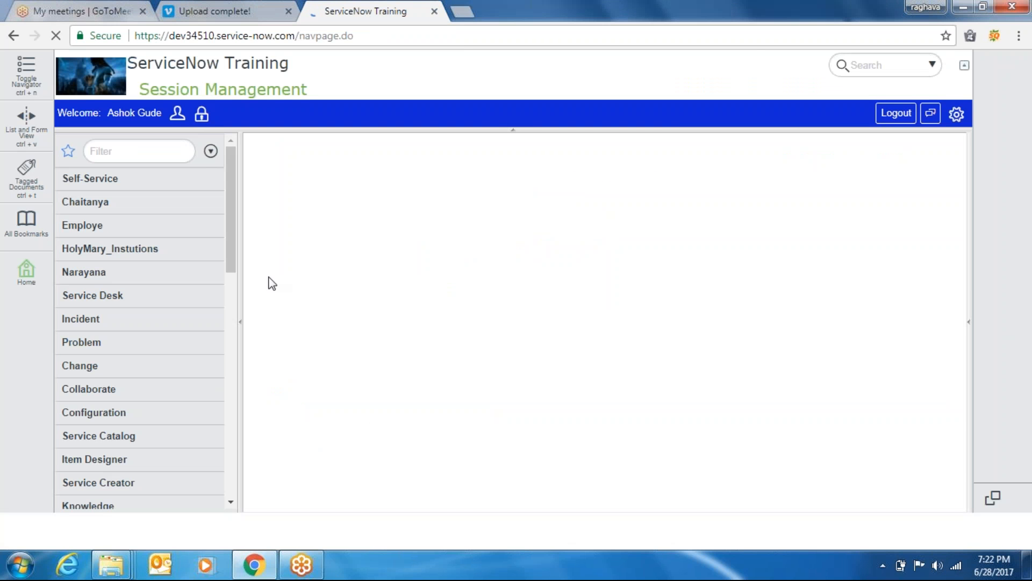
# Filter the navigator for 'import se' and open System Import Sets' Load Data page
pyautogui.click(139, 153)
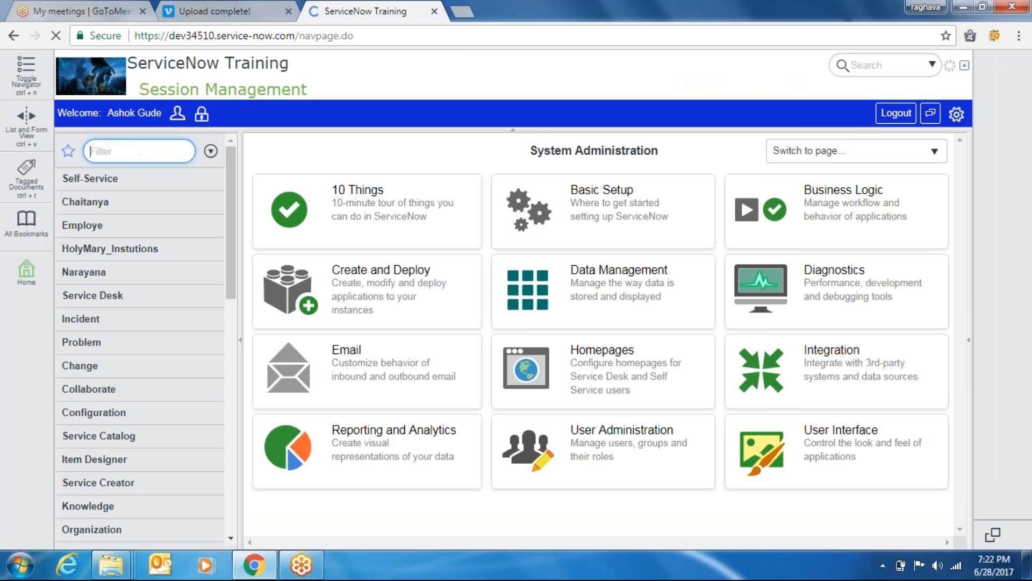
pyautogui.write('imprt')
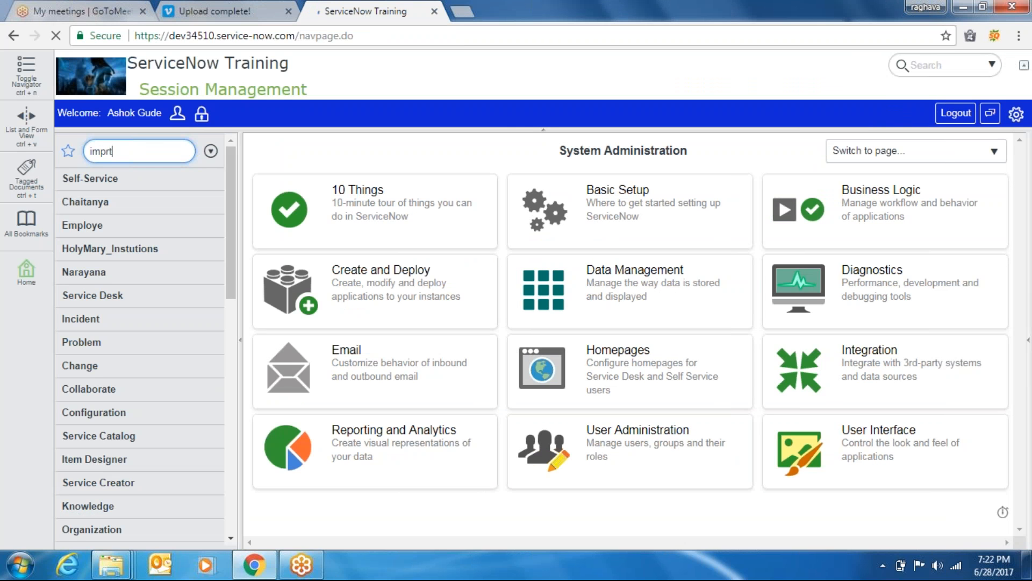
pyautogui.press('BackSpace')
pyautogui.press('BackSpace')
pyautogui.write('ort')
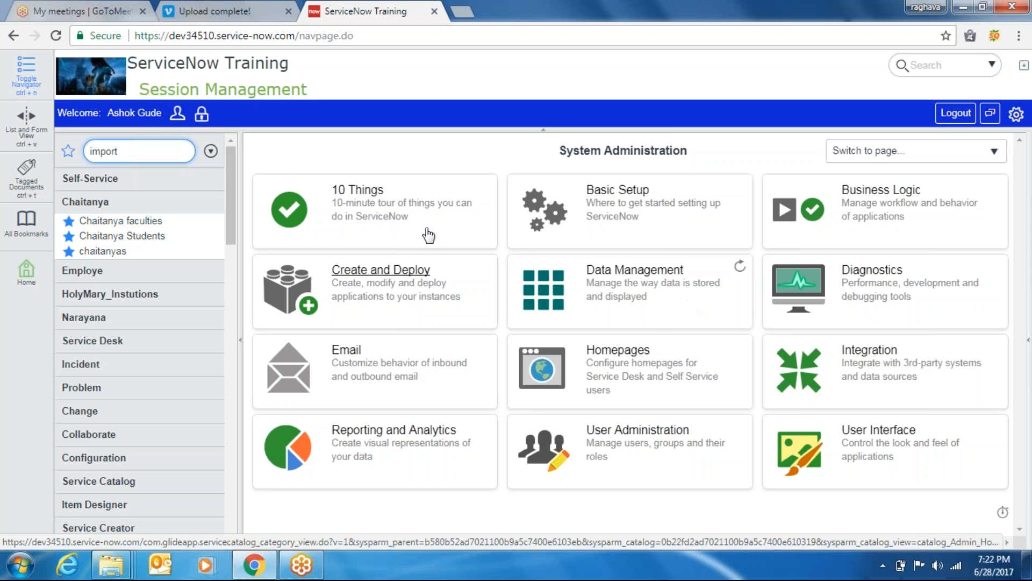
pyautogui.press('BackSpace')
pyautogui.press('BackSpace')
pyautogui.press('BackSpace')
pyautogui.press('BackSpace')
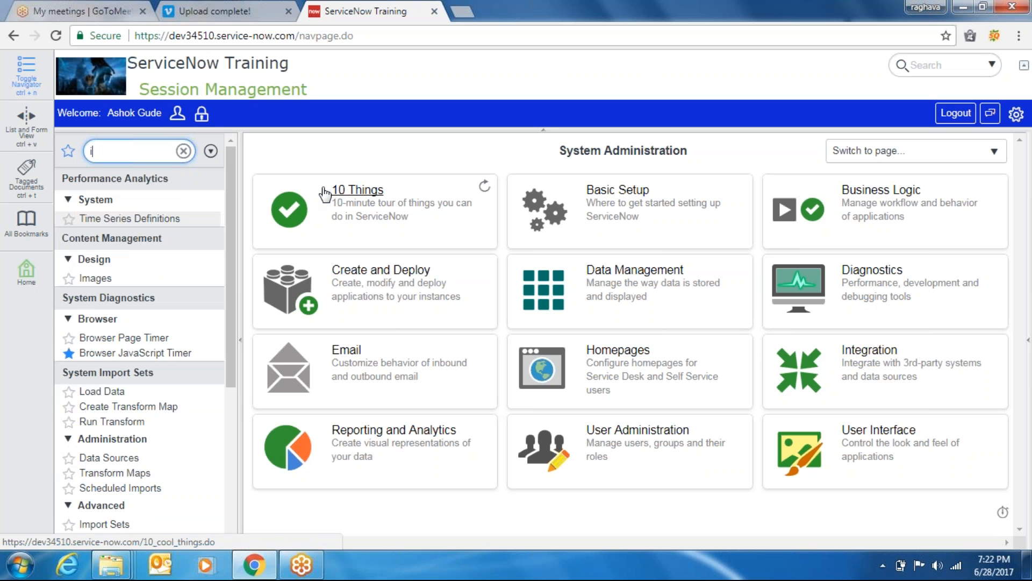
pyautogui.write('mprto')
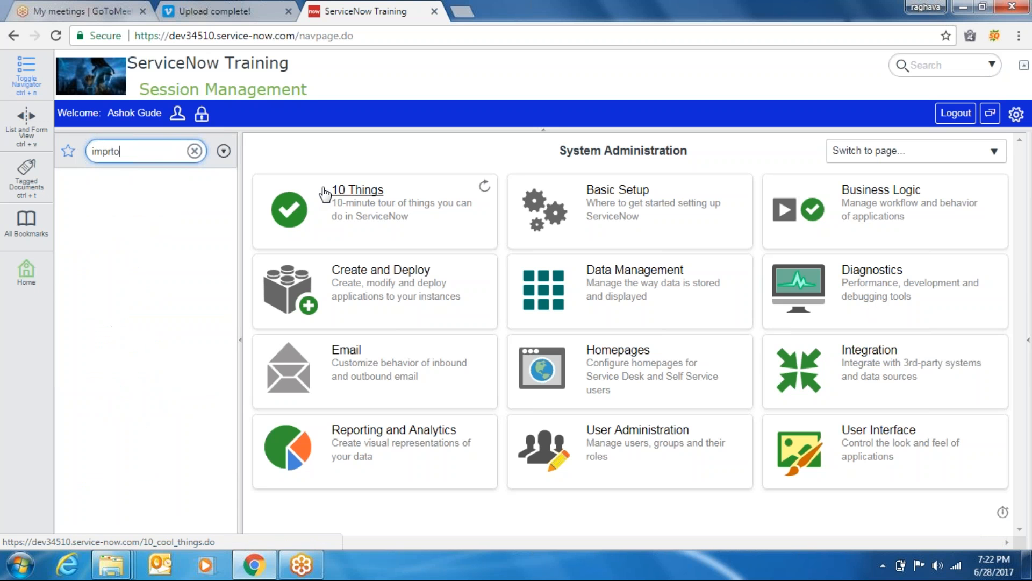
pyautogui.press('BackSpace')
pyautogui.press('BackSpace')
pyautogui.press('BackSpace')
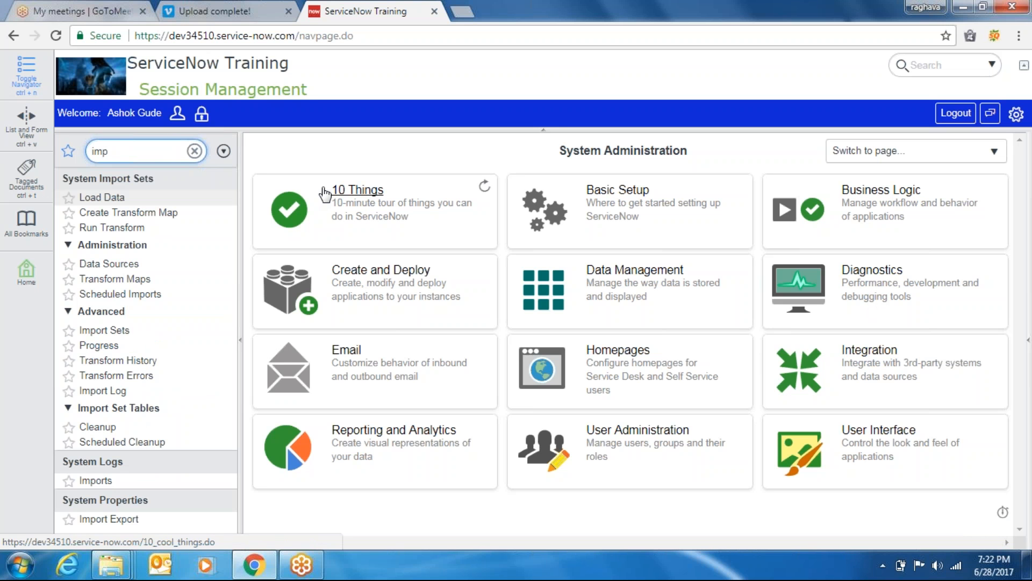
pyautogui.write('ort se')
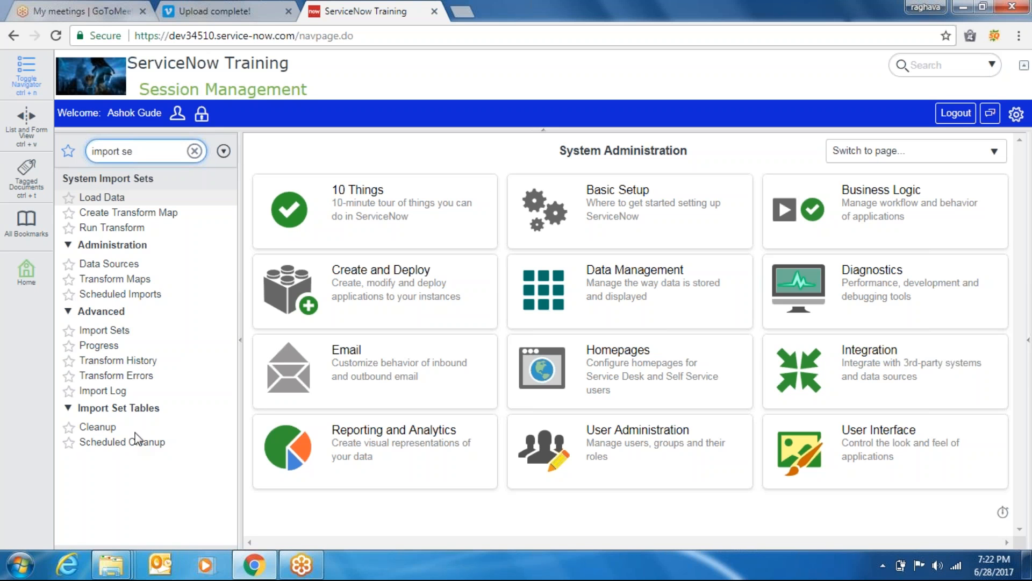
pyautogui.click(105, 197)
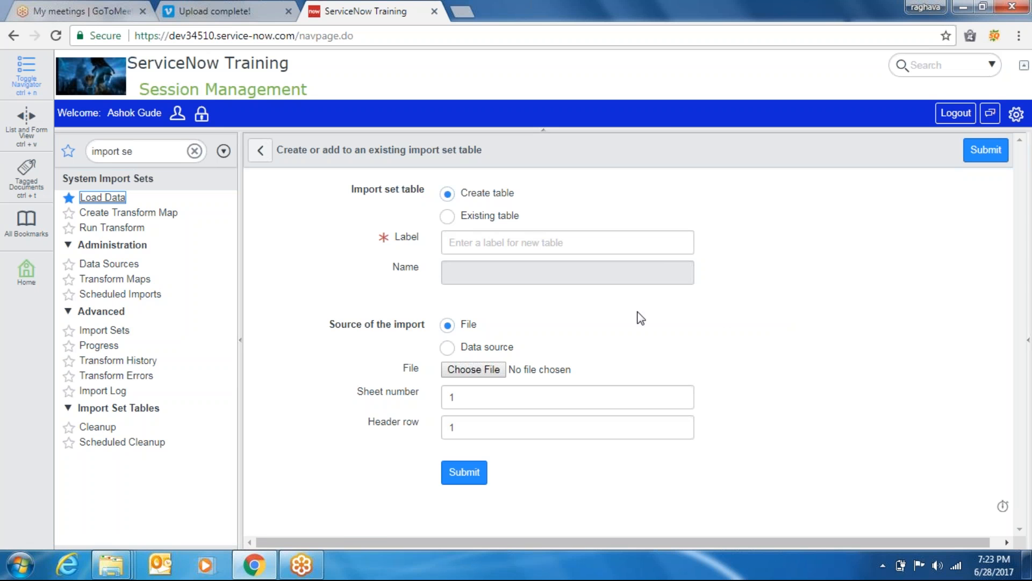
# Label the new import set table Narayana so its name fills in as u_narayana
pyautogui.click(468, 244)
pyautogui.write('Narayana')
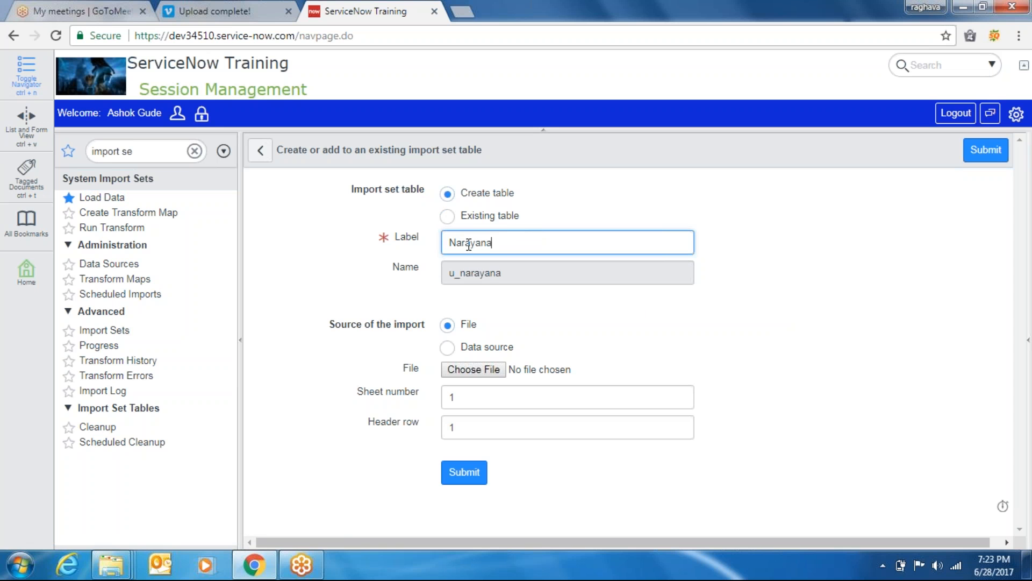
pyautogui.press('Tab')
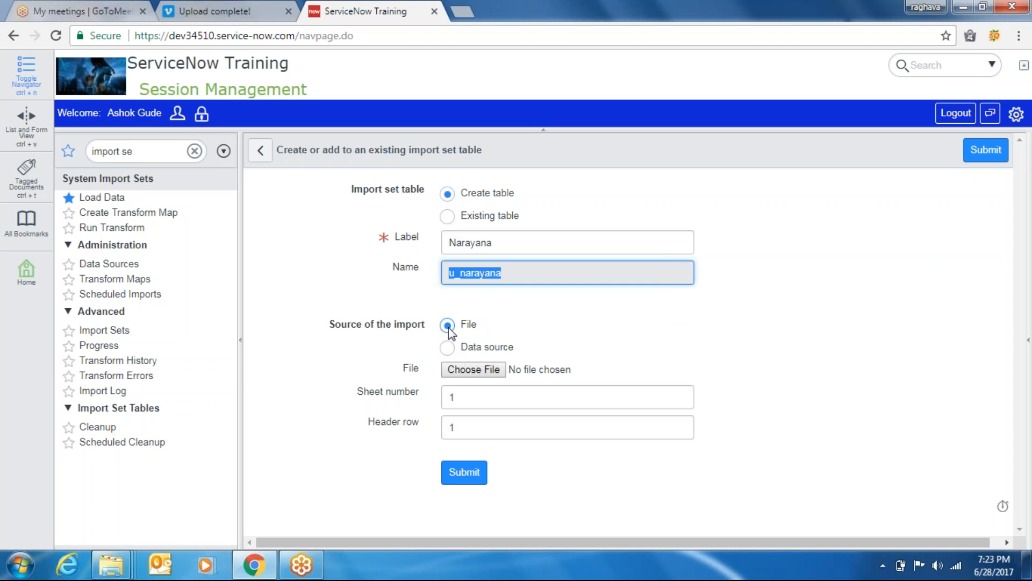
# Browse C:, the Users folders and Documents in the file picker, then close it unchosen
pyautogui.click(474, 370)
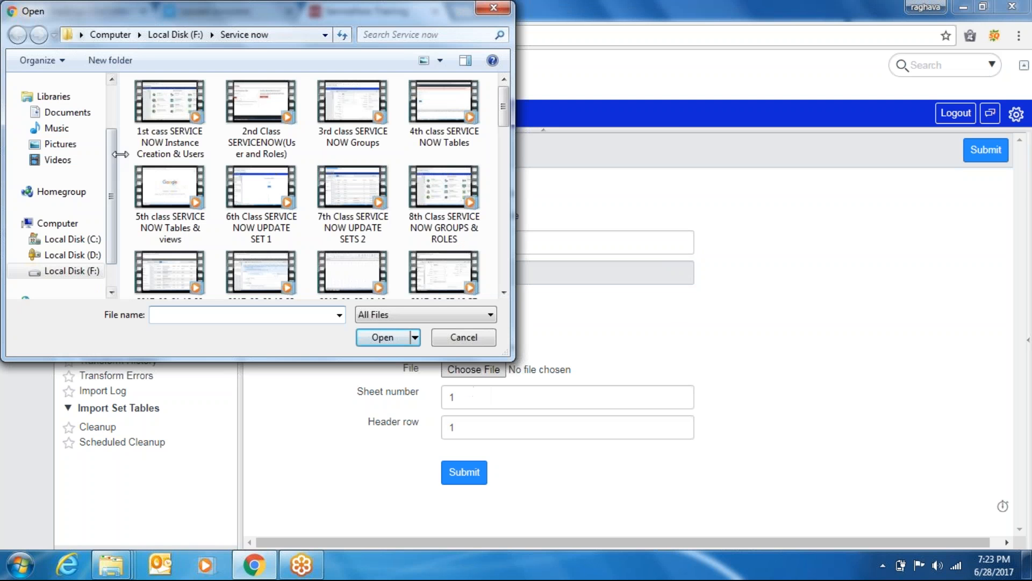
pyautogui.click(71, 239)
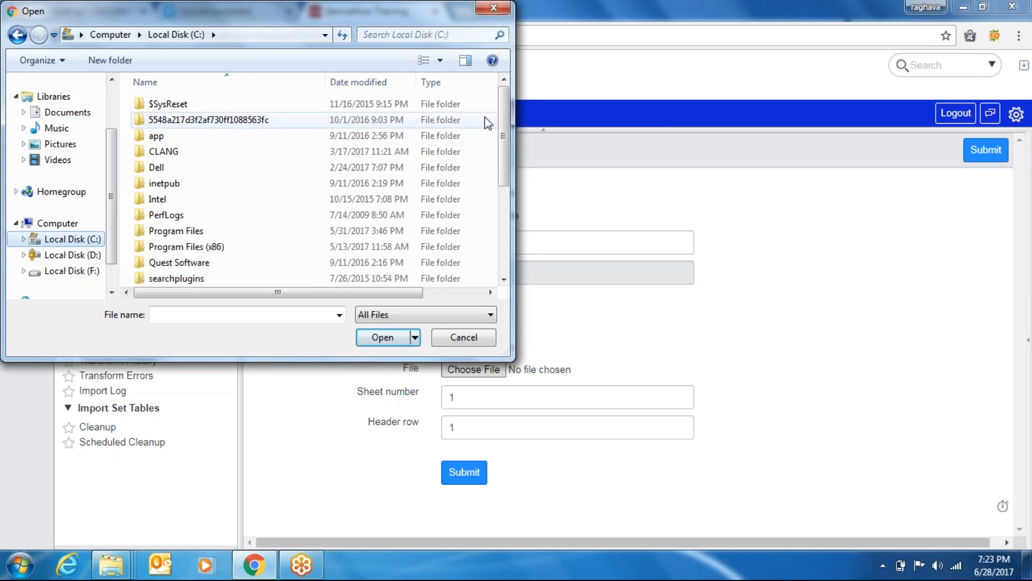
pyautogui.scroll(-3, 430, 178)
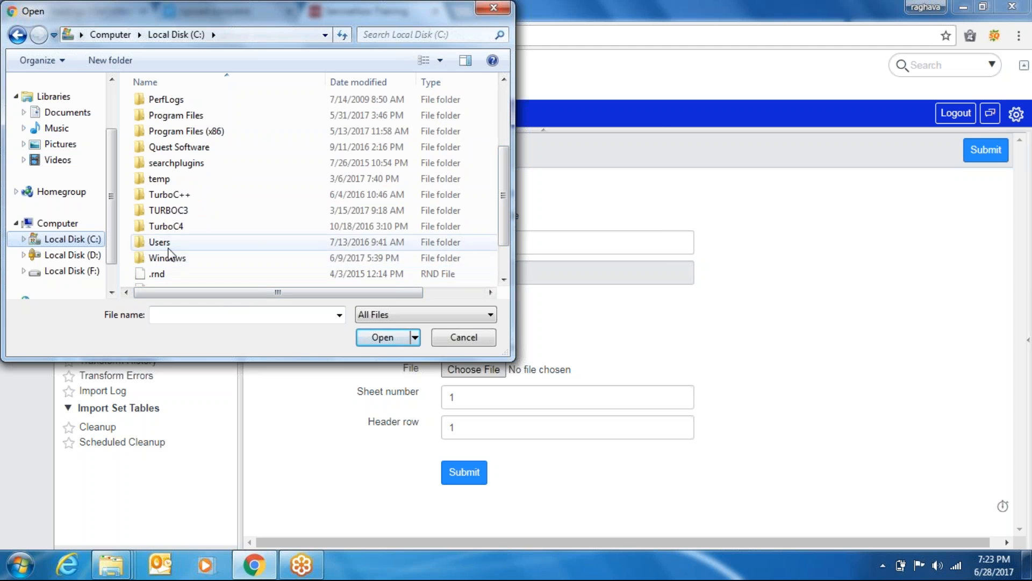
pyautogui.doubleClick(168, 243)
pyautogui.doubleClick(171, 108)
pyautogui.click(233, 34)
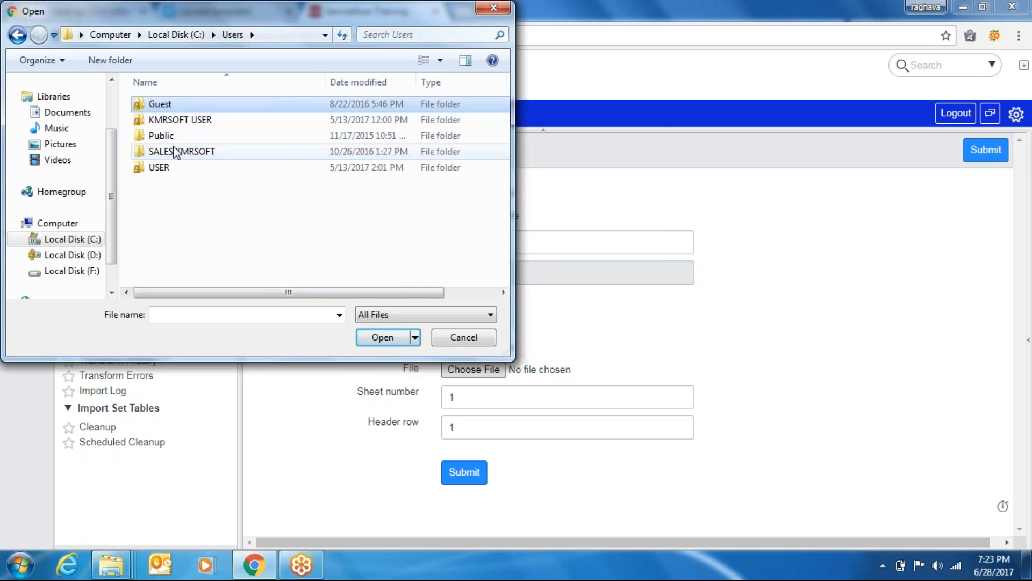
pyautogui.doubleClick(168, 139)
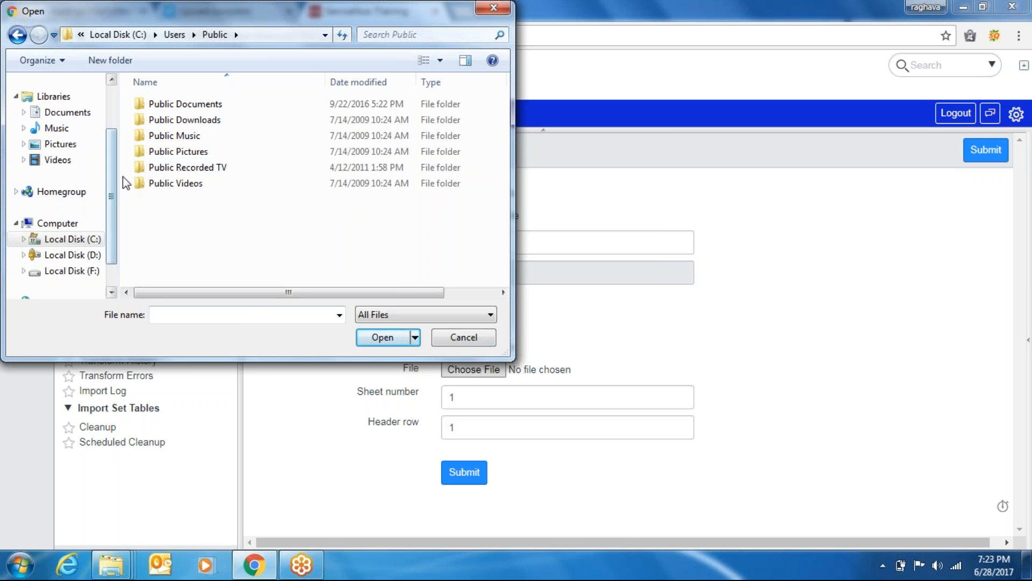
pyautogui.click(106, 36)
pyautogui.click(98, 35)
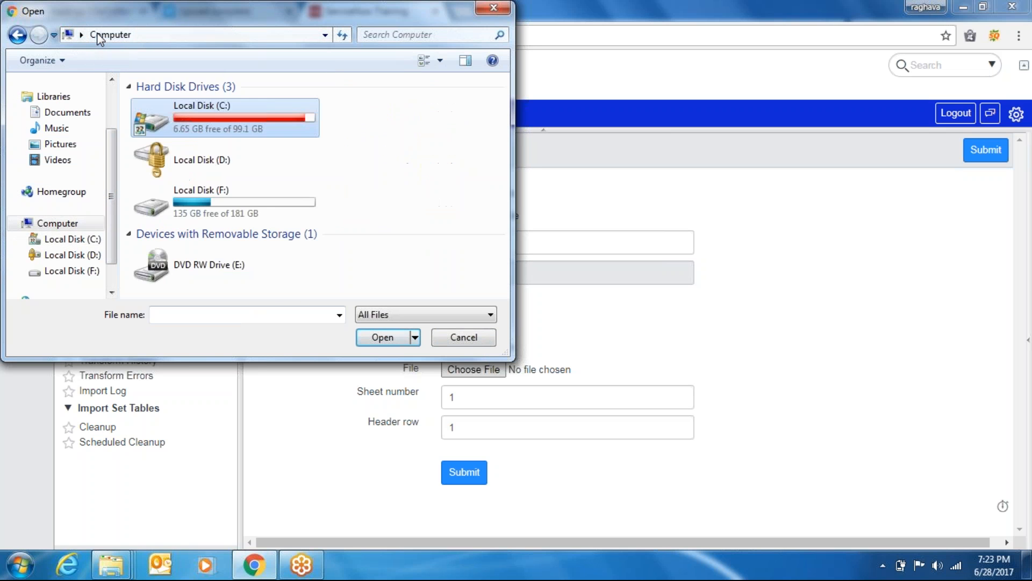
pyautogui.click(77, 123)
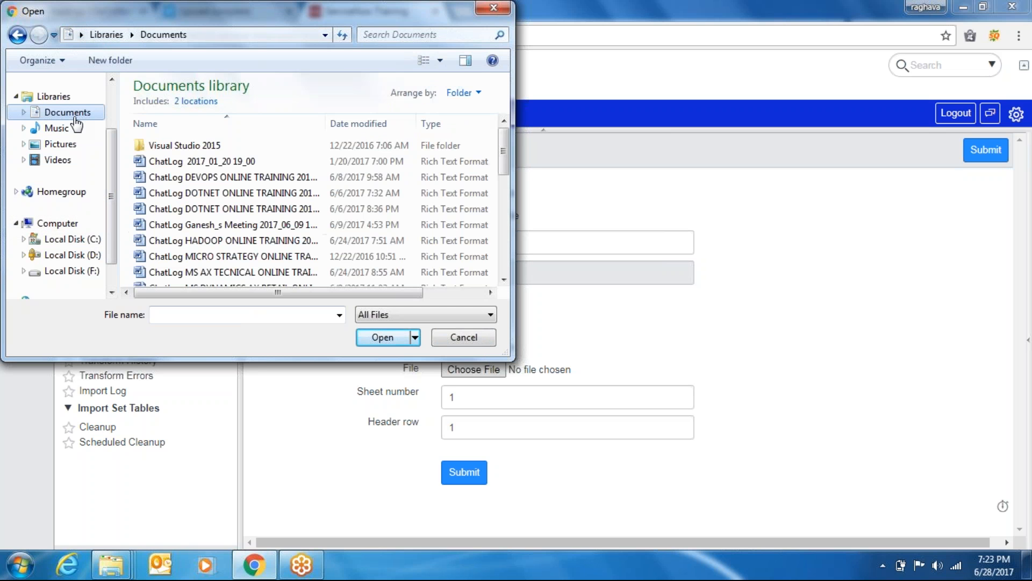
pyautogui.click(115, 31)
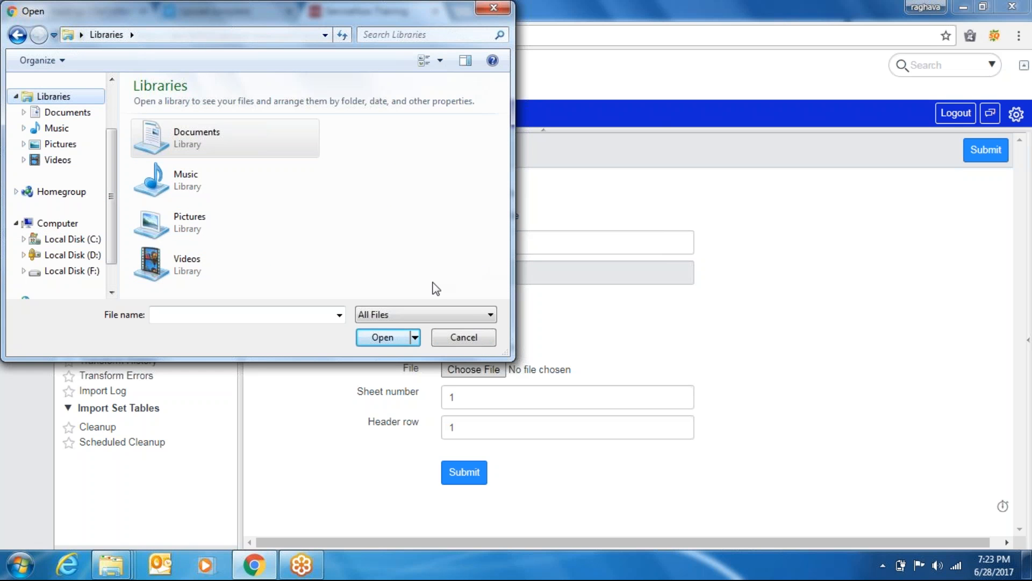
pyautogui.moveTo(114, 172); pyautogui.dragTo(119, 206)
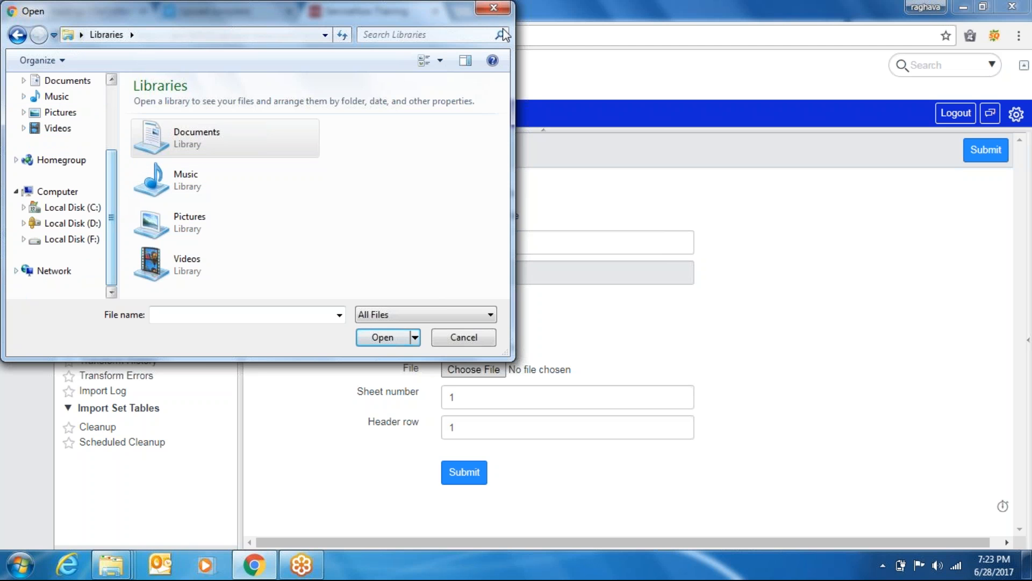
pyautogui.click(493, 10)
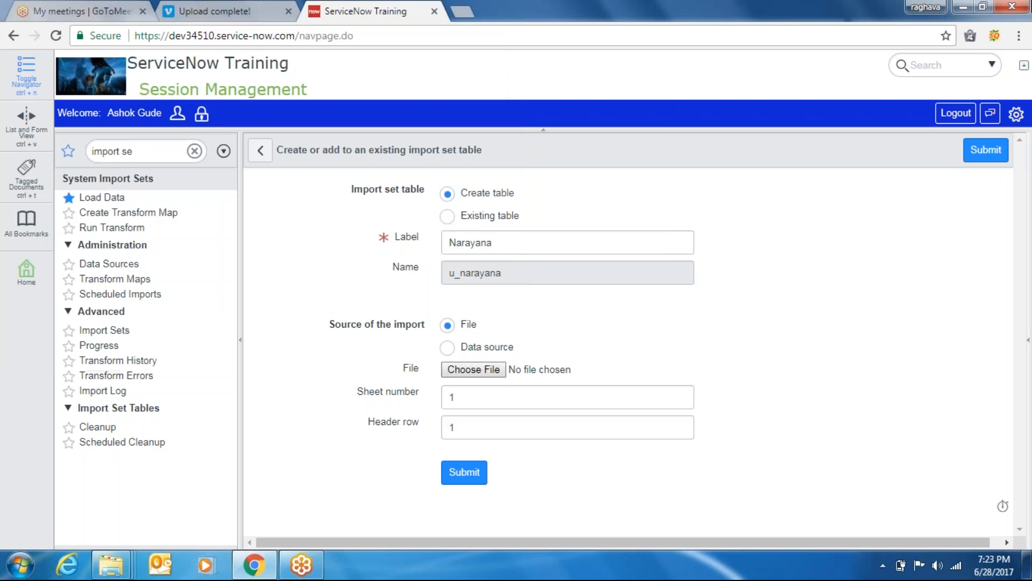
# Close the Import sets window and cut the Import sets folder from the desktop
pyautogui.click(968, 7)
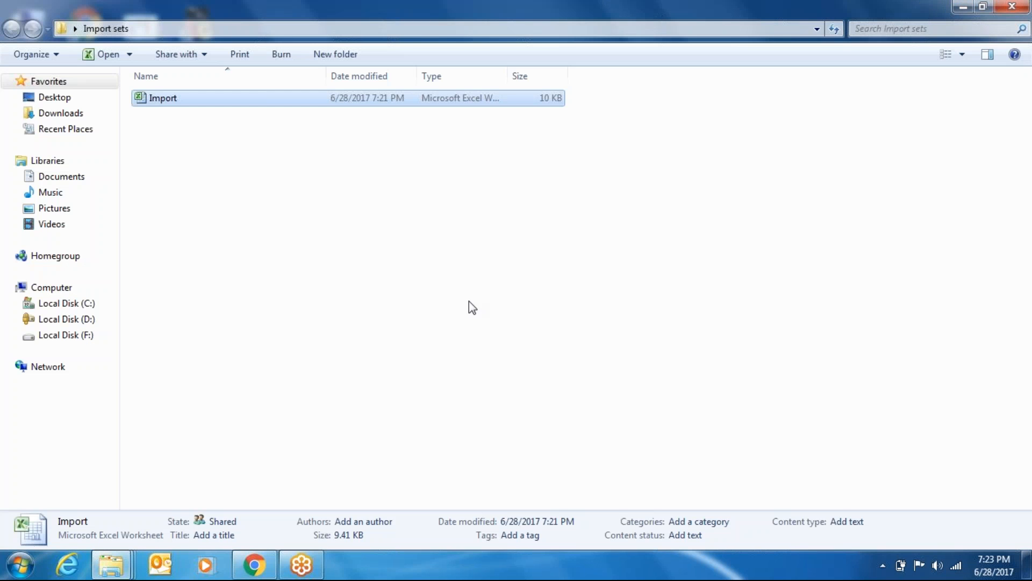
pyautogui.click(1015, 5)
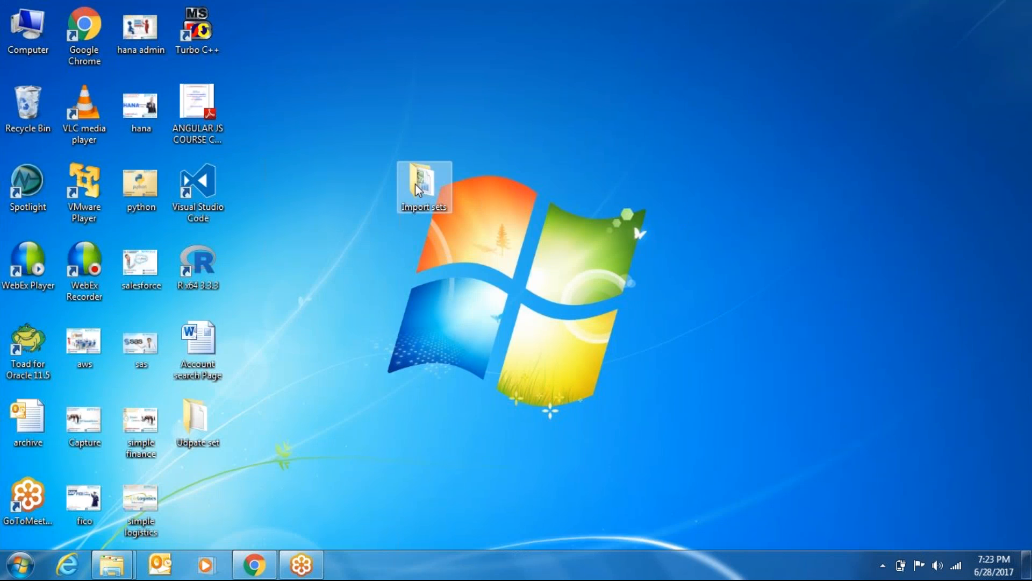
pyautogui.rightClick(415, 183)
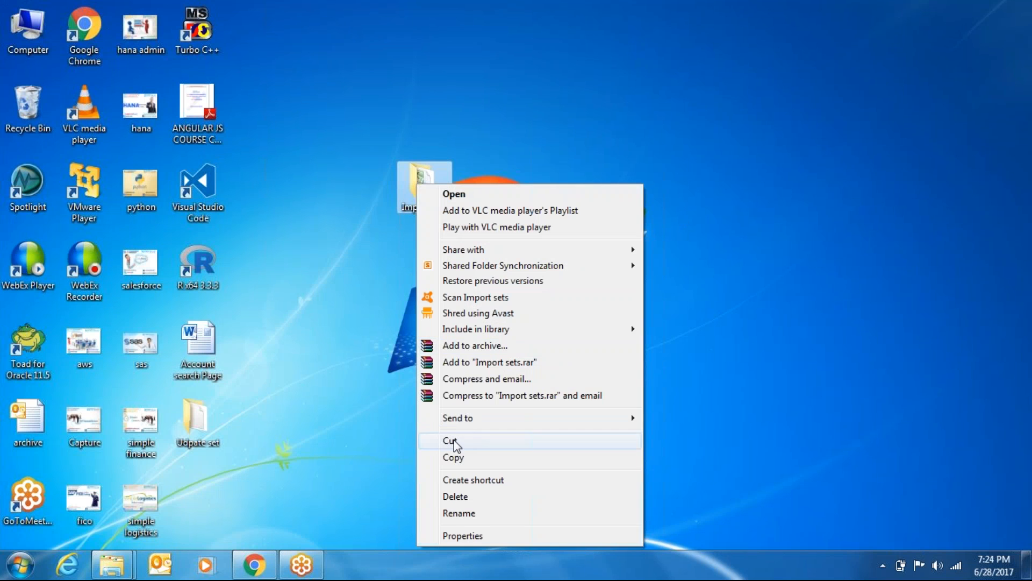
pyautogui.click(454, 440)
# Paste the Import sets folder into Local Disk (F:) and return to Chrome
pyautogui.press('super+e')
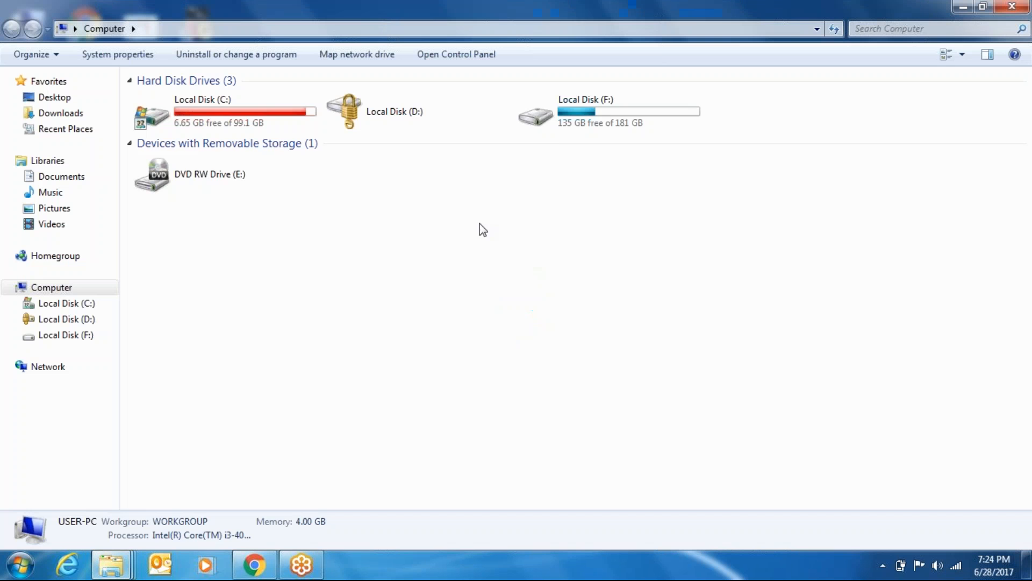
pyautogui.doubleClick(585, 125)
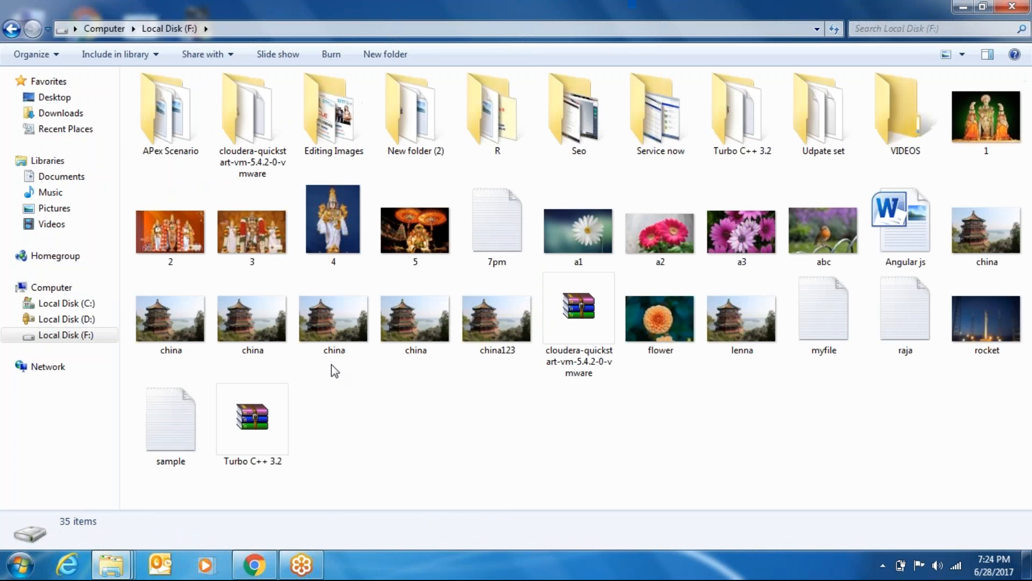
pyautogui.rightClick(364, 424)
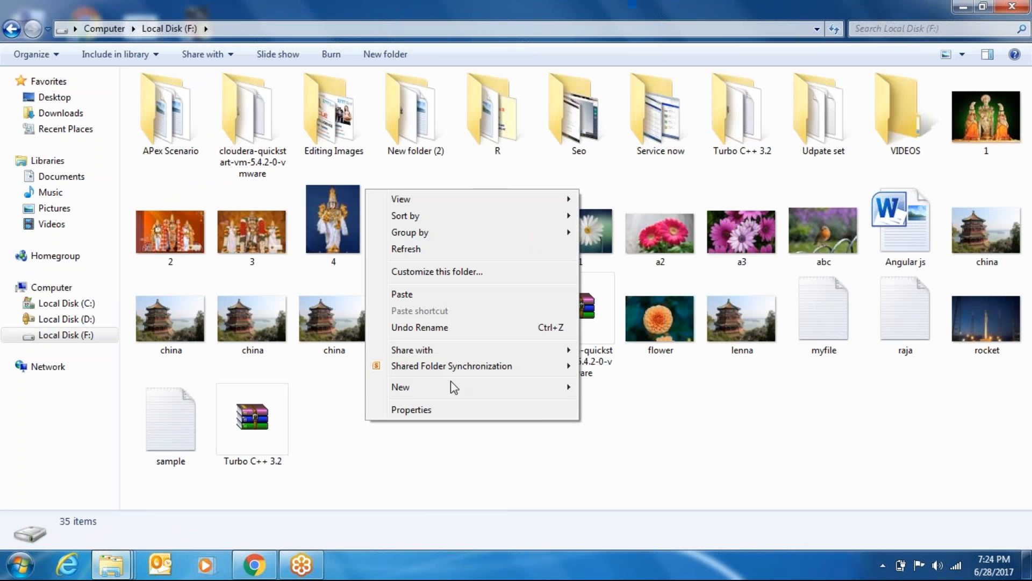
pyautogui.doubleClick(640, 111)
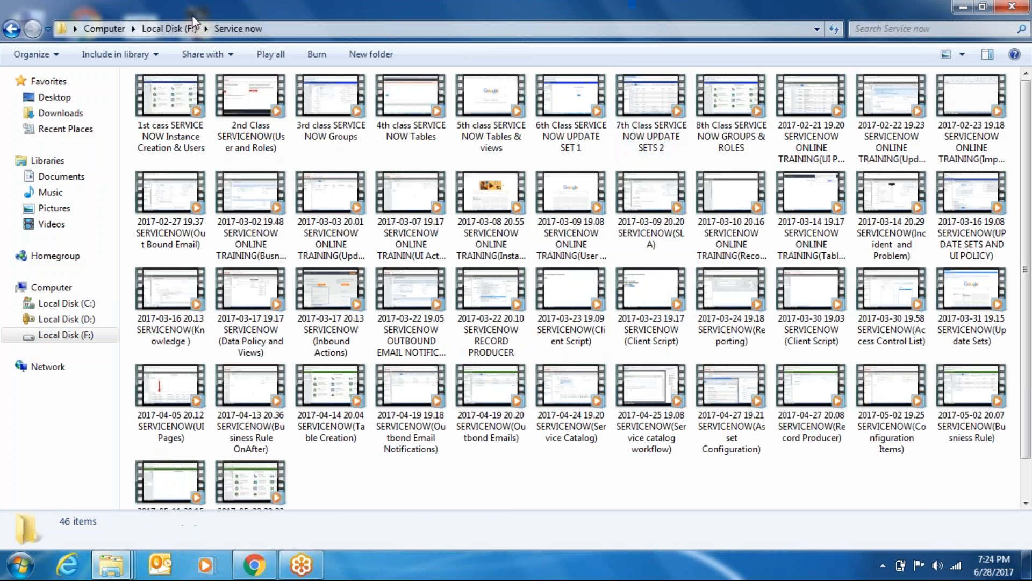
pyautogui.click(170, 28)
pyautogui.rightClick(387, 398)
pyautogui.click(438, 273)
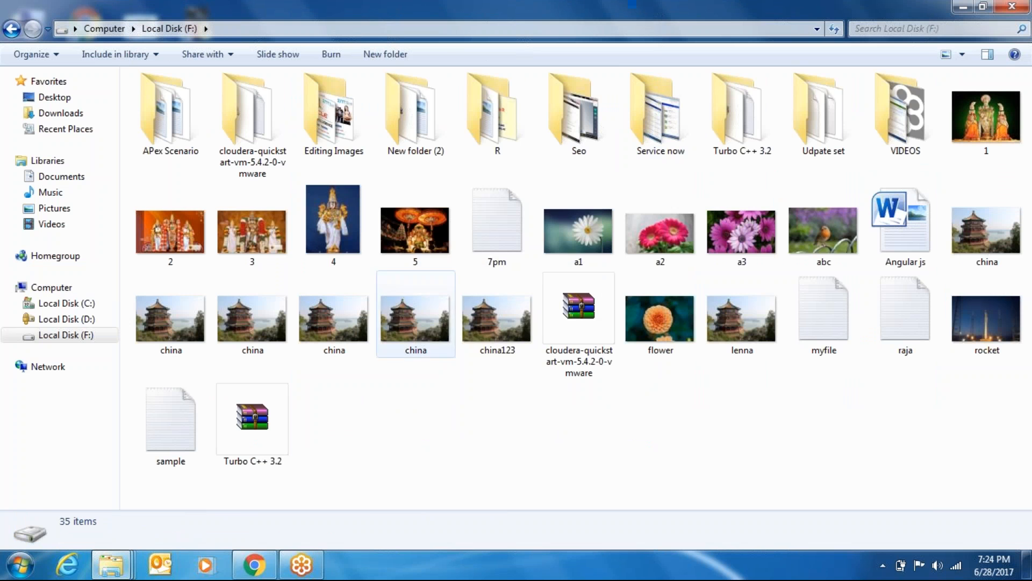
pyautogui.hotkey('alt', 'Tab')
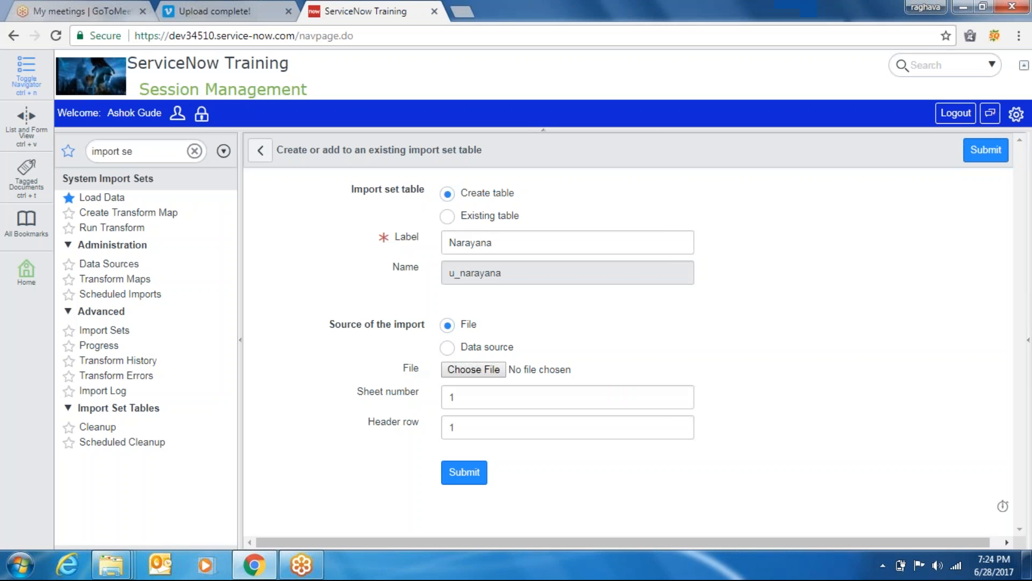
# Pick Import.xlsx from F:\Import sets as the Load Data source file
pyautogui.click(466, 371)
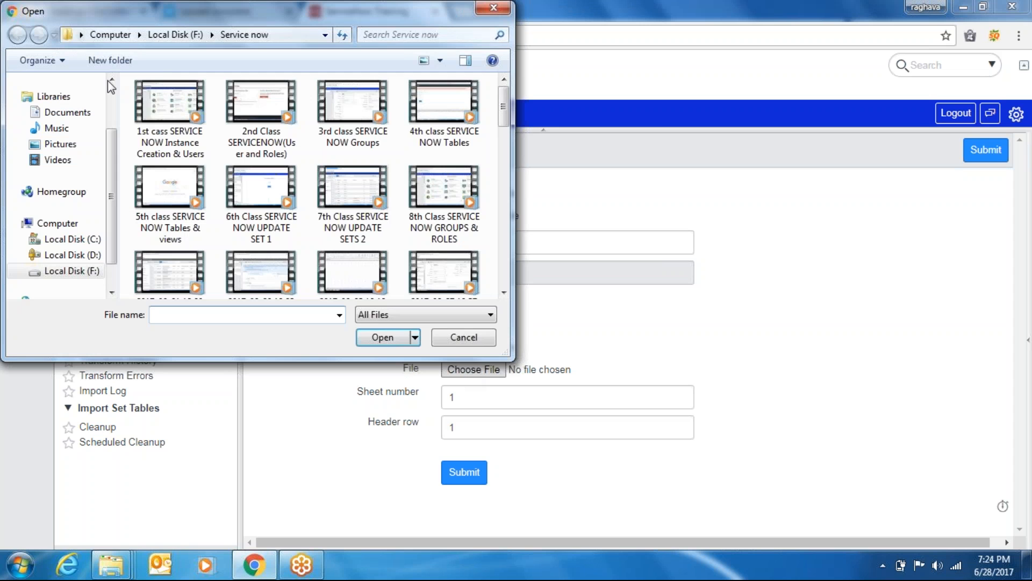
pyautogui.click(175, 35)
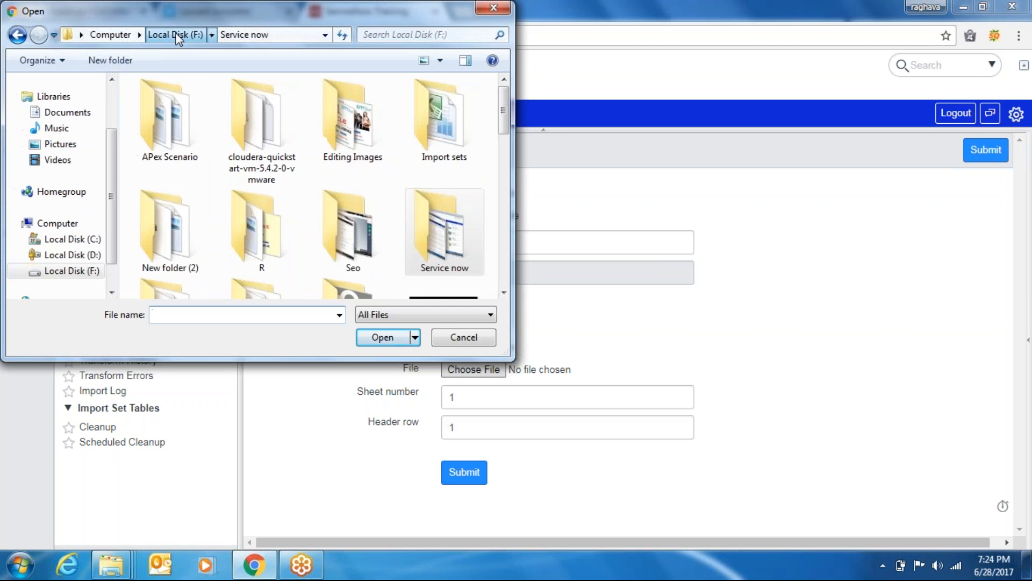
pyautogui.doubleClick(452, 117)
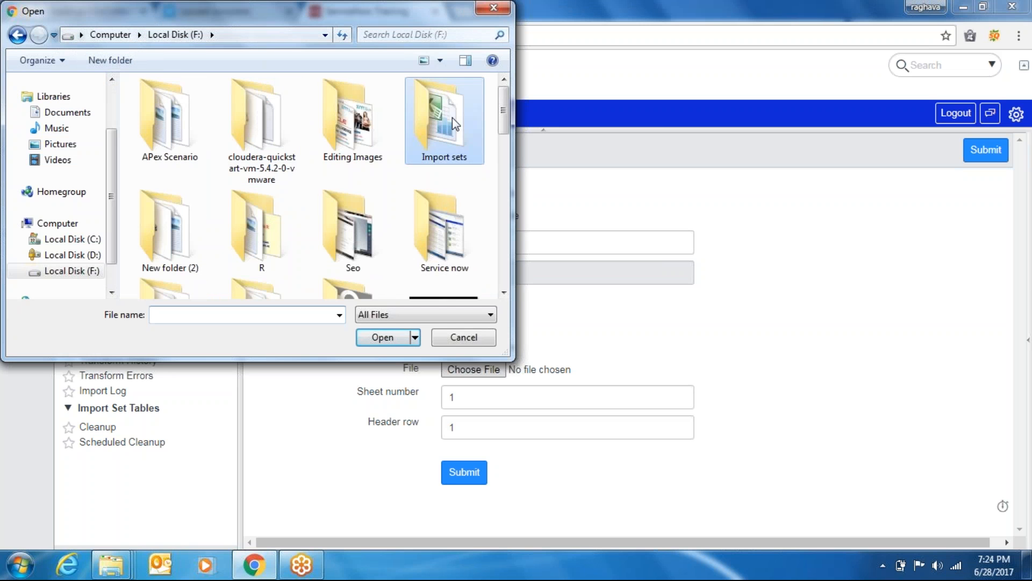
pyautogui.doubleClick(163, 108)
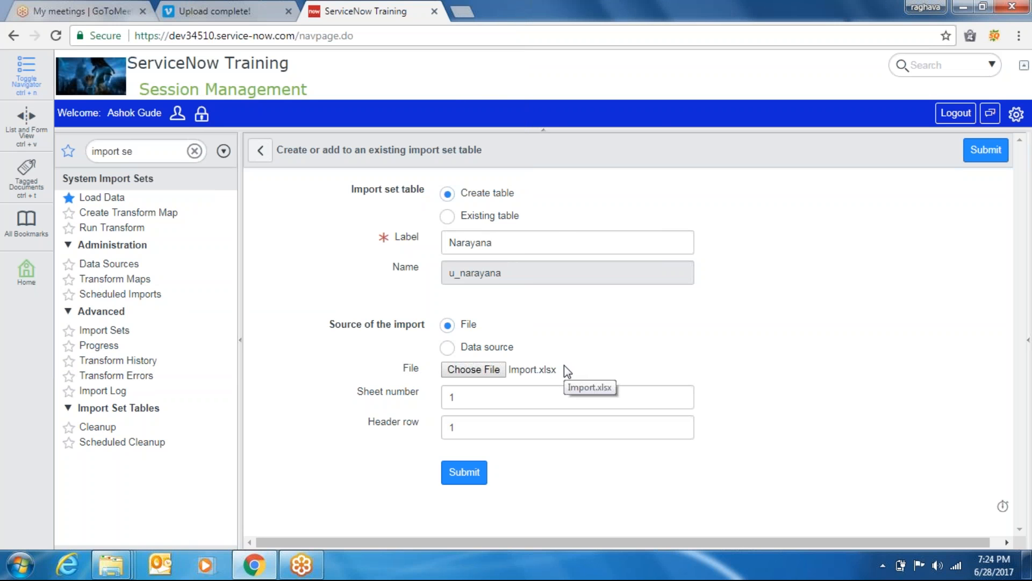
# After the table-exists alert, relabel the table 'Narayana import' and submit the form again
pyautogui.click(464, 472)
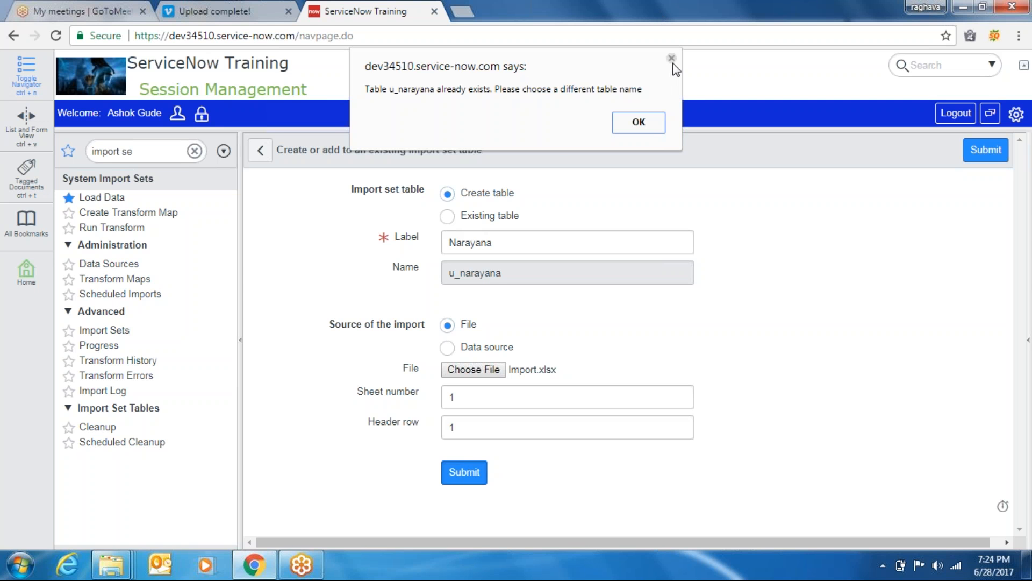
pyautogui.click(672, 58)
pyautogui.click(509, 242)
pyautogui.write('import')
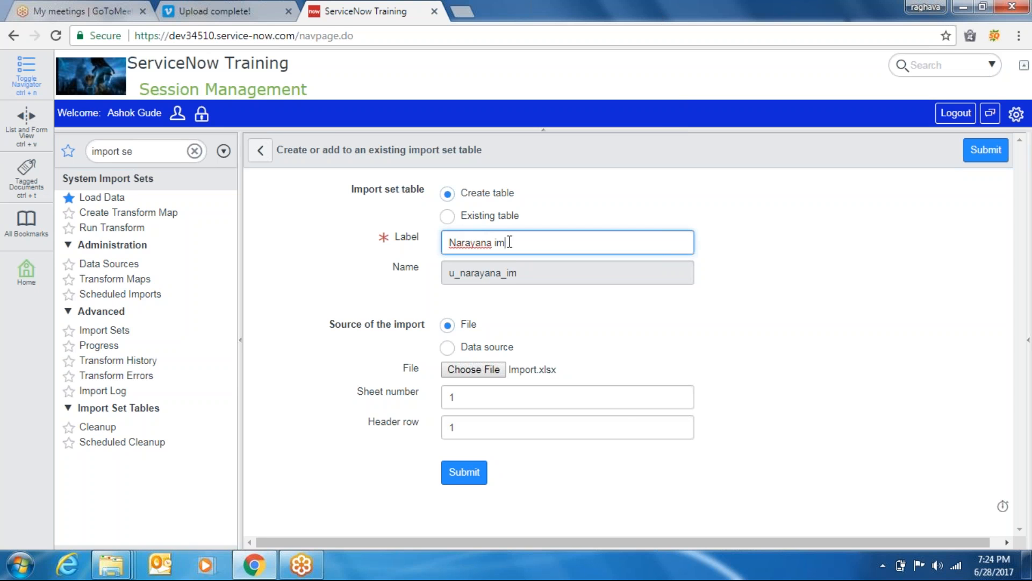
pyautogui.press('Tab')
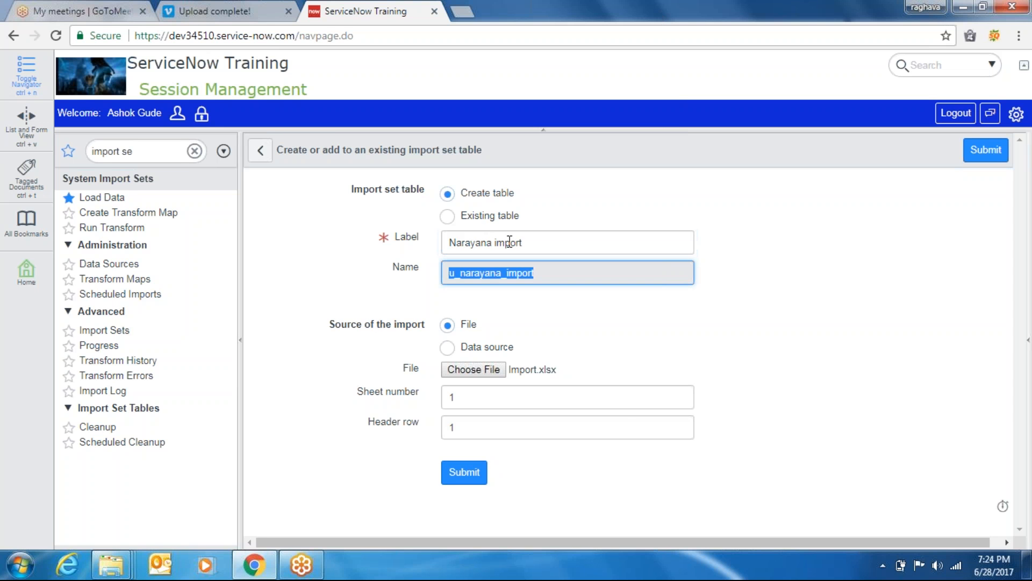
pyautogui.press('Tab')
pyautogui.press('Tab')
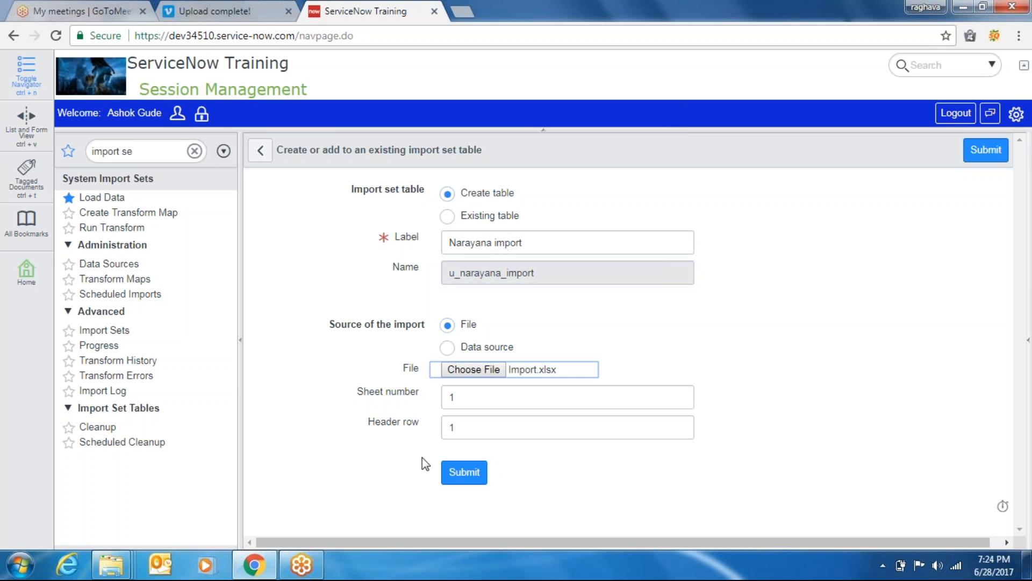
pyautogui.click(466, 474)
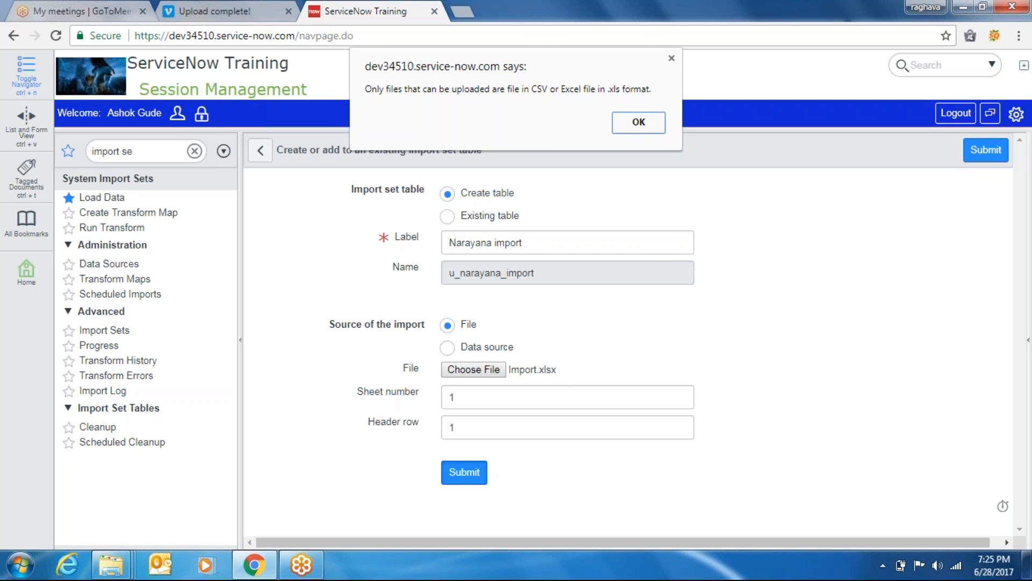
# Dismiss the format alert and open Import.xlsx in Excel from F:\Import sets
pyautogui.click(671, 59)
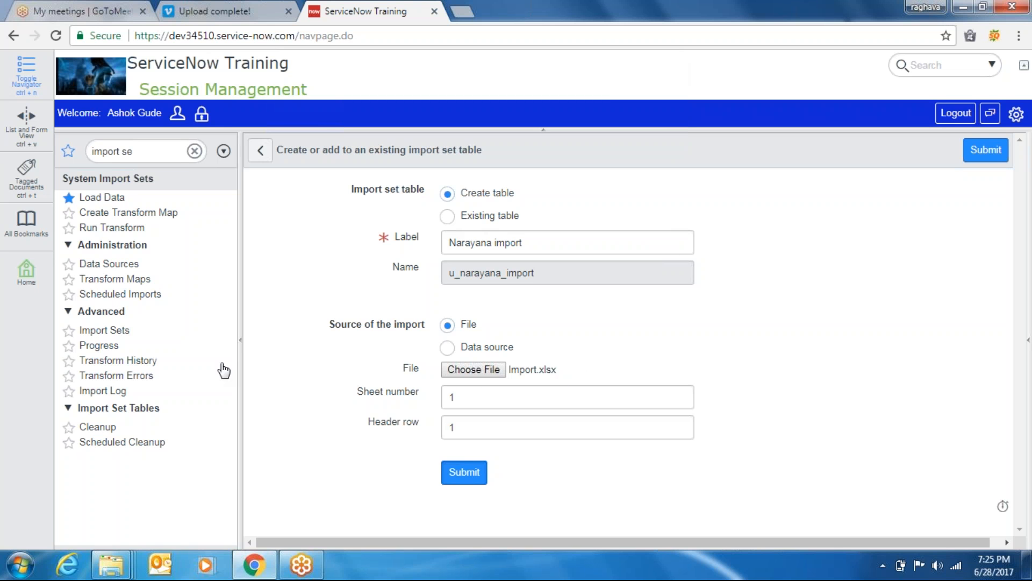
pyautogui.click(114, 564)
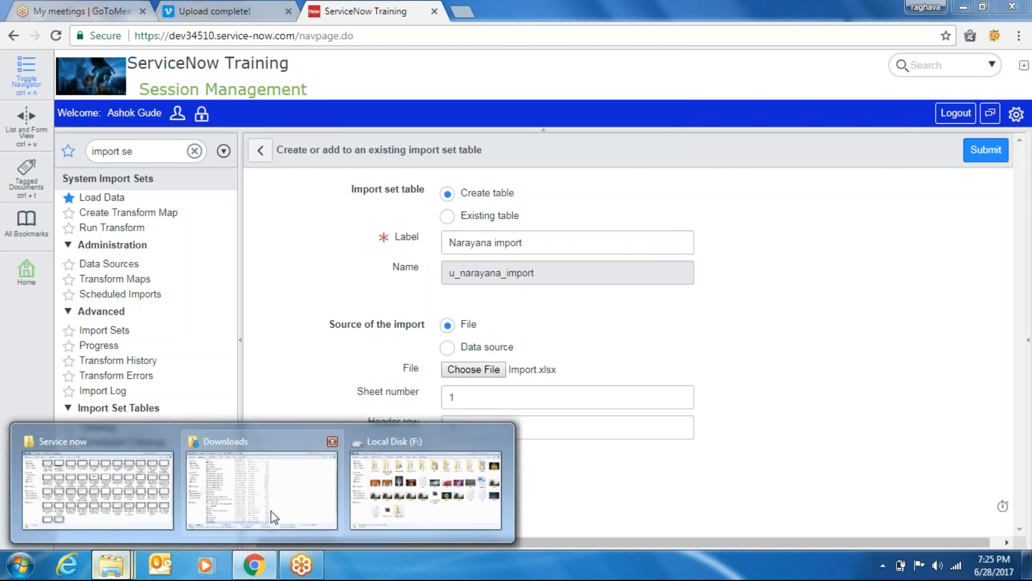
pyautogui.click(400, 483)
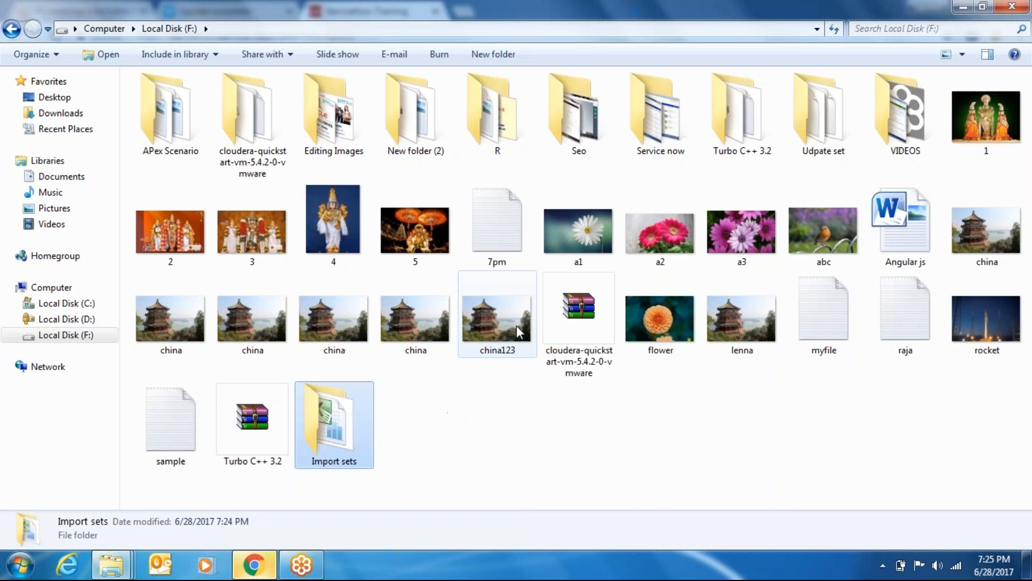
pyautogui.doubleClick(341, 424)
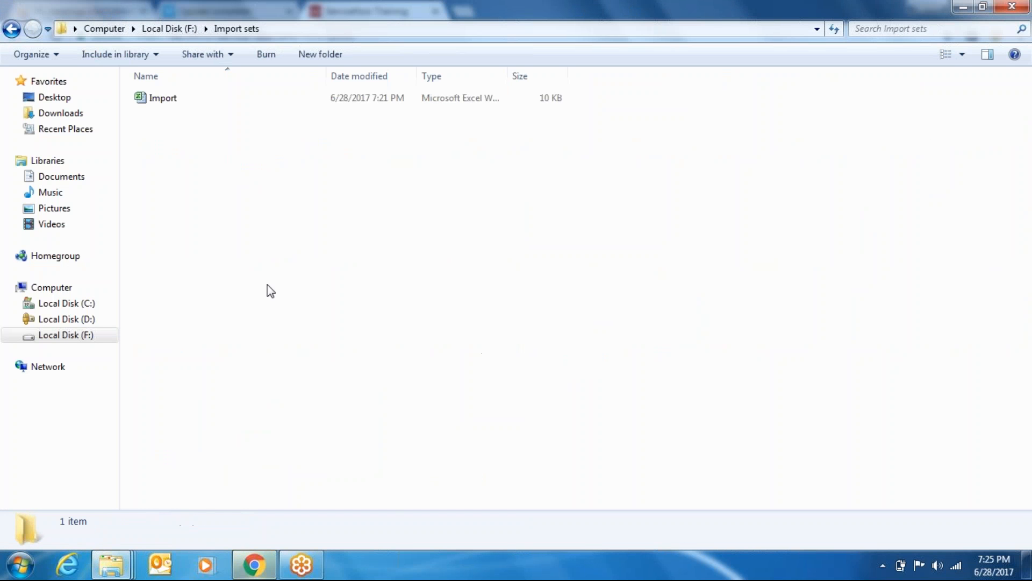
pyautogui.rightClick(160, 98)
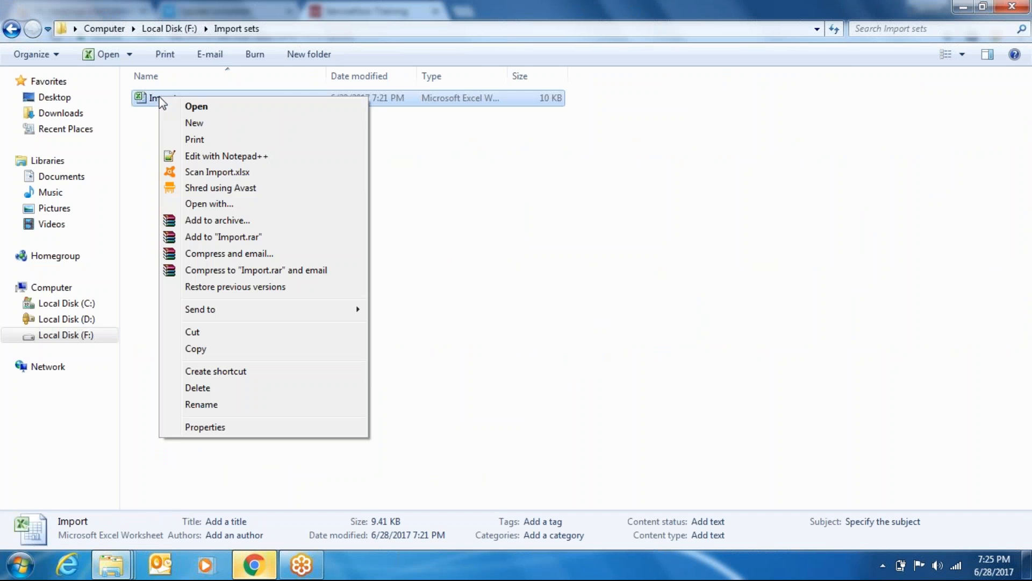
pyautogui.click(215, 113)
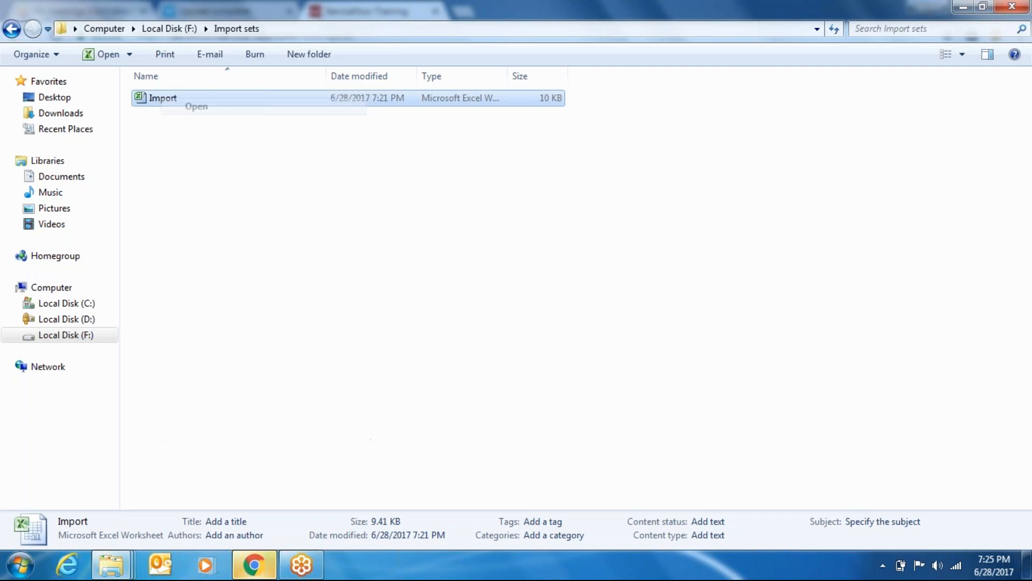
# Clear the upload alert and file picker in ServiceNow, then bring the Import workbook forward
pyautogui.click(253, 571)
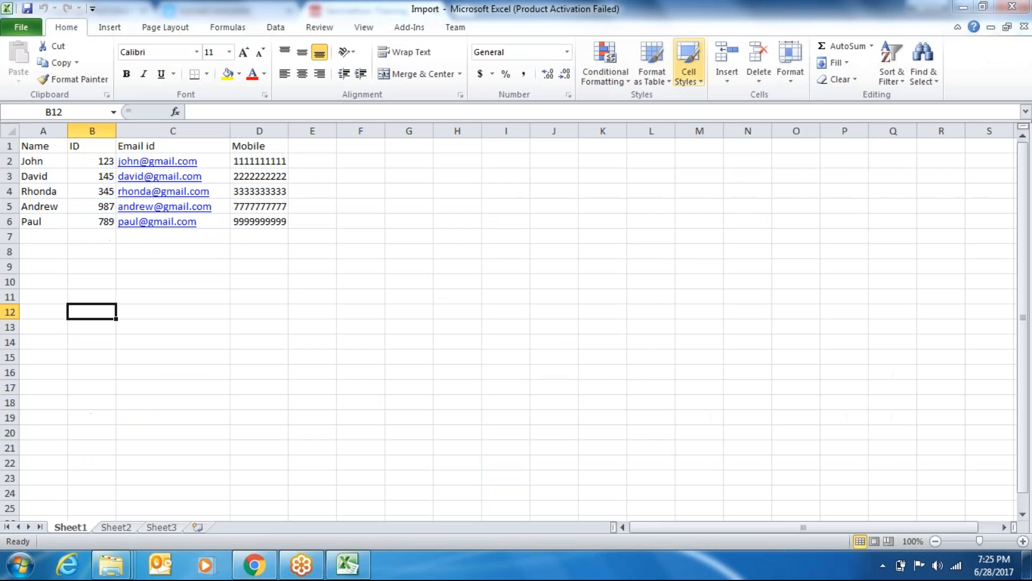
pyautogui.click(968, 9)
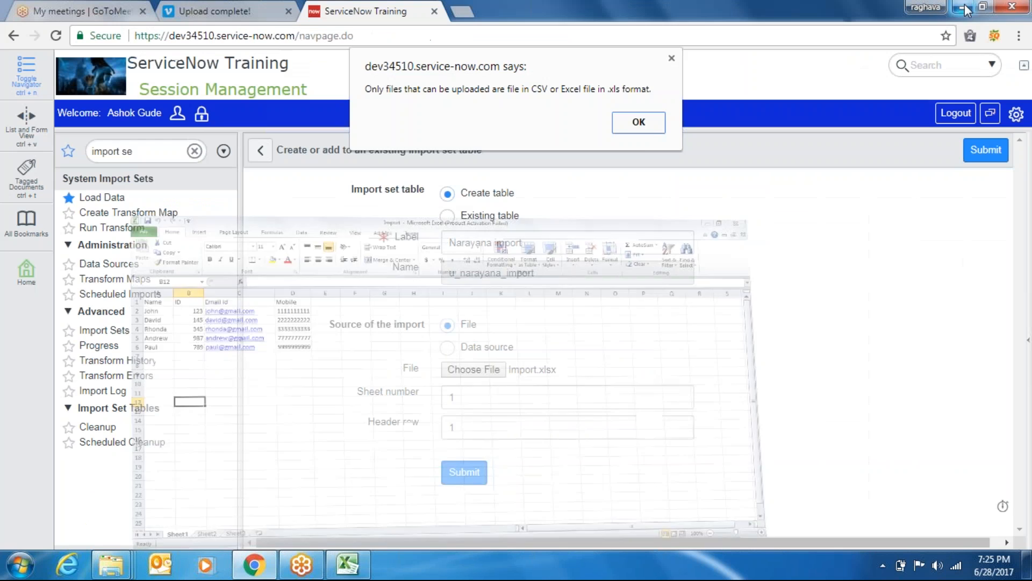
pyautogui.click(648, 128)
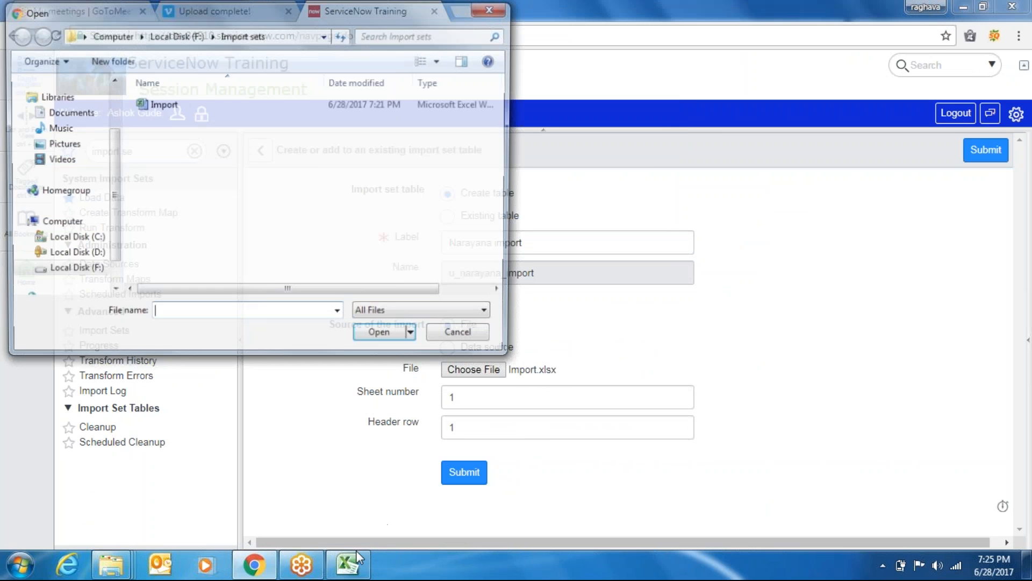
pyautogui.click(358, 562)
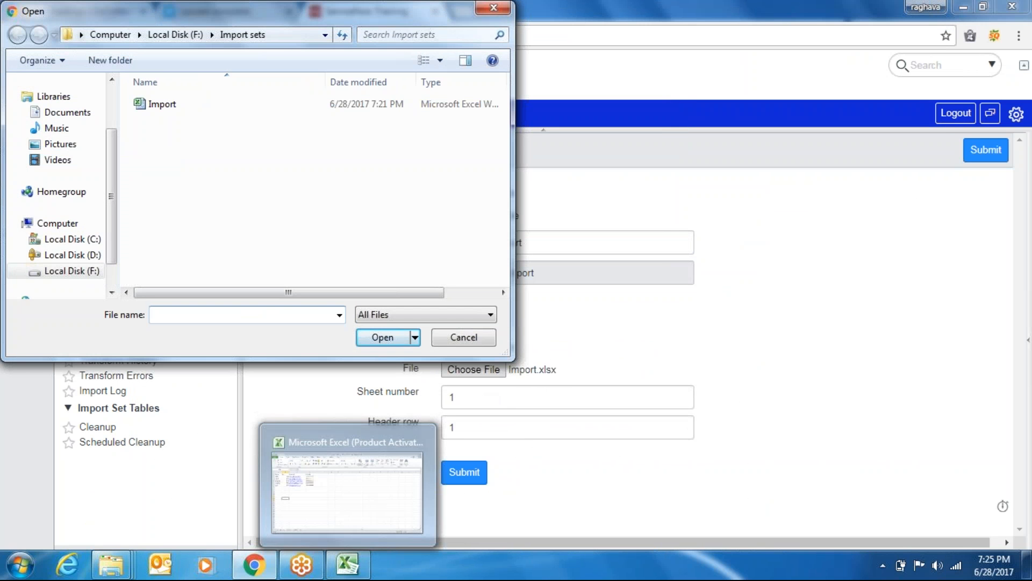
pyautogui.click(465, 340)
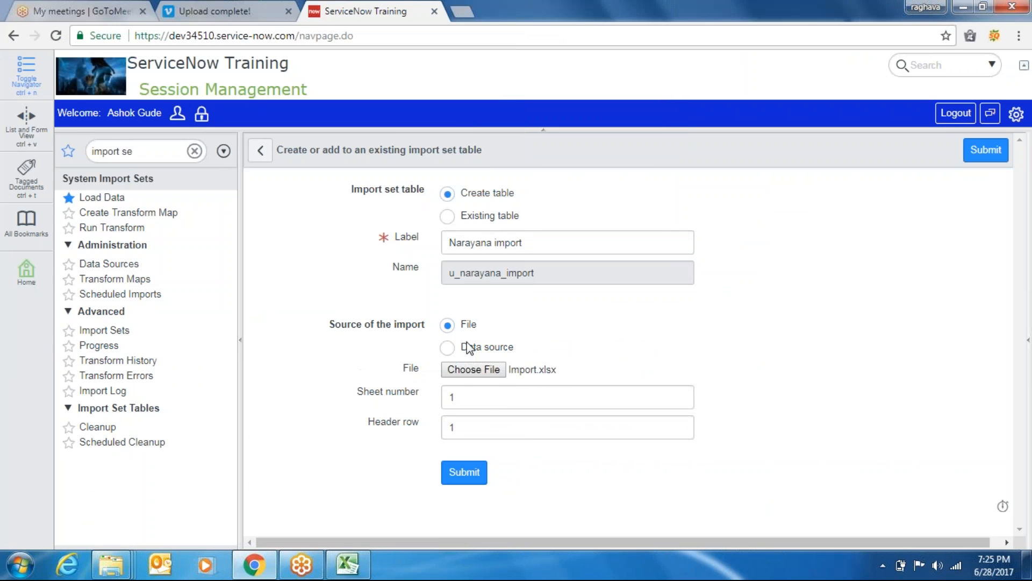
pyautogui.click(358, 568)
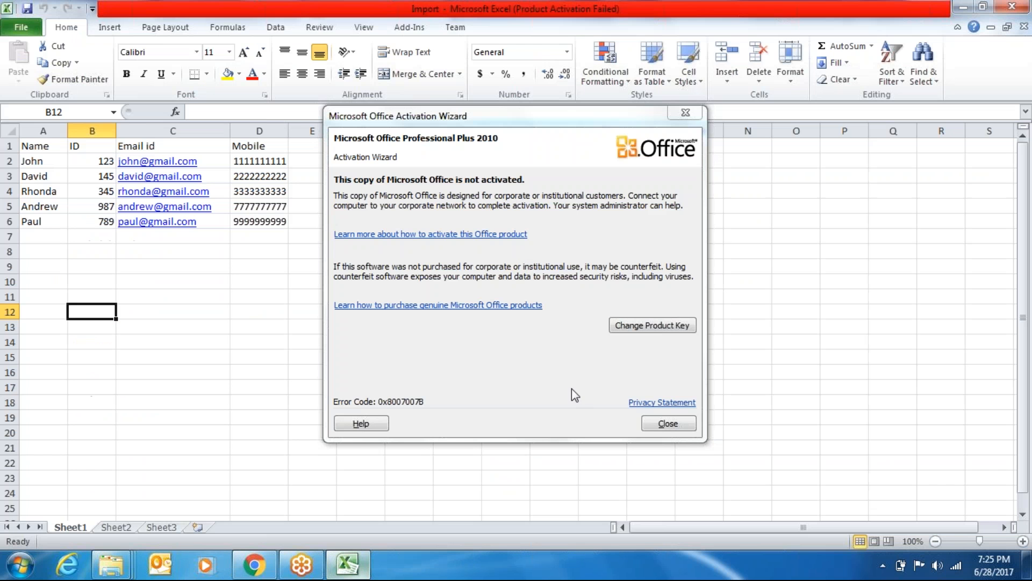
# Save the contact workbook as Import1 in Excel 97-2003 Workbook (.xls) format
pyautogui.click(665, 421)
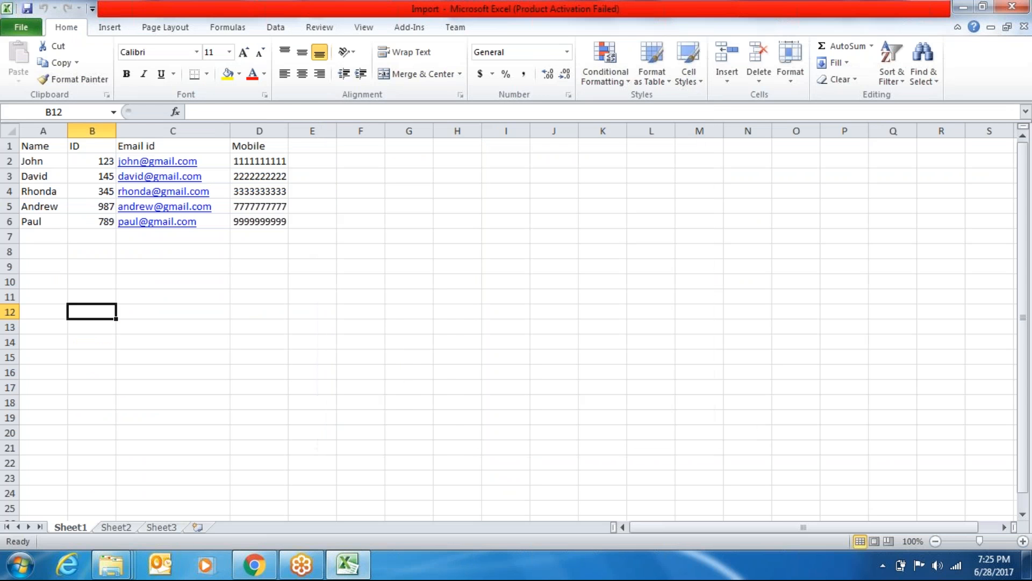
pyautogui.click(25, 29)
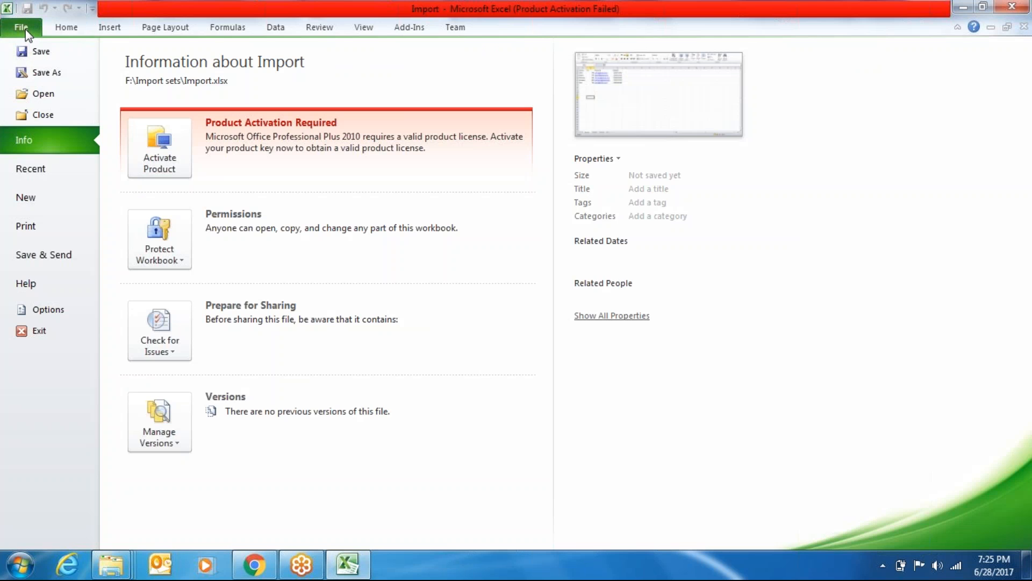
pyautogui.click(54, 74)
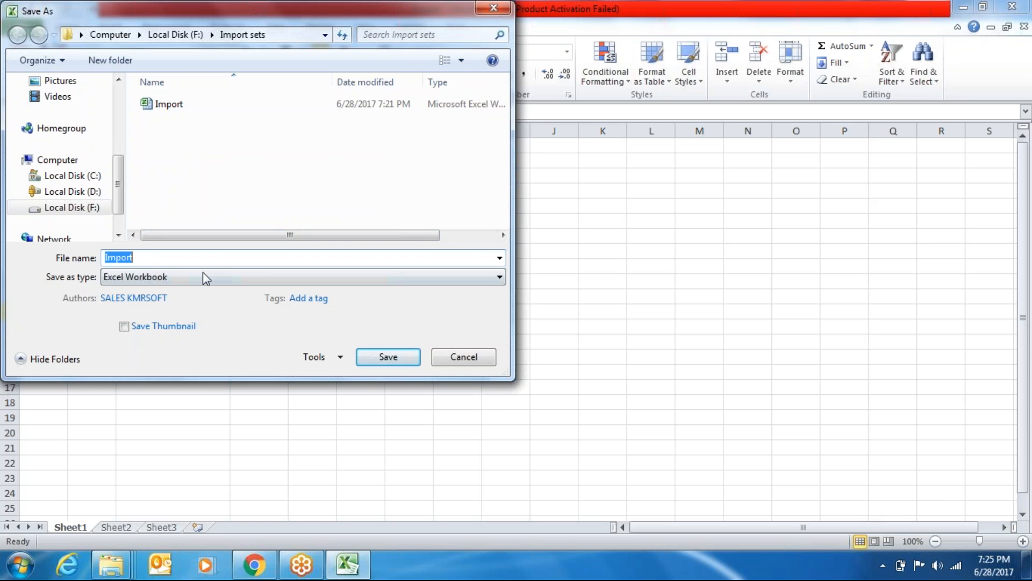
pyautogui.click(203, 273)
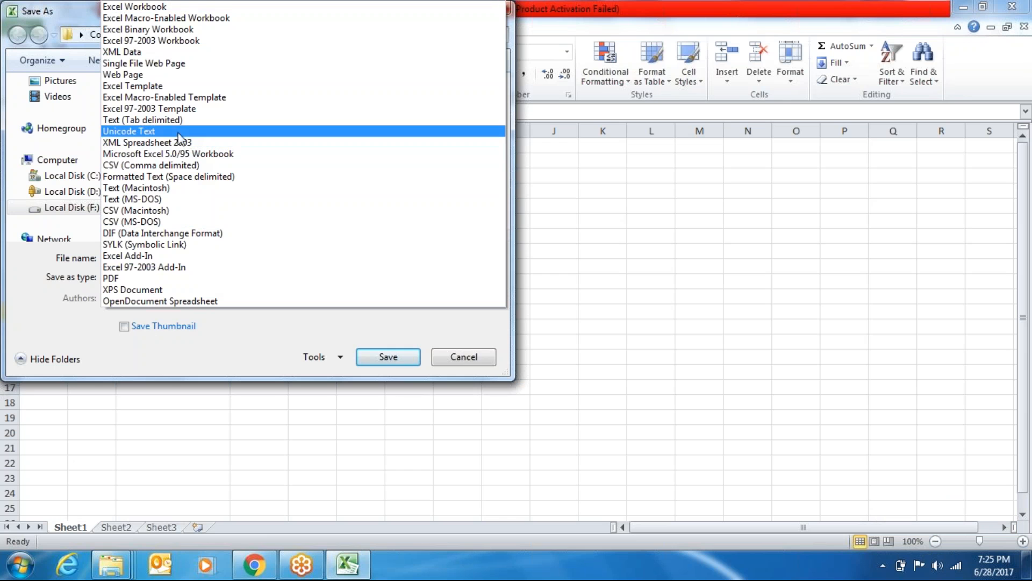
pyautogui.click(157, 42)
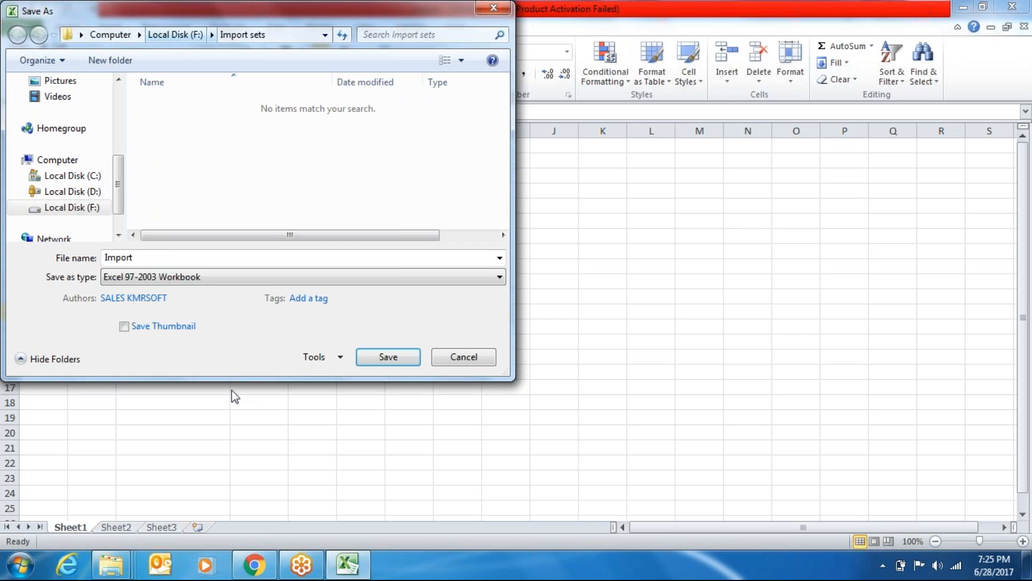
pyautogui.click(173, 258)
pyautogui.click(172, 258)
pyautogui.write('1')
pyautogui.click(390, 357)
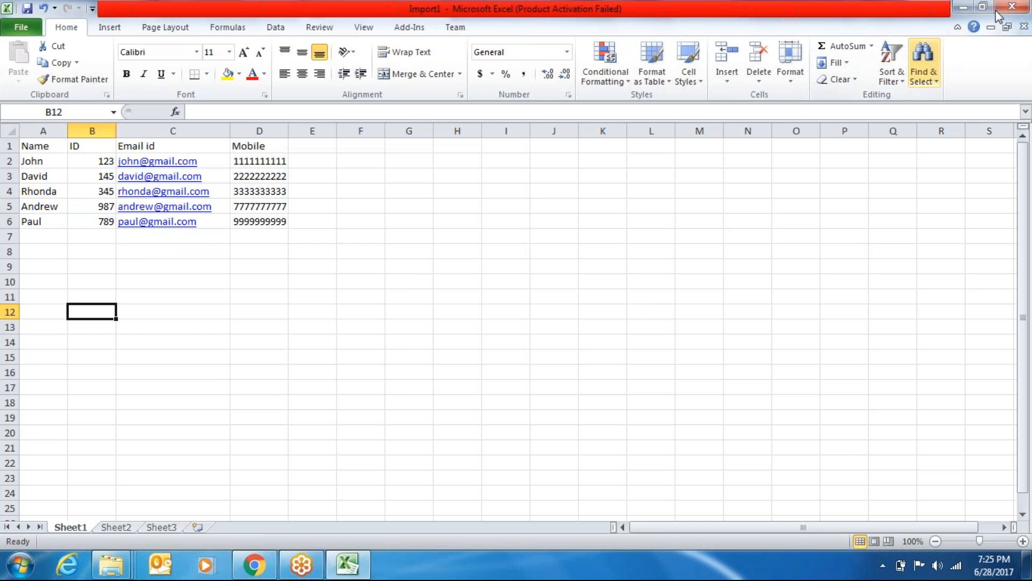
# Attach Import1.xls with sheet 1 and submit, inserting all 5 rows into u_narayana_import
pyautogui.click(1014, 7)
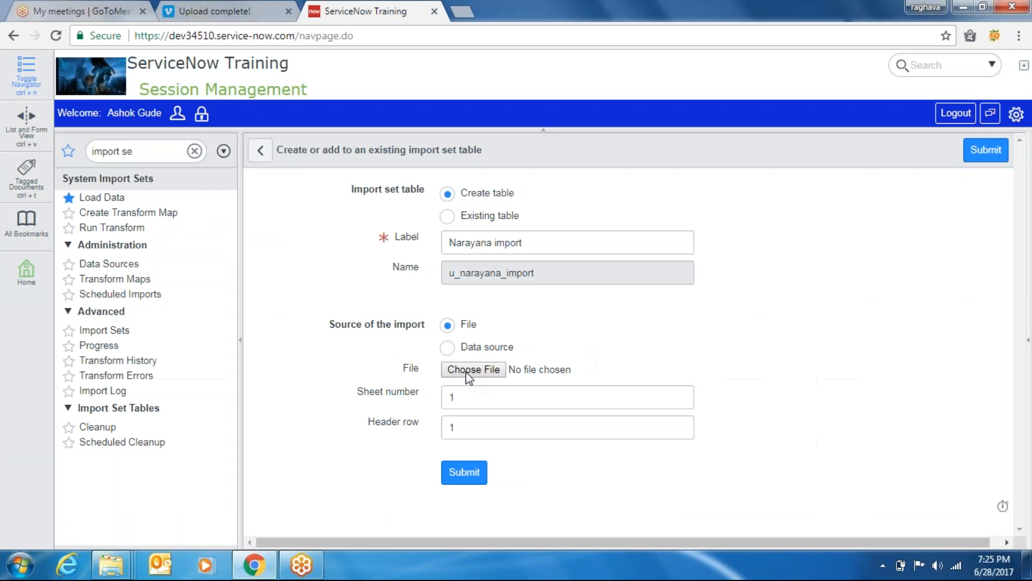
pyautogui.click(472, 372)
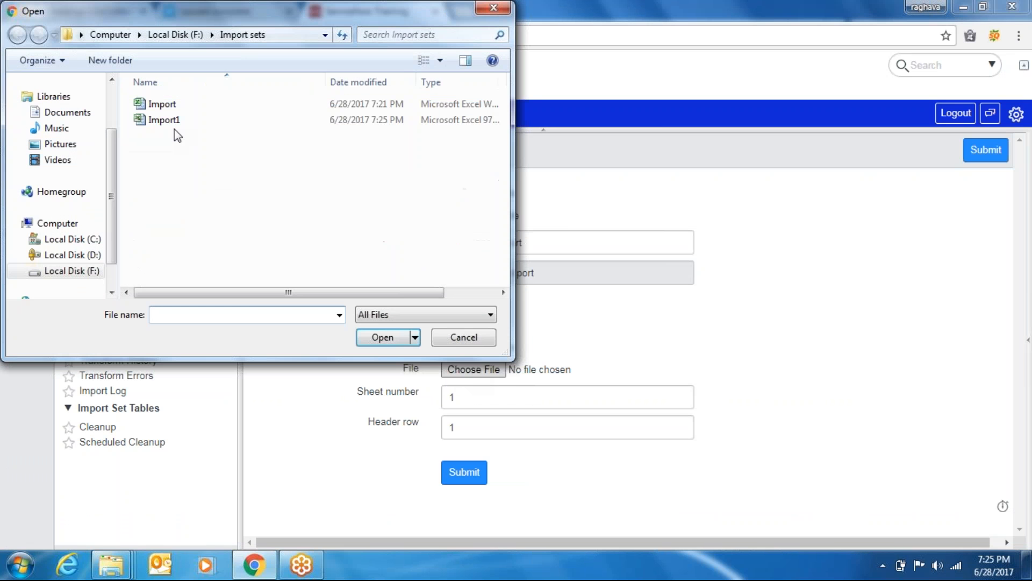
pyautogui.click(175, 121)
pyautogui.doubleClick(175, 122)
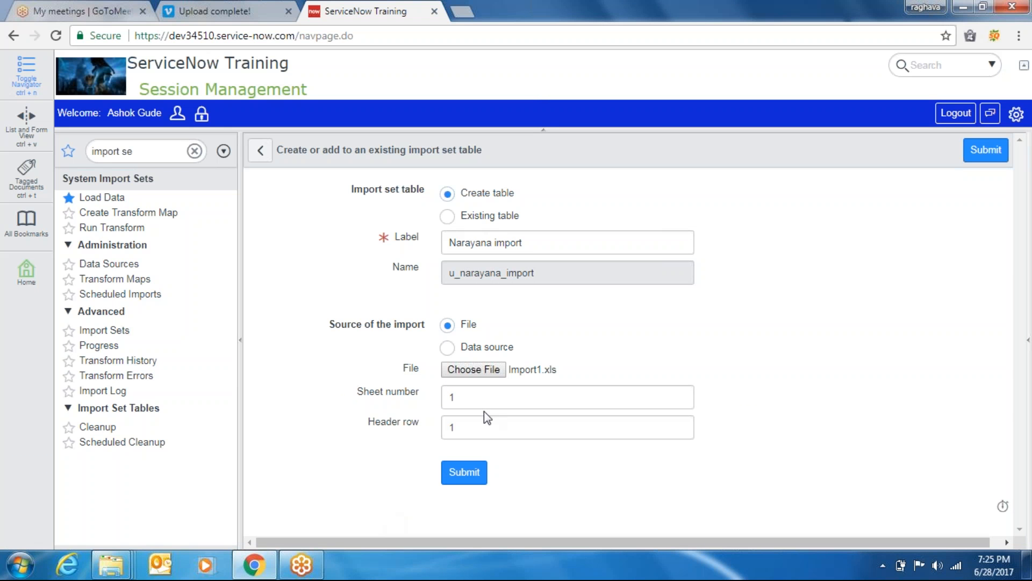
pyautogui.doubleClick(467, 398)
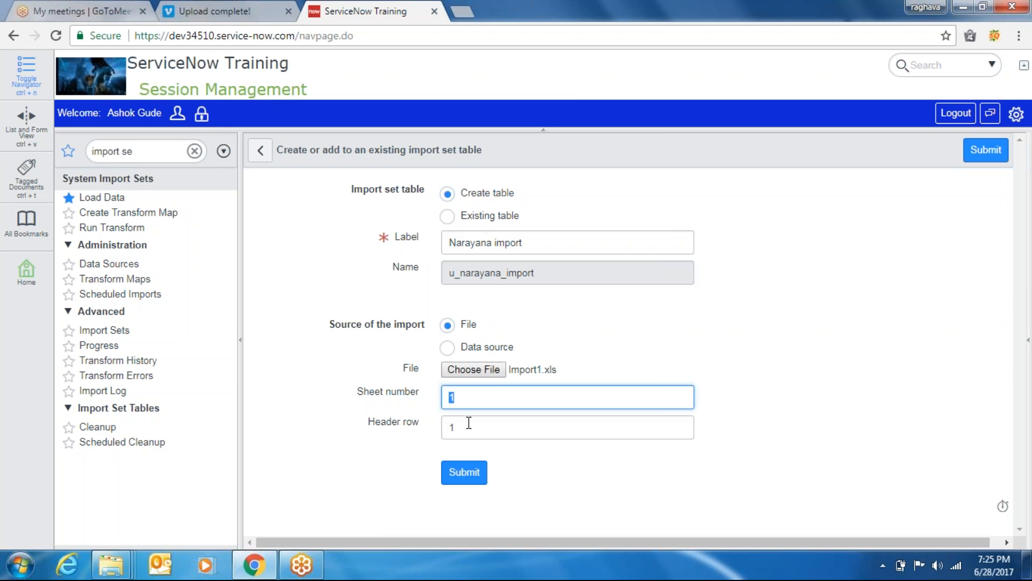
pyautogui.click(462, 478)
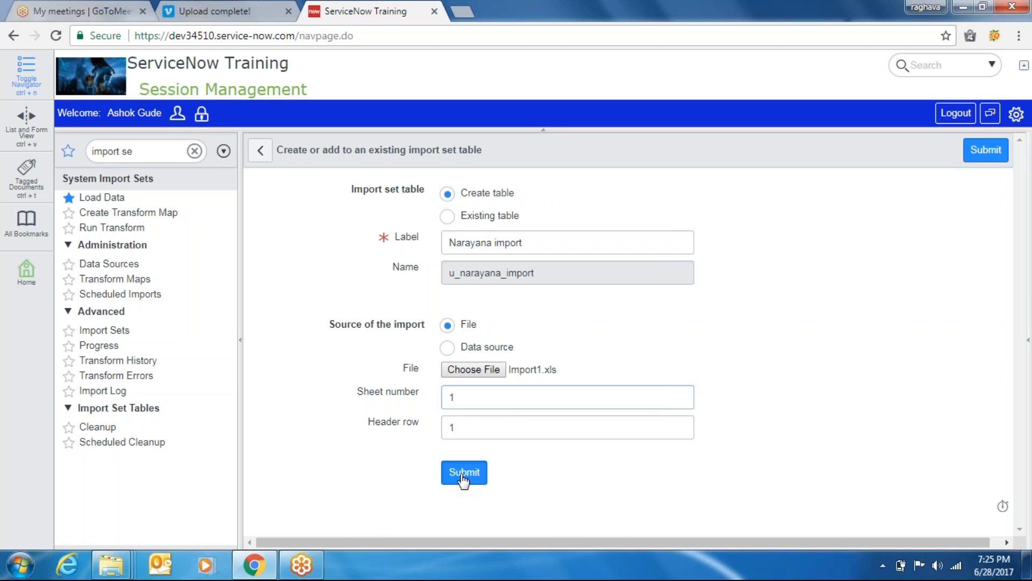
pyautogui.click(463, 477)
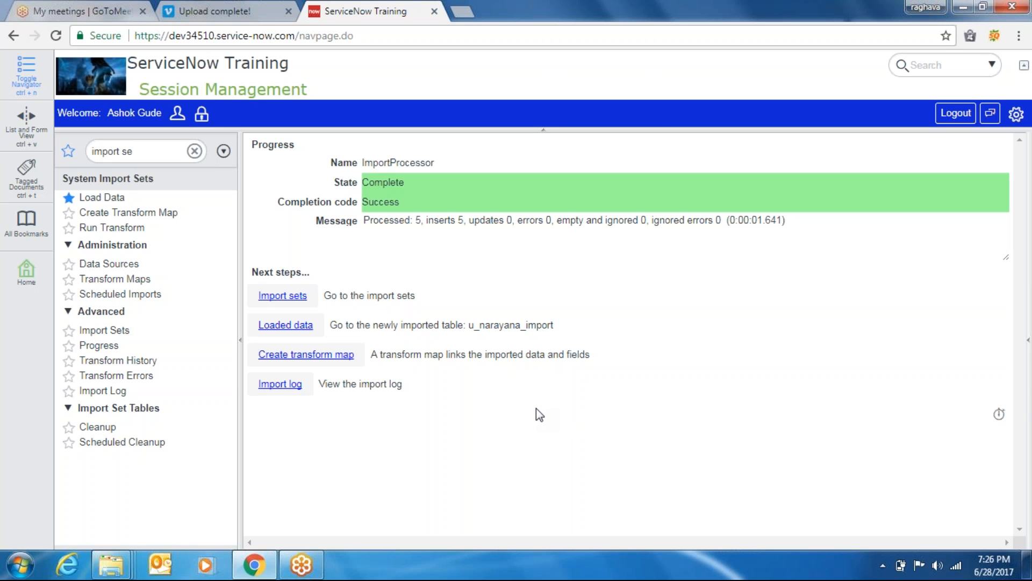
# Confirm import set ISET0010001 is Loaded, then begin a new table transform map
pyautogui.click(282, 296)
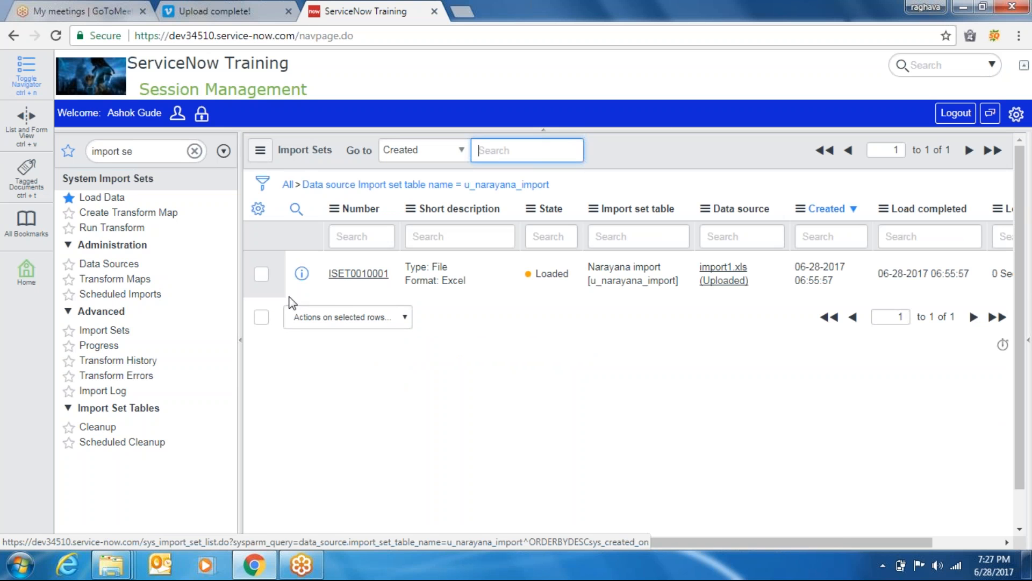
pyautogui.click(378, 275)
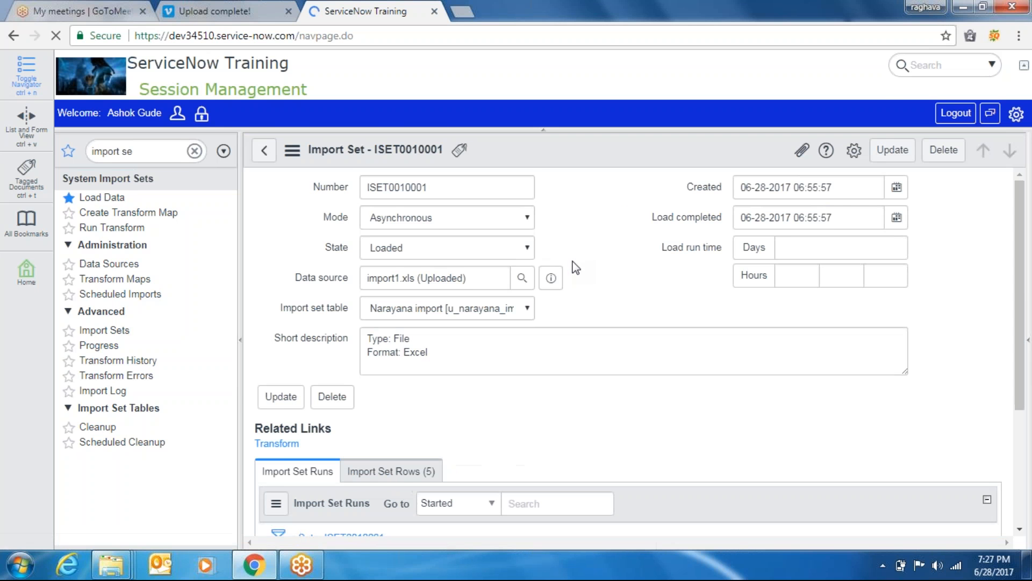
pyautogui.click(429, 252)
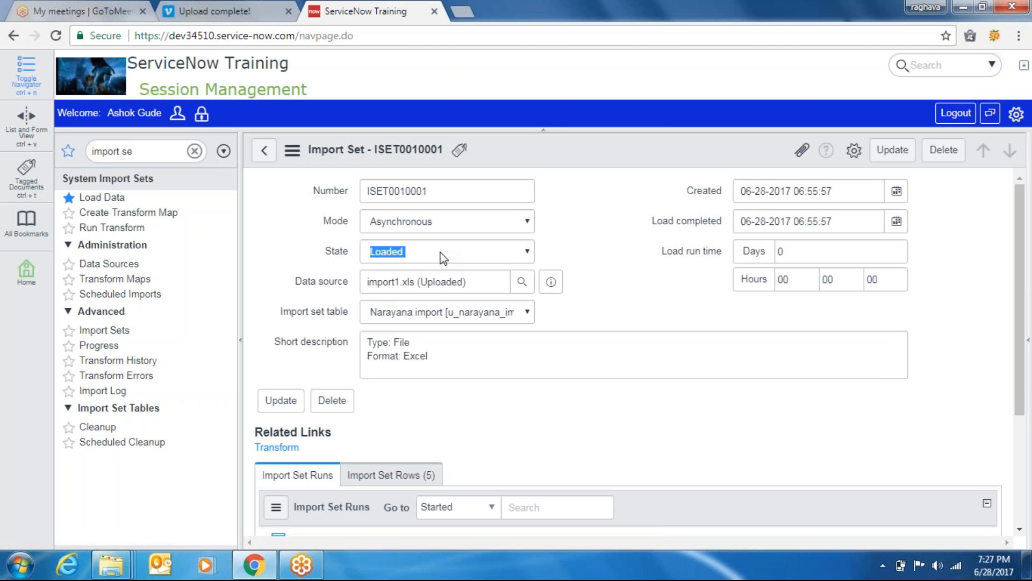
pyautogui.click(626, 237)
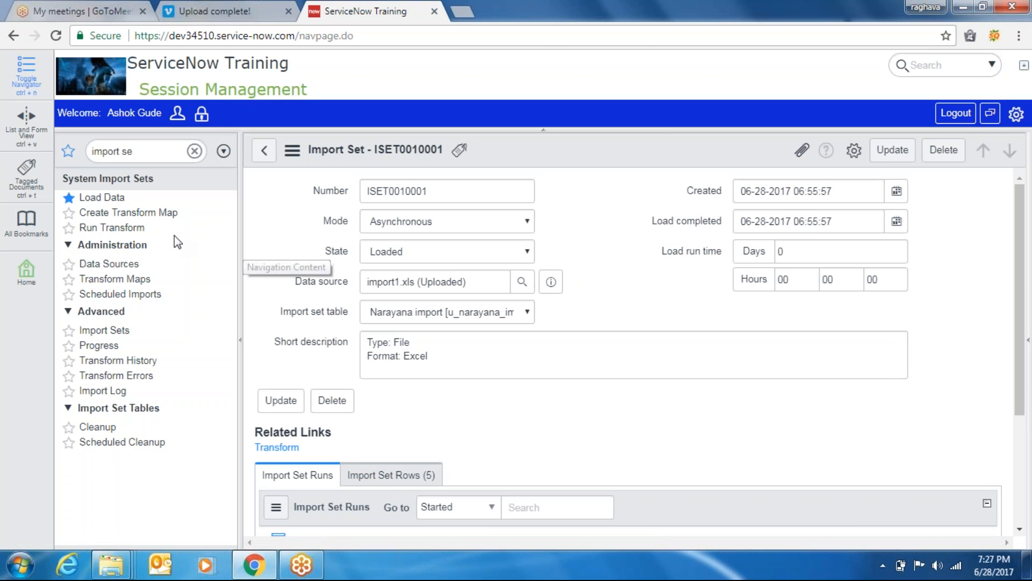
pyautogui.click(129, 213)
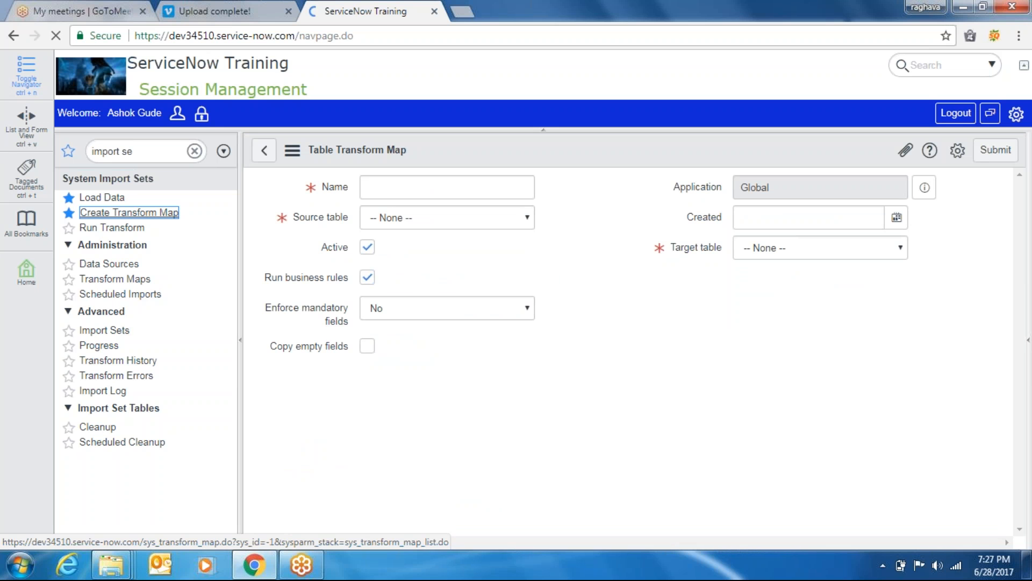
# Create transform map 'Import Narayana' from Narayana import to Narayana [u_narayana] and submit it
pyautogui.click(410, 193)
pyautogui.write('Im')
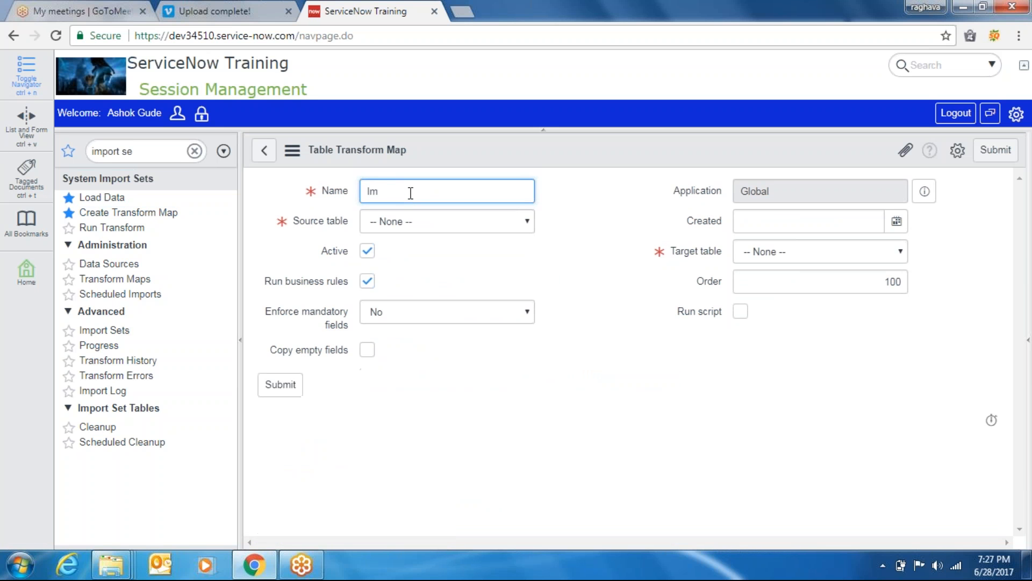
pyautogui.write('port Narayana')
pyautogui.press('Tab')
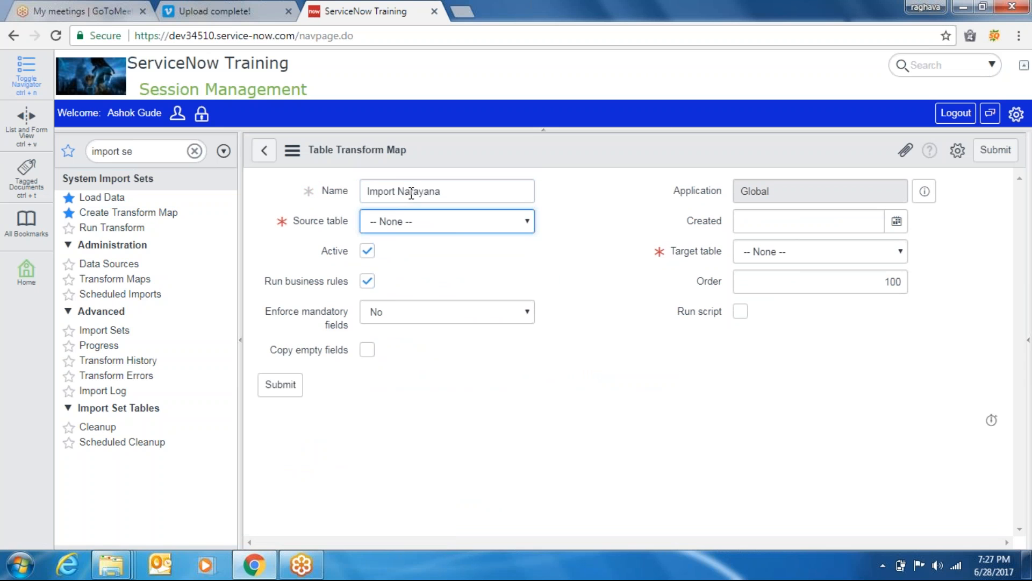
pyautogui.click(438, 215)
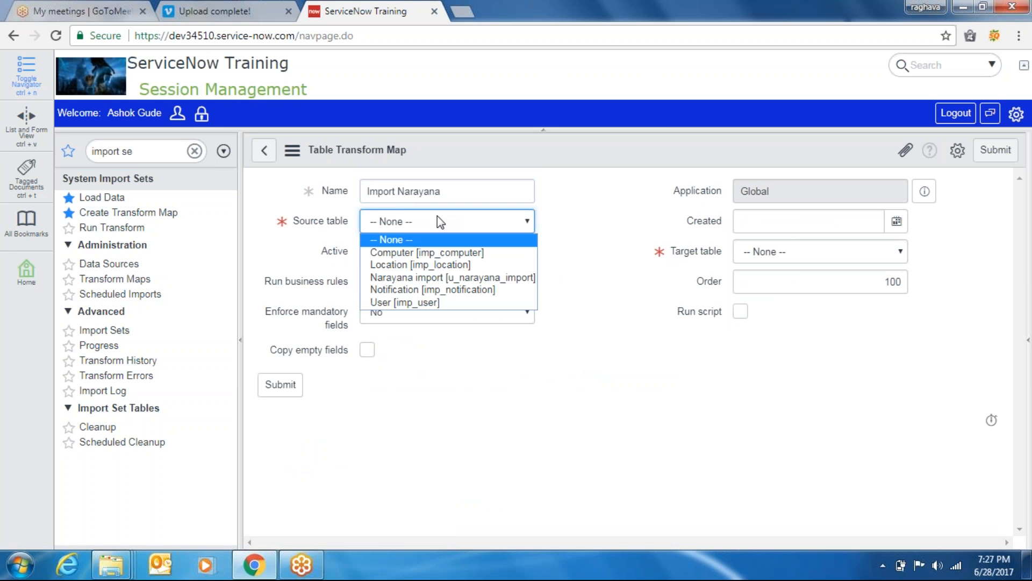
pyautogui.click(461, 278)
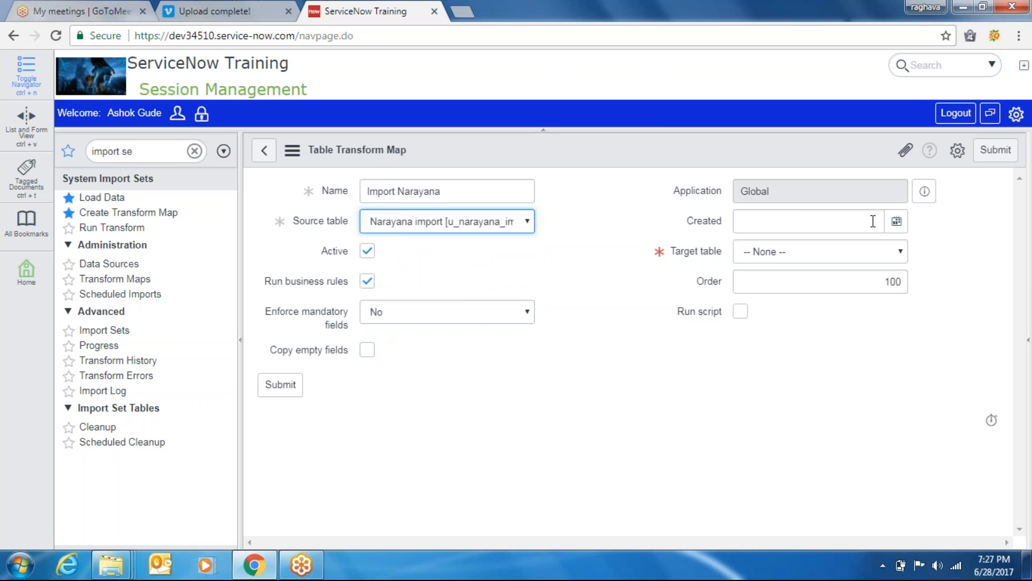
pyautogui.click(803, 260)
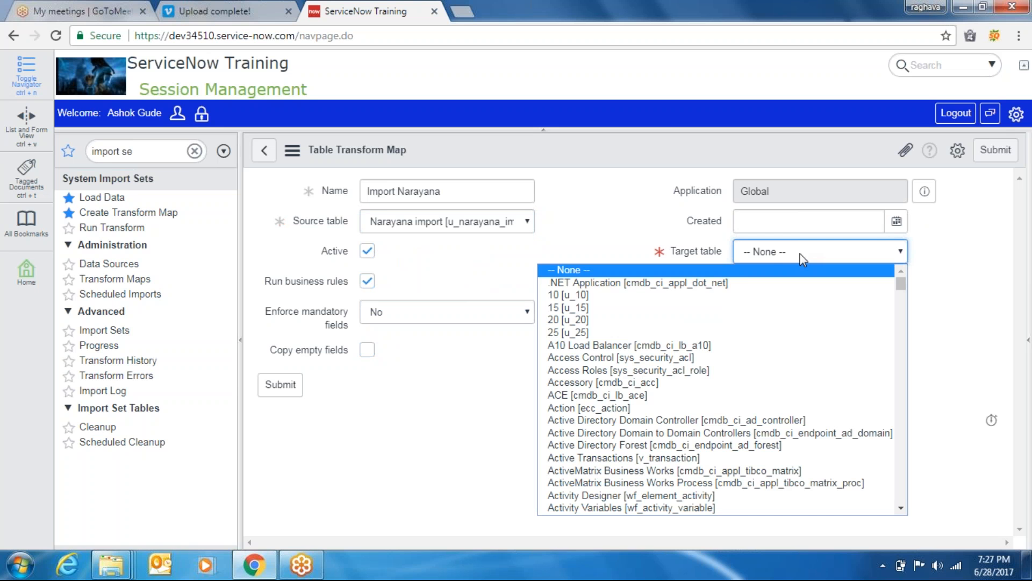
pyautogui.write('narayana]')
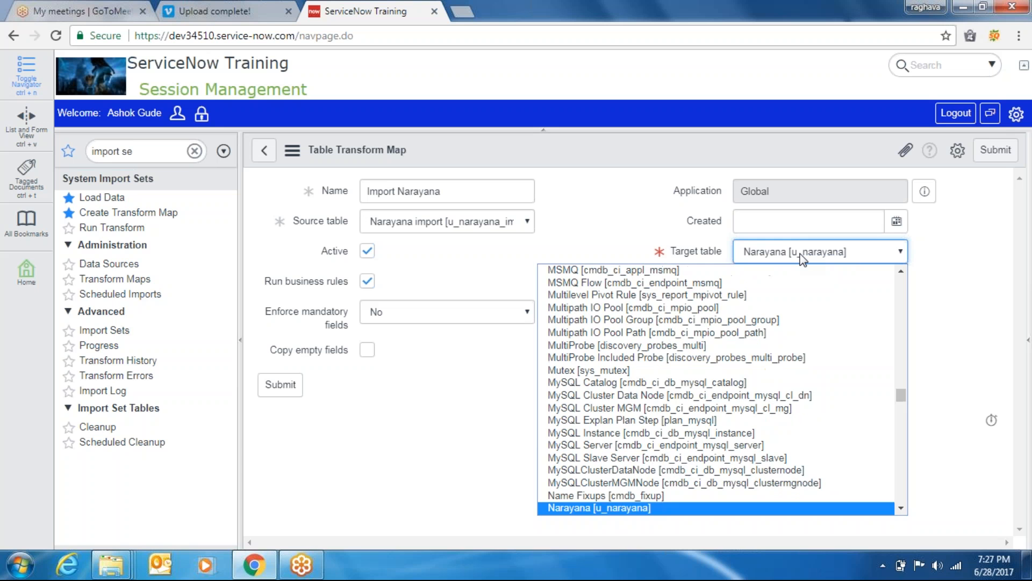
pyautogui.press('Return')
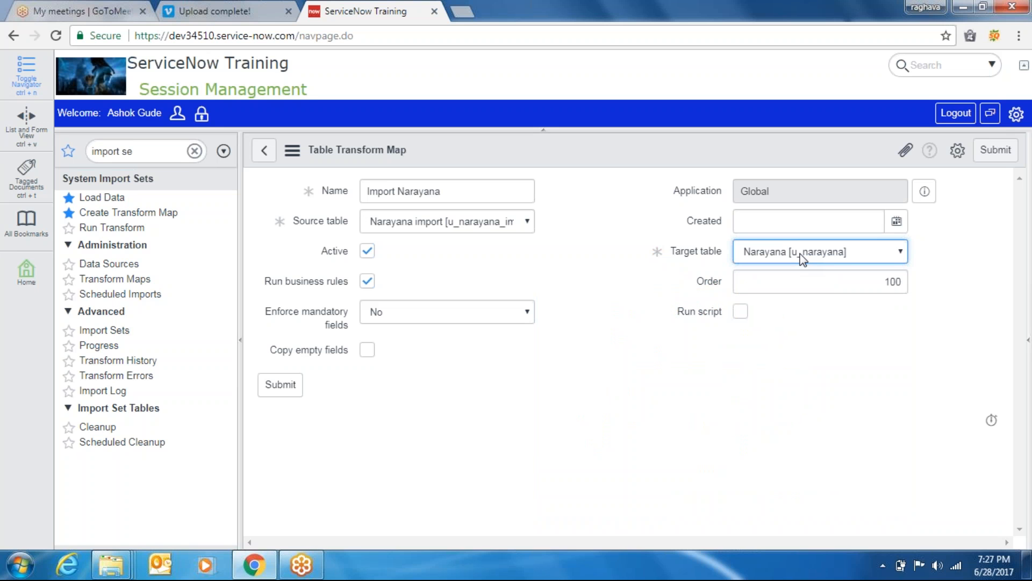
pyautogui.click(292, 385)
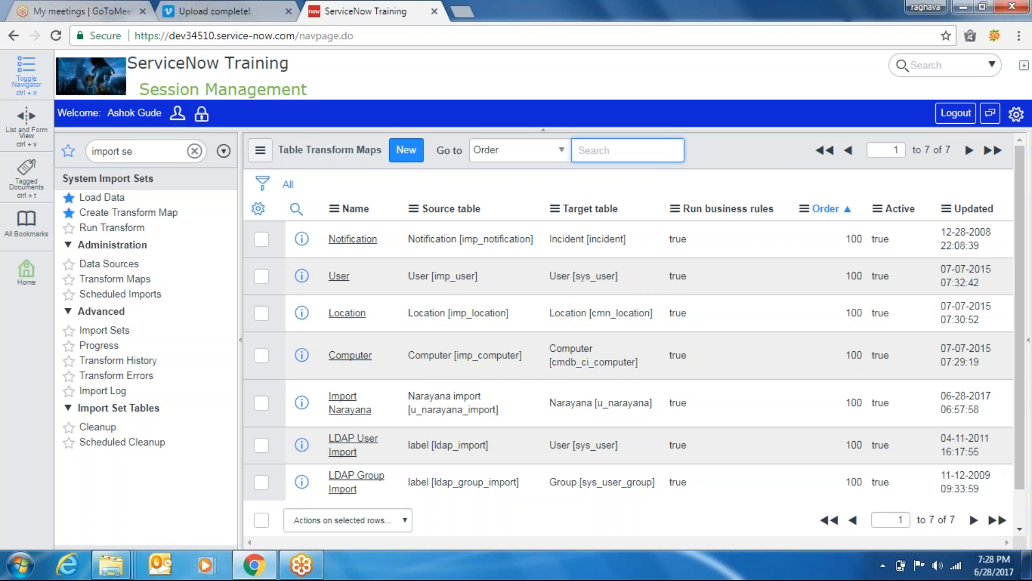
# Open the Import Narayana transform map and scroll to its empty Field Maps list
pyautogui.click(360, 409)
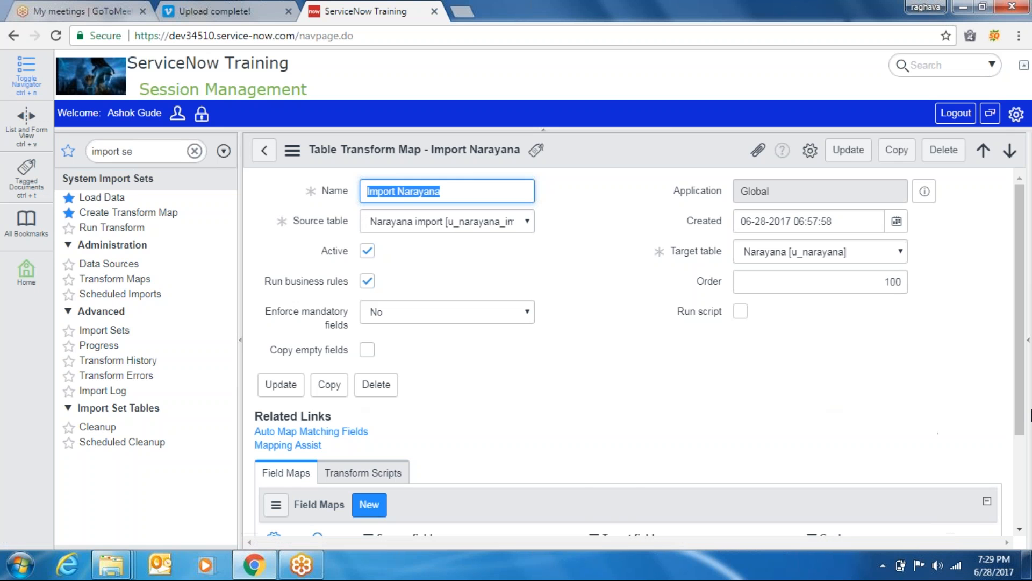
pyautogui.moveTo(1015, 398); pyautogui.dragTo(1015, 463)
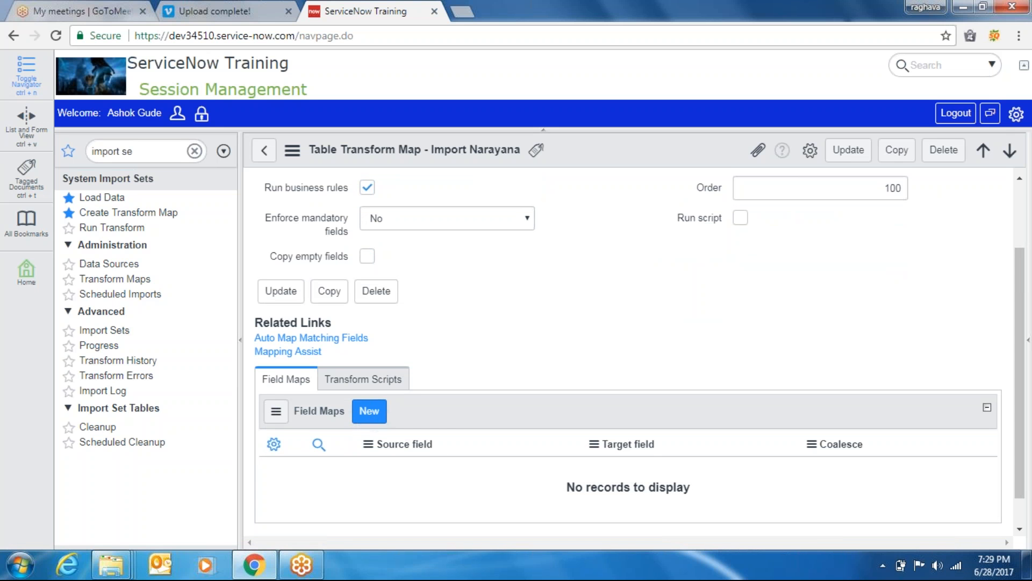
# In Mapping Assist, attempt to pair Email id with Email, then cancel back to the transform map
pyautogui.click(301, 353)
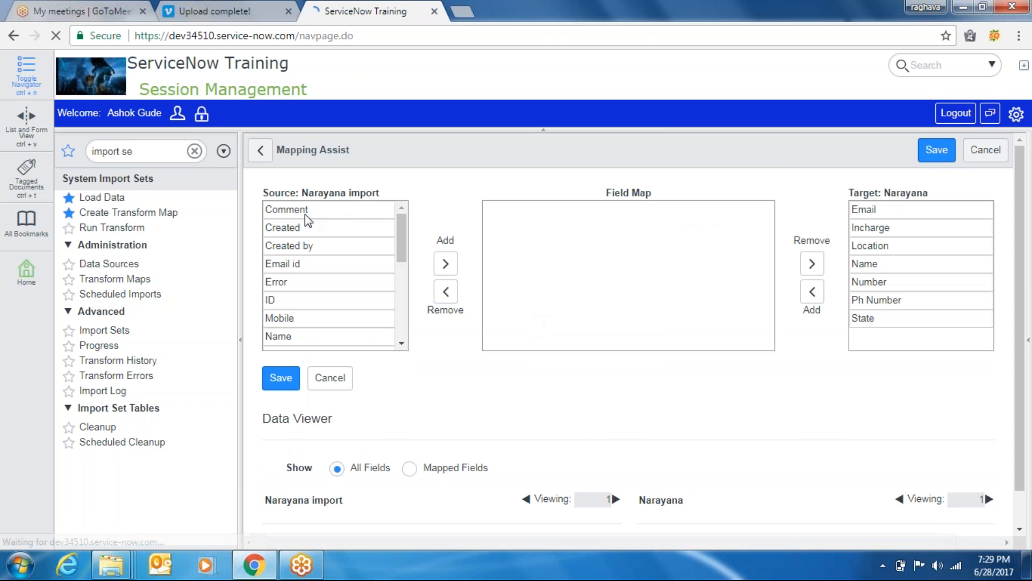
pyautogui.doubleClick(289, 263)
pyautogui.doubleClick(523, 226)
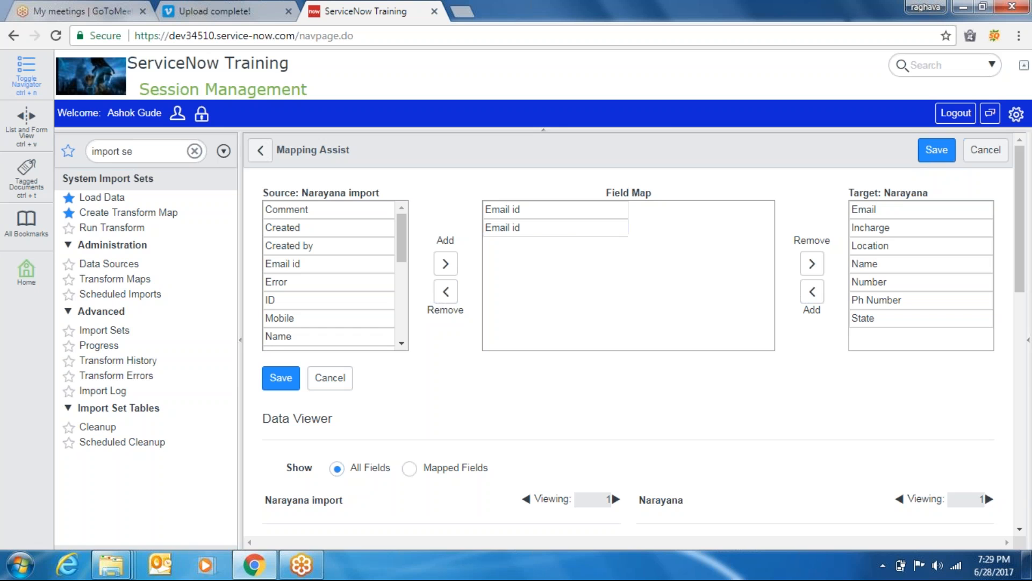
pyautogui.moveTo(619, 230)
pyautogui.click(869, 209)
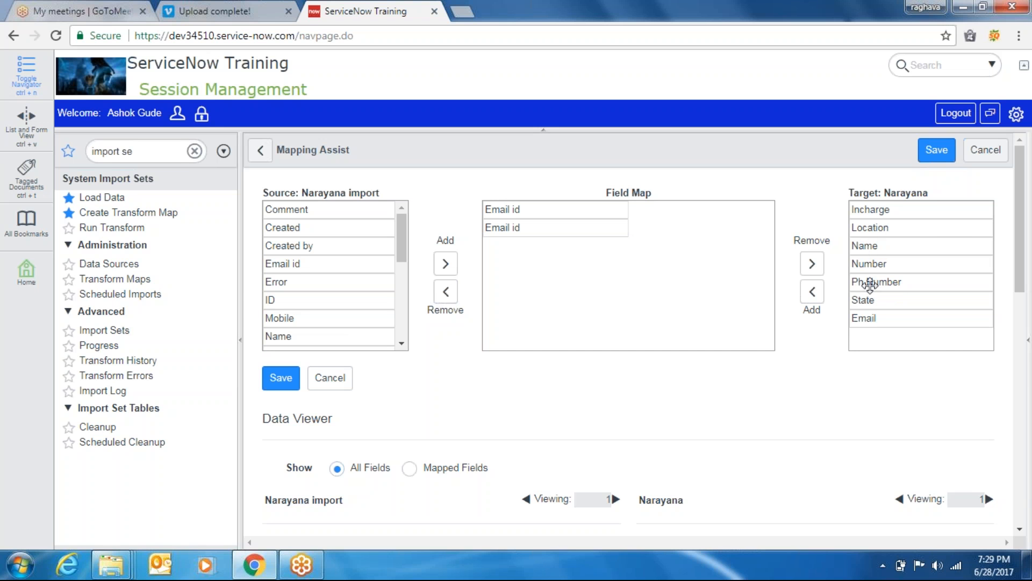
pyautogui.click(868, 318)
pyautogui.click(864, 320)
pyautogui.doubleClick(879, 316)
pyautogui.click(986, 150)
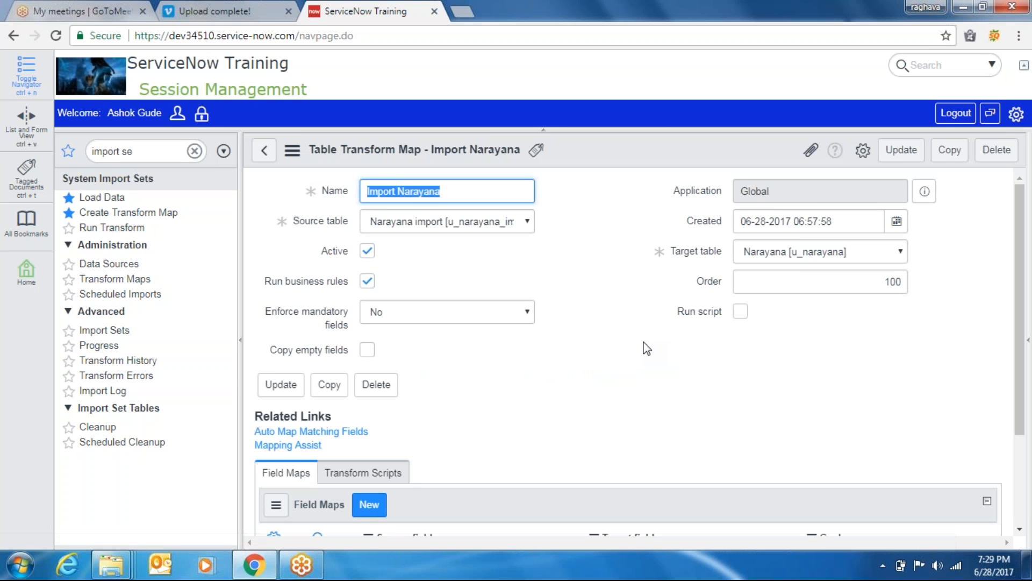
pyautogui.click(284, 446)
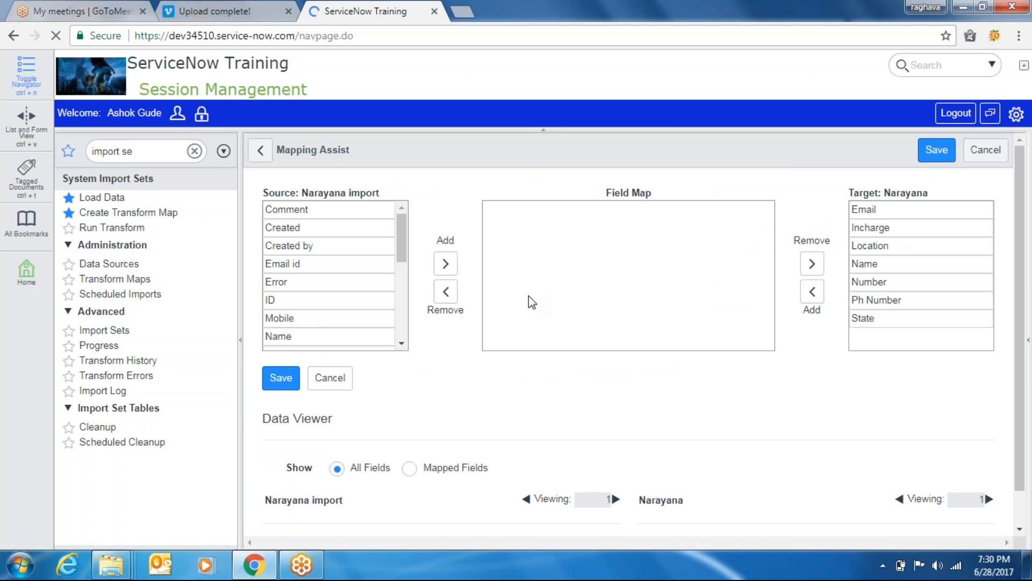
pyautogui.doubleClick(299, 265)
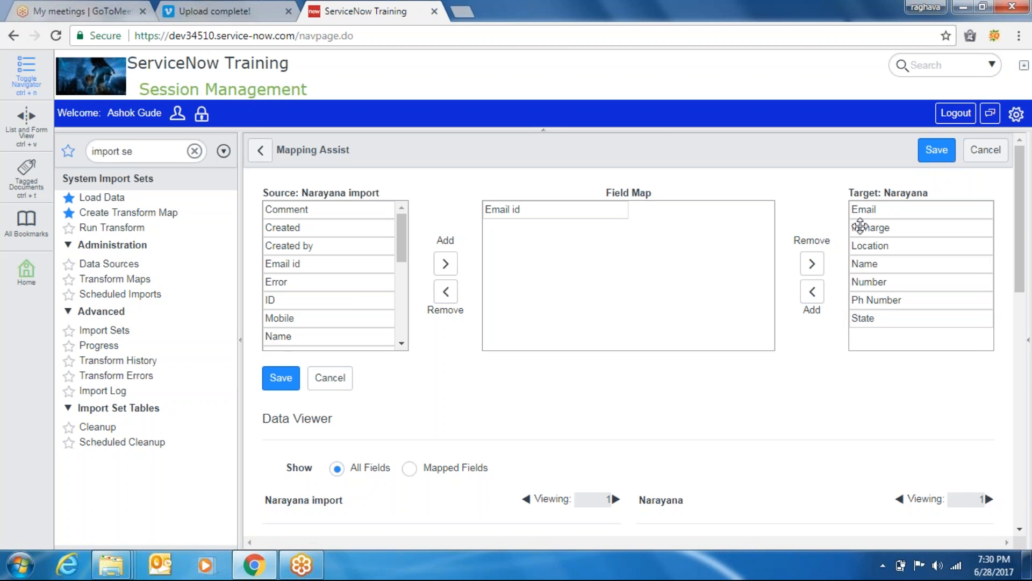
pyautogui.doubleClick(858, 209)
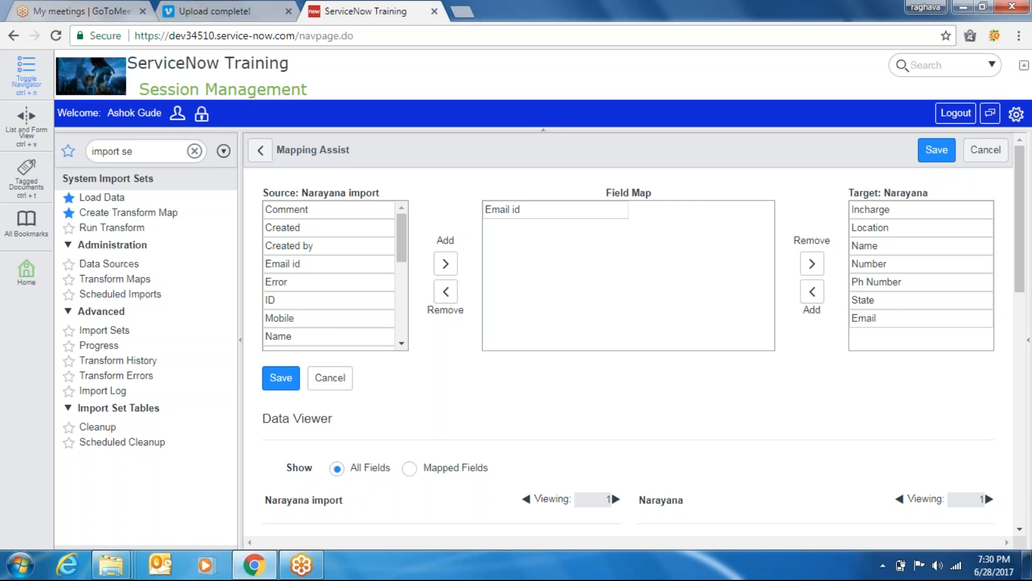
pyautogui.click(920, 318)
pyautogui.click(920, 318)
pyautogui.click(920, 318)
pyautogui.click(920, 319)
pyautogui.click(887, 318)
pyautogui.click(887, 319)
pyautogui.click(817, 293)
pyautogui.doubleClick(870, 316)
pyautogui.click(882, 212)
pyautogui.click(881, 212)
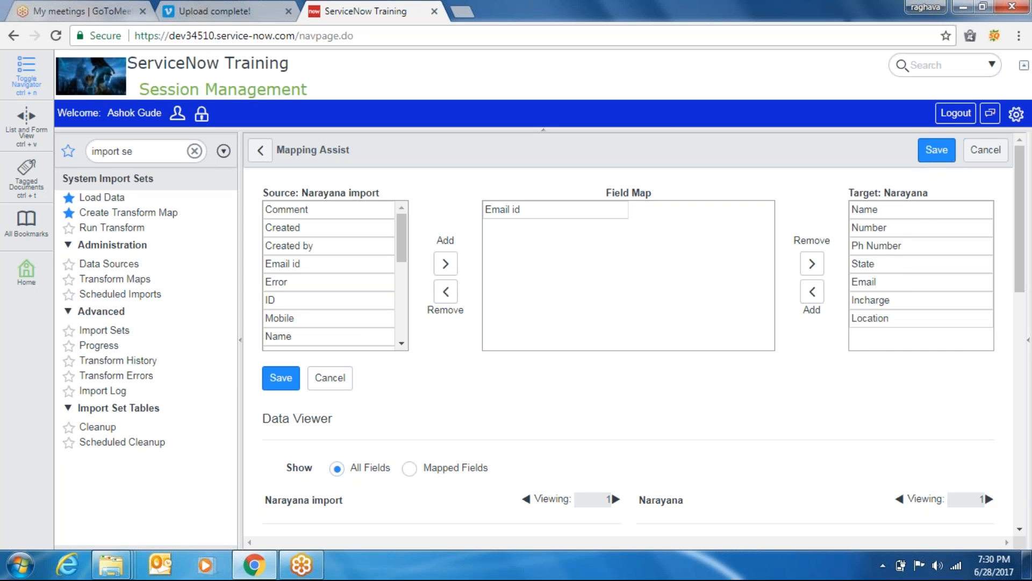
pyautogui.rightClick(767, 144)
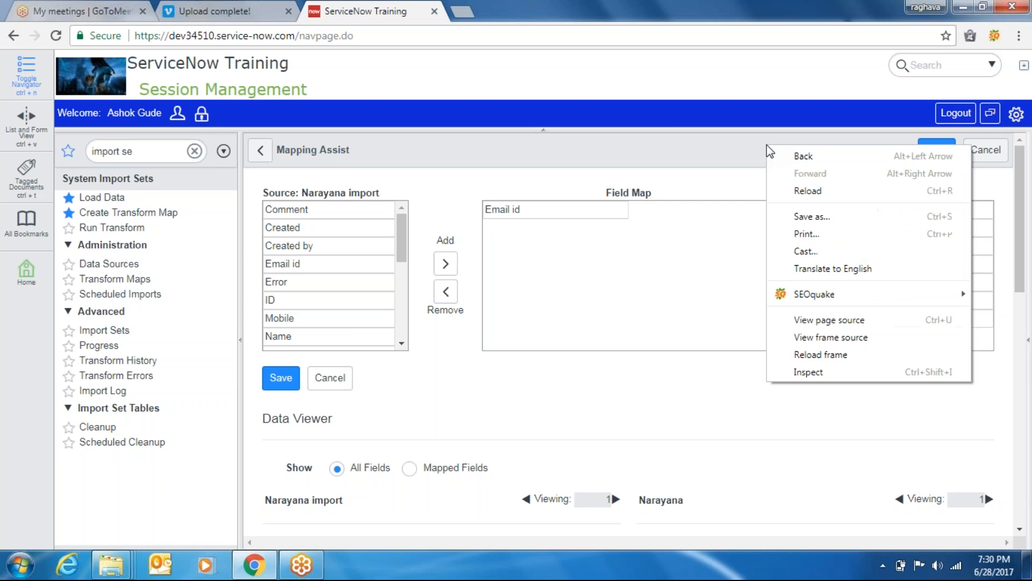
pyautogui.click(833, 352)
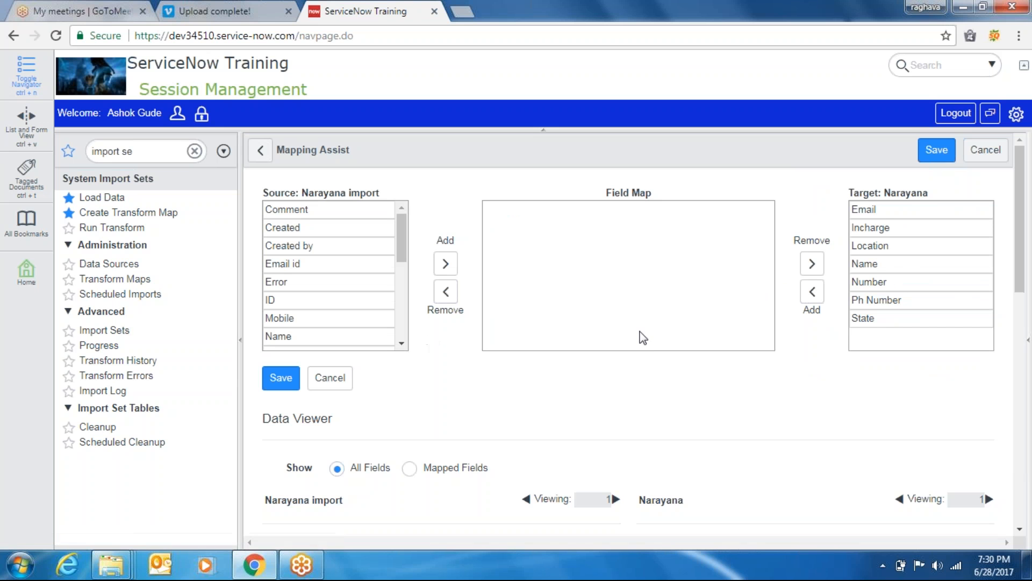
pyautogui.click(872, 209)
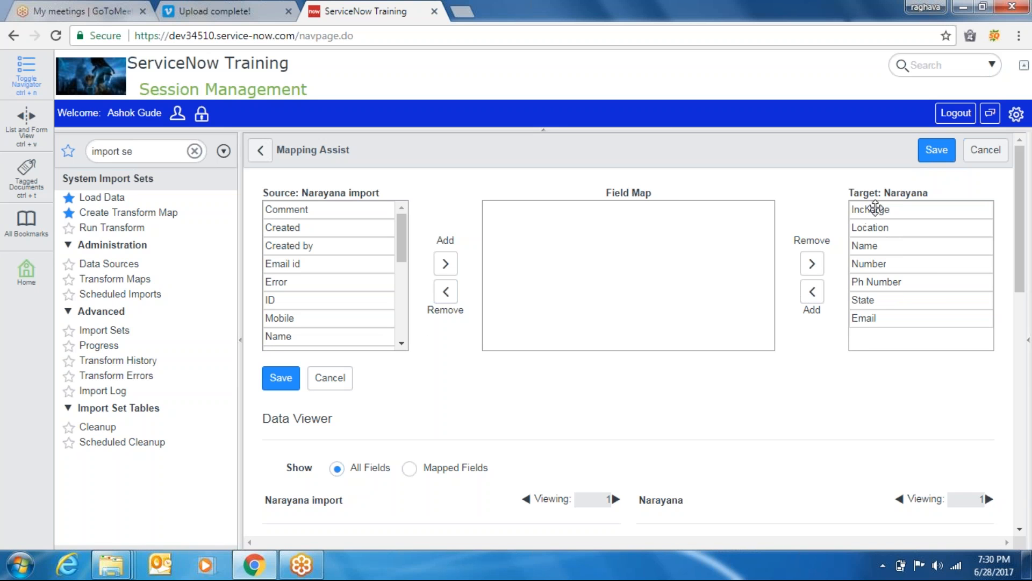
pyautogui.click(952, 318)
pyautogui.click(937, 319)
pyautogui.click(938, 320)
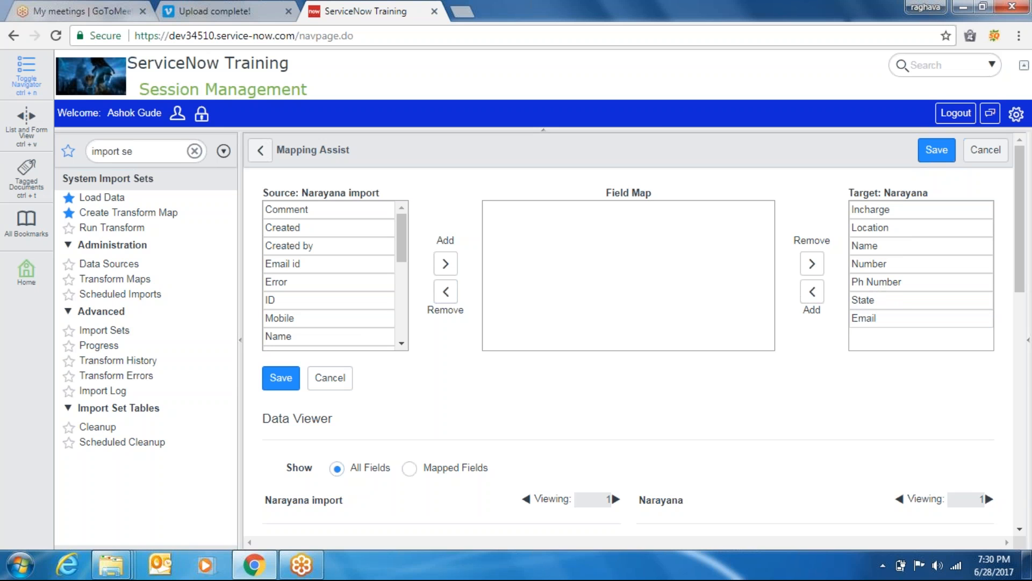
pyautogui.click(813, 293)
pyautogui.moveTo(871, 316)
pyautogui.mouseDown()
pyautogui.moveTo(865, 287)
pyautogui.moveTo(870, 318)
pyautogui.mouseUp()
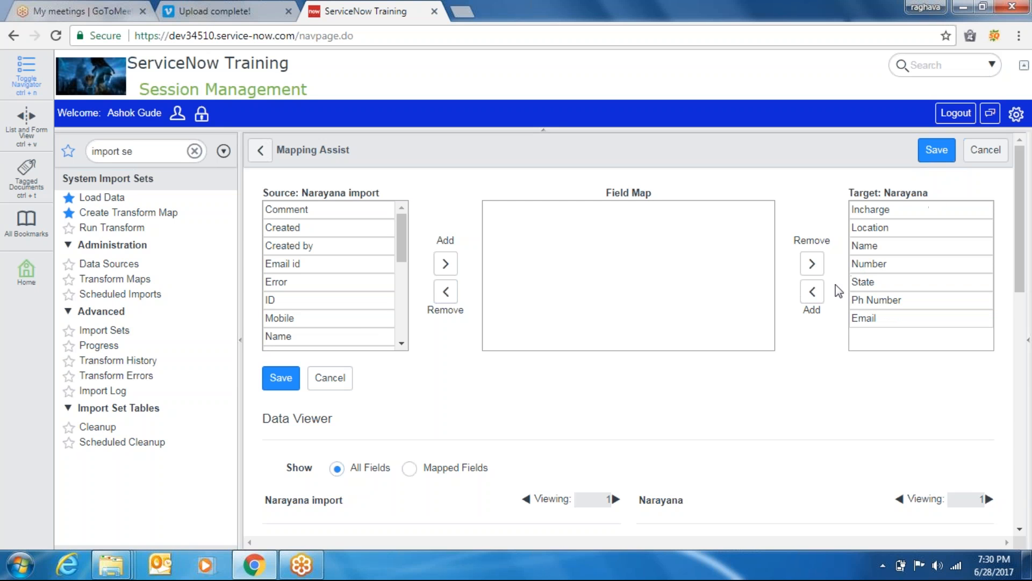
pyautogui.moveTo(1018, 293); pyautogui.dragTo(960, 352)
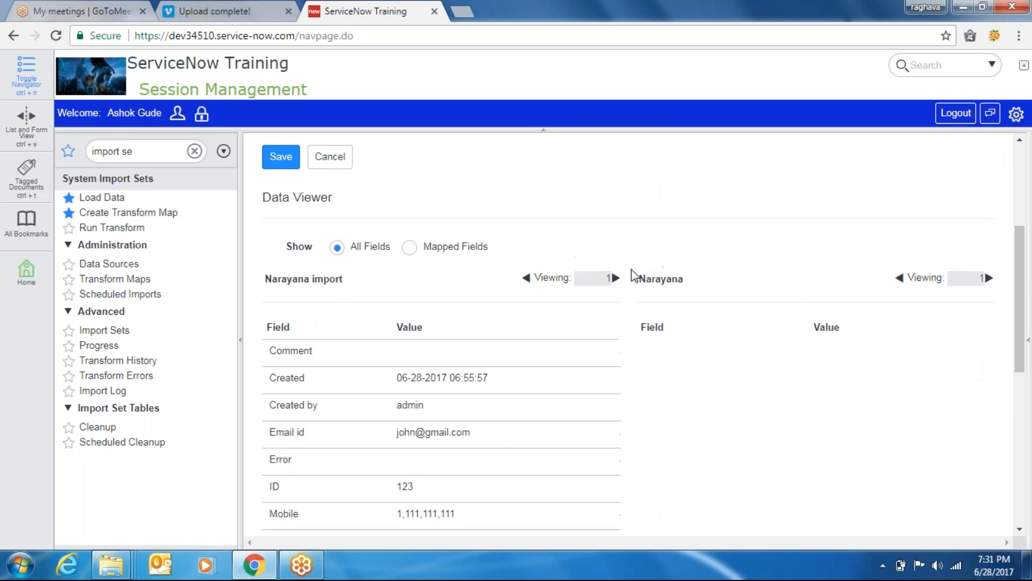
pyautogui.click(412, 246)
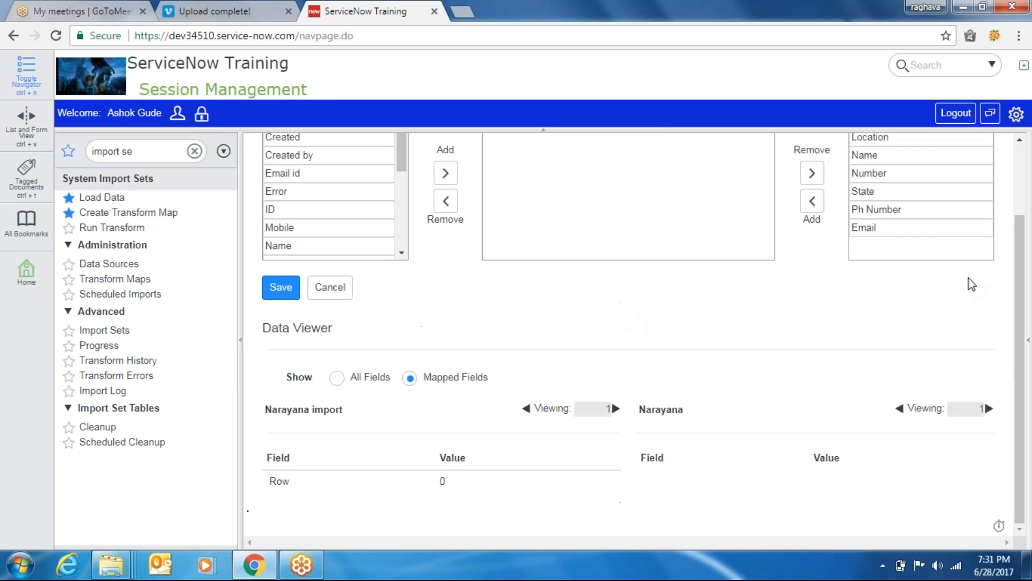
pyautogui.click(334, 292)
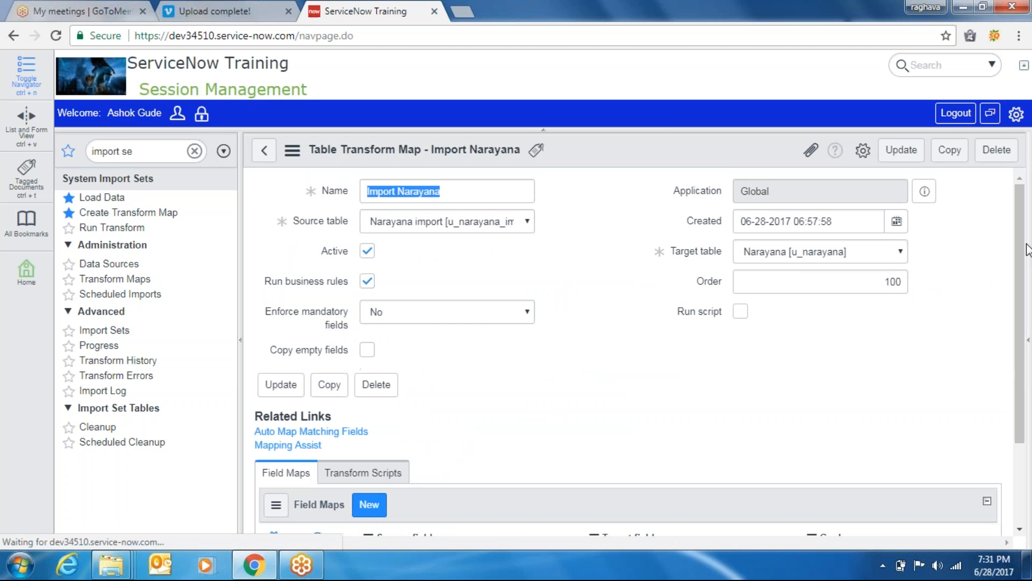
# Auto-map the fields with matching names and dismiss the confirmation message
pyautogui.click(349, 432)
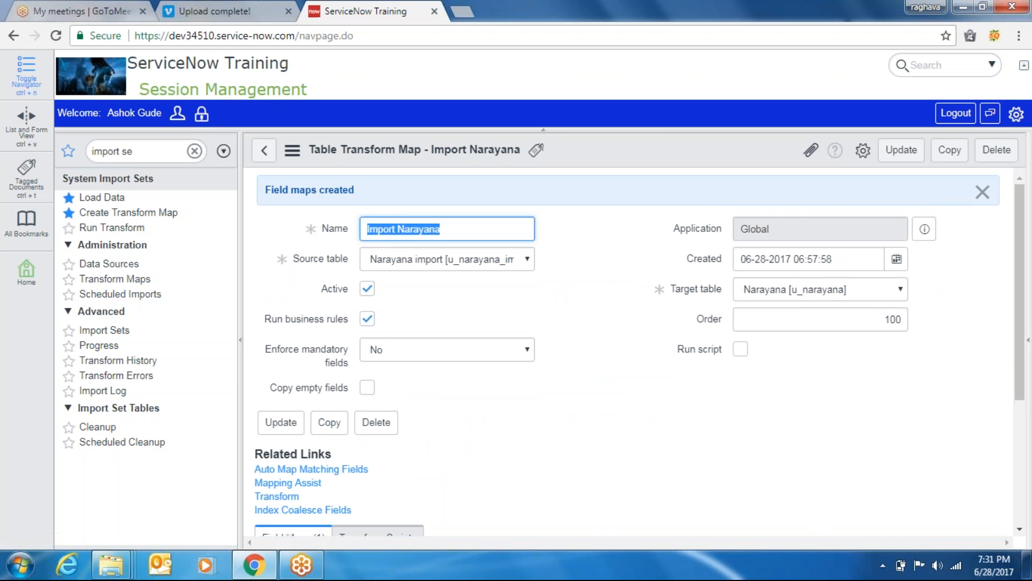
pyautogui.click(982, 192)
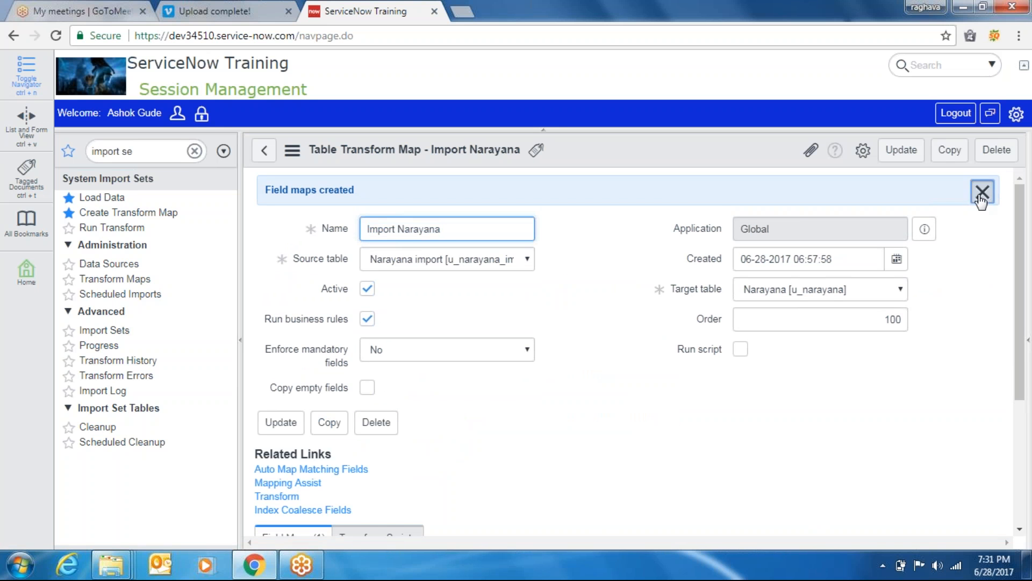
pyautogui.scroll(-3, 1018, 250)
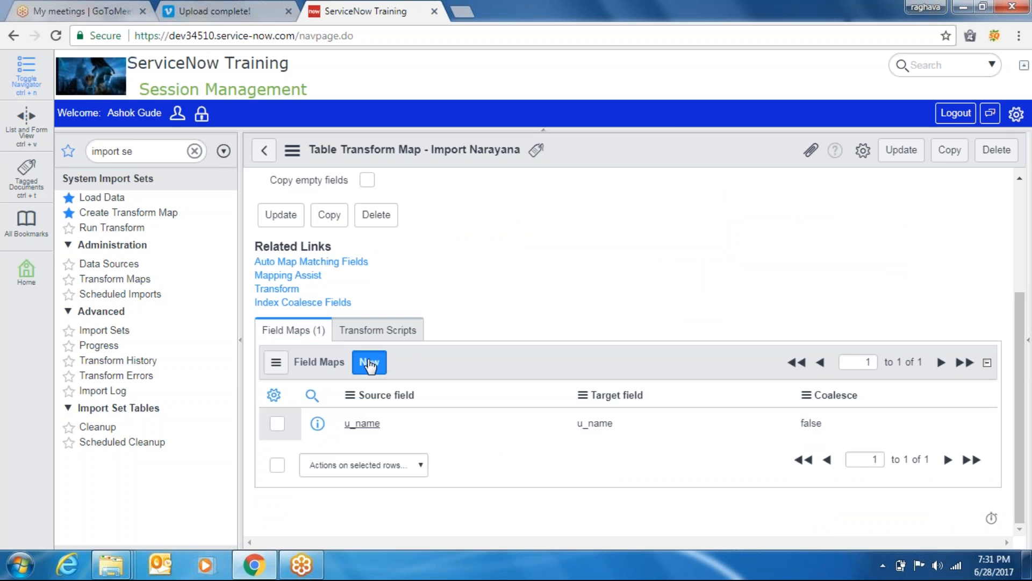
# Add a field map from source Email id to target Email and submit it
pyautogui.click(369, 363)
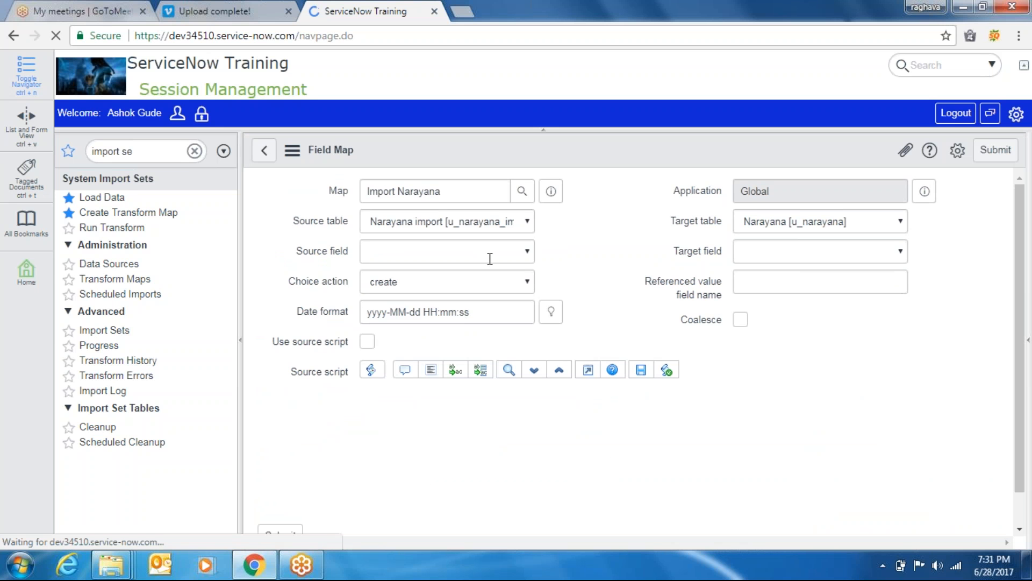
pyautogui.click(444, 253)
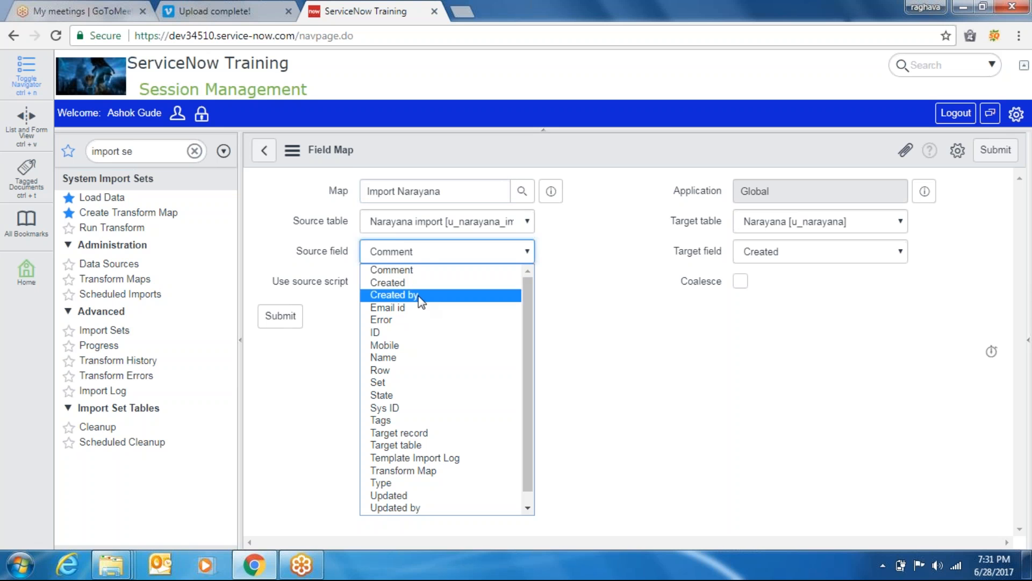
pyautogui.click(410, 308)
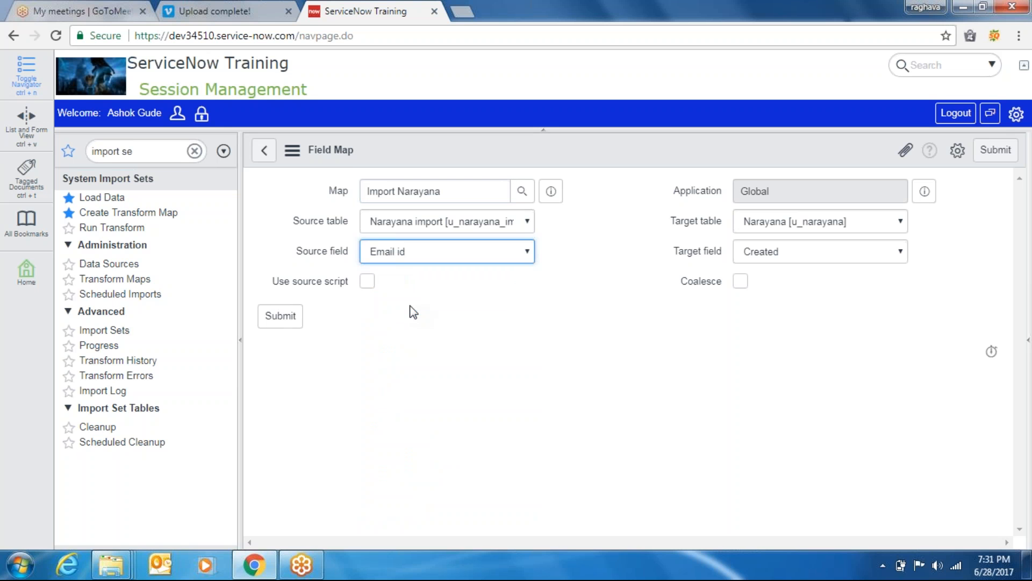
pyautogui.click(844, 254)
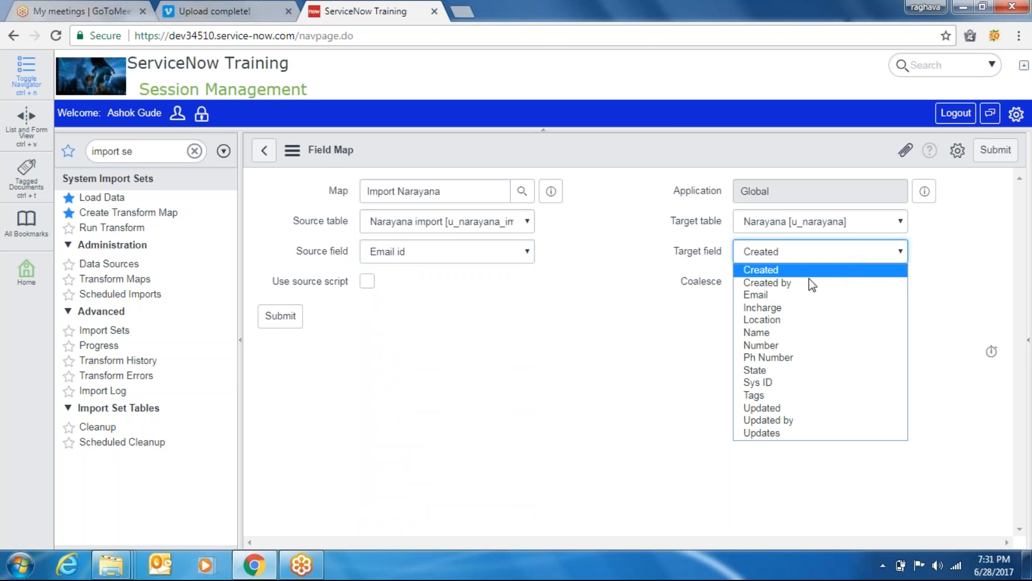
pyautogui.click(775, 296)
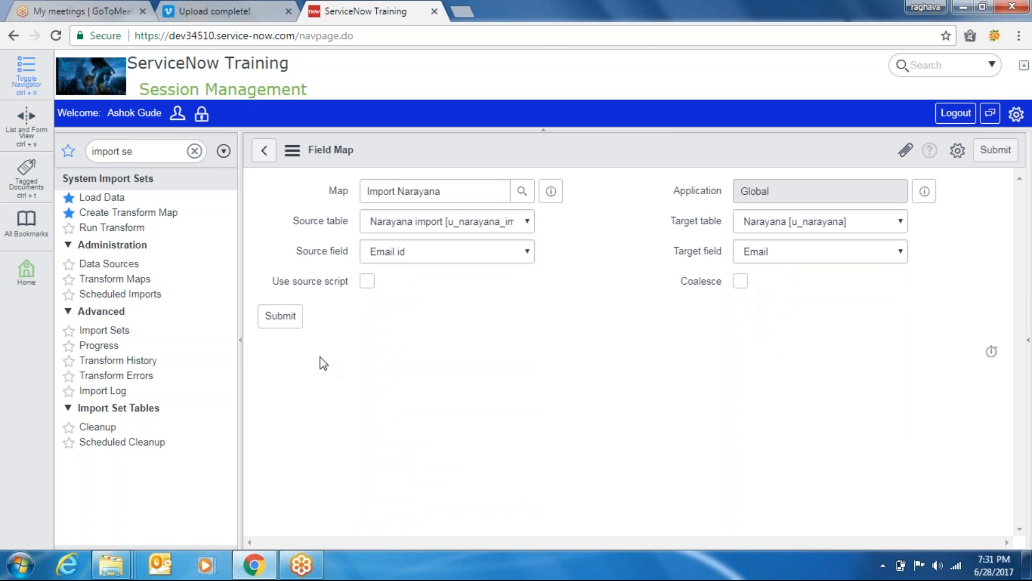
pyautogui.click(286, 322)
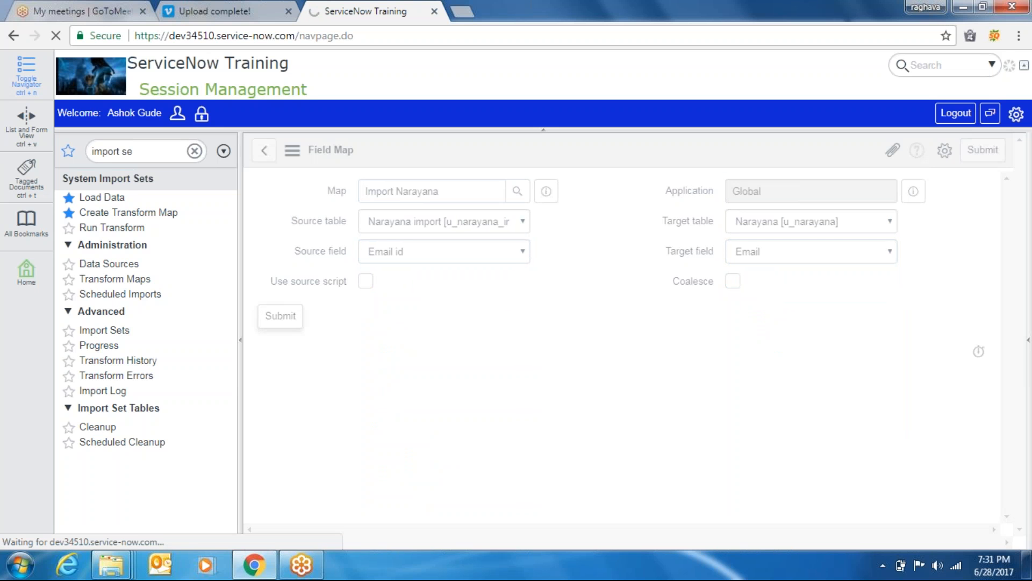
# Open another blank new field map from the Field Maps list
pyautogui.doubleClick(893, 281)
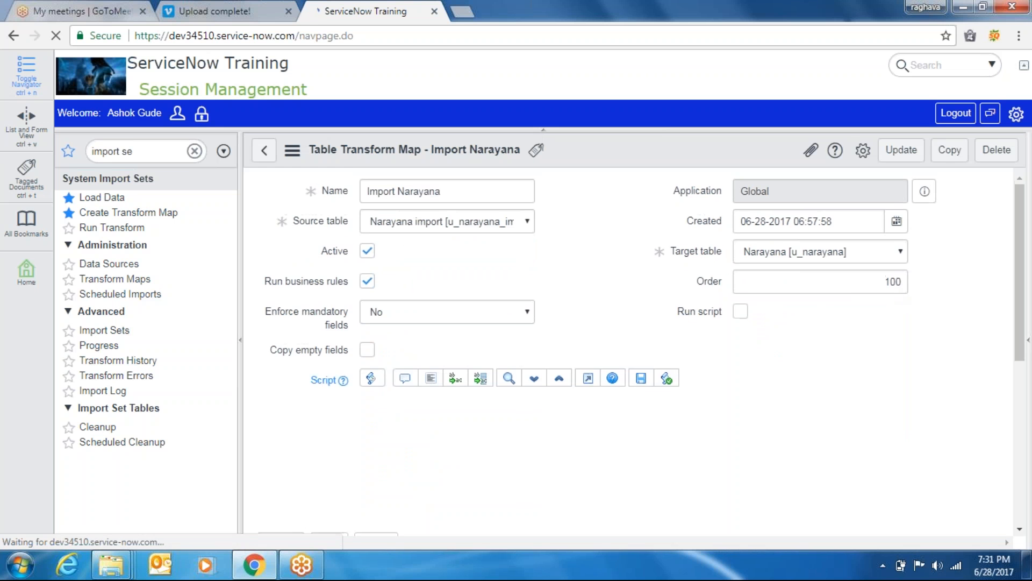
pyautogui.click(900, 281)
pyautogui.moveTo(1020, 255); pyautogui.dragTo(1022, 379)
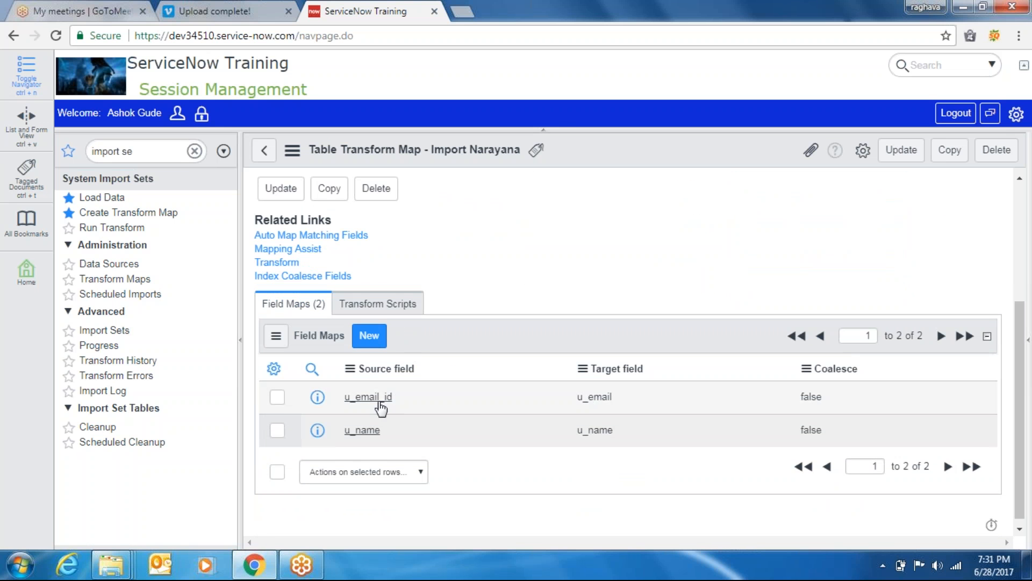
pyautogui.click(368, 336)
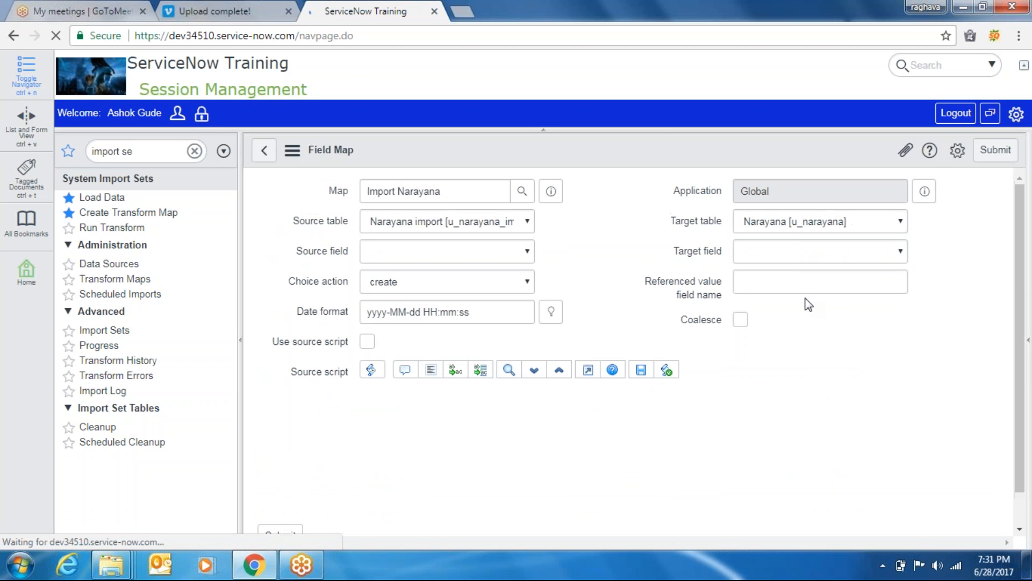
# Map source field Mobile to target field Ph Number and submit the field map
pyautogui.click(792, 261)
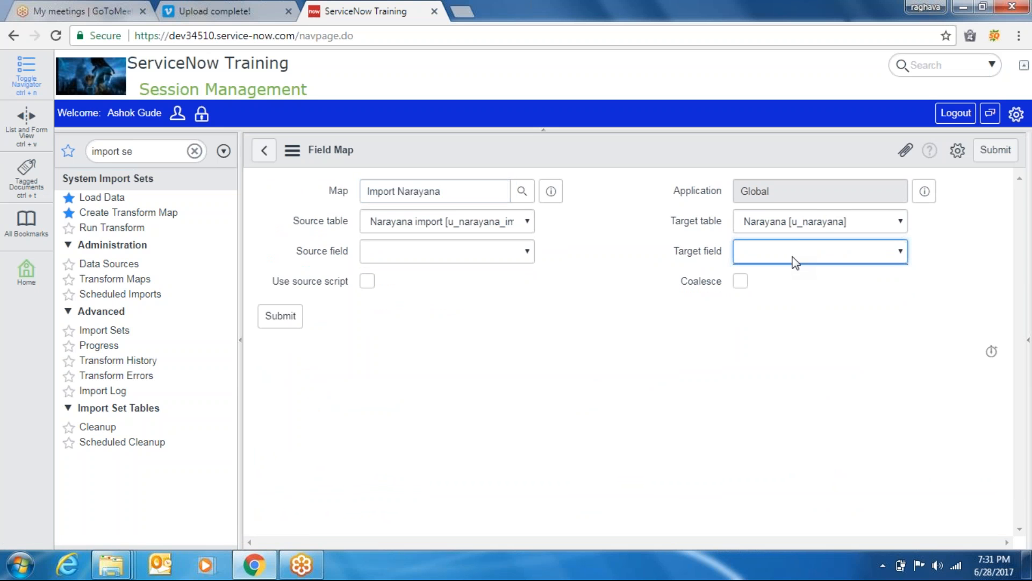
pyautogui.click(855, 254)
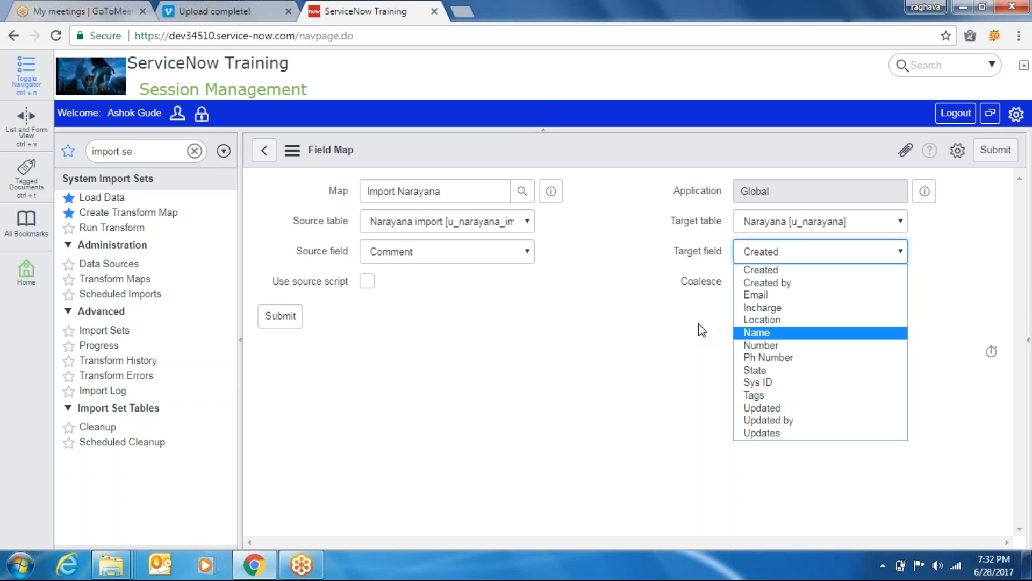
pyautogui.click(773, 346)
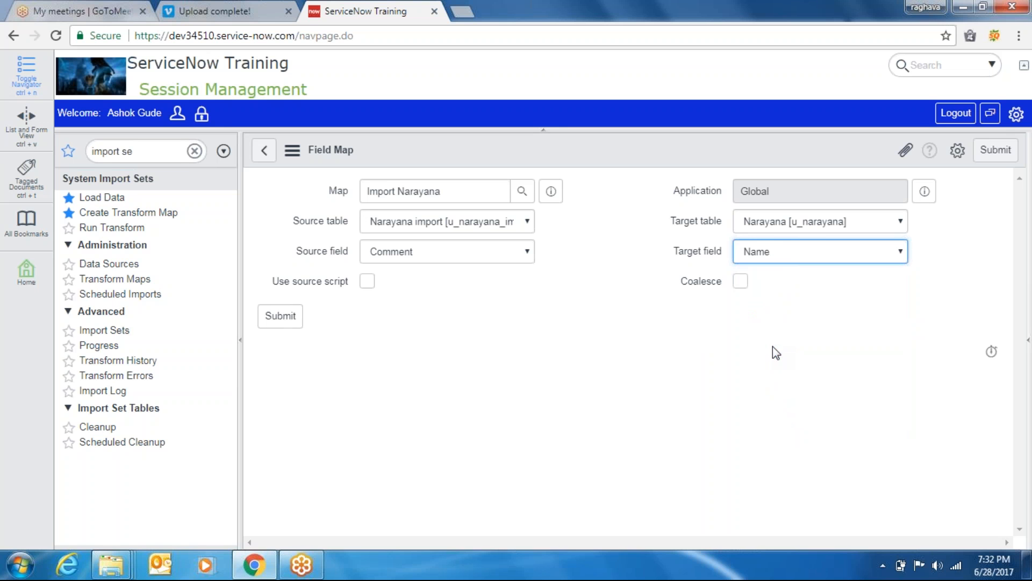
pyautogui.click(783, 257)
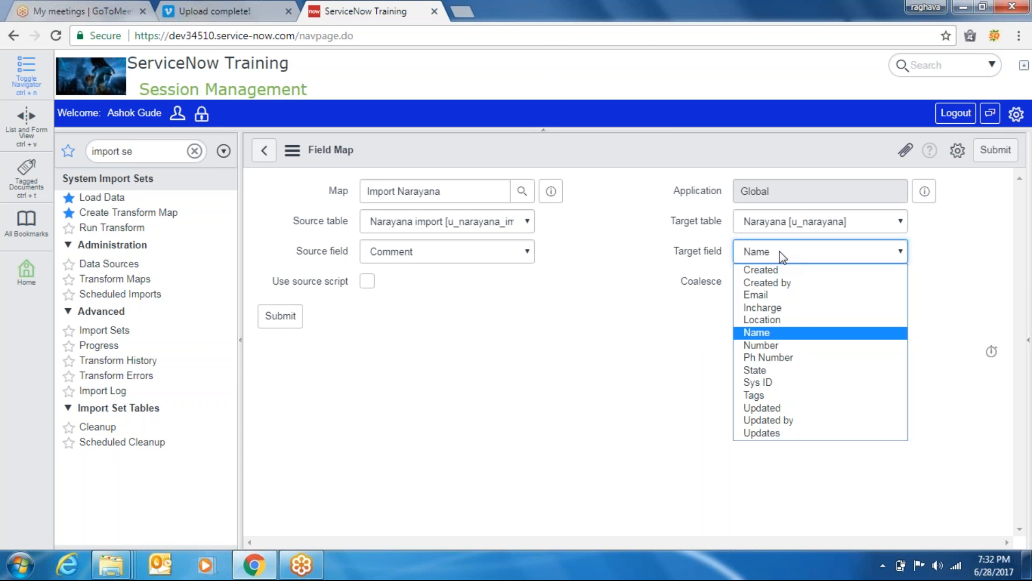
pyautogui.press('Down')
pyautogui.press('Down')
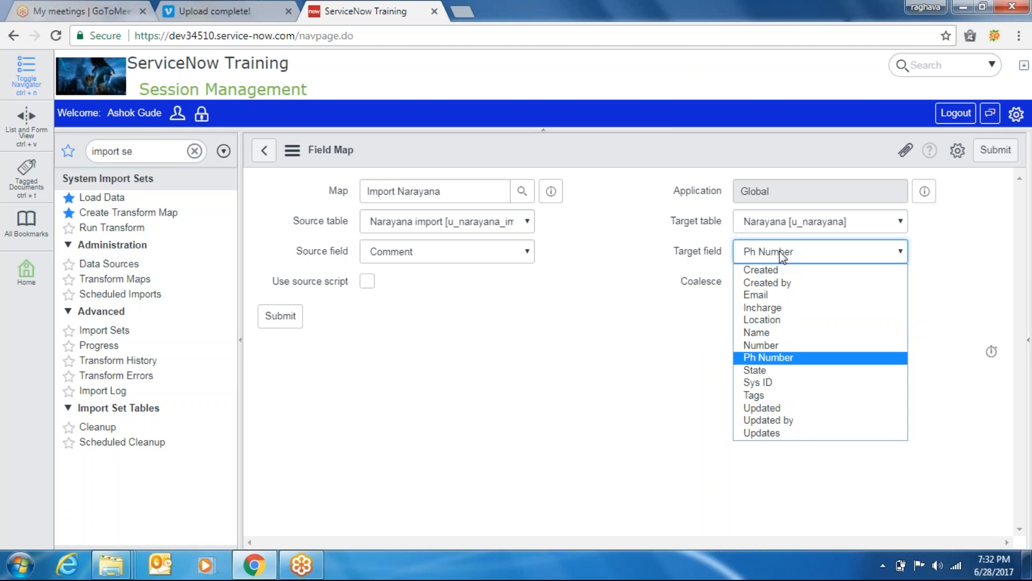
pyautogui.click(478, 258)
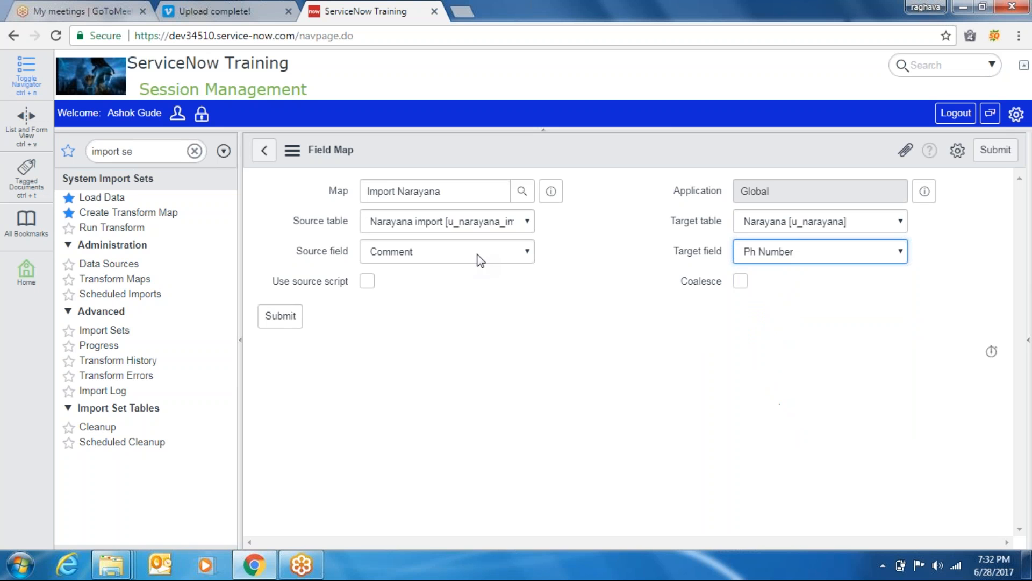
pyautogui.click(476, 254)
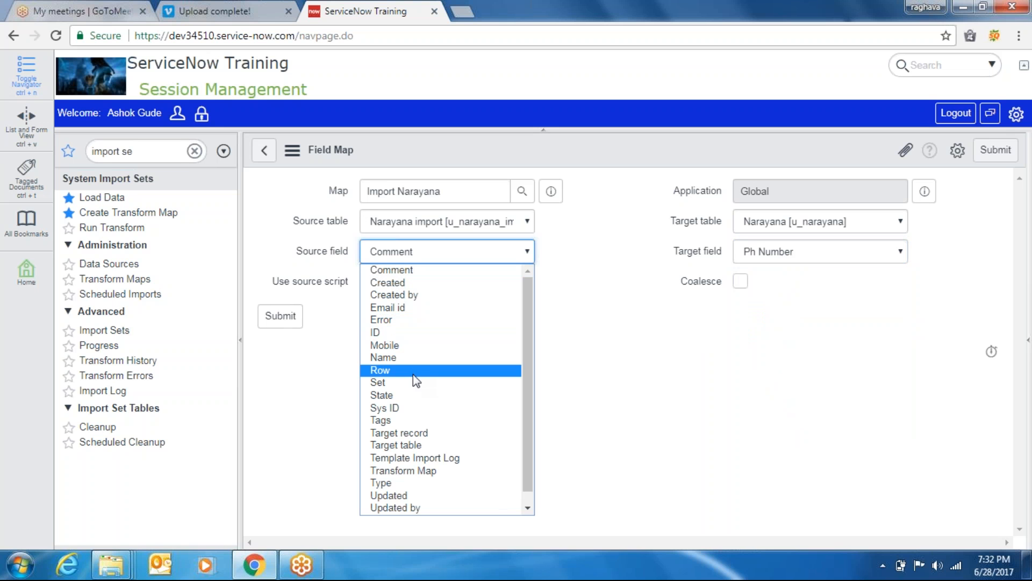
pyautogui.click(403, 347)
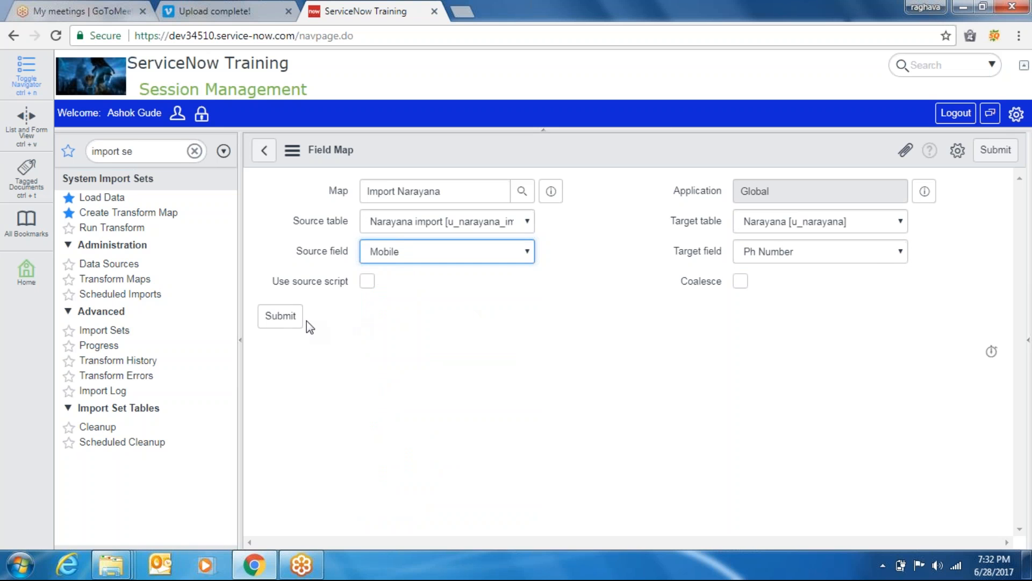
pyautogui.click(284, 322)
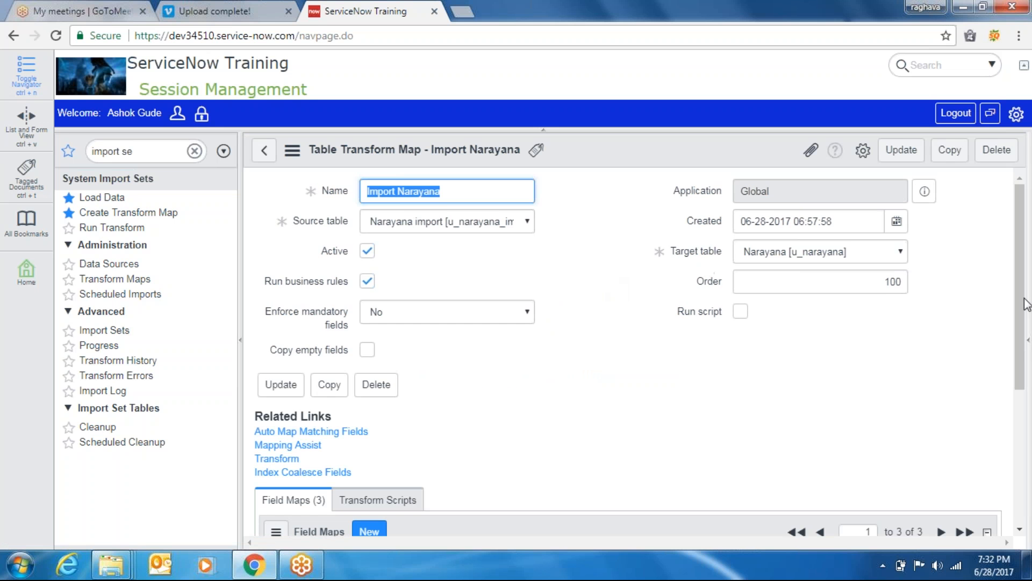
# Start a new Import Narayana field map, briefly checking the network status
pyautogui.scroll(-4, 1025, 307)
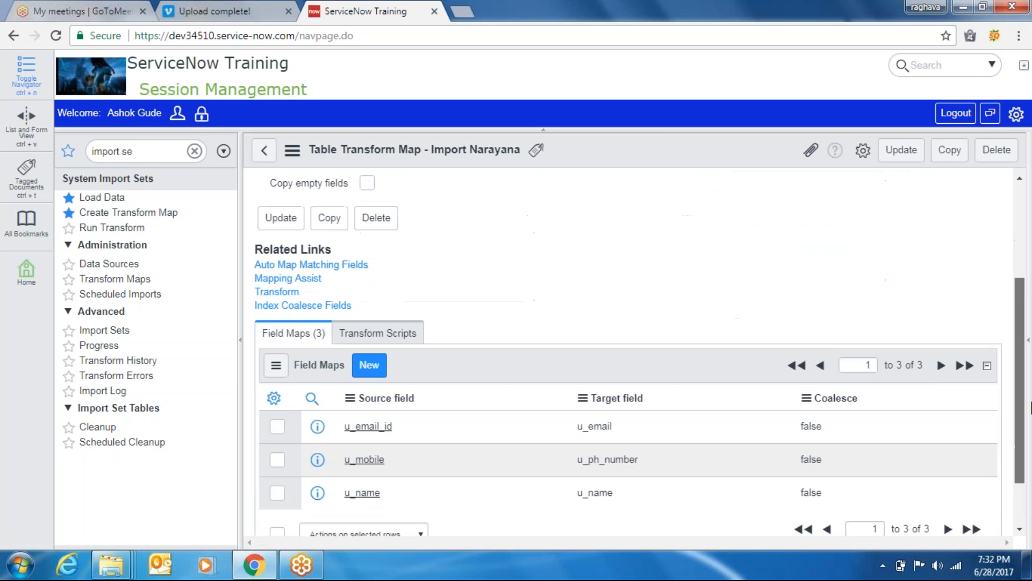
pyautogui.click(369, 340)
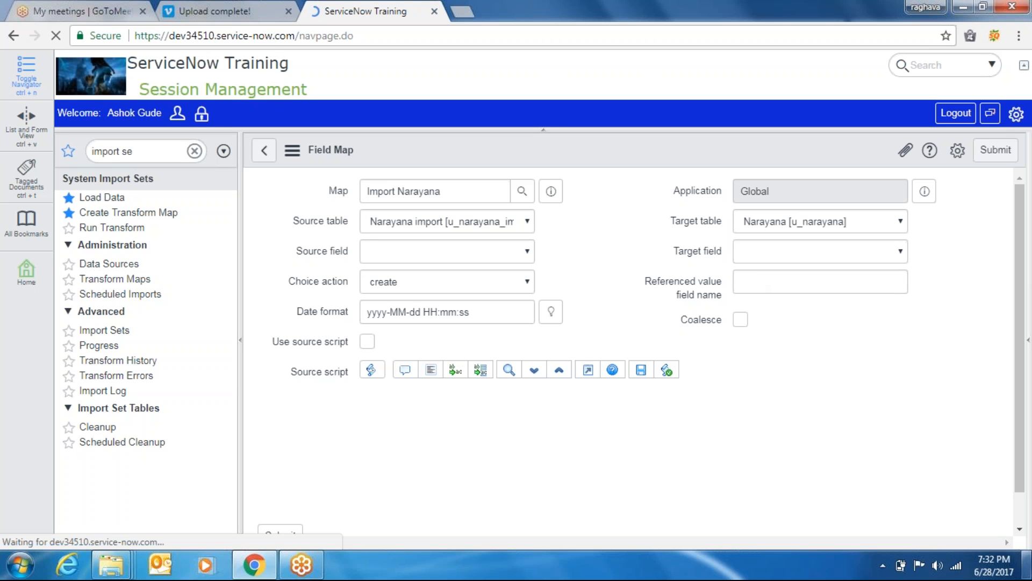
pyautogui.click(951, 564)
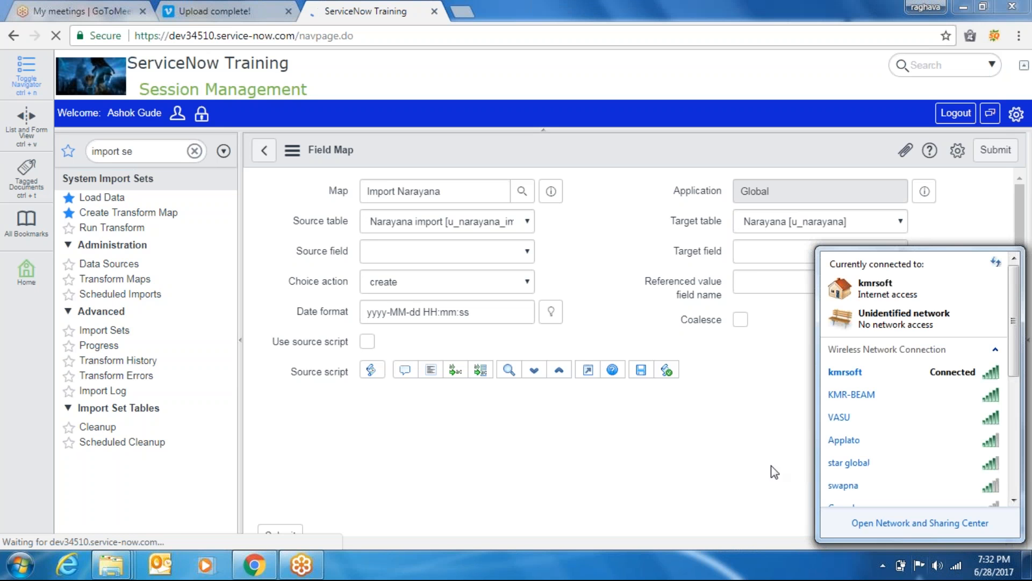
pyautogui.click(489, 193)
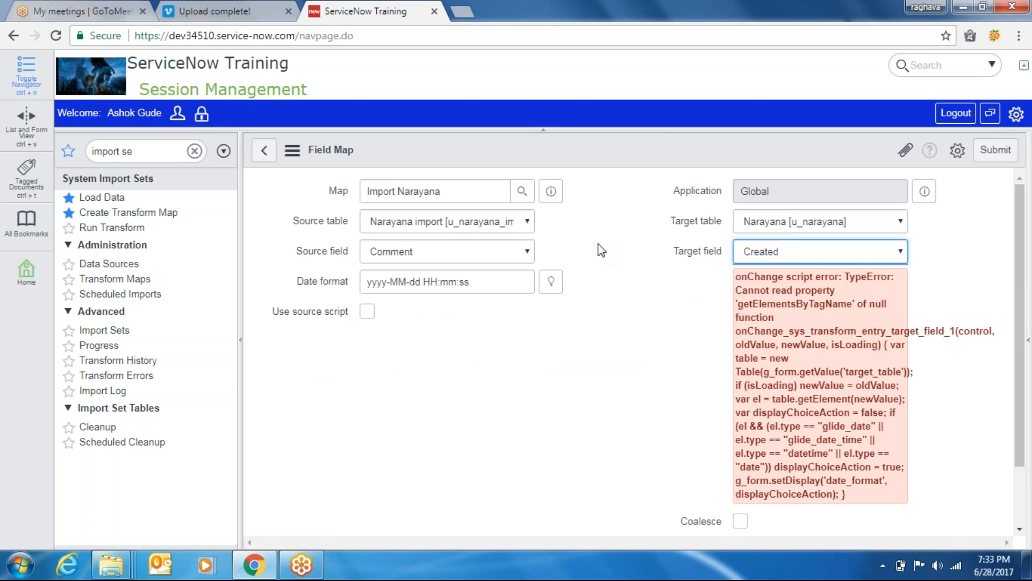
# Set the field map's source field to ID and target field to Incharge
pyautogui.click(657, 276)
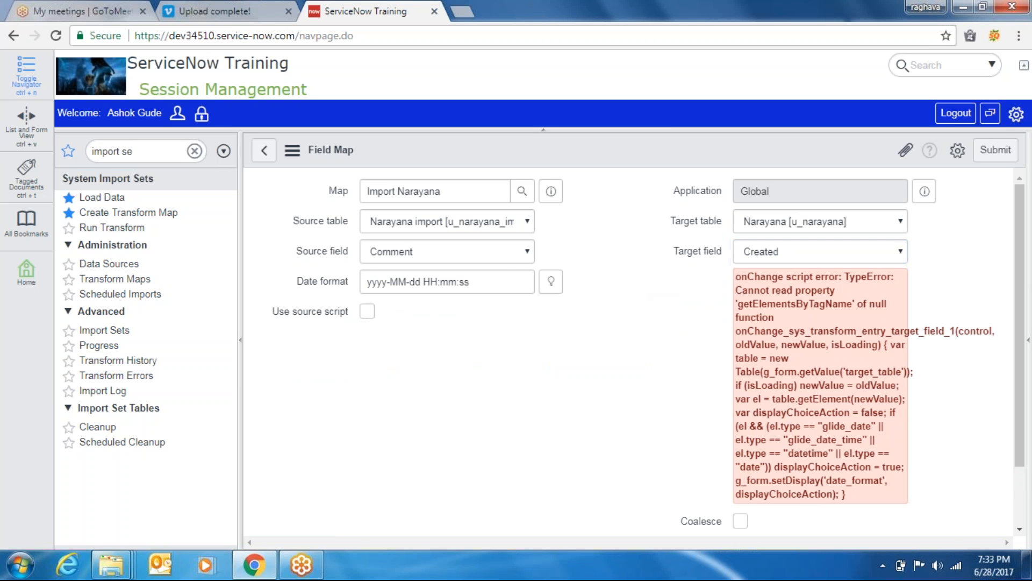
pyautogui.click(483, 250)
pyautogui.press('i')
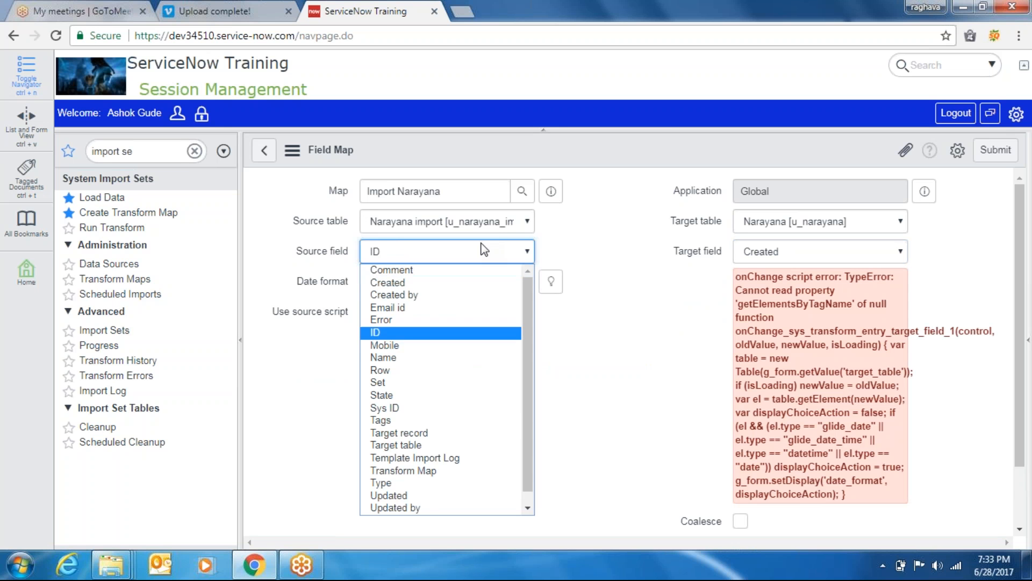
pyautogui.press('Return')
pyautogui.press('Tab')
pyautogui.press('Tab')
pyautogui.press('Tab')
pyautogui.press('Tab')
pyautogui.press('Tab')
pyautogui.press('Tab')
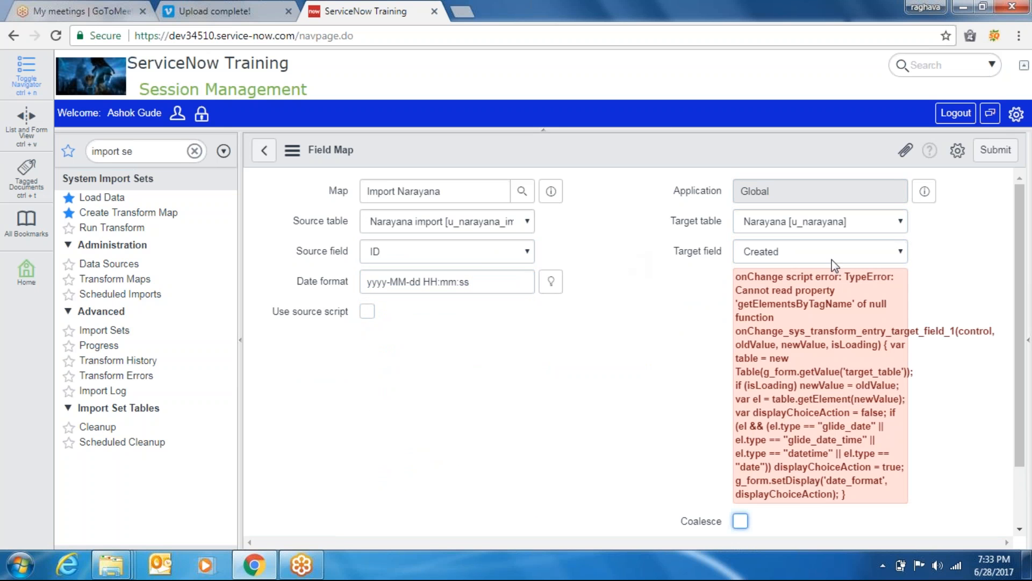
pyautogui.click(823, 253)
pyautogui.press('Down')
pyautogui.press('Down')
pyautogui.press('Down')
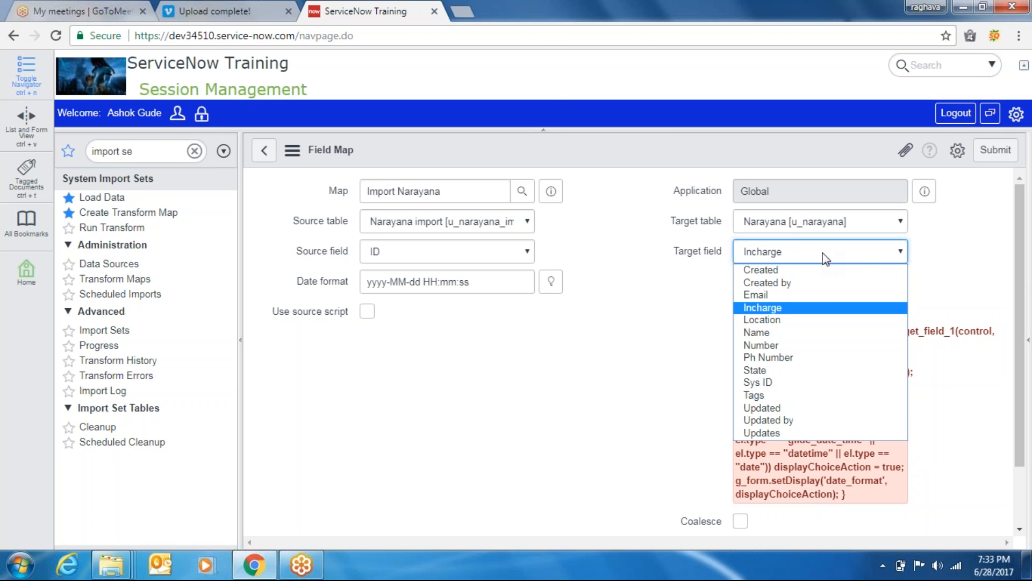
pyautogui.rightClick(372, 12)
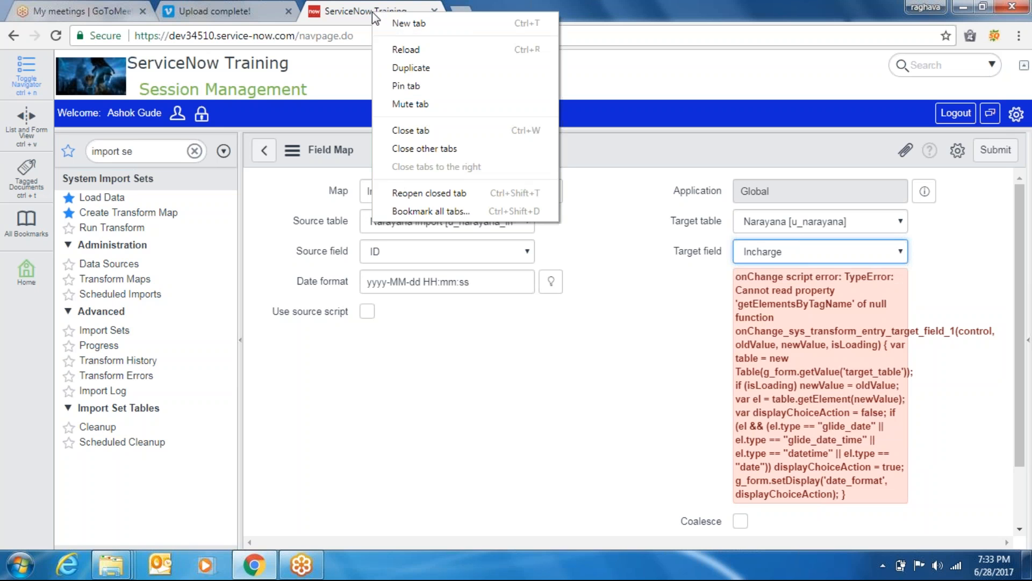
# Duplicate the tab and open a new blank Narayana record (NAR0001012) from the Narayanas list
pyautogui.click(411, 68)
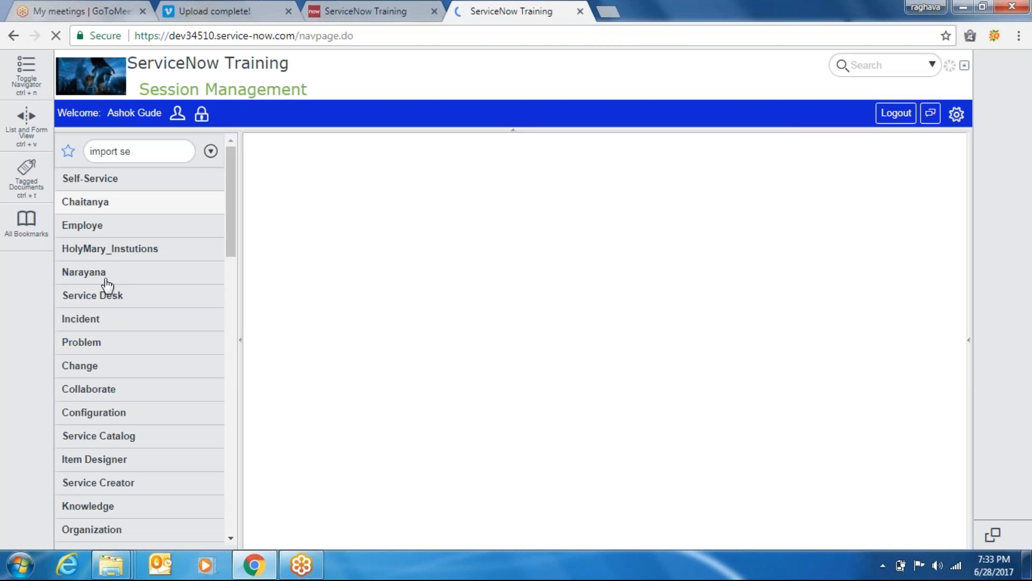
pyautogui.click(73, 277)
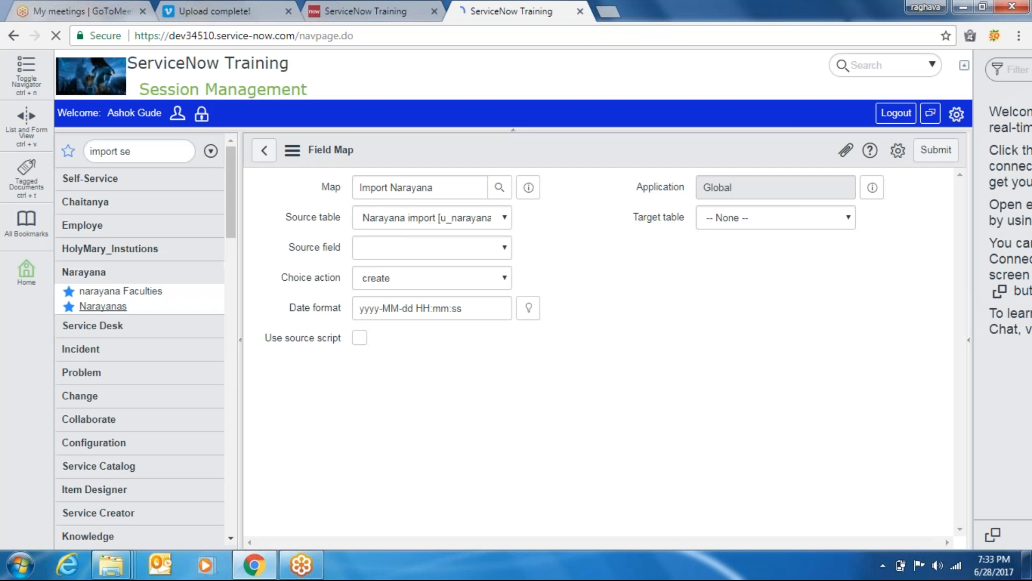
pyautogui.click(103, 307)
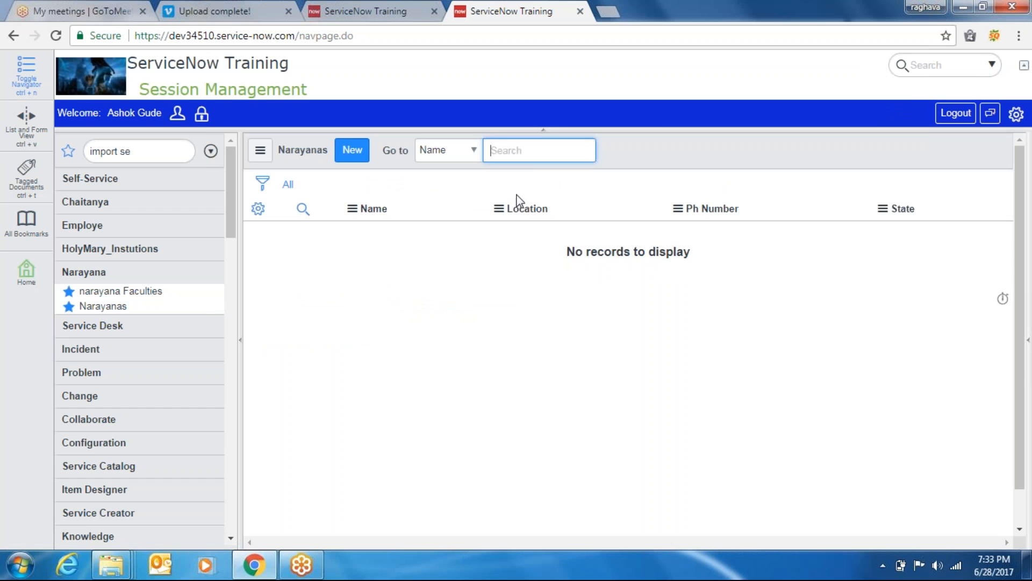
pyautogui.click(354, 152)
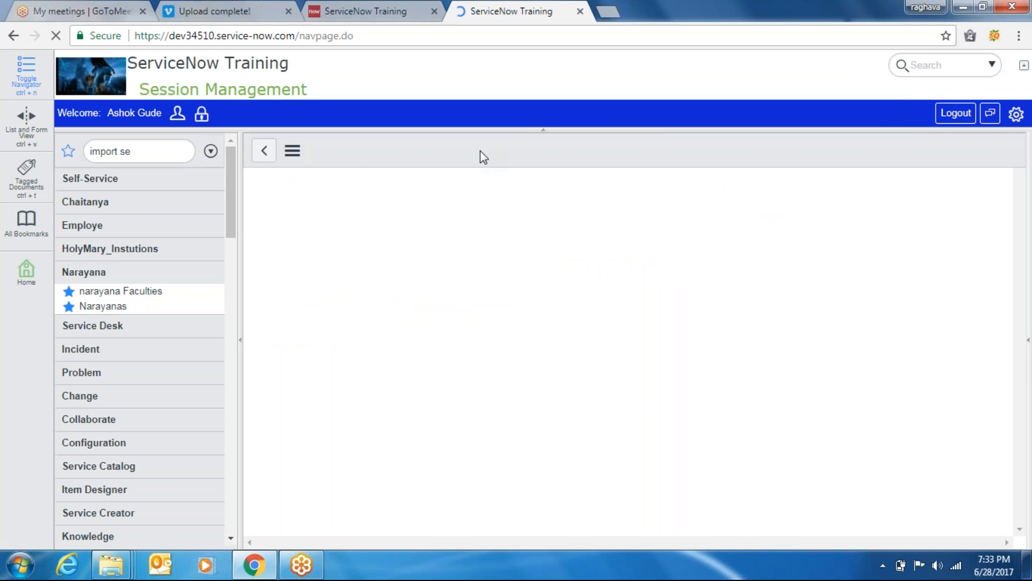
pyautogui.rightClick(543, 158)
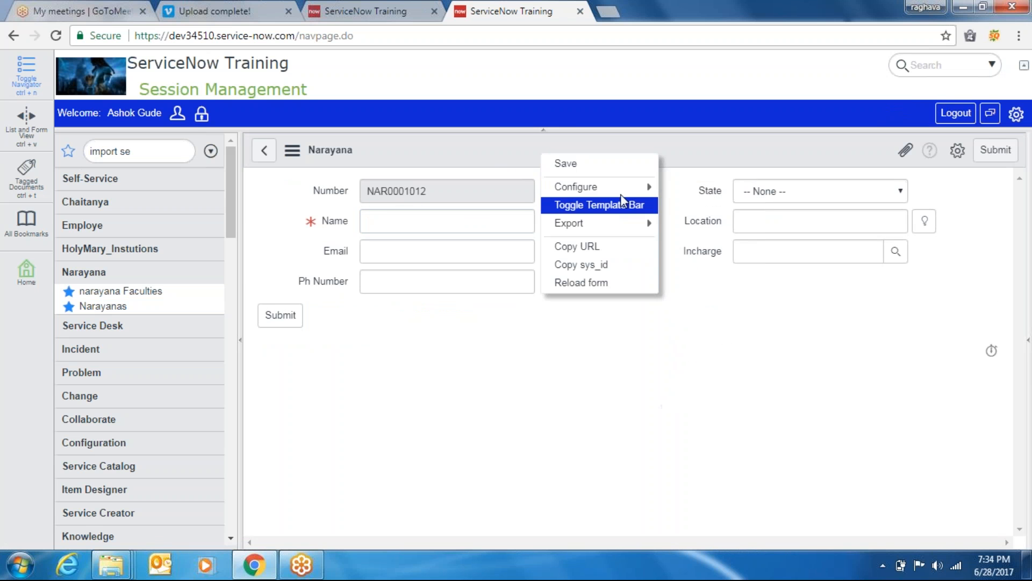
# In the Narayana form layout, create a new field named 'id' and add it
pyautogui.moveTo(591, 187)
pyautogui.click(719, 210)
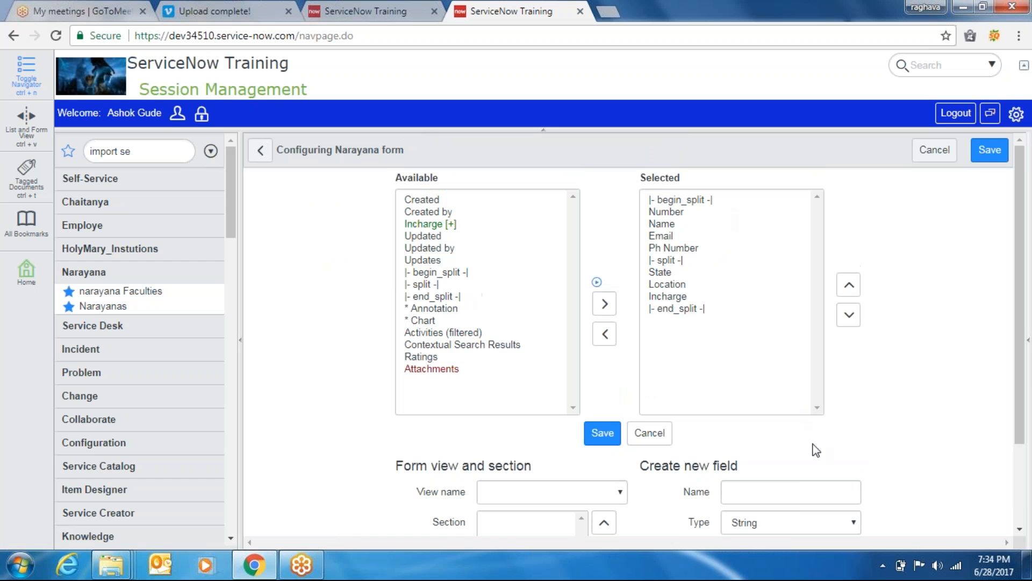
pyautogui.click(778, 495)
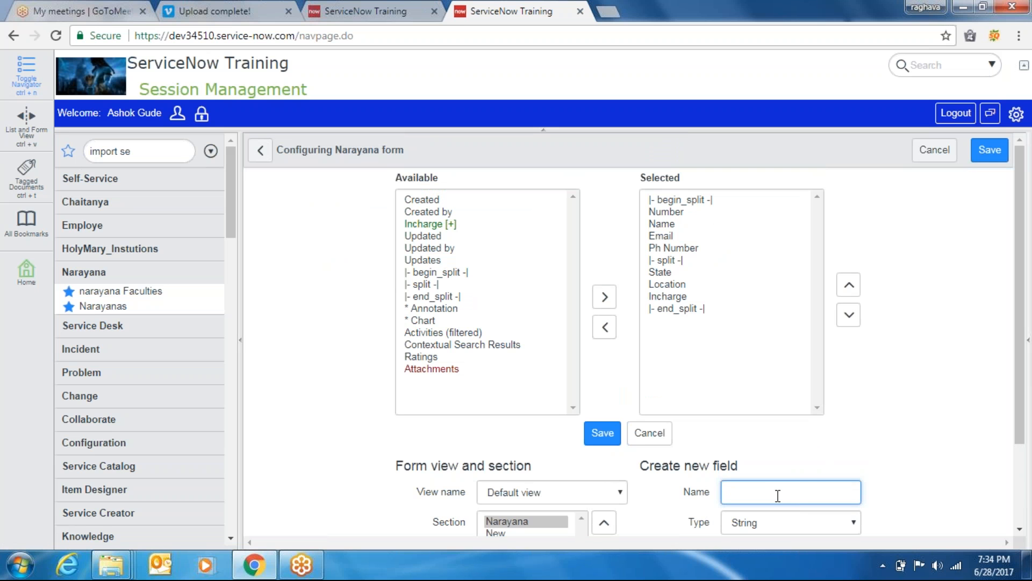
pyautogui.write('id')
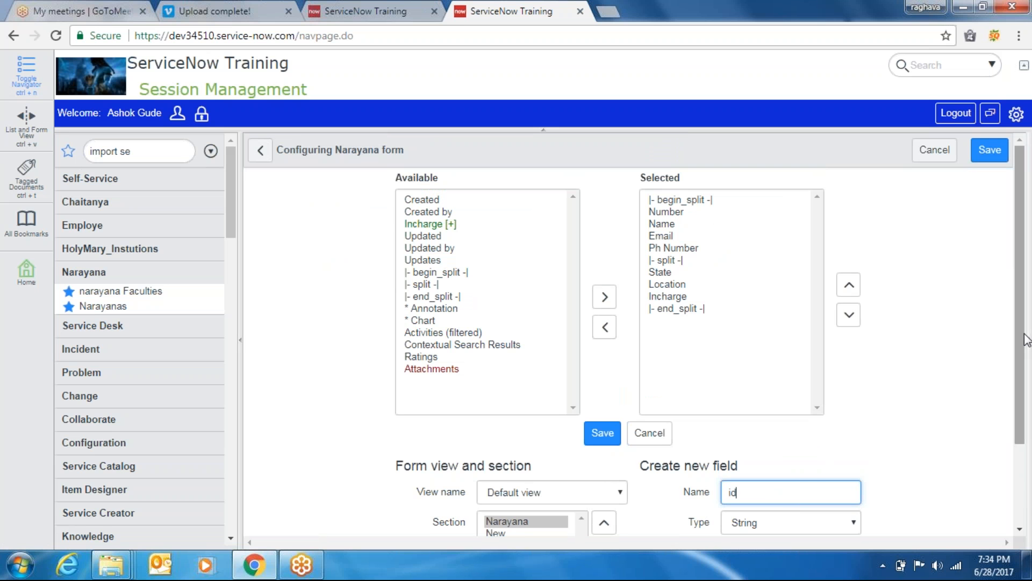
pyautogui.moveTo(1023, 336); pyautogui.dragTo(1020, 392)
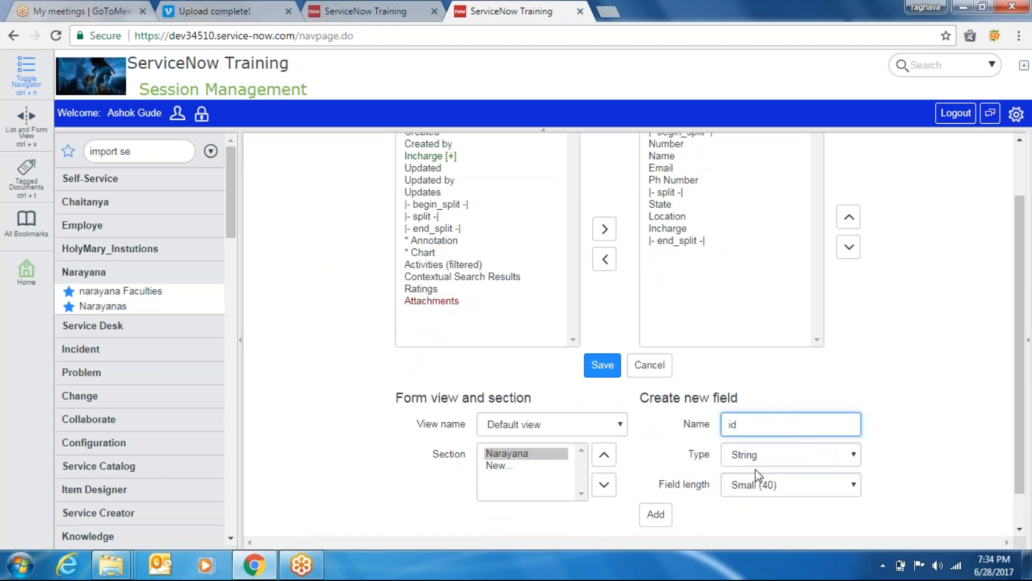
pyautogui.click(655, 515)
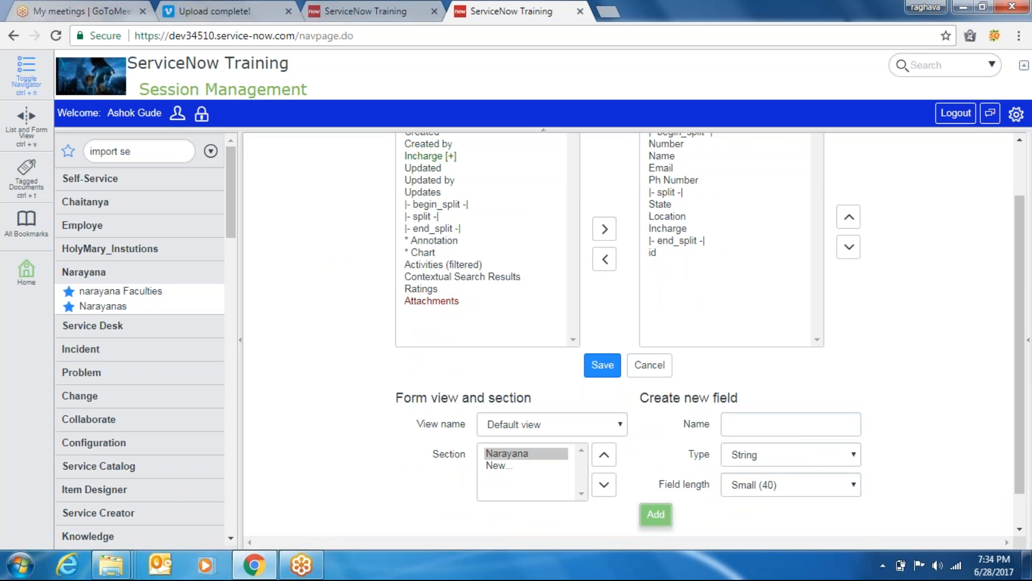
# Move id up to just below the split, save the layout, and return to the field map tab
pyautogui.click(653, 251)
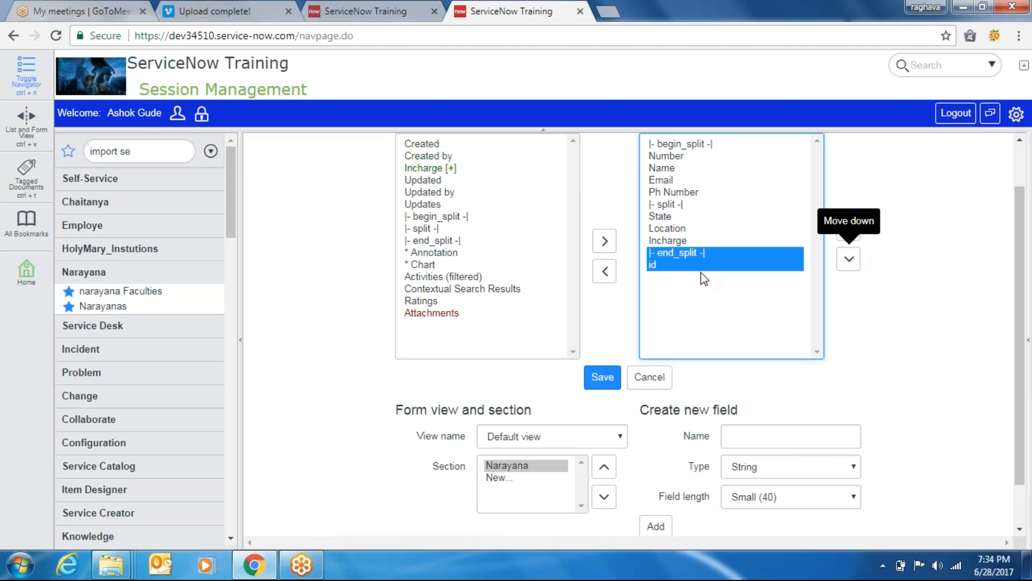
pyautogui.click(663, 264)
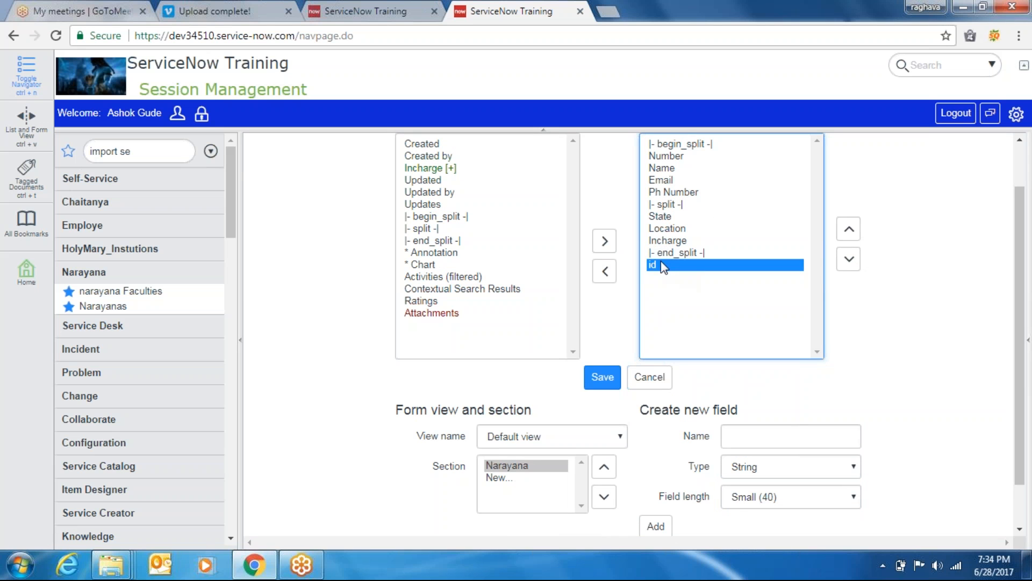
pyautogui.click(849, 230)
pyautogui.click(849, 230)
pyautogui.click(848, 230)
pyautogui.click(848, 230)
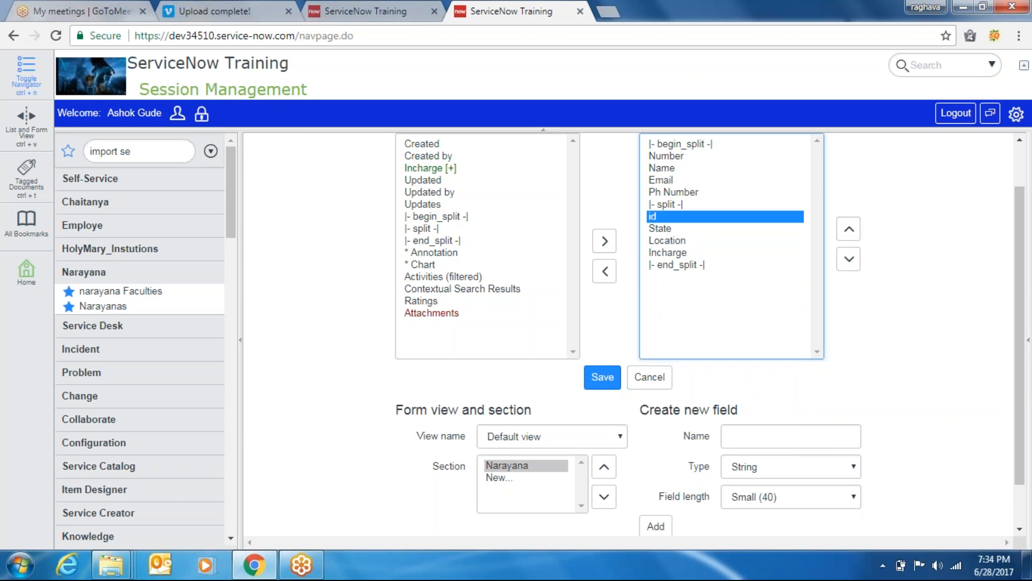
pyautogui.click(602, 377)
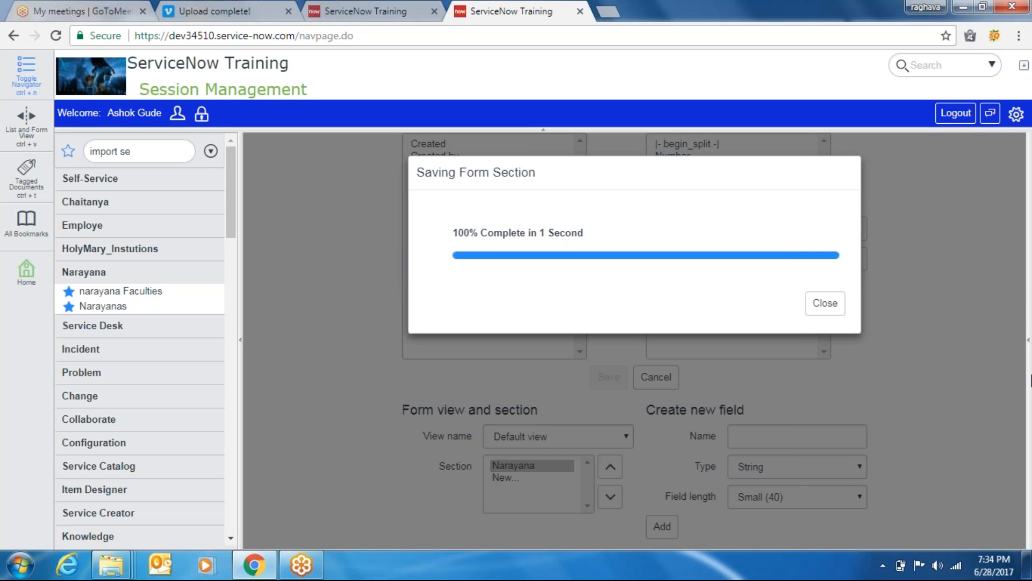
pyautogui.click(832, 305)
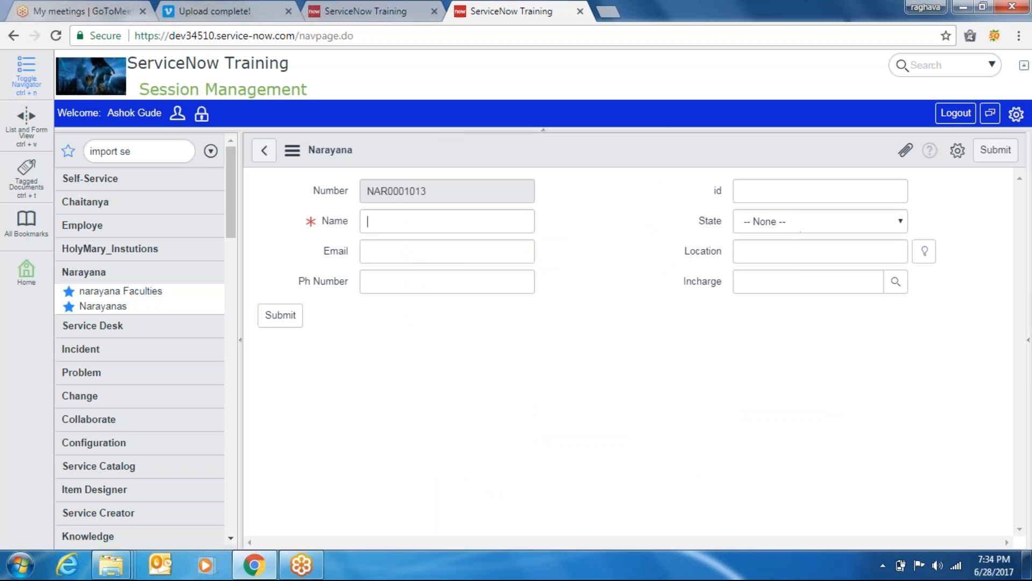
pyautogui.click(366, 9)
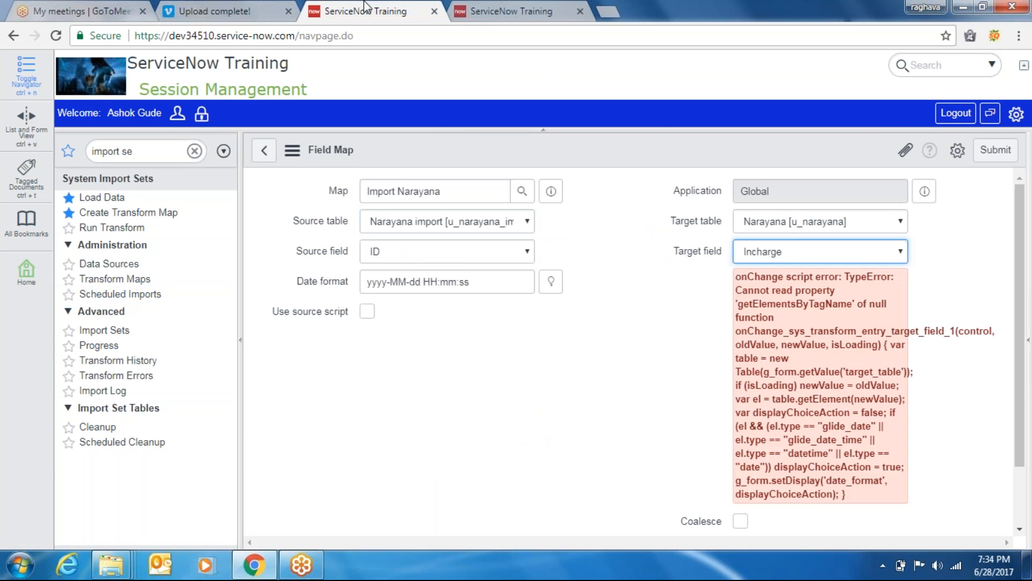
# Reload the Field Map form, confirming leaving the page
pyautogui.click(792, 261)
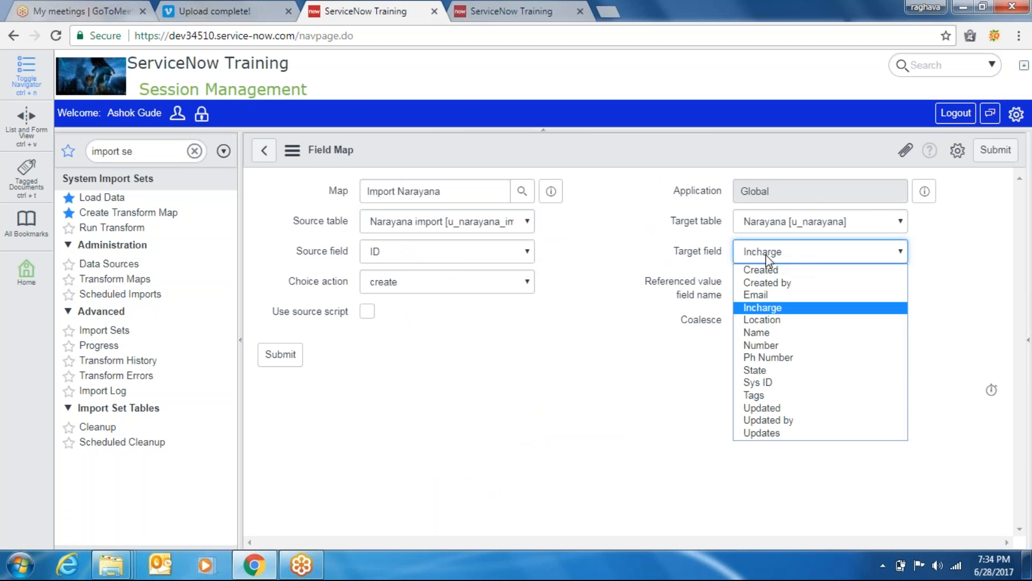
pyautogui.rightClick(591, 145)
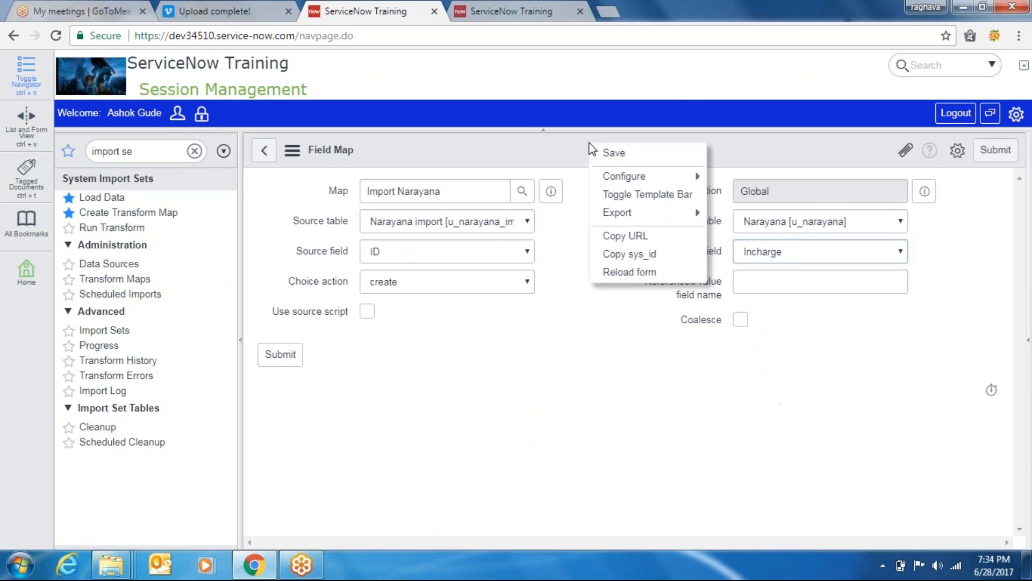
pyautogui.click(635, 273)
pyautogui.click(580, 125)
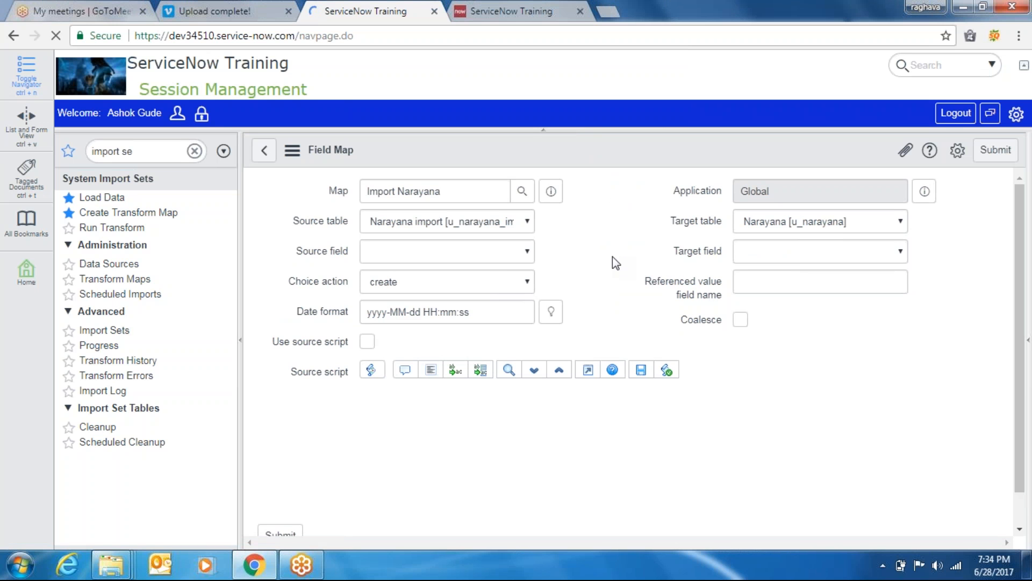
# Map source field ID to target field id and submit the field map
pyautogui.click(510, 253)
pyautogui.press('i')
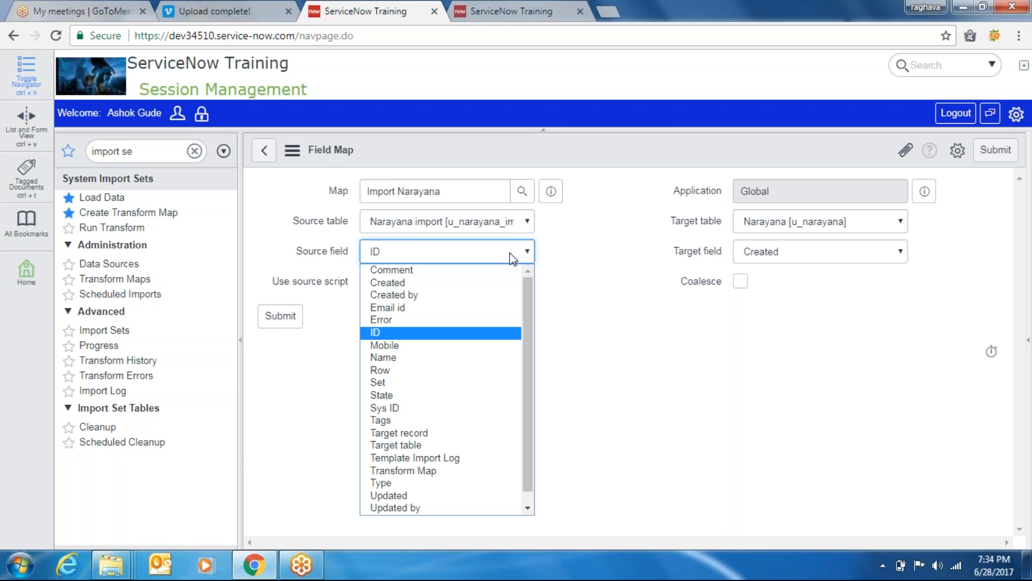
pyautogui.press('Return')
pyautogui.press('Tab')
pyautogui.press('Tab')
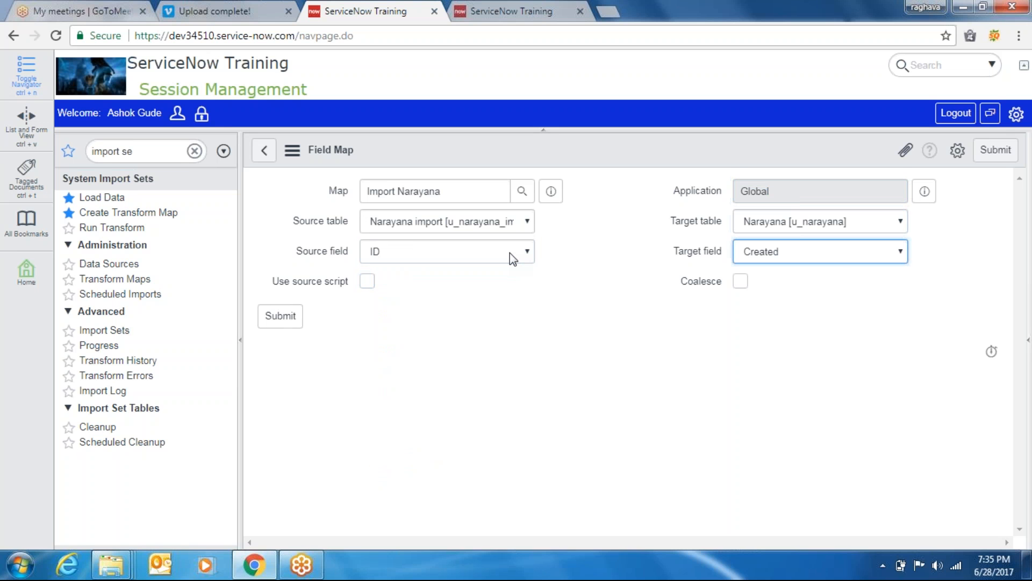
pyautogui.click(791, 259)
pyautogui.press('i')
pyautogui.press('d')
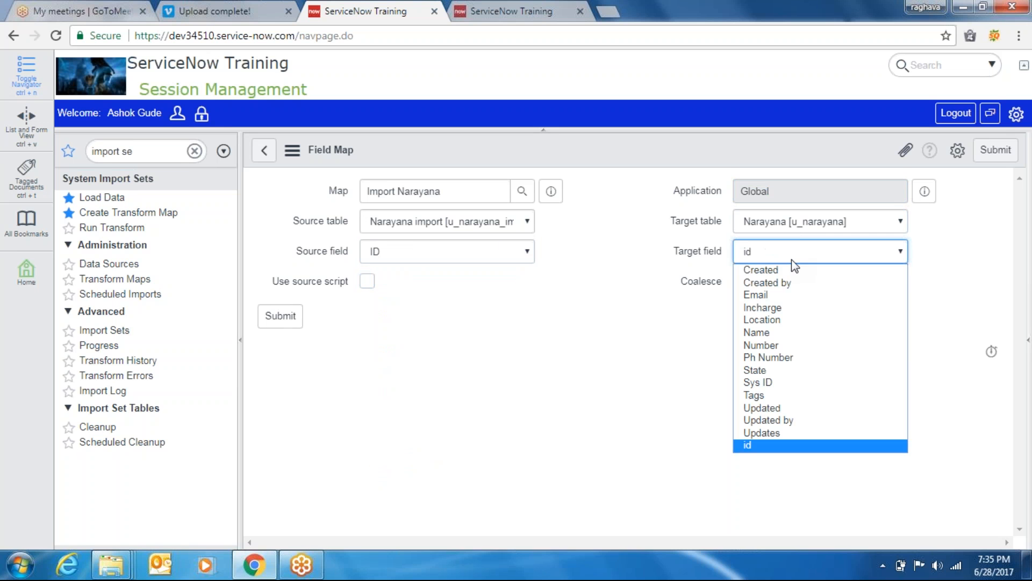
pyautogui.click(750, 447)
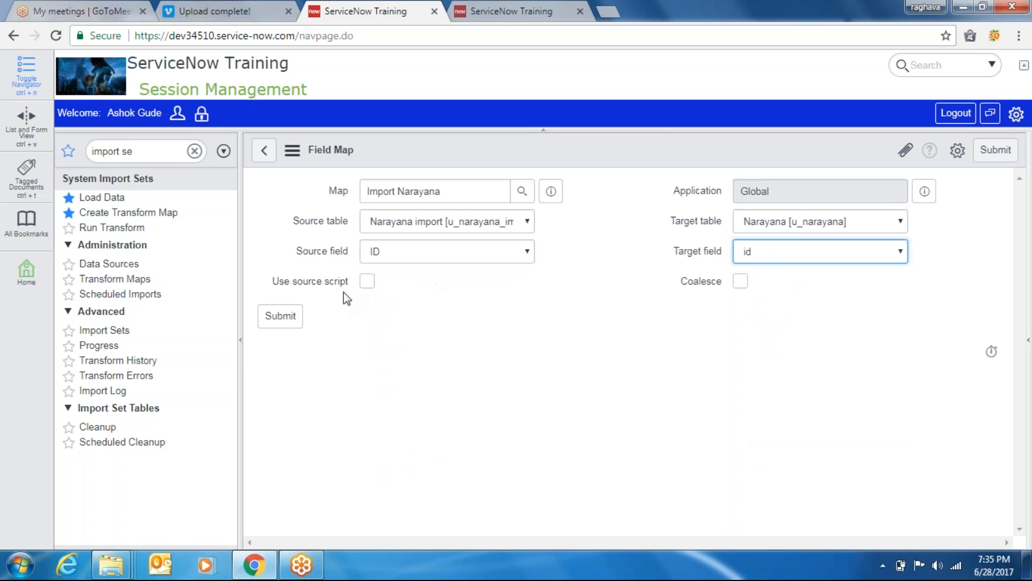
pyautogui.click(281, 317)
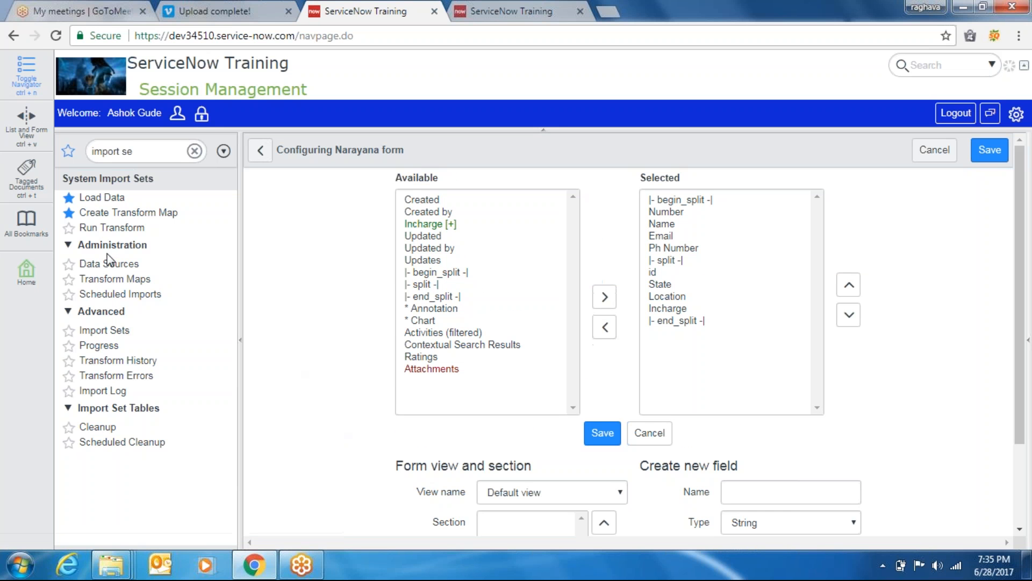
# Open the Import Narayana transform map, review its field maps, and launch its Transform link
pyautogui.click(115, 279)
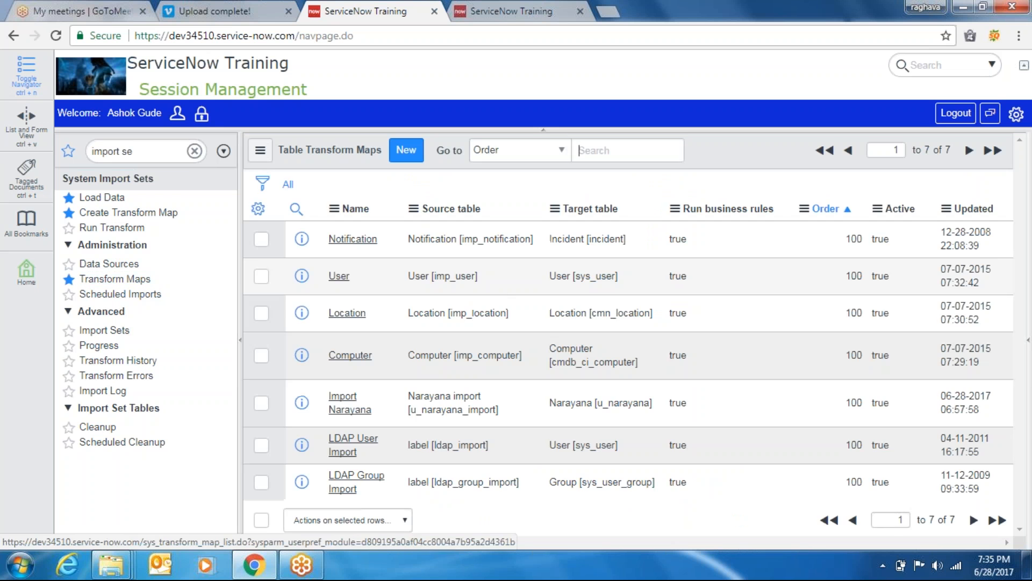
pyautogui.click(349, 412)
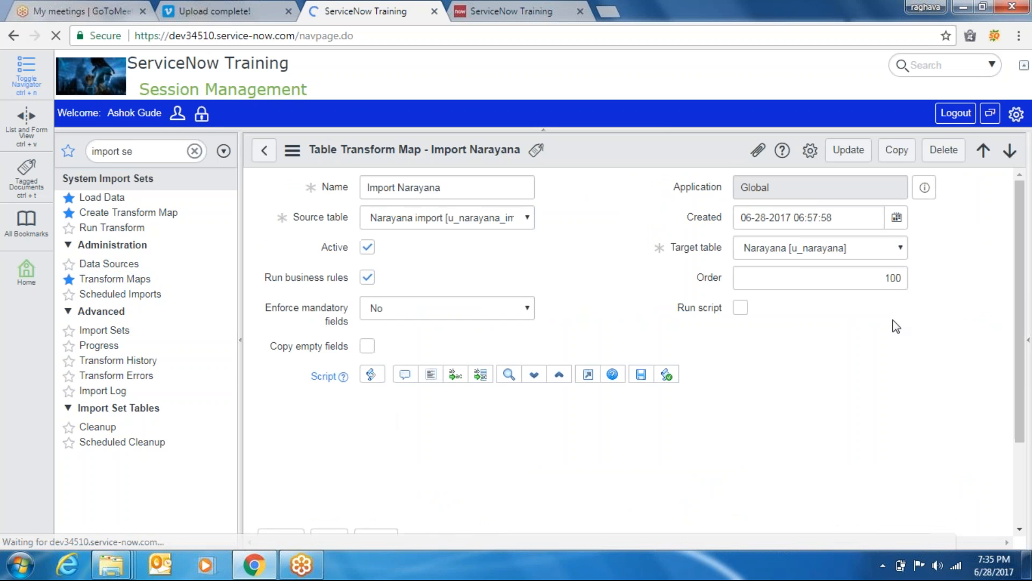
pyautogui.moveTo(1028, 321); pyautogui.dragTo(1030, 430)
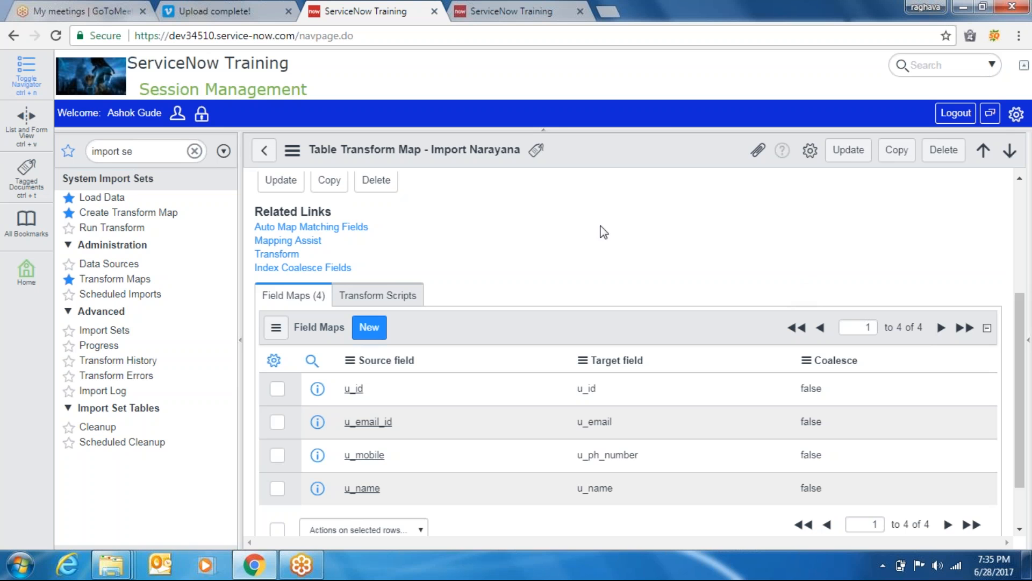
pyautogui.scroll(3, 1009, 267)
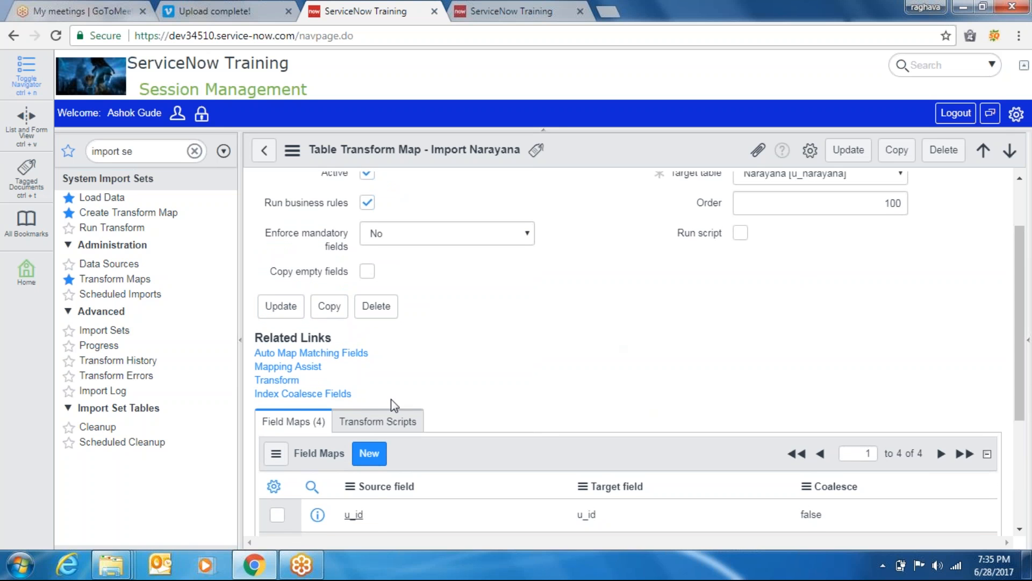
pyautogui.click(284, 381)
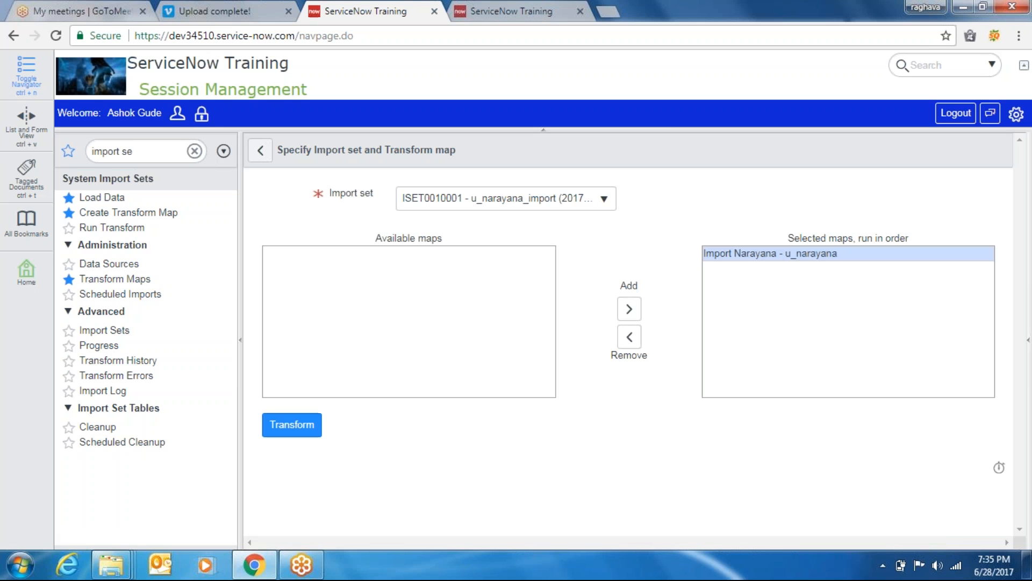
# Transform import set ISET0010001 with Import Narayana, then switch to the other ServiceNow tab
pyautogui.click(605, 202)
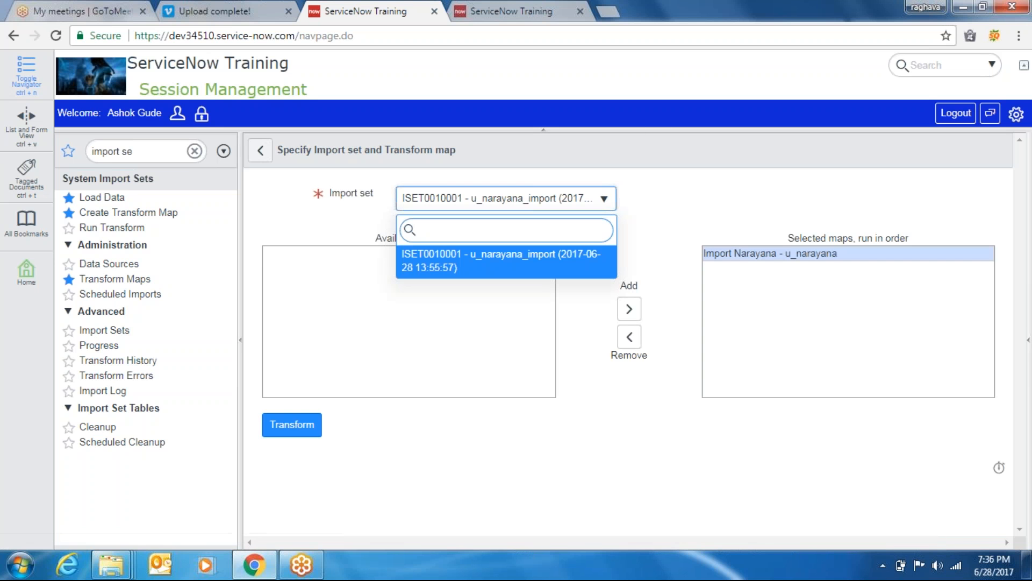
pyautogui.click(531, 265)
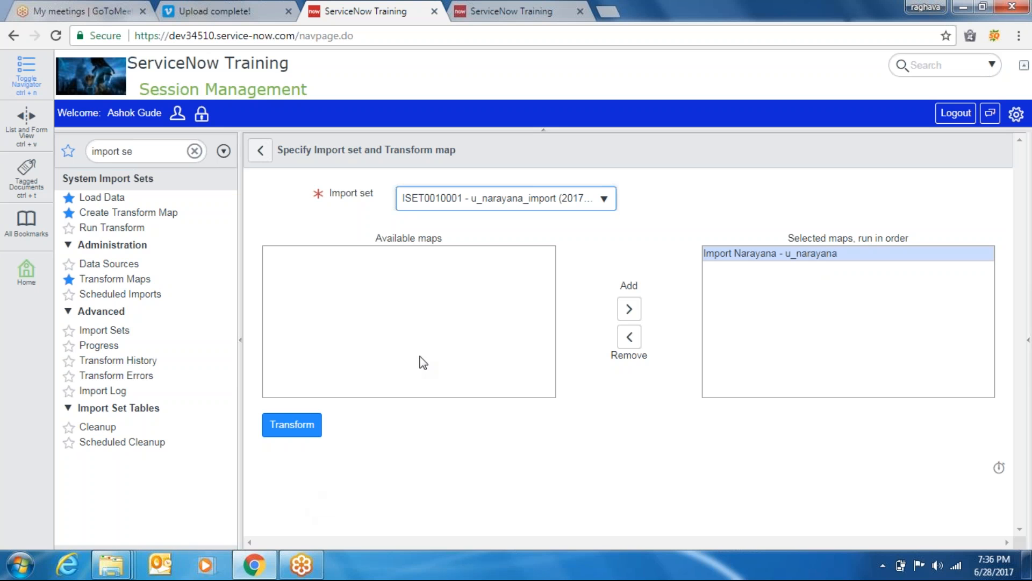
pyautogui.click(294, 424)
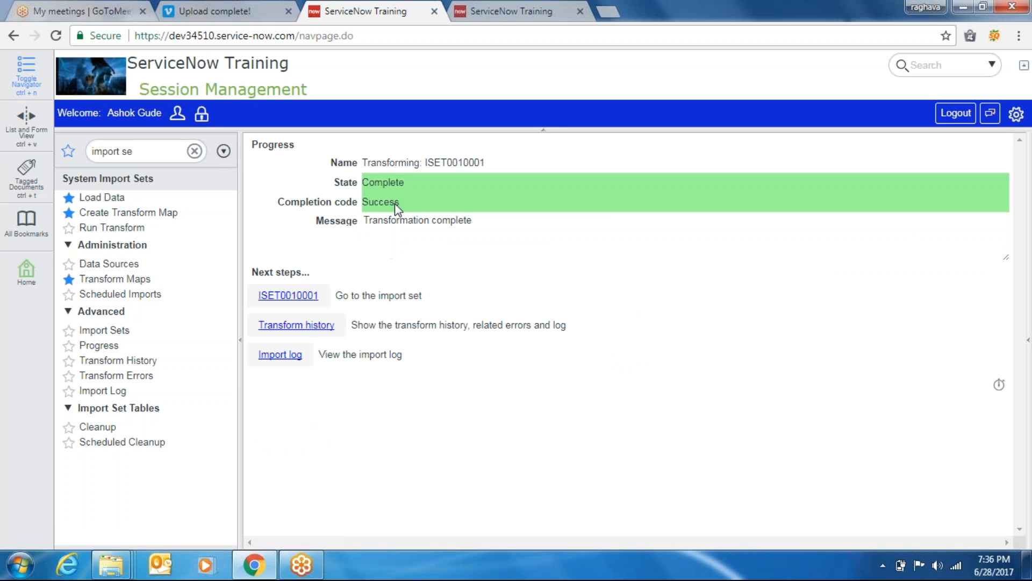
pyautogui.click(520, 8)
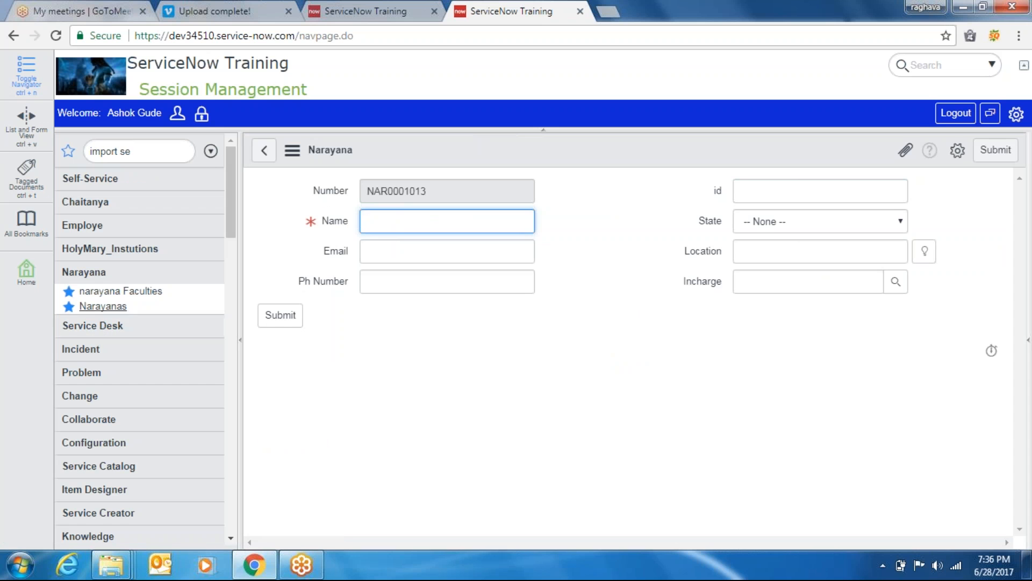
# Open the Narayanas list and add Email and Number as list columns
pyautogui.click(86, 306)
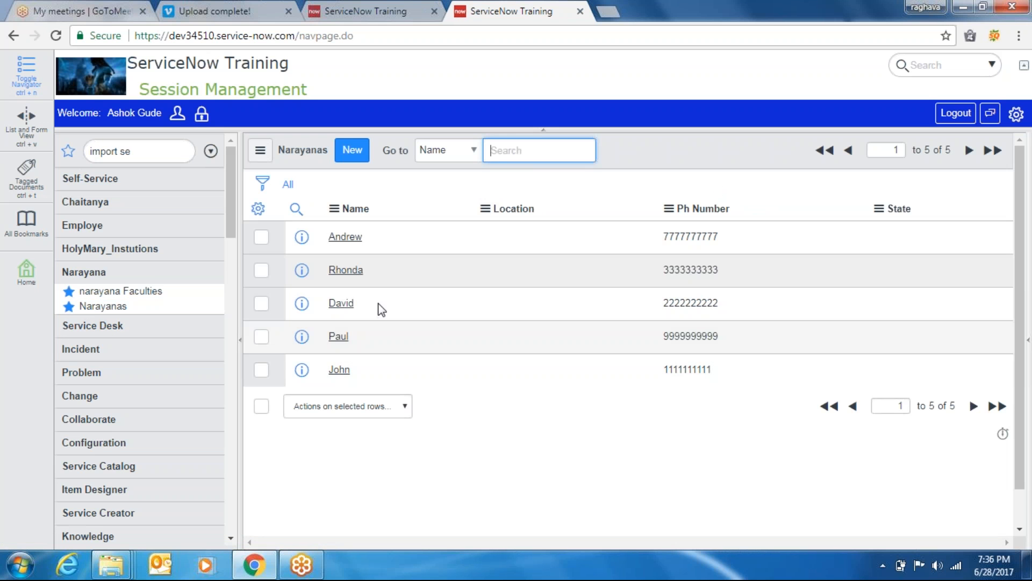
pyautogui.click(258, 214)
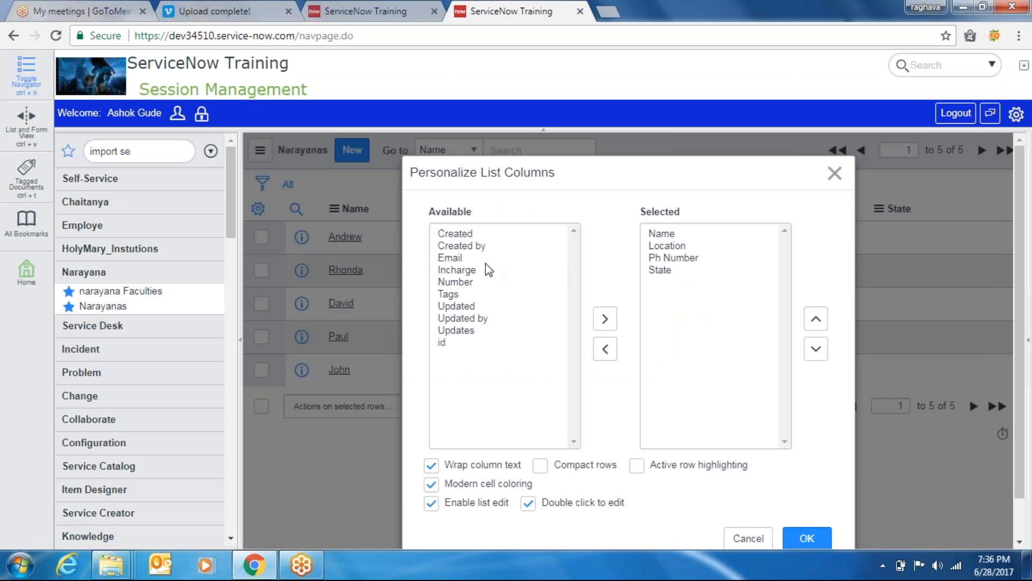
pyautogui.doubleClick(457, 257)
pyautogui.click(470, 270)
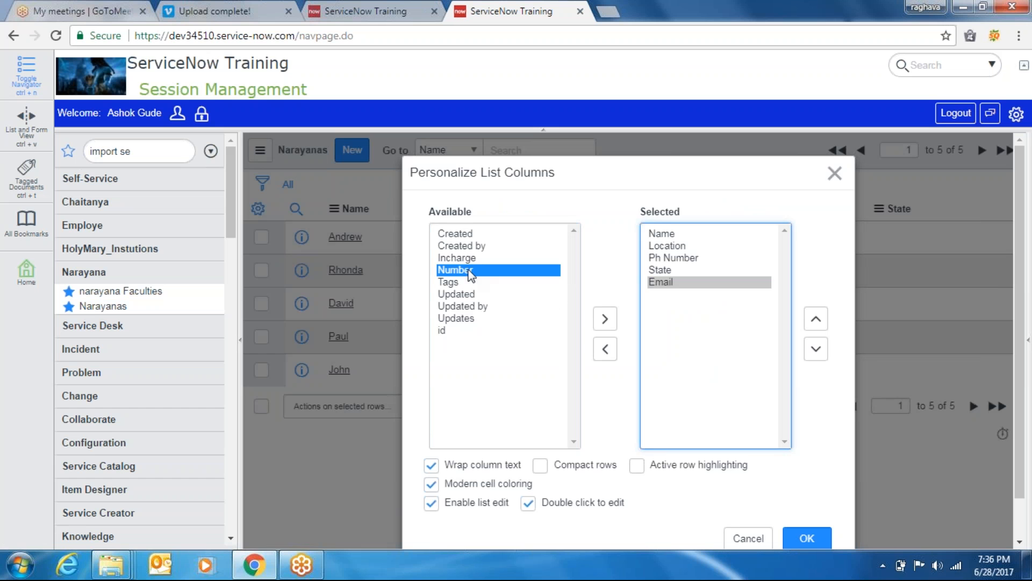
pyautogui.doubleClick(469, 271)
# Remove the State and Location columns and apply the new column layout
pyautogui.click(675, 270)
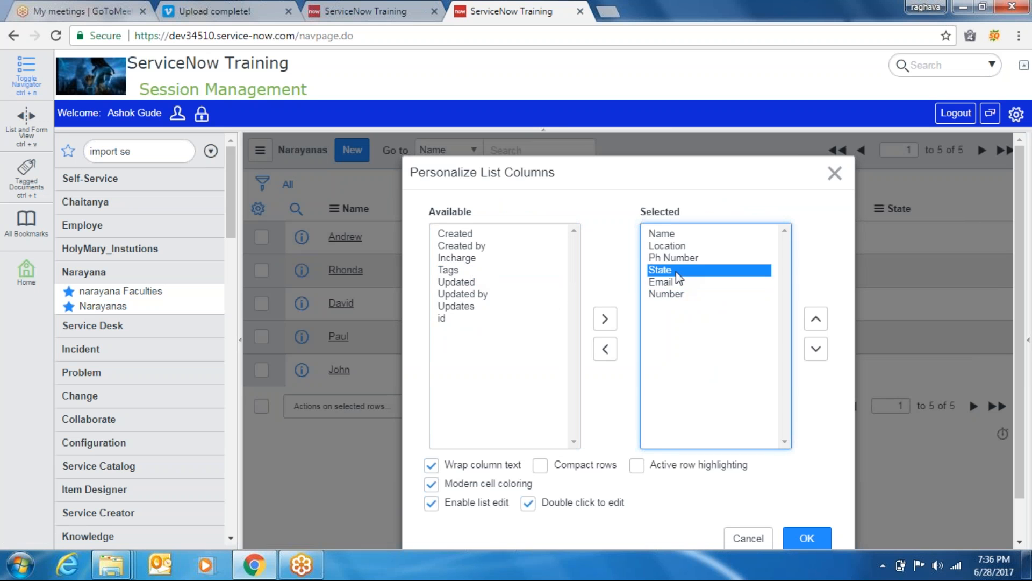
pyautogui.doubleClick(675, 270)
pyautogui.click(671, 247)
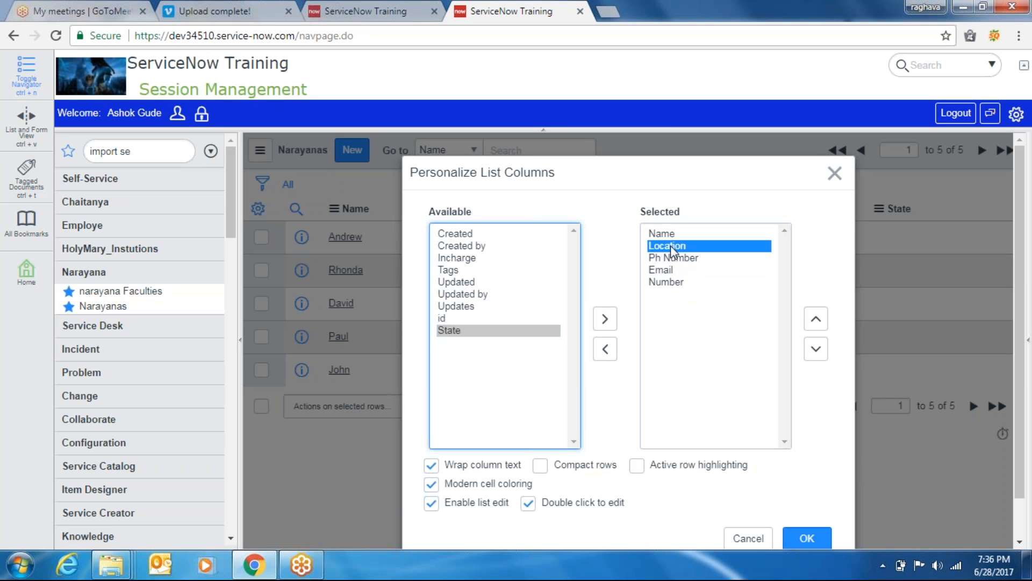
pyautogui.doubleClick(670, 245)
pyautogui.click(808, 539)
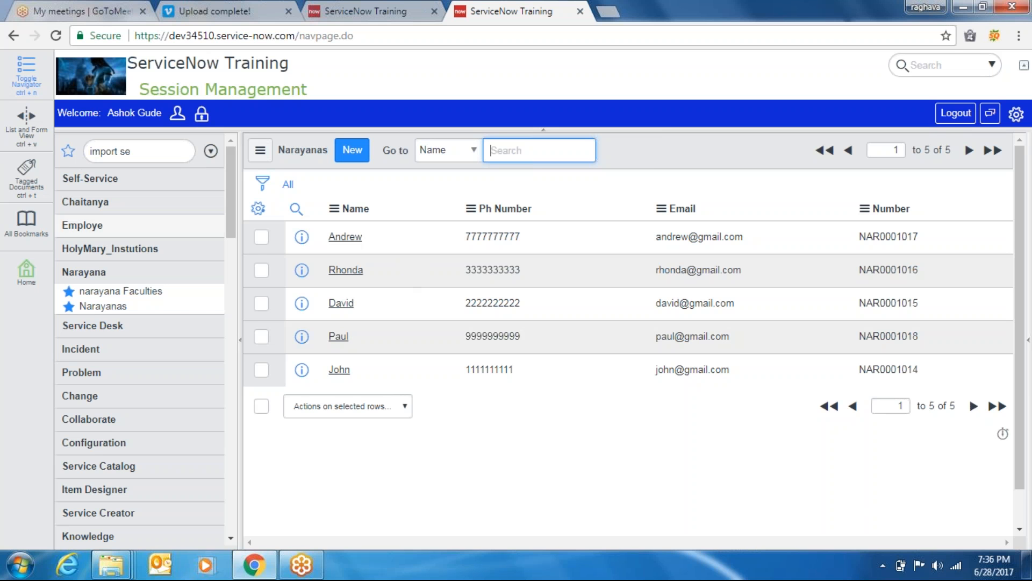
pyautogui.click(472, 425)
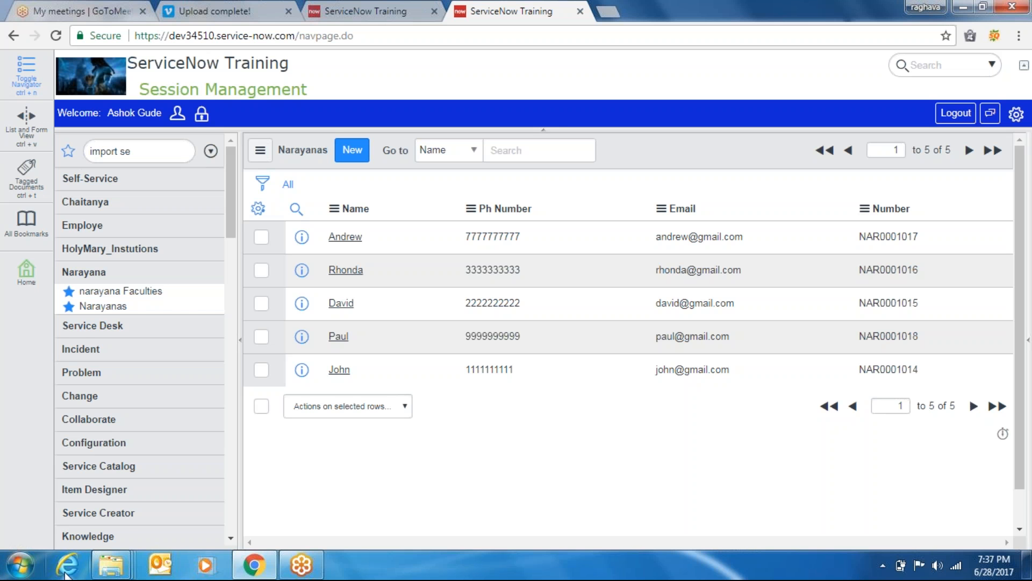
# Open the Import1 workbook in Excel from the Import sets folder window
pyautogui.moveTo(112, 570)
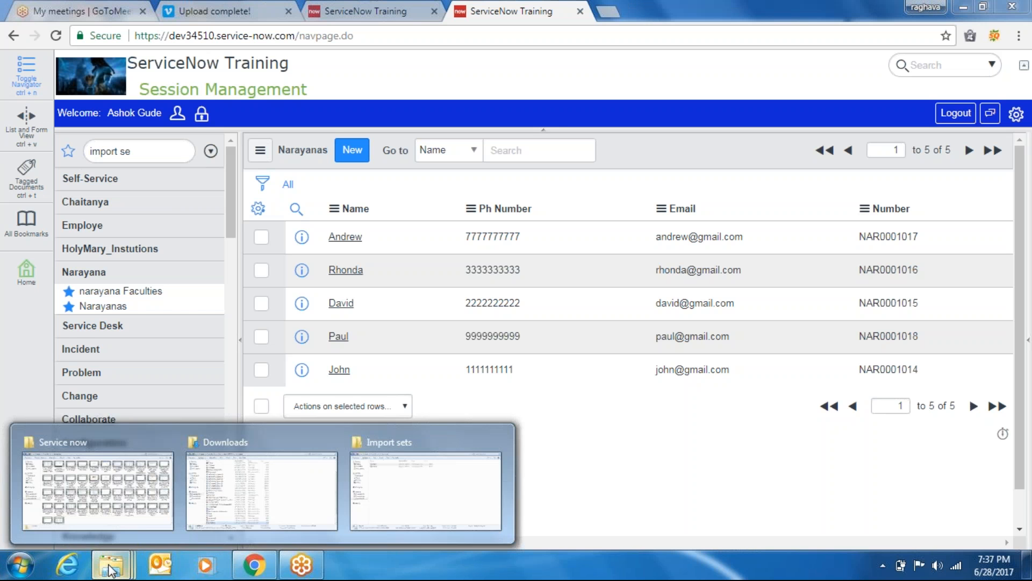
pyautogui.click(396, 484)
pyautogui.doubleClick(179, 113)
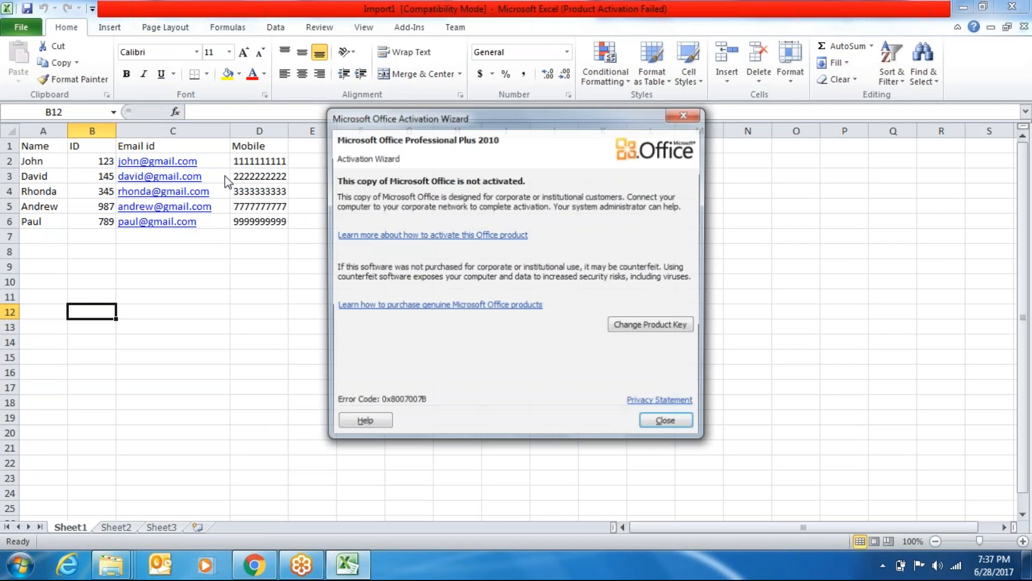
# Dismiss the Office activation notice and remove the trailing letter from the C5 e-mail
pyautogui.click(662, 425)
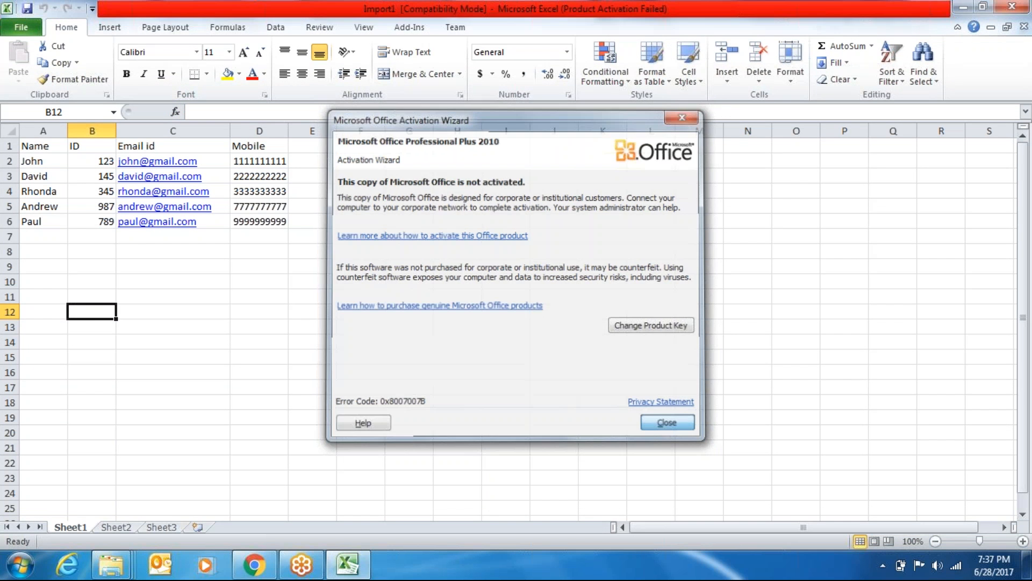
pyautogui.click(228, 214)
pyautogui.press('F2')
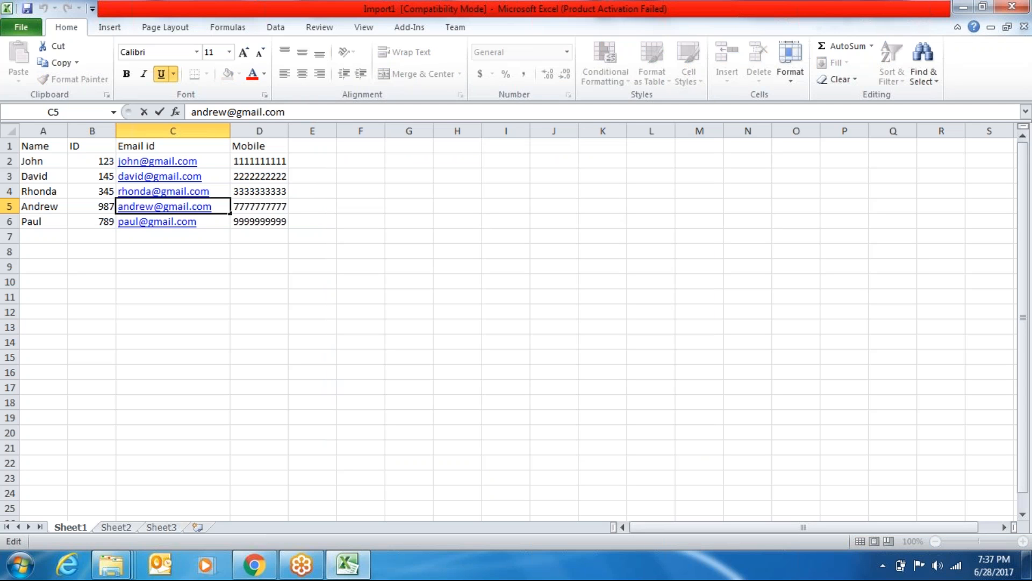
pyautogui.click(221, 113)
pyautogui.press('BackSpace')
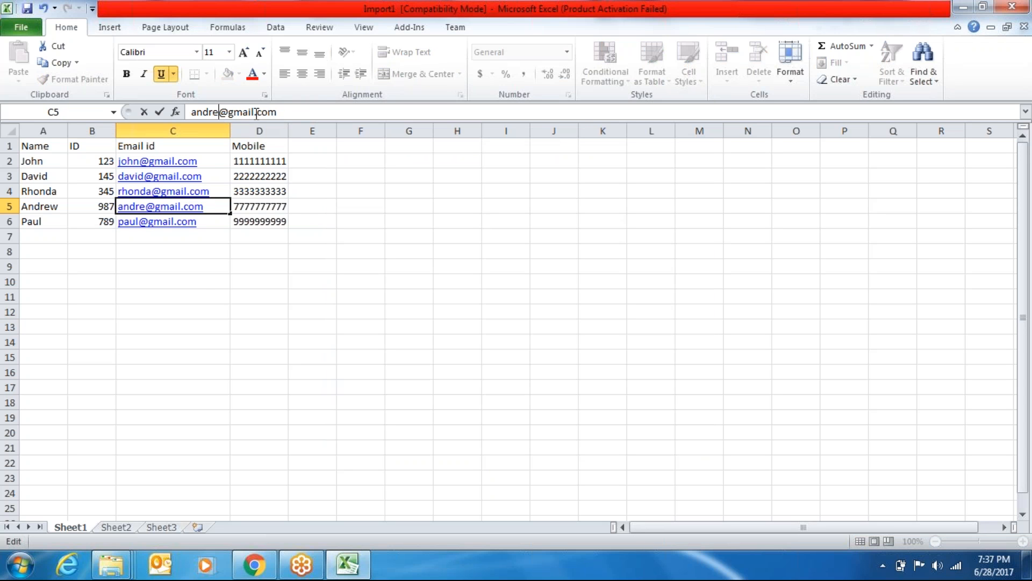
pyautogui.click(207, 281)
# Enter new Mobile numbers in cells D5 and D6
pyautogui.click(258, 208)
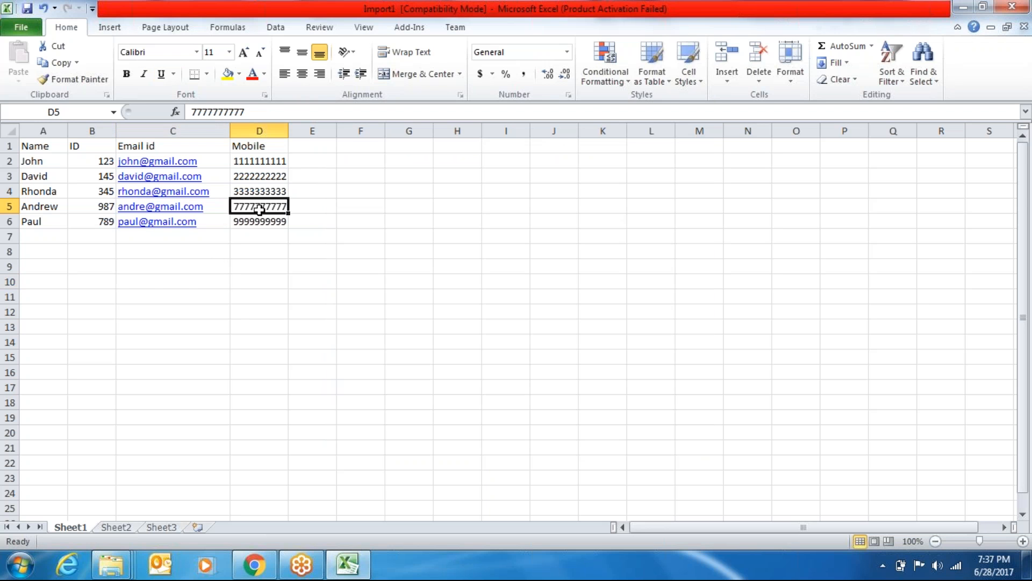
pyautogui.press('BackSpace')
pyautogui.write('88888888')
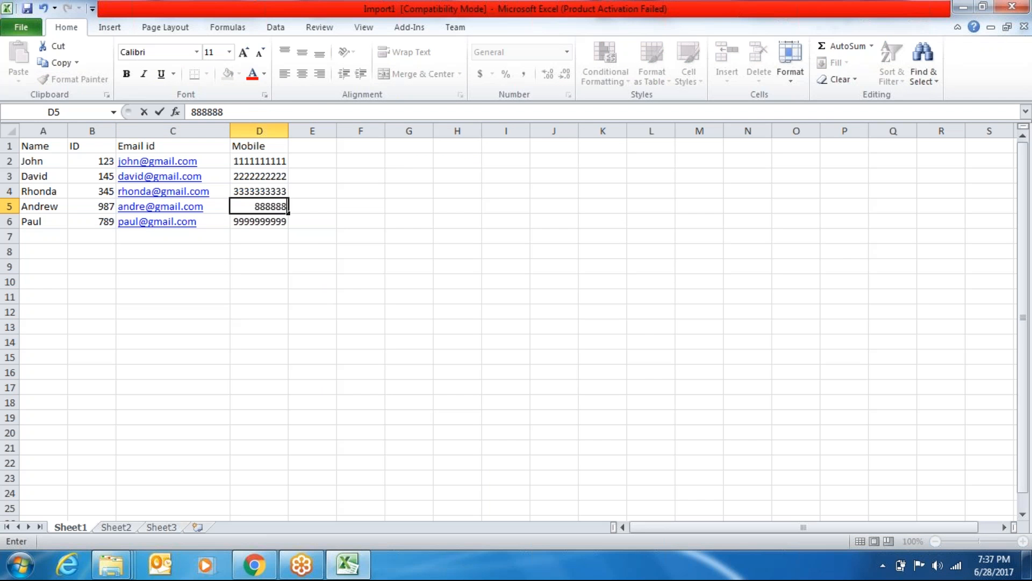
pyautogui.press('Return')
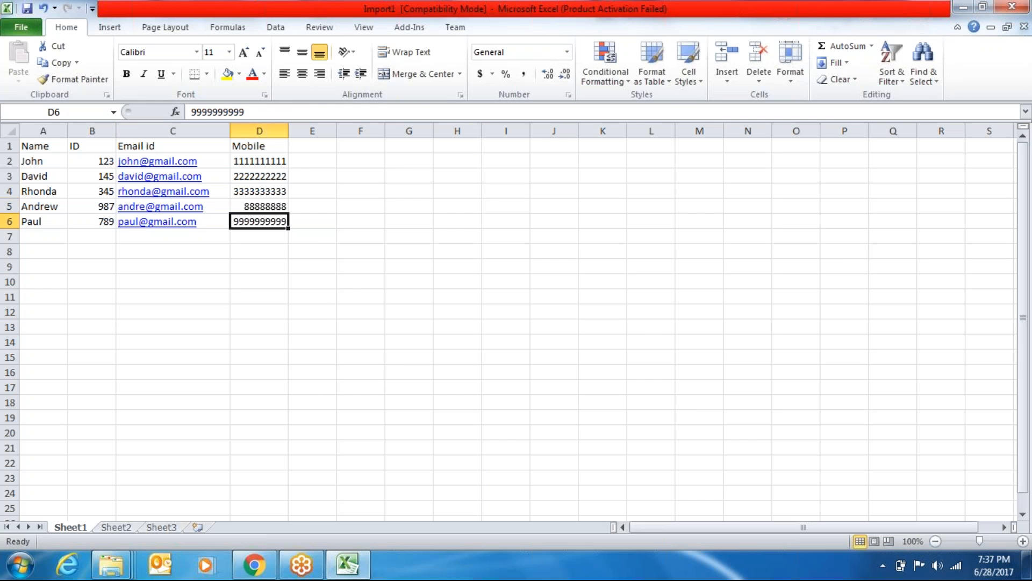
pyautogui.press('BackSpace')
pyautogui.write('7')
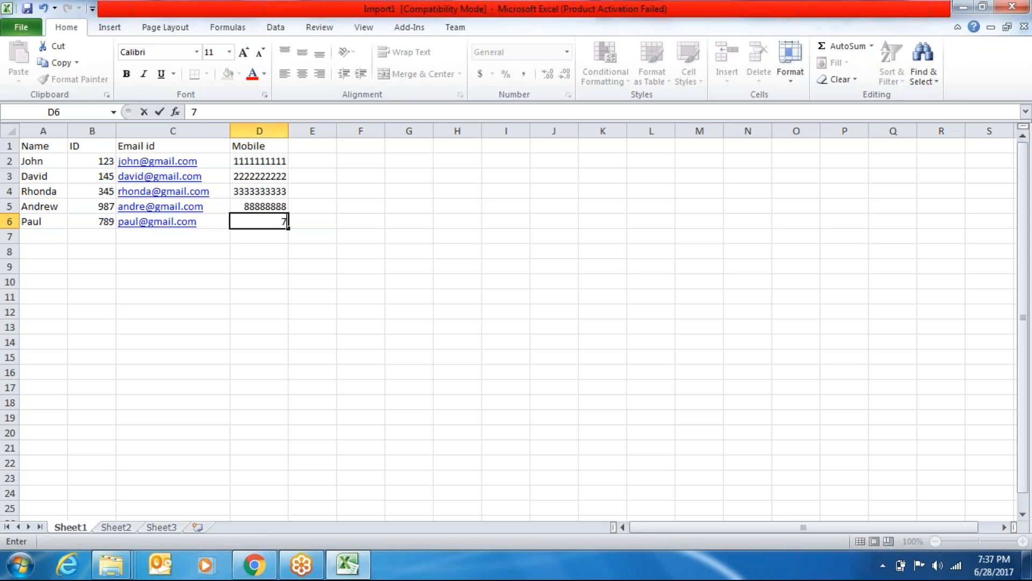
pyautogui.write('777777777')
pyautogui.press('Up')
# Re-enter the D5 Mobile number with the correct number of digits
pyautogui.press('BackSpace')
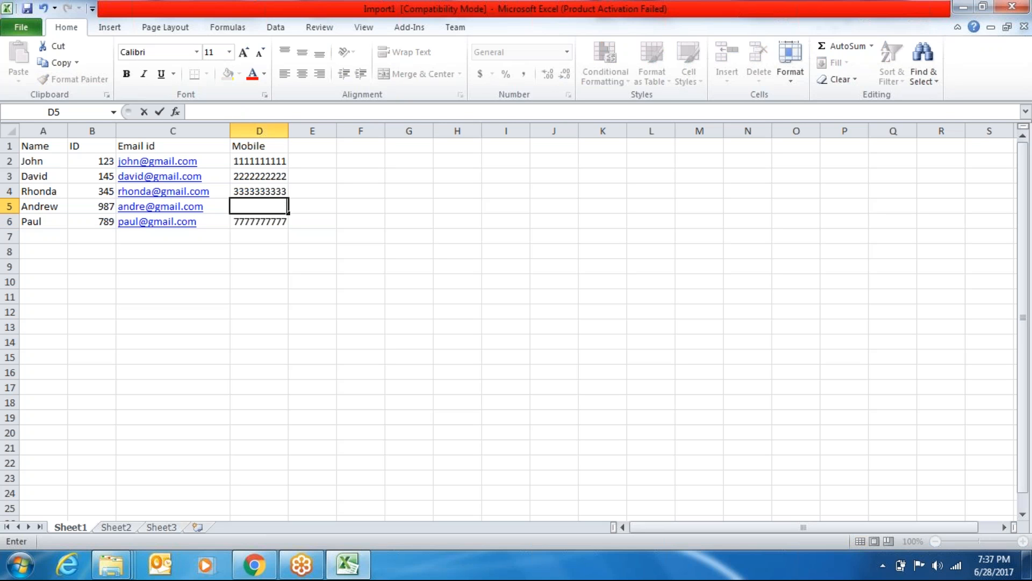
pyautogui.write('77777777777777')
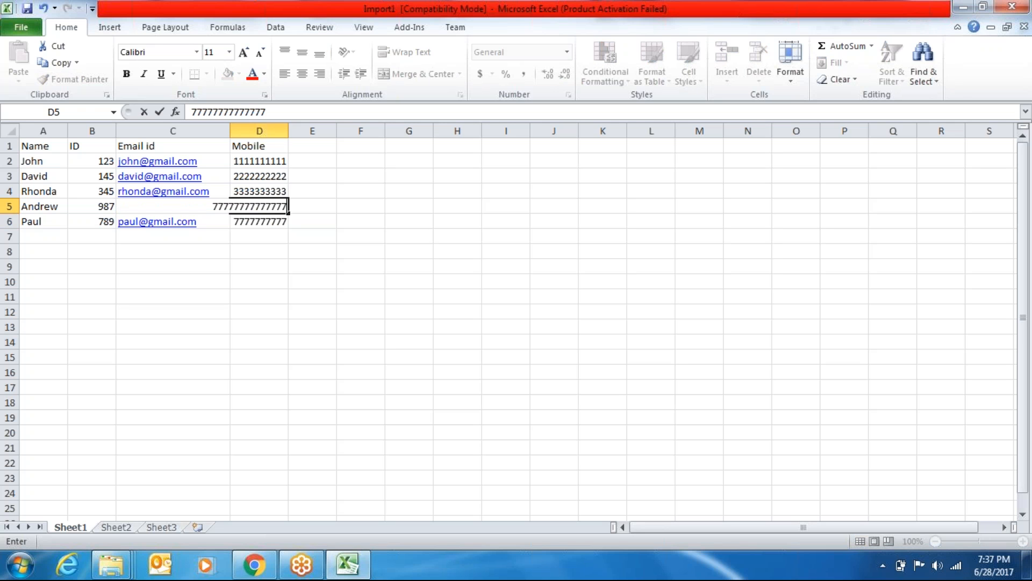
pyautogui.press('BackSpace')
pyautogui.press('BackSpace')
pyautogui.press('BackSpace')
pyautogui.press('BackSpace')
pyautogui.press('BackSpace')
pyautogui.press('BackSpace')
pyautogui.press('BackSpace')
pyautogui.press('BackSpace')
pyautogui.press('BackSpace')
pyautogui.press('BackSpace')
pyautogui.press('BackSpace')
pyautogui.press('BackSpace')
pyautogui.press('BackSpace')
pyautogui.press('BackSpace')
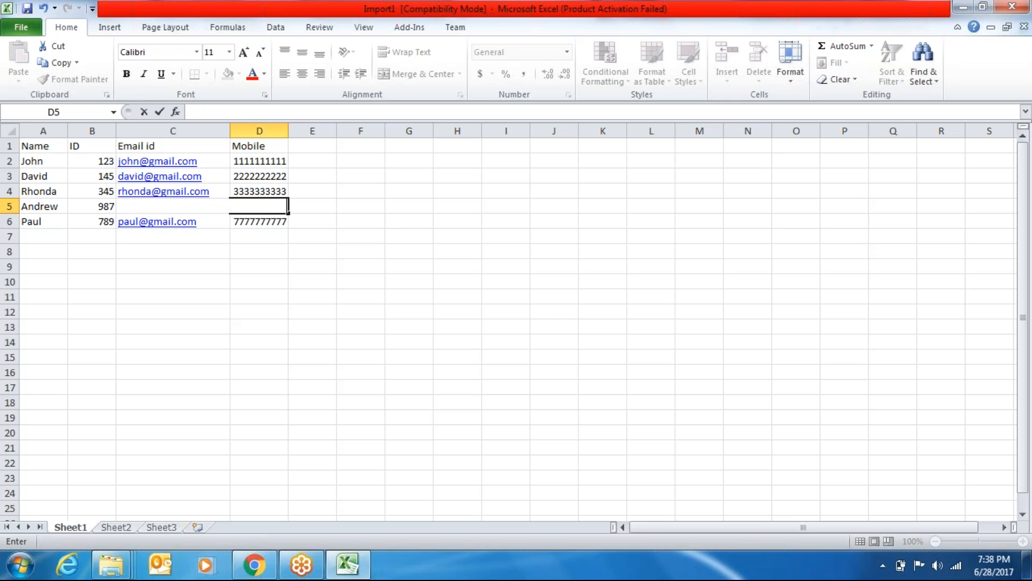
pyautogui.press('F2')
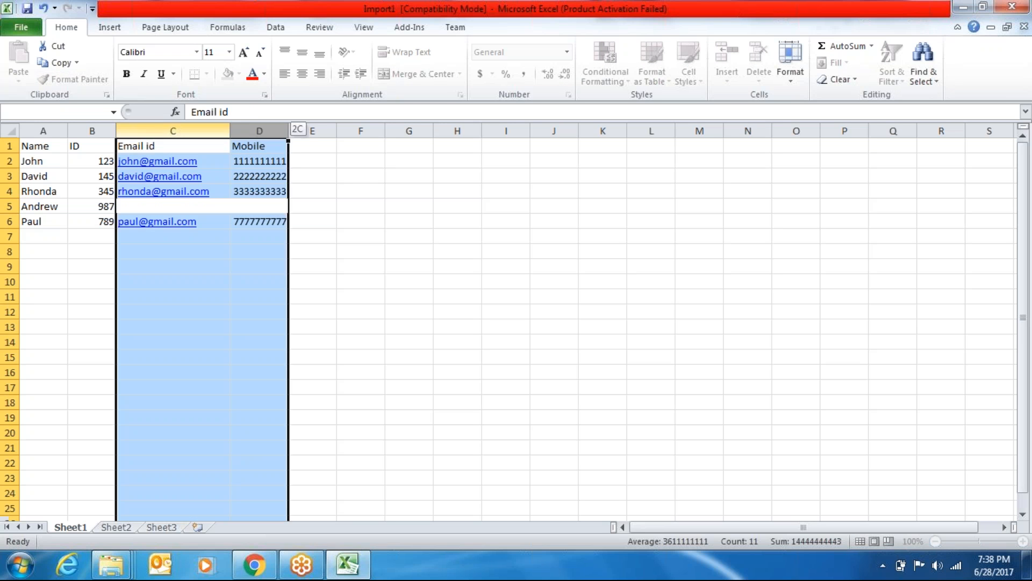
pyautogui.moveTo(230, 131); pyautogui.dragTo(309, 131)
pyautogui.click(310, 131)
pyautogui.moveTo(407, 206); pyautogui.dragTo(267, 207)
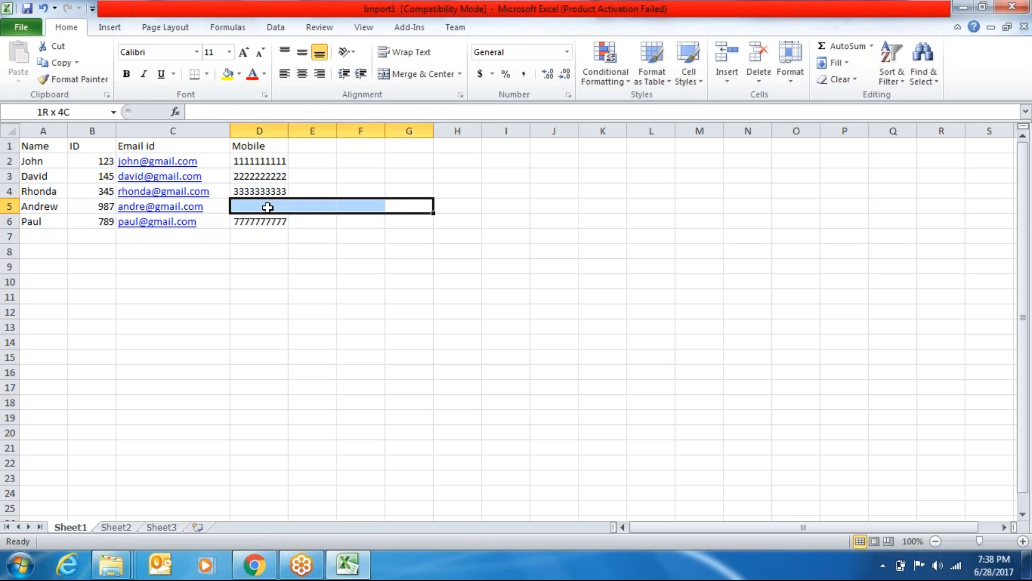
pyautogui.click(268, 207)
pyautogui.write('77777')
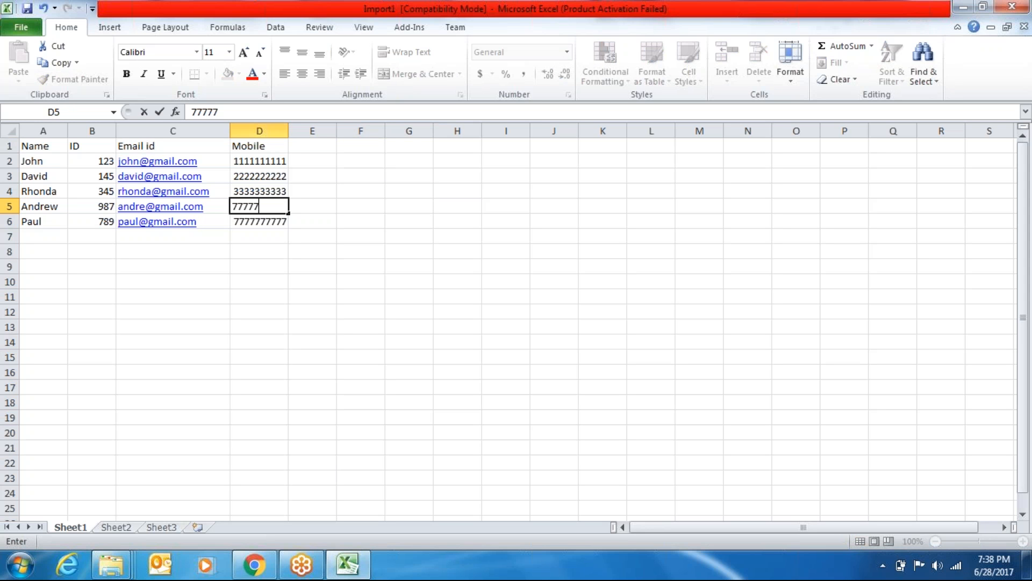
pyautogui.press('BackSpace')
pyautogui.press('BackSpace')
pyautogui.press('BackSpace')
pyautogui.press('BackSpace')
pyautogui.press('BackSpace')
pyautogui.write('2')
pyautogui.press('BackSpace')
pyautogui.write('88888888')
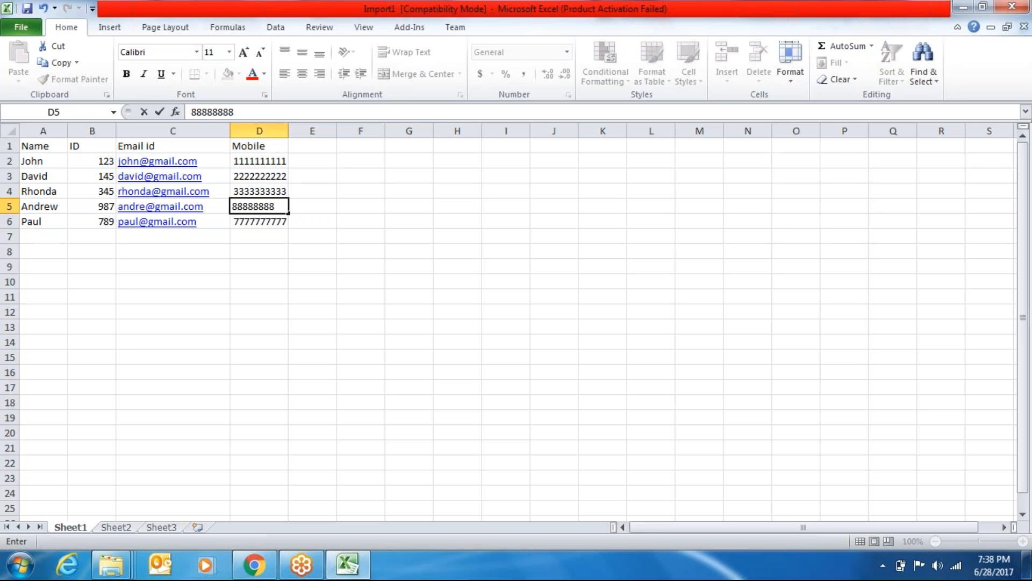
pyautogui.write('8')
pyautogui.click(276, 193)
# Replace the Mobile numbers in cells D4, D3 and D2 with new values
pyautogui.press('BackSpace')
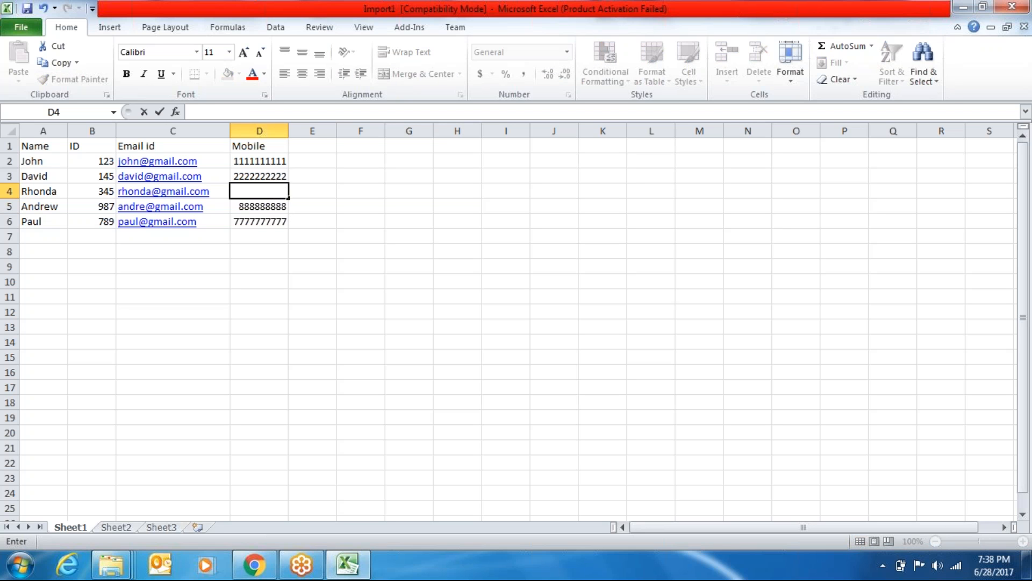
pyautogui.write('666666666')
pyautogui.click(275, 178)
pyautogui.press('BackSpace')
pyautogui.write('123456')
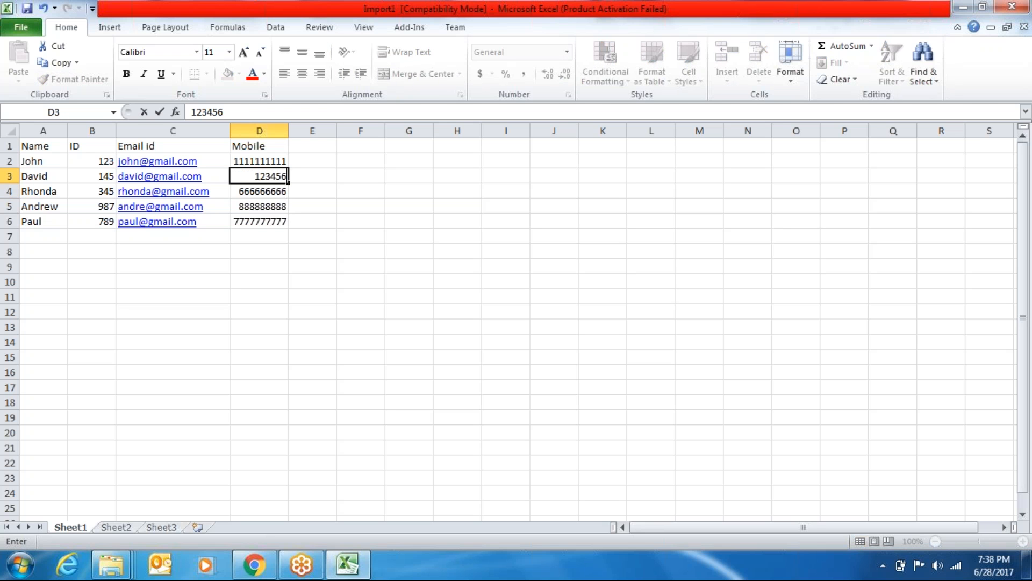
pyautogui.write('7890')
pyautogui.click(274, 162)
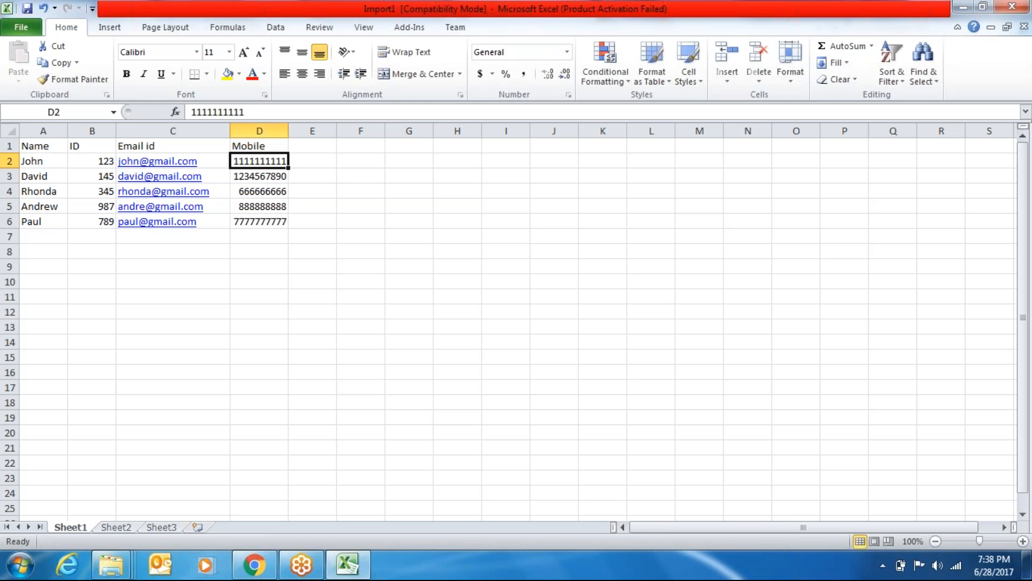
pyautogui.press('BackSpace')
pyautogui.write('987543210')
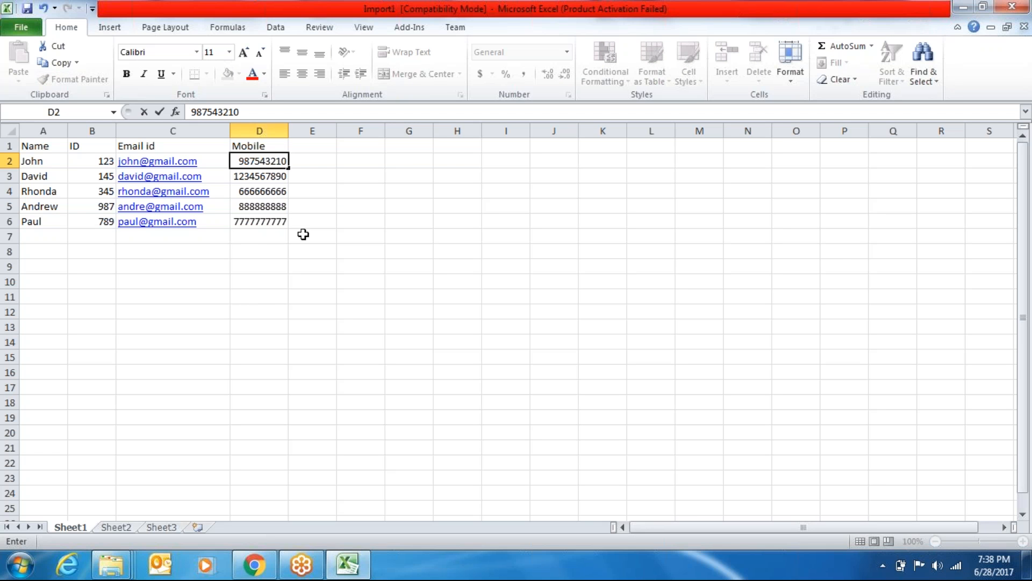
# Delete one letter from the C3 e-mail, then close the Import1 workbook
pyautogui.click(215, 178)
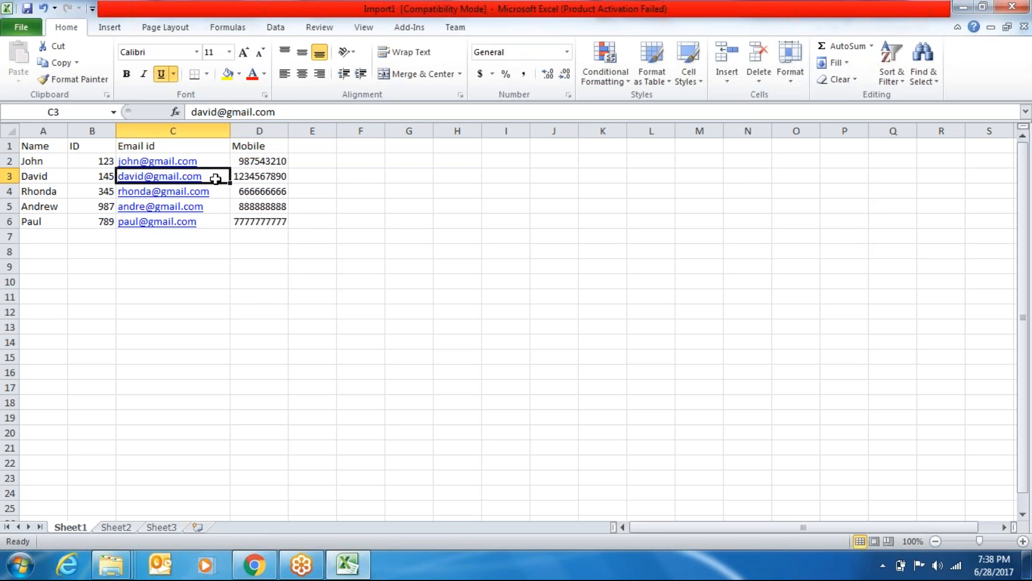
pyautogui.press('Left')
pyautogui.press('Right')
pyautogui.click(214, 111)
pyautogui.press('Delete')
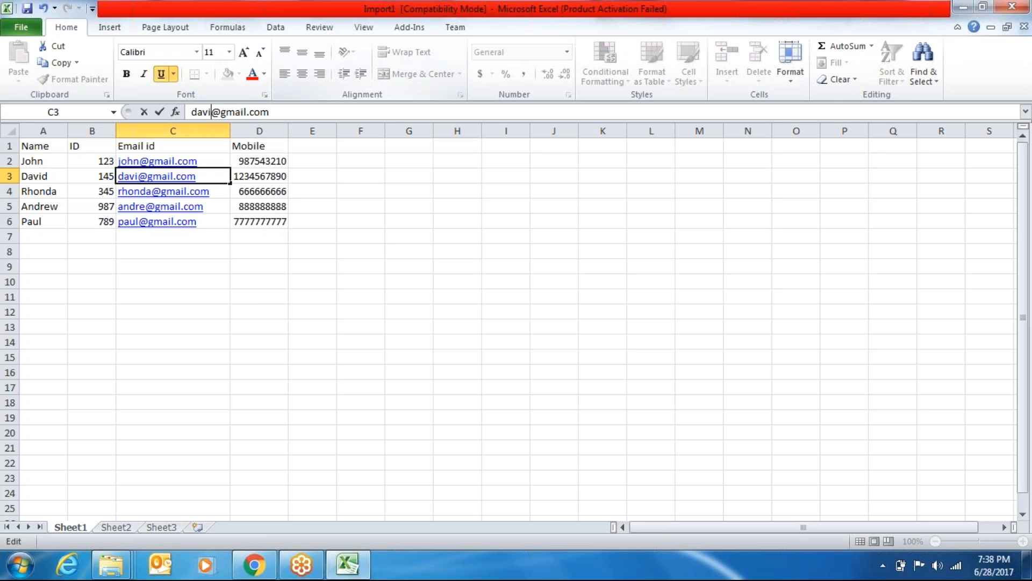
pyautogui.click(598, 233)
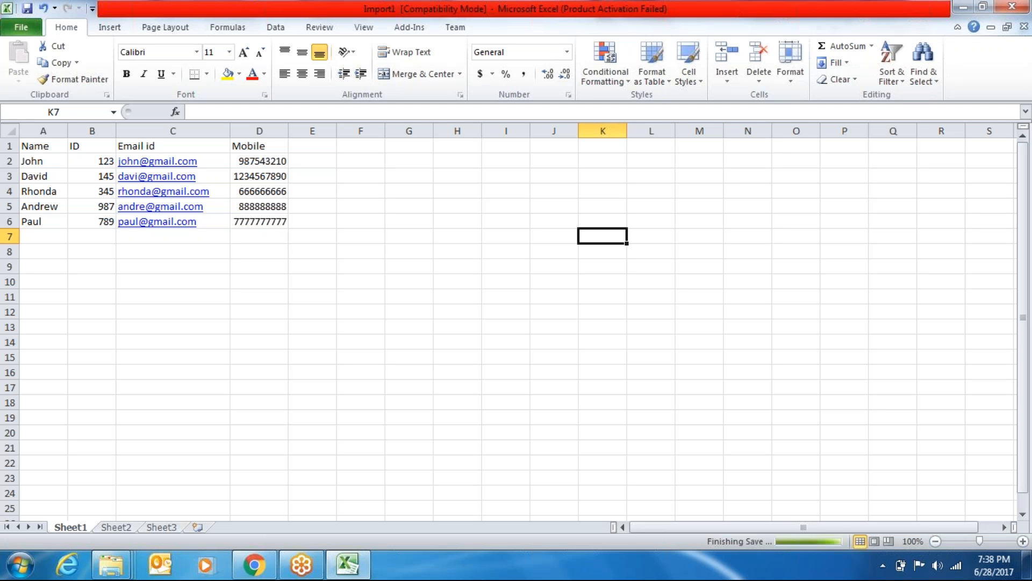
pyautogui.click(1012, 7)
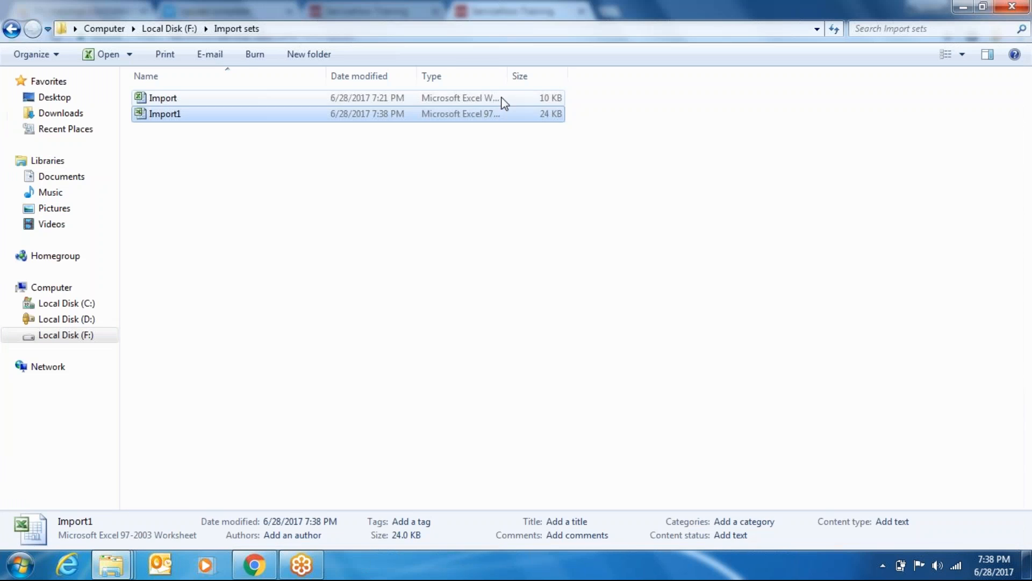
# On ServiceNow's Load Data form, target the existing Narayana import table and choose Import1.xls
pyautogui.click(253, 565)
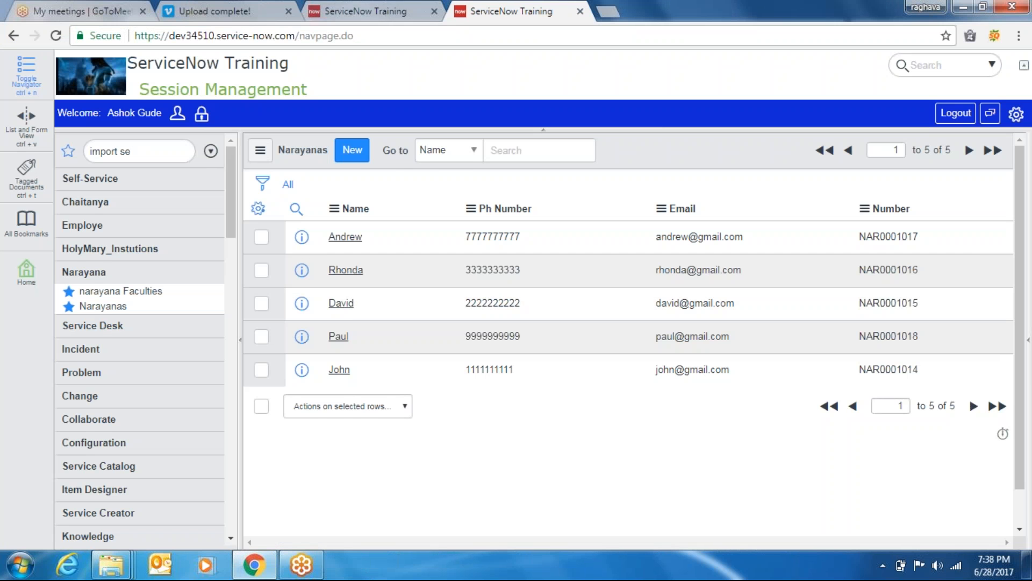
pyautogui.click(365, 10)
pyautogui.click(114, 199)
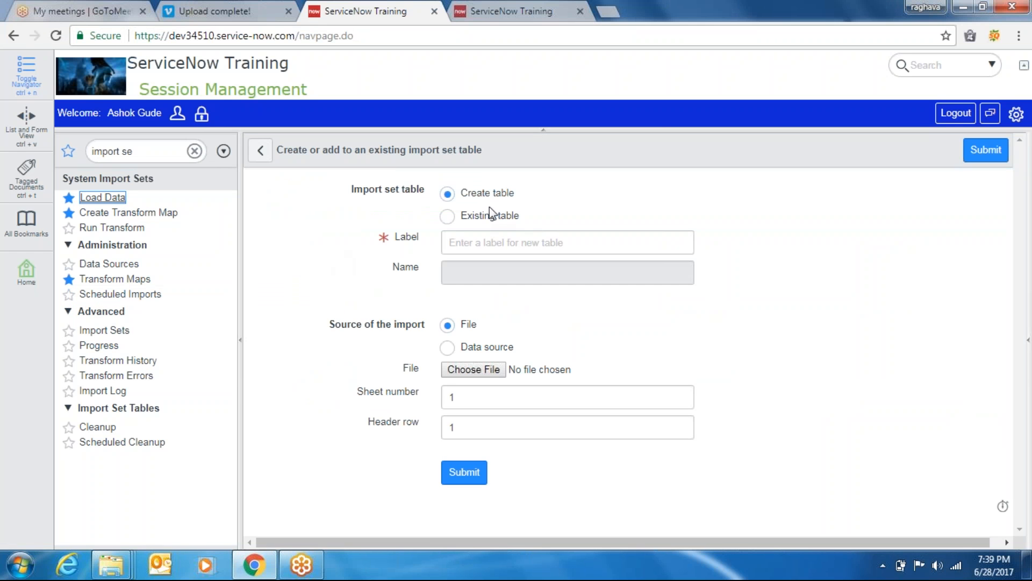
pyautogui.click(448, 217)
pyautogui.click(512, 246)
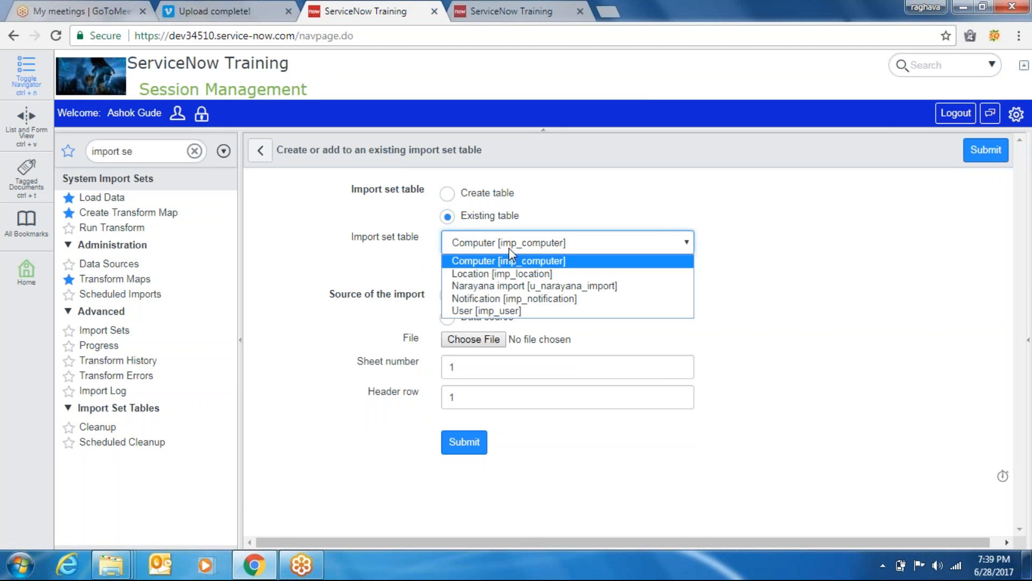
pyautogui.click(508, 288)
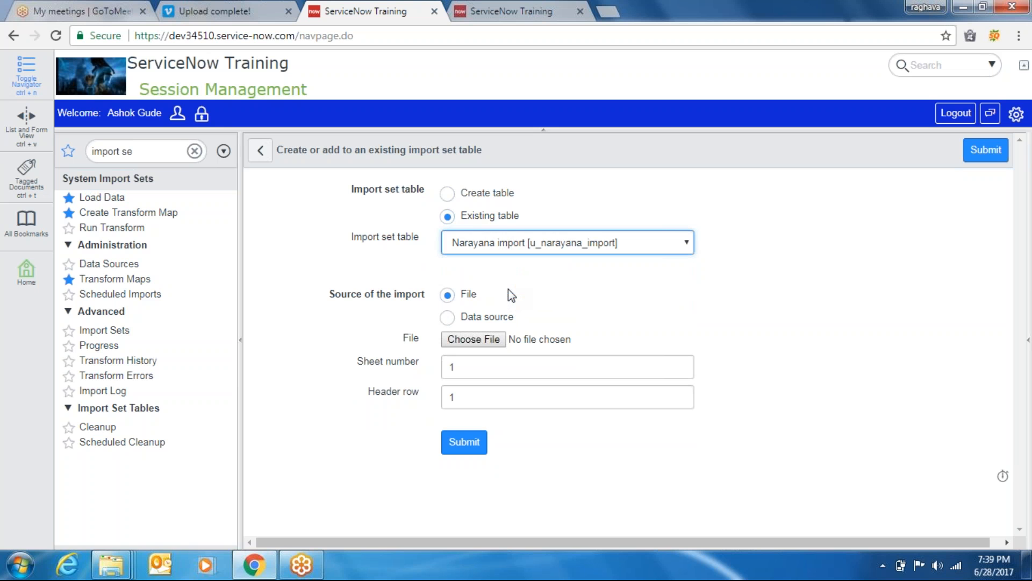
pyautogui.click(458, 340)
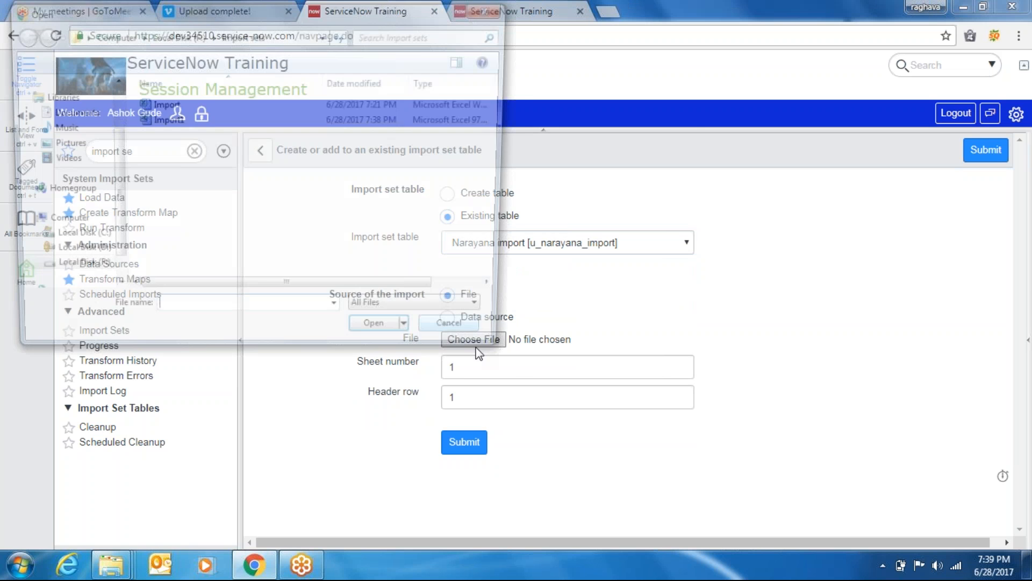
pyautogui.doubleClick(162, 121)
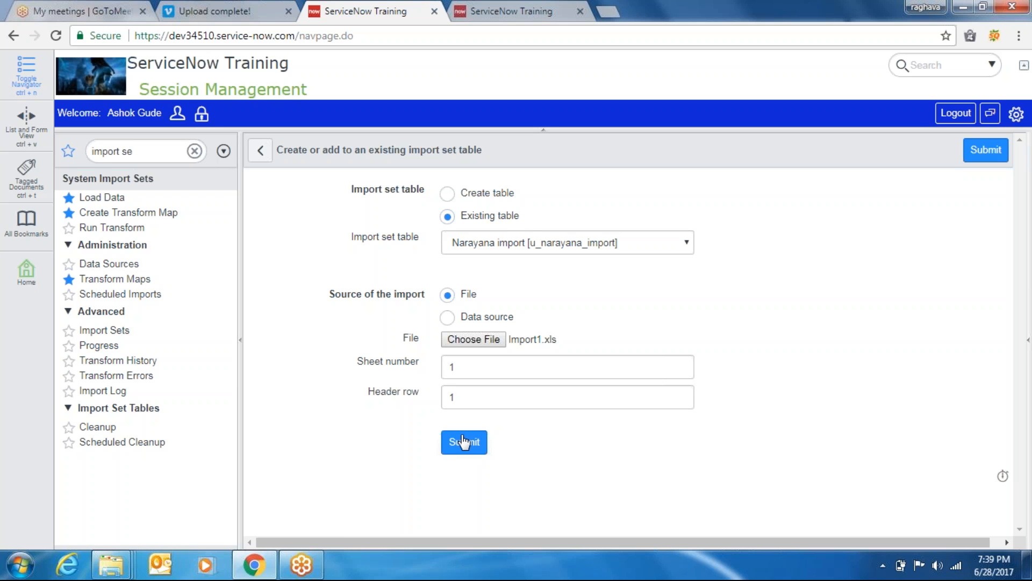
# Load Import1.xls into import set ISET0010002 and open its Transform page with Import Narayana
pyautogui.click(467, 442)
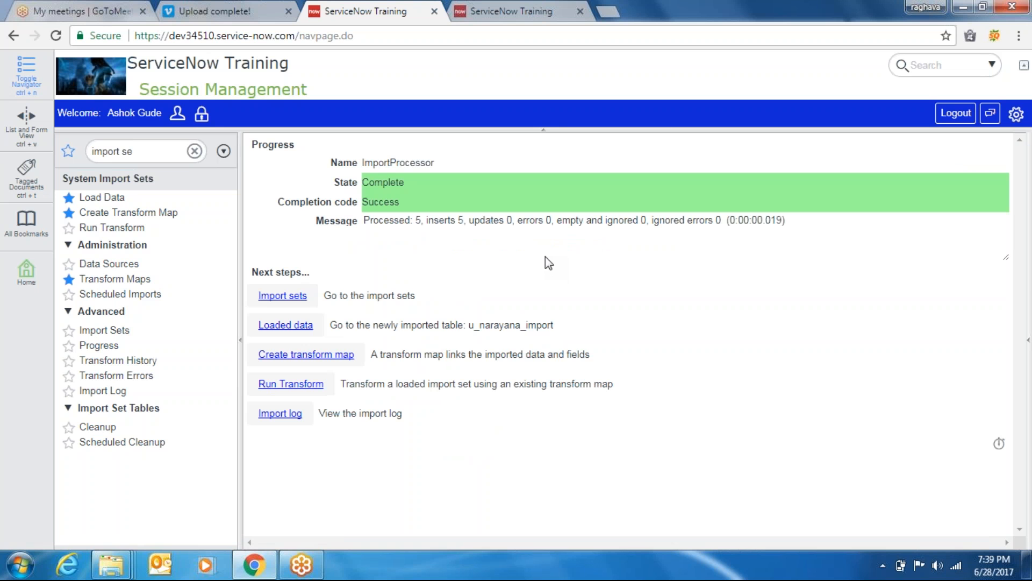
pyautogui.click(296, 299)
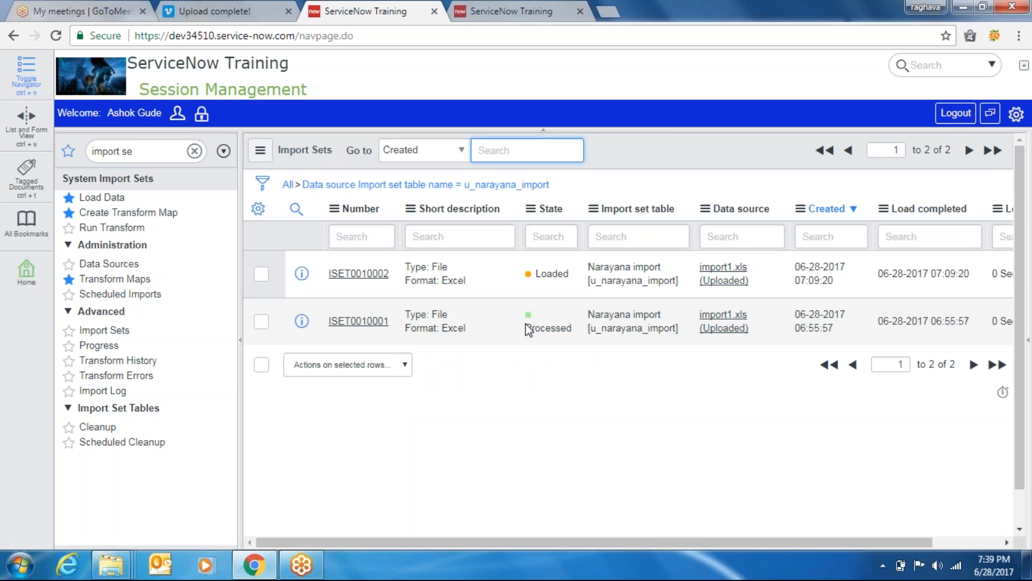
pyautogui.click(358, 273)
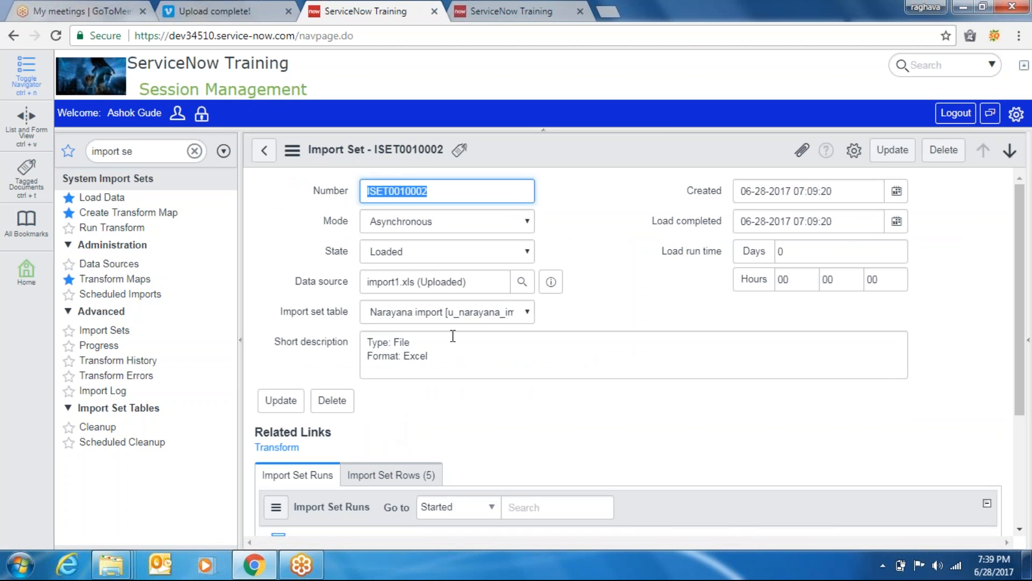
pyautogui.click(281, 448)
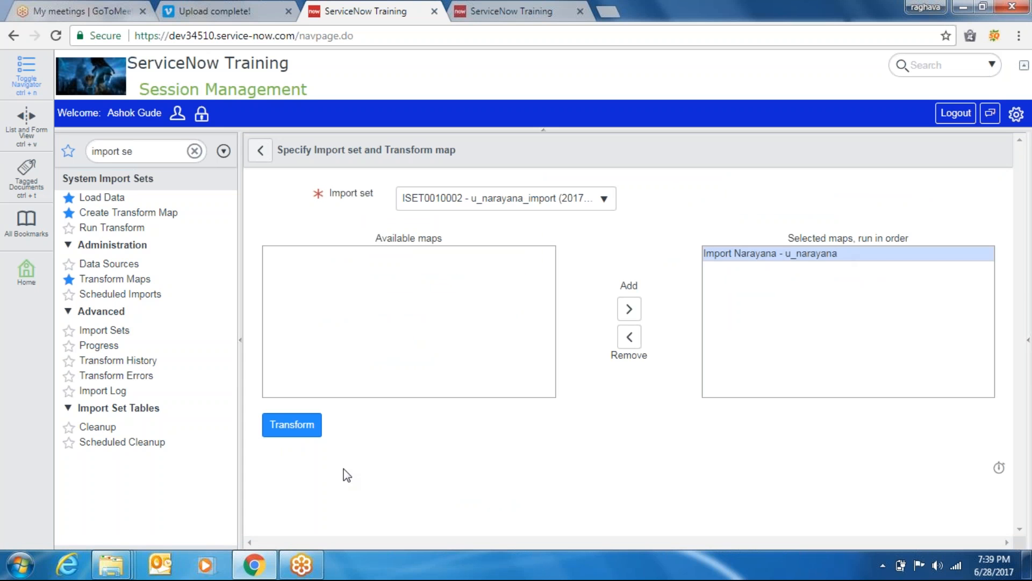
# Run the Import Narayana transform and refresh the Narayanas list to show 10 records
pyautogui.click(292, 424)
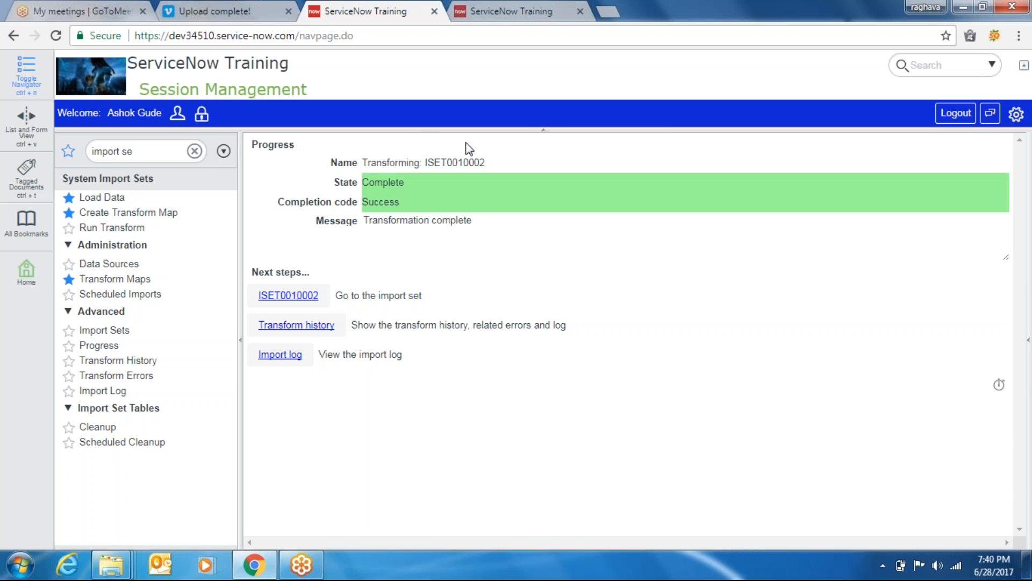
pyautogui.click(517, 15)
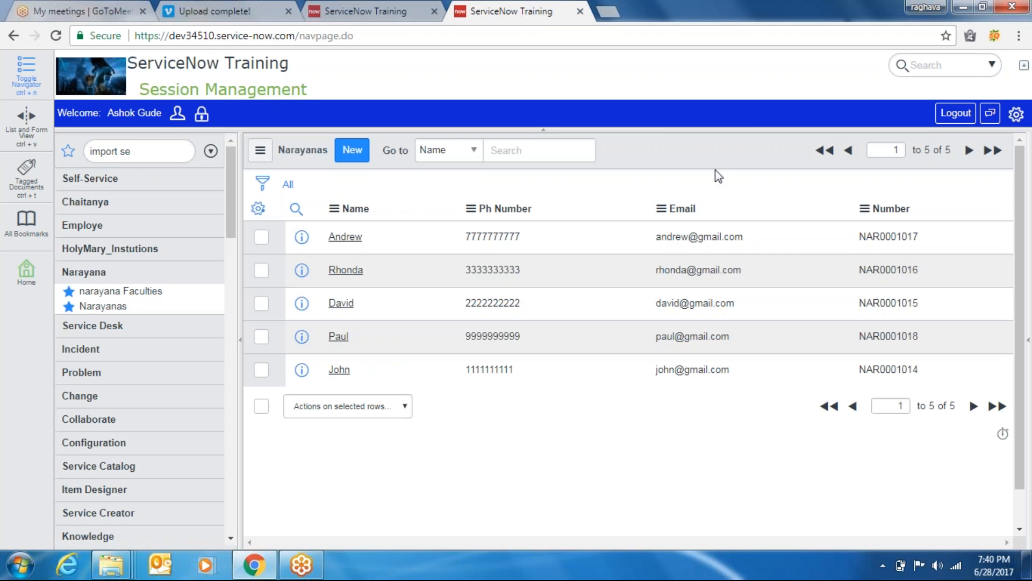
pyautogui.rightClick(699, 165)
pyautogui.moveTo(722, 215)
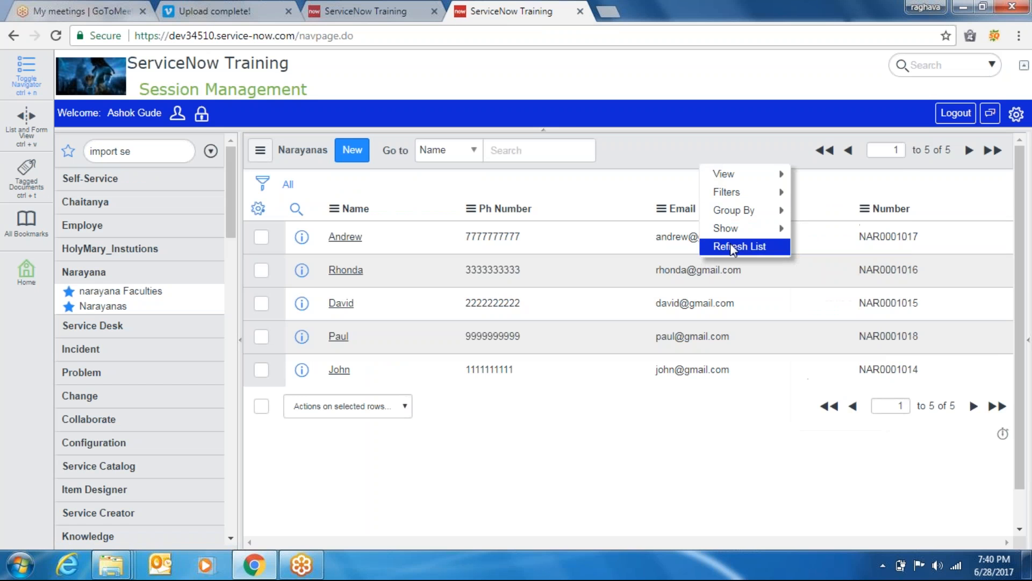
pyautogui.click(730, 245)
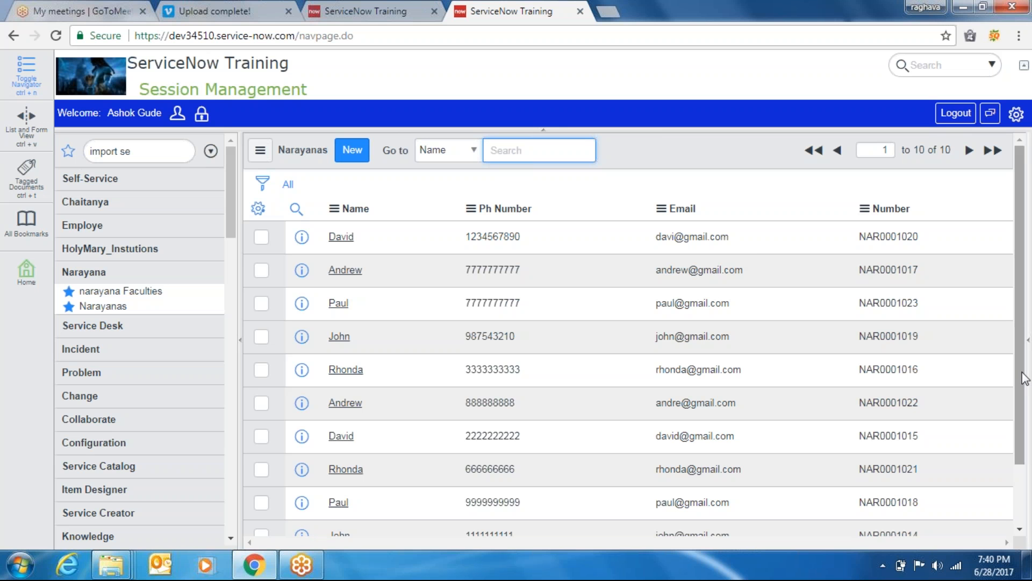
pyautogui.scroll(-2, 1023, 383)
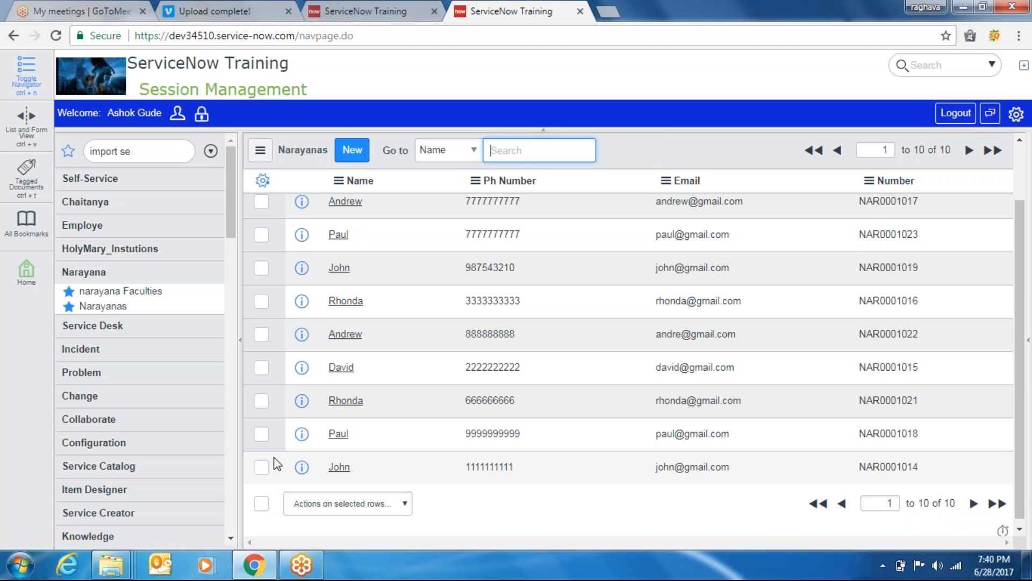
# Tick the checkboxes of the five newly imported records in the Narayanas list
pyautogui.click(261, 437)
pyautogui.click(262, 466)
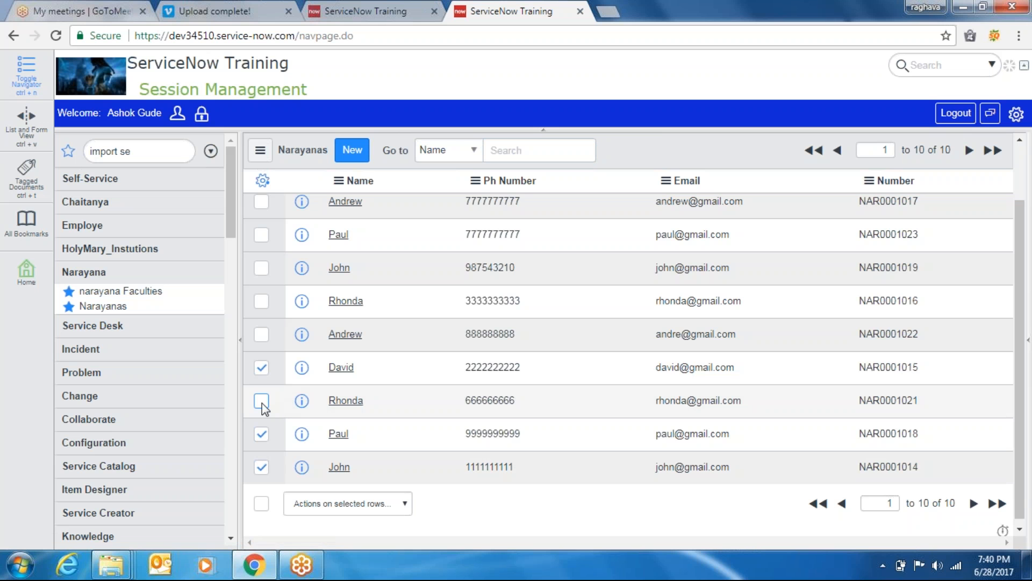
pyautogui.click(262, 434)
pyautogui.click(261, 467)
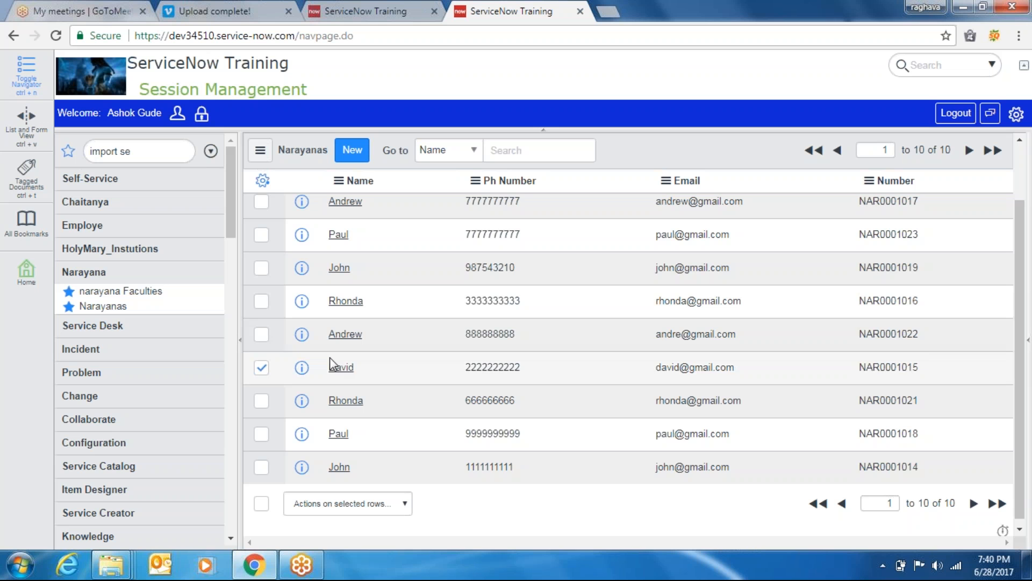
pyautogui.click(262, 335)
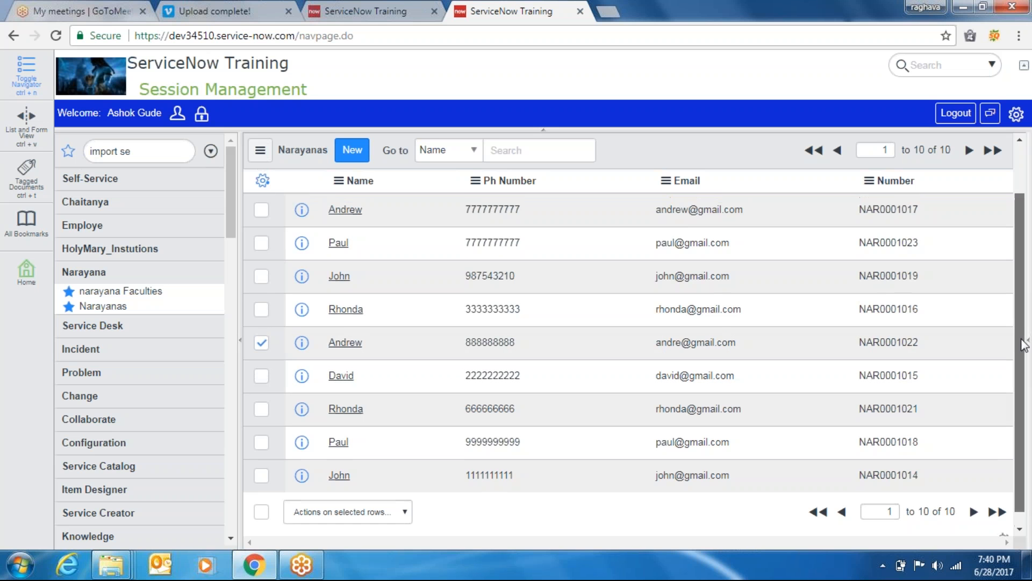
pyautogui.scroll(2, 1021, 330)
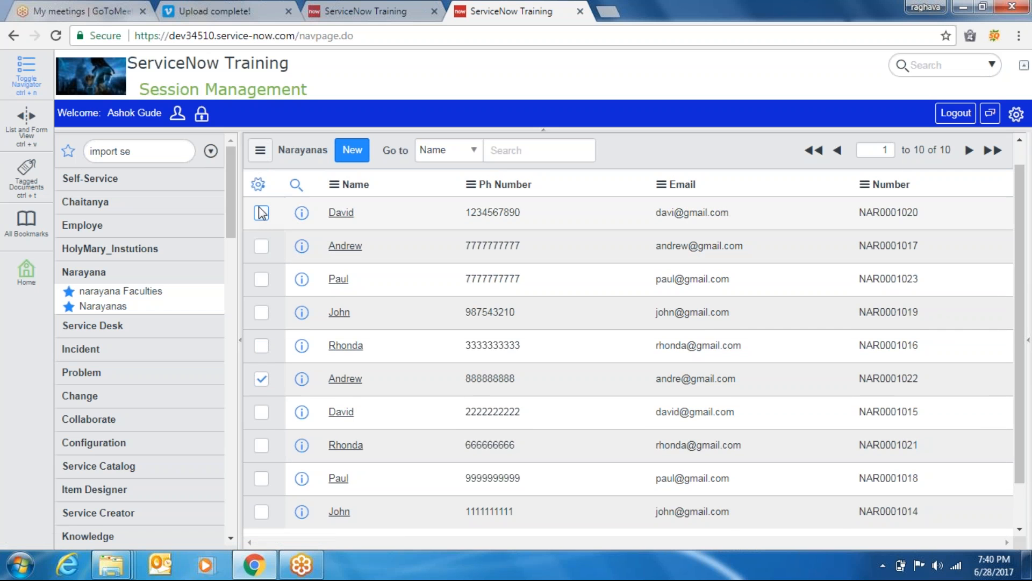
pyautogui.click(262, 213)
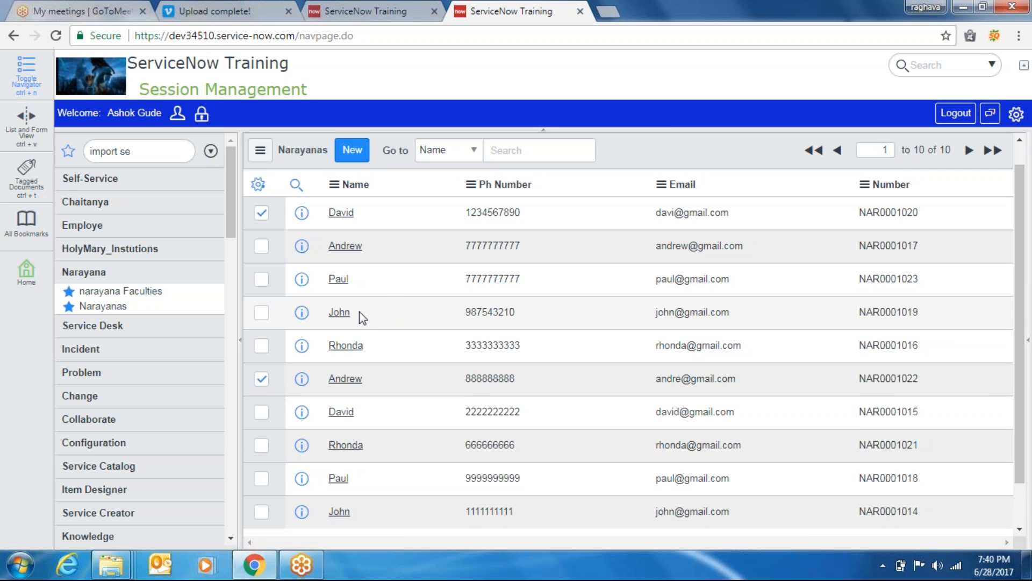
pyautogui.click(261, 280)
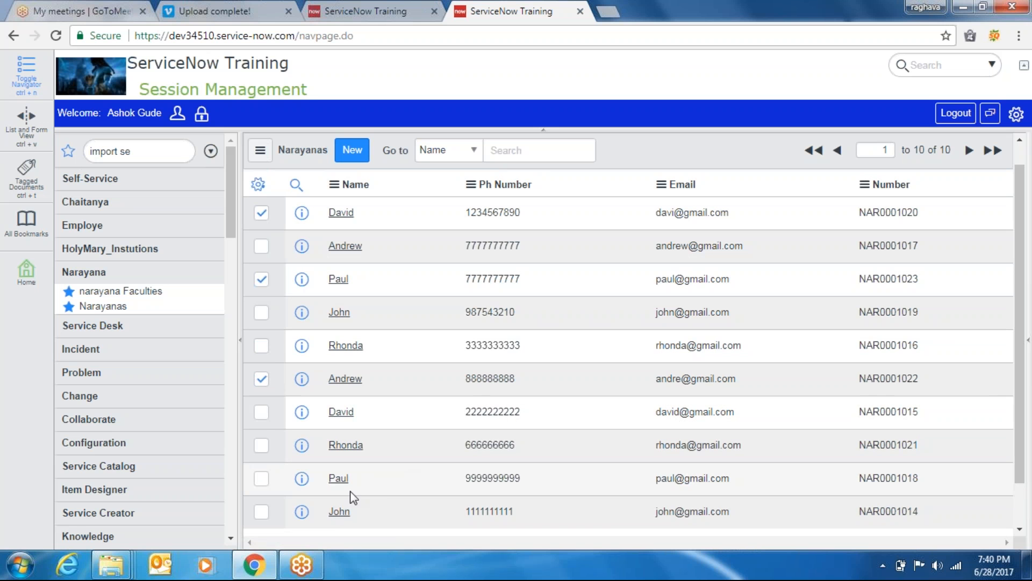
pyautogui.click(260, 316)
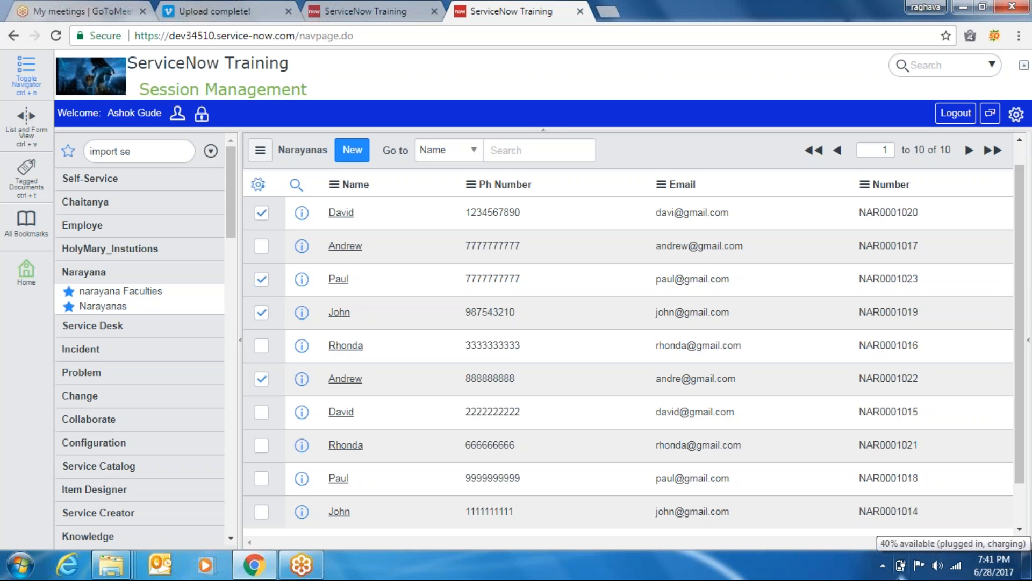
pyautogui.click(261, 446)
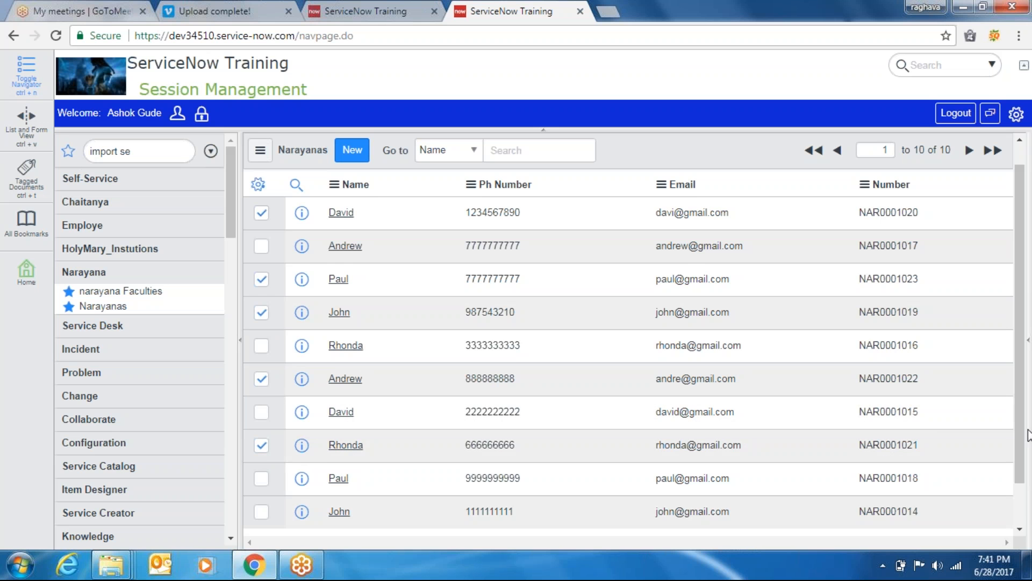
pyautogui.scroll(-1, 1022, 474)
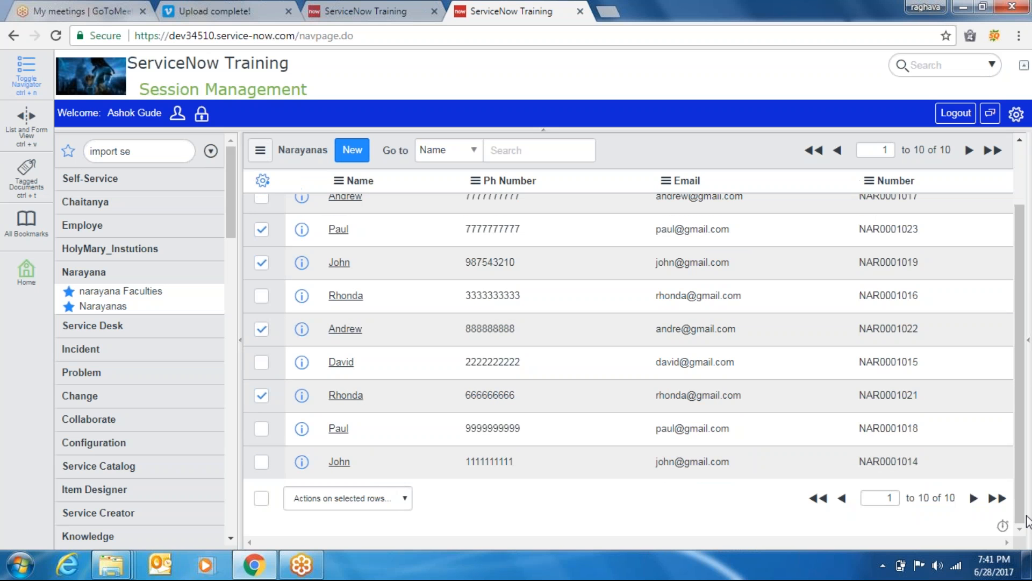
# Delete the selected records through the Actions menu and confirm the deletion
pyautogui.click(392, 502)
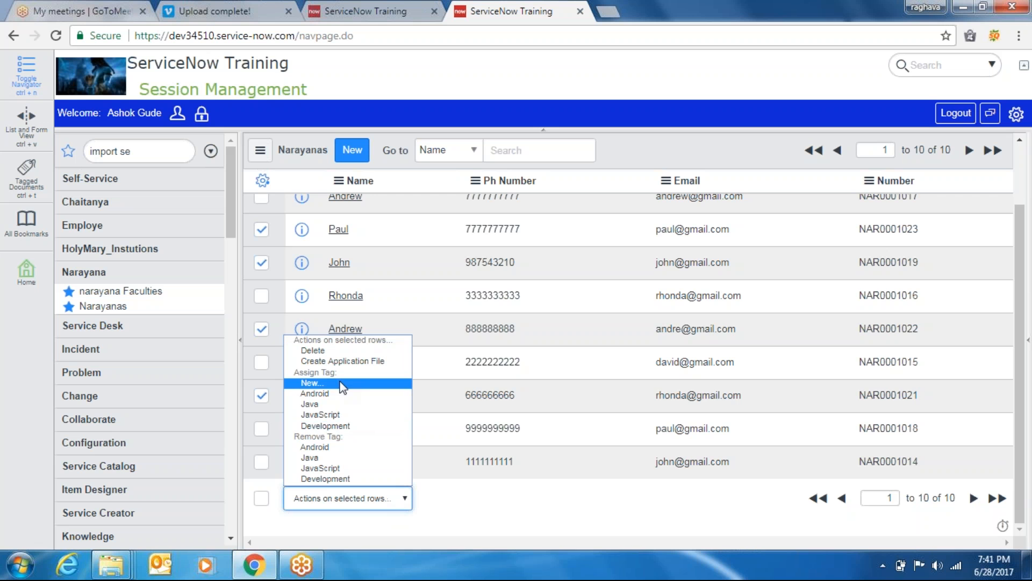
pyautogui.click(325, 352)
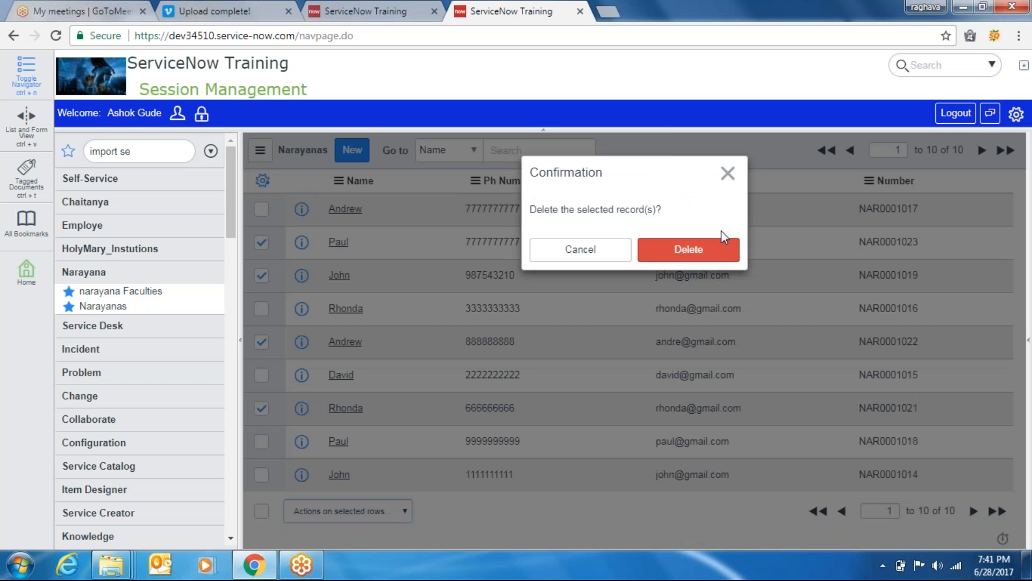
pyautogui.click(678, 259)
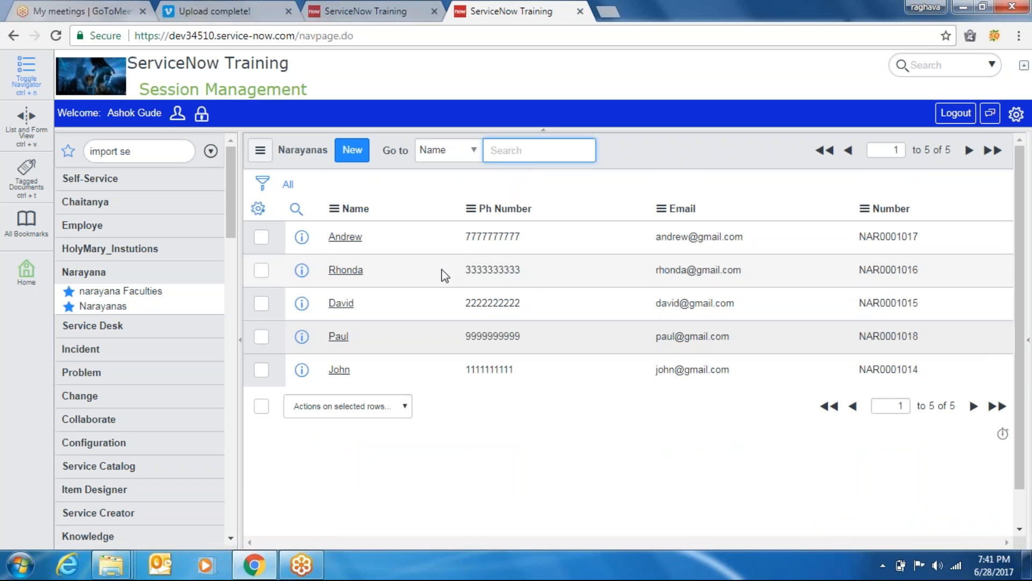
# Add an id column right after Name in the Narayanas list, then return to the transform progress tab
pyautogui.click(255, 215)
pyautogui.click(259, 214)
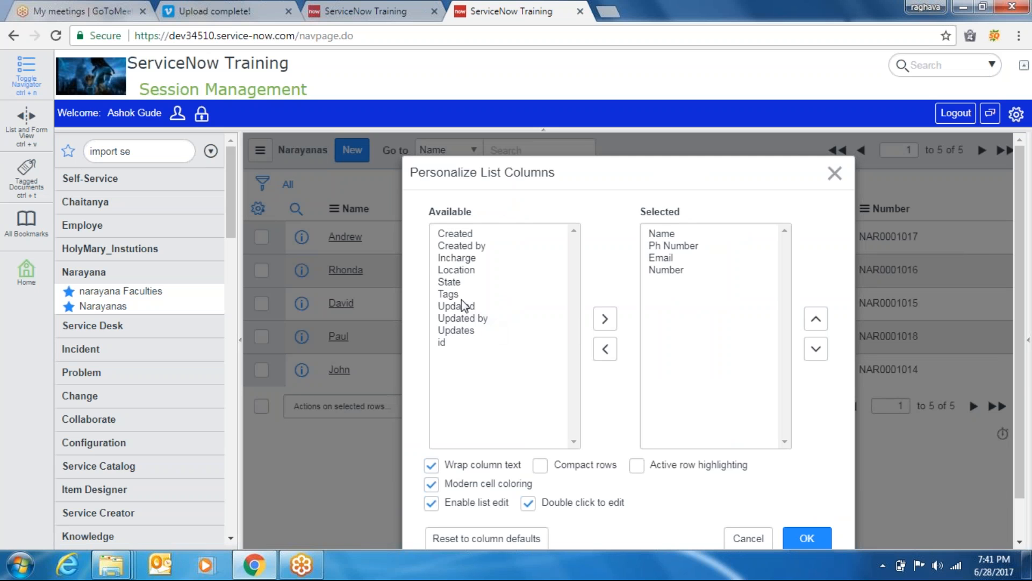
pyautogui.doubleClick(450, 346)
pyautogui.click(816, 319)
pyautogui.click(816, 319)
pyautogui.click(816, 319)
pyautogui.click(816, 318)
pyautogui.click(682, 283)
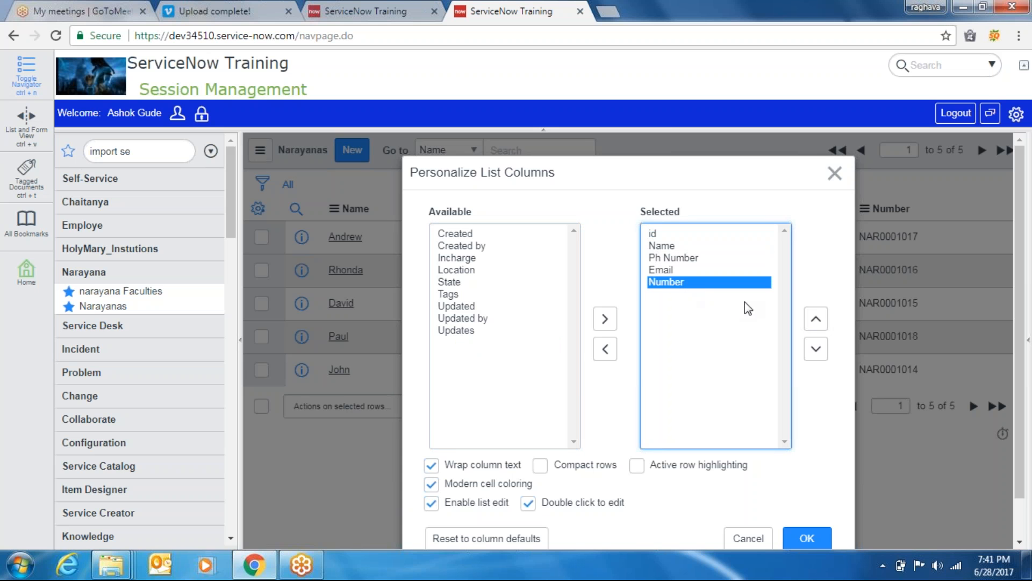
pyautogui.click(659, 234)
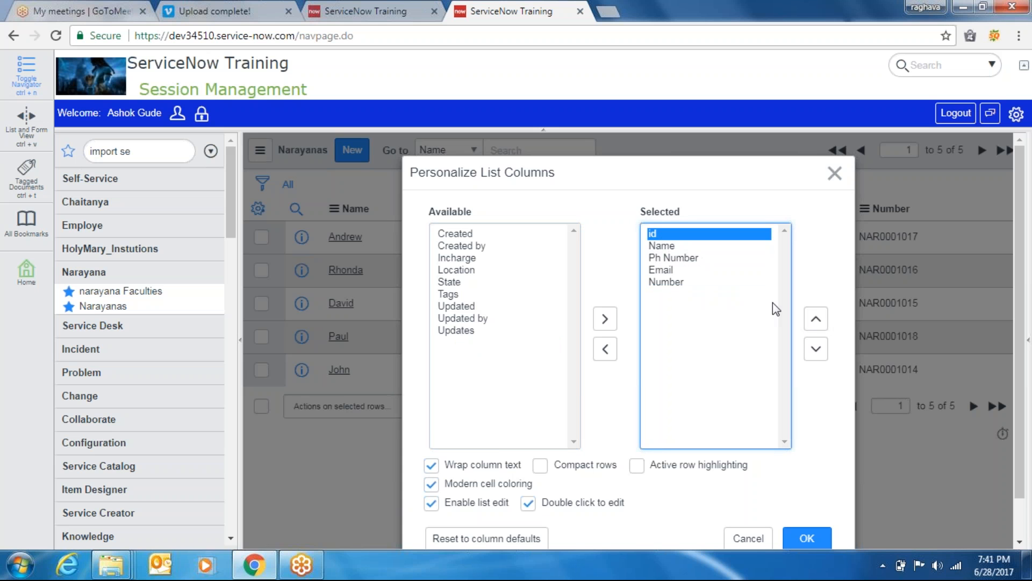
pyautogui.click(816, 350)
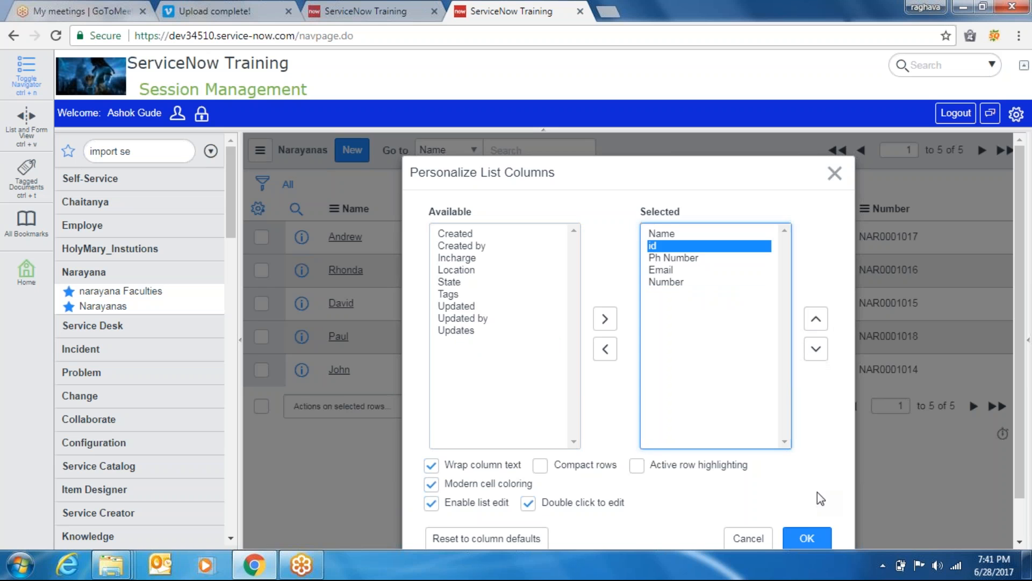
pyautogui.click(809, 538)
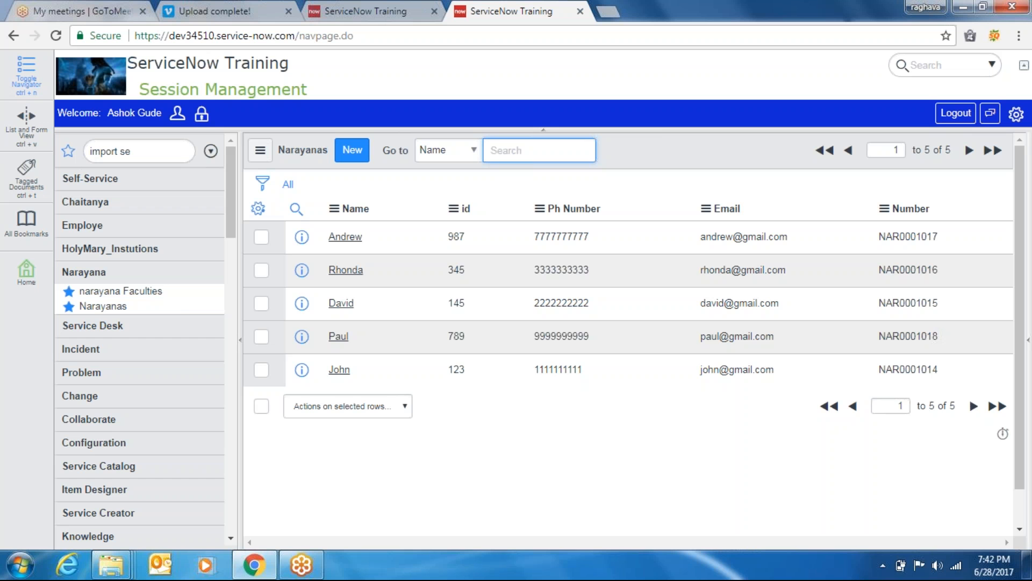
pyautogui.click(371, 10)
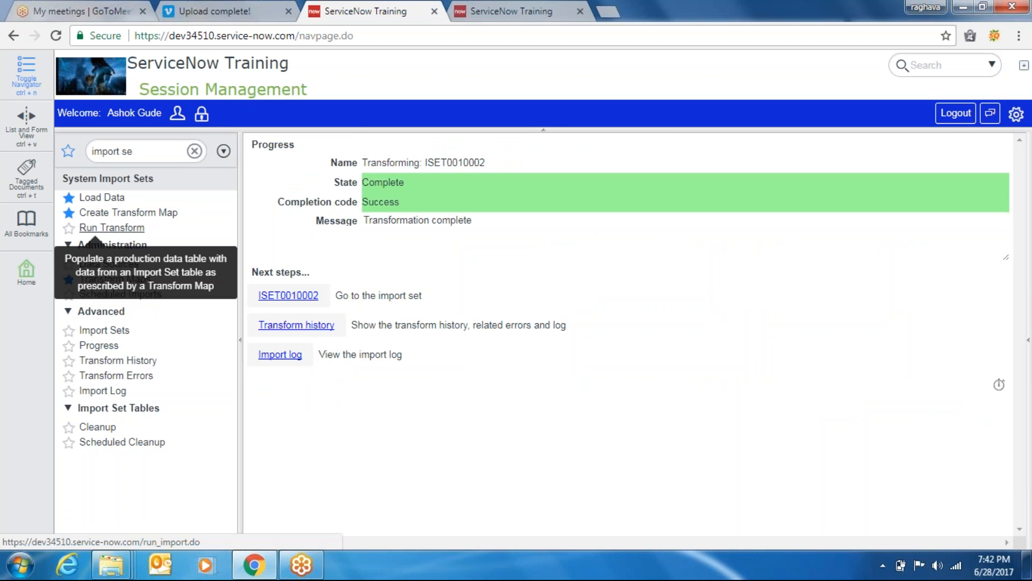
# Set u_id's Coalesce to true in the Import Narayana transform map and save the map
pyautogui.click(115, 279)
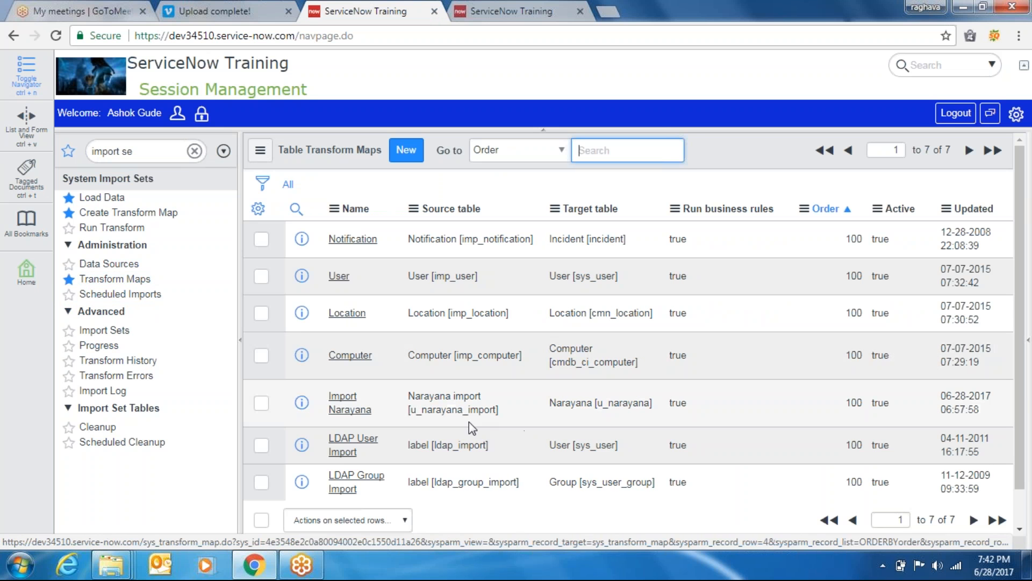
pyautogui.click(356, 410)
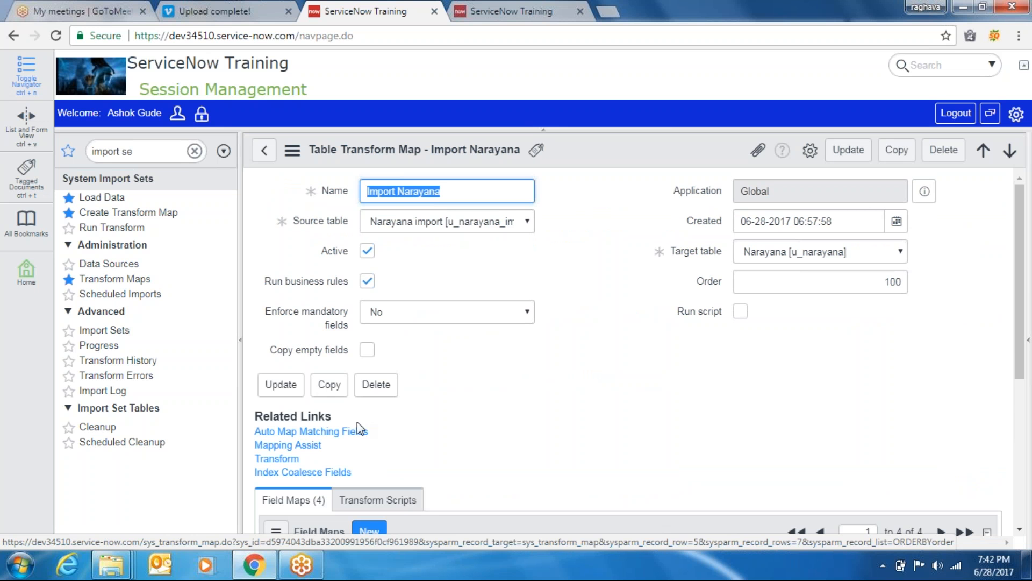
pyautogui.moveTo(1019, 348); pyautogui.dragTo(989, 449)
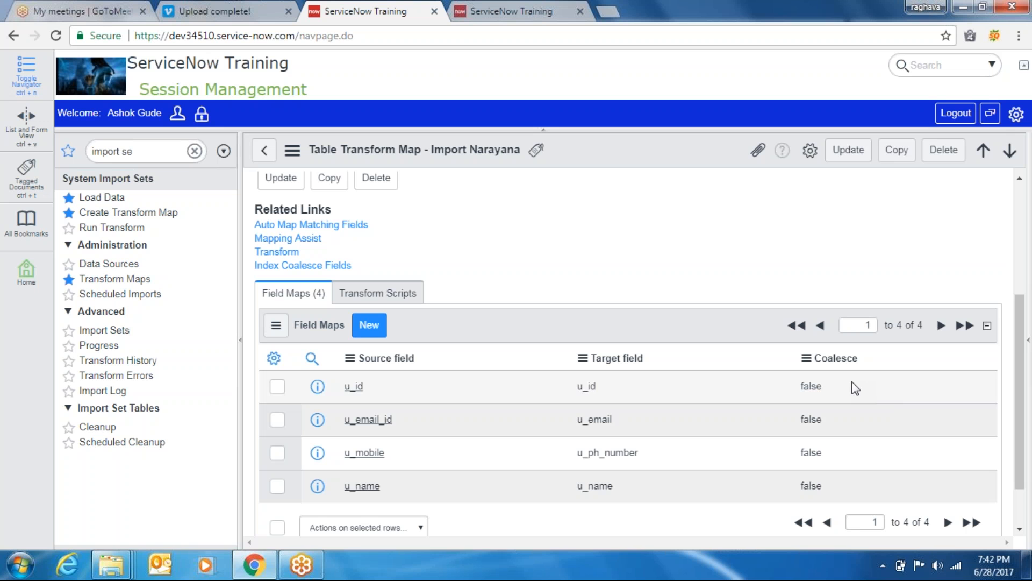
pyautogui.doubleClick(834, 386)
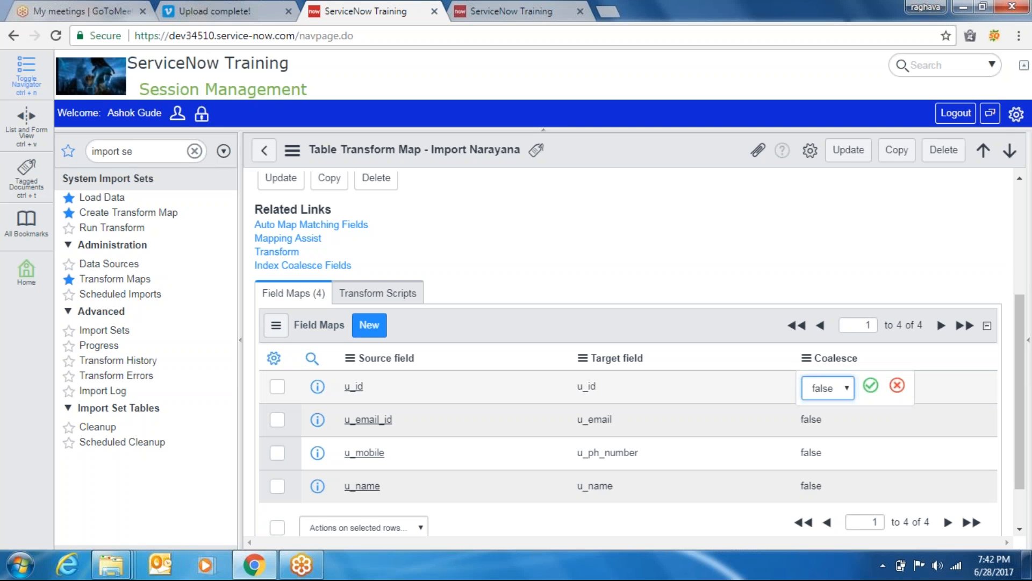
pyautogui.click(831, 388)
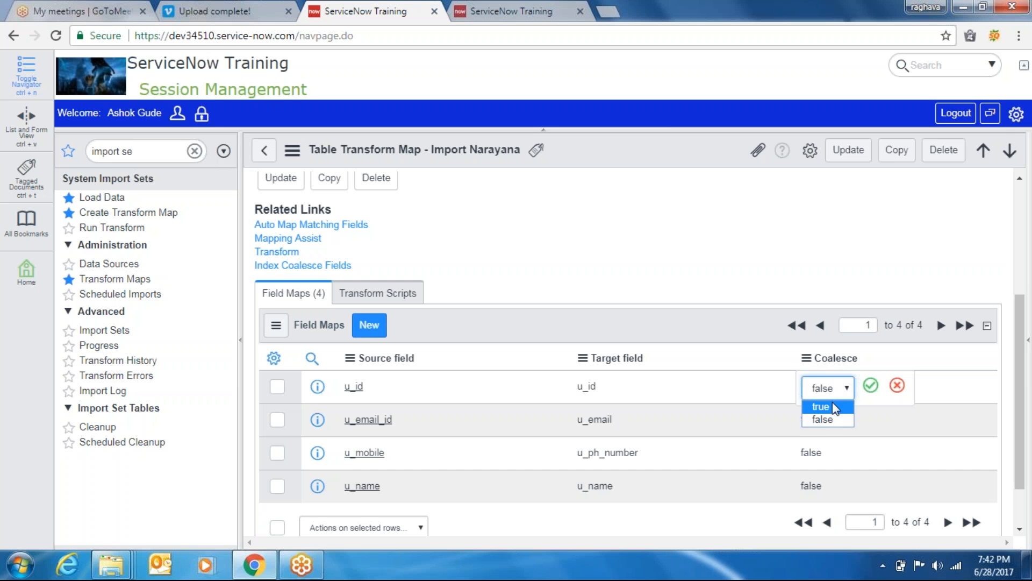
pyautogui.click(871, 385)
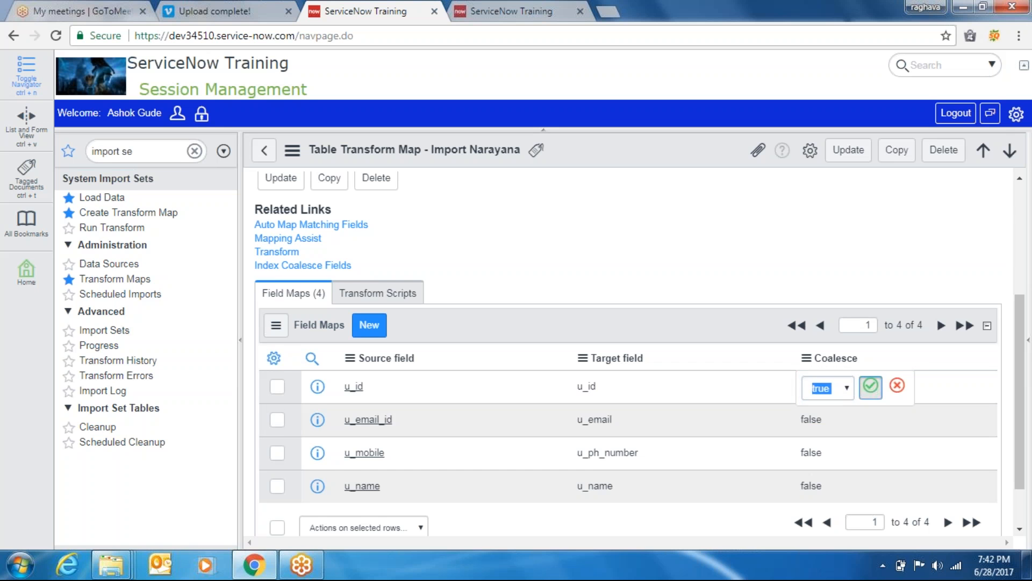
pyautogui.rightClick(625, 151)
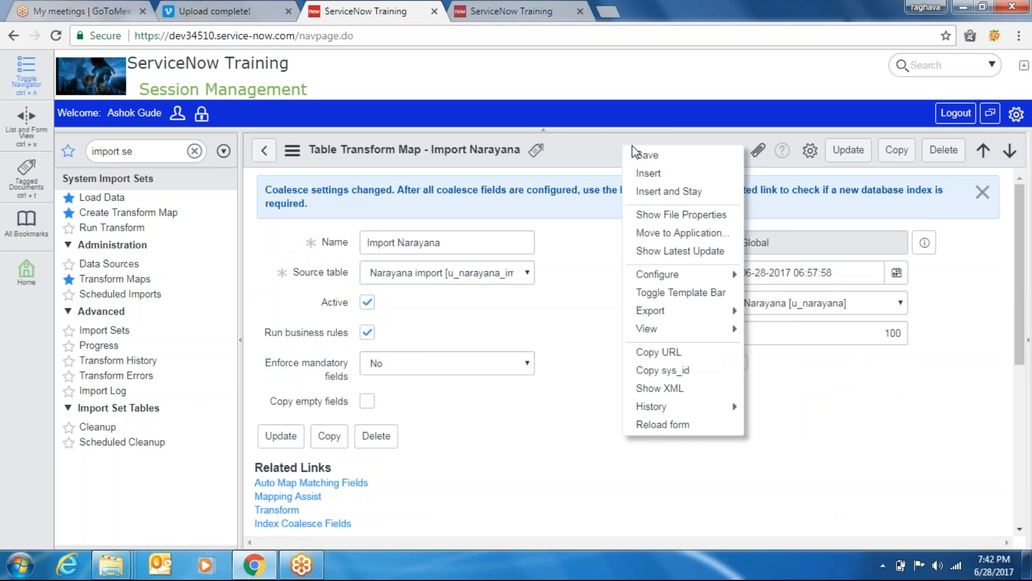
pyautogui.click(647, 154)
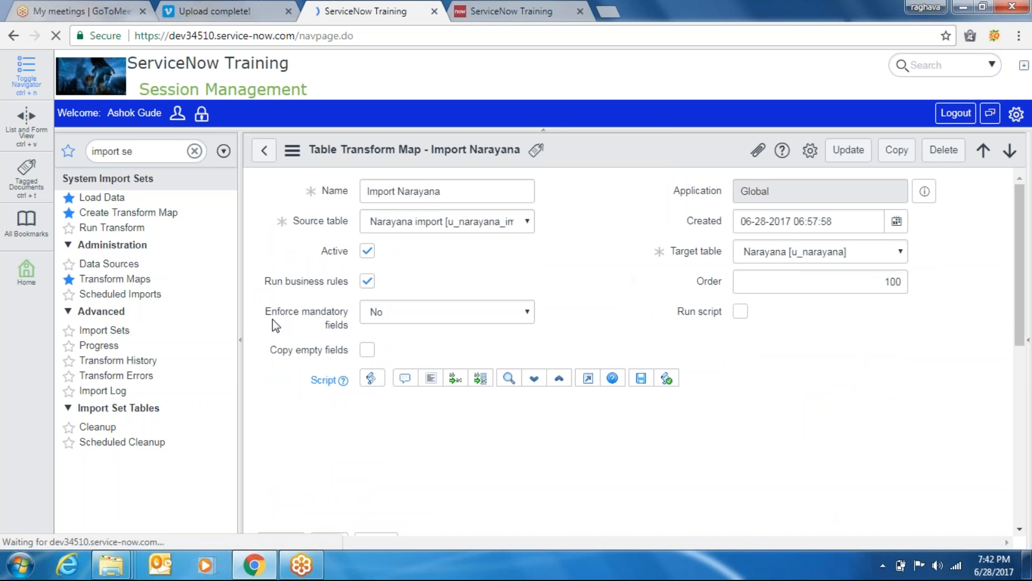
pyautogui.click(102, 333)
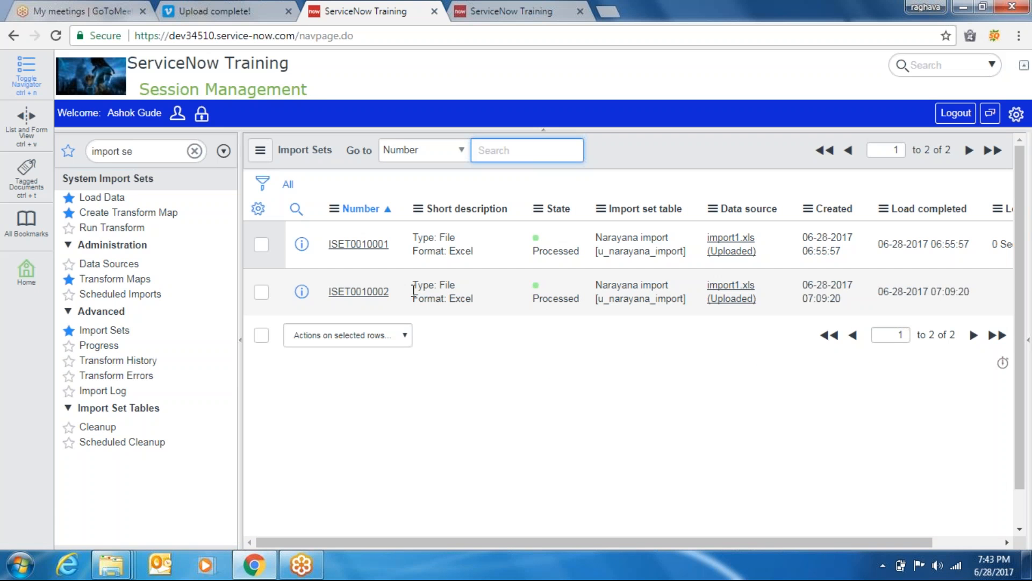
# Reprocess ISET0010002, rerun the Import Narayana transform, and check the Narayanas list
pyautogui.click(358, 291)
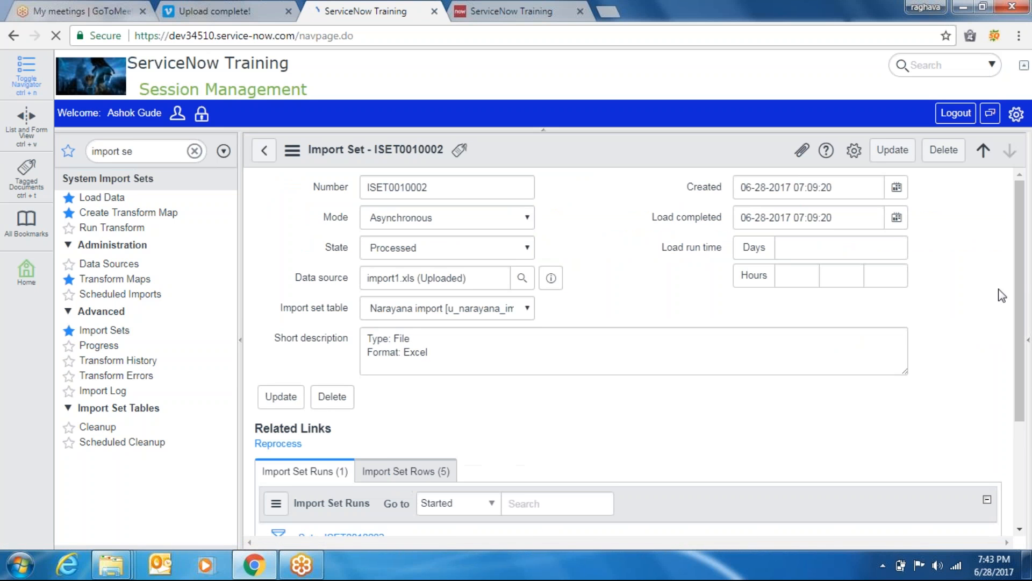
pyautogui.click(294, 451)
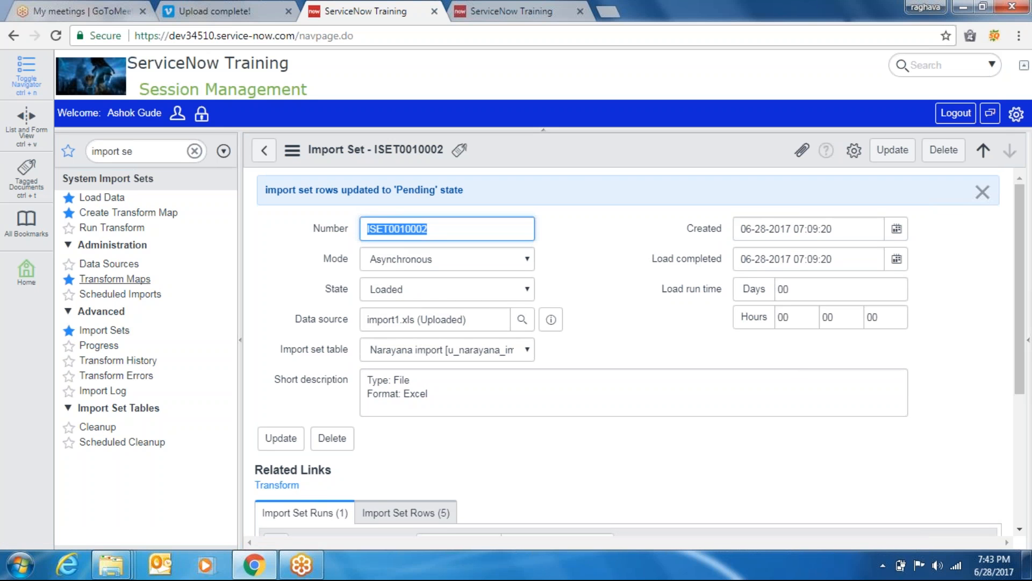
pyautogui.click(89, 227)
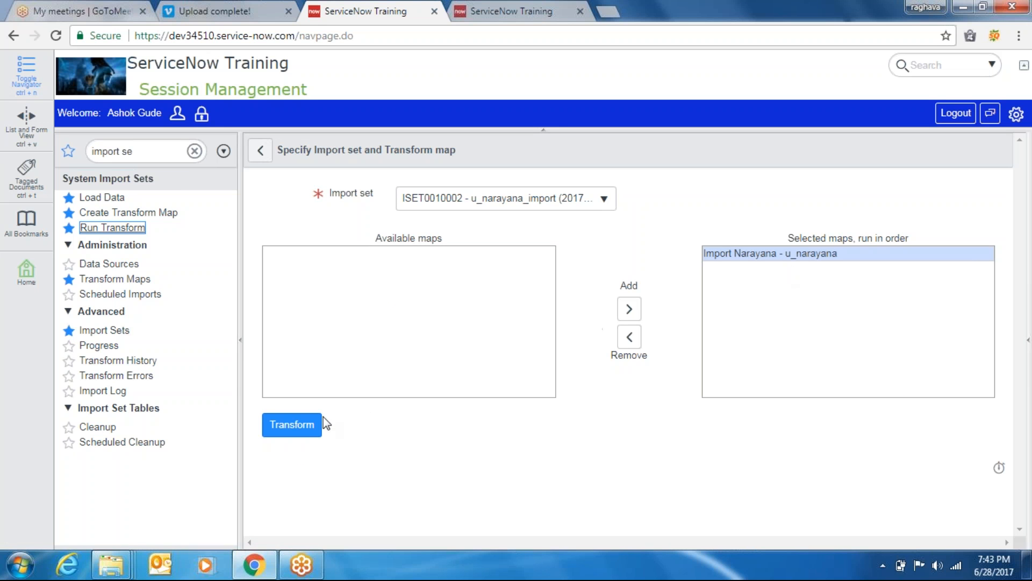
pyautogui.click(306, 427)
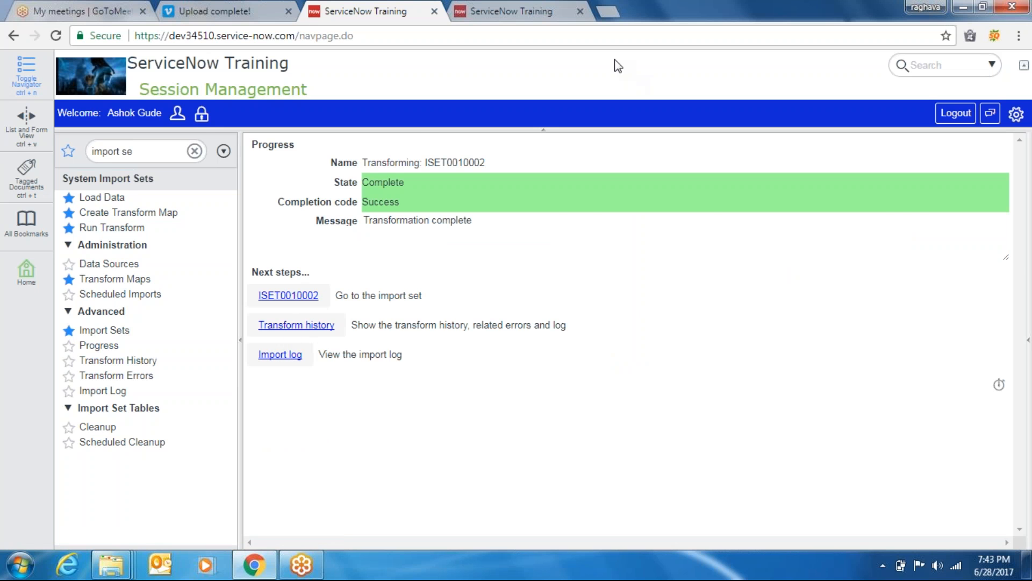
pyautogui.click(548, 15)
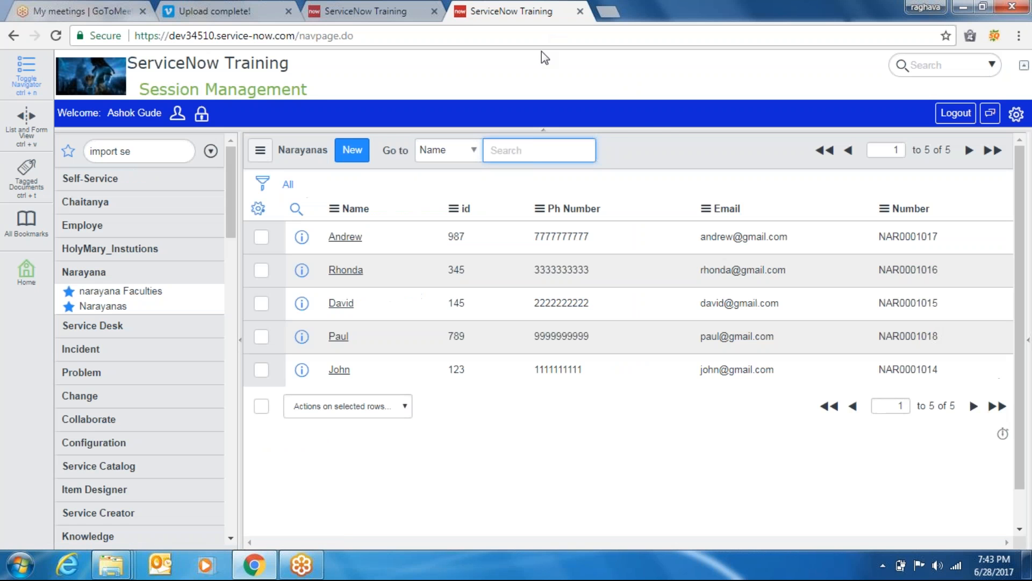
# Duplicate the Narayanas tab to load a refreshed list, then switch back to the original tab
pyautogui.rightClick(647, 135)
pyautogui.moveTo(672, 182)
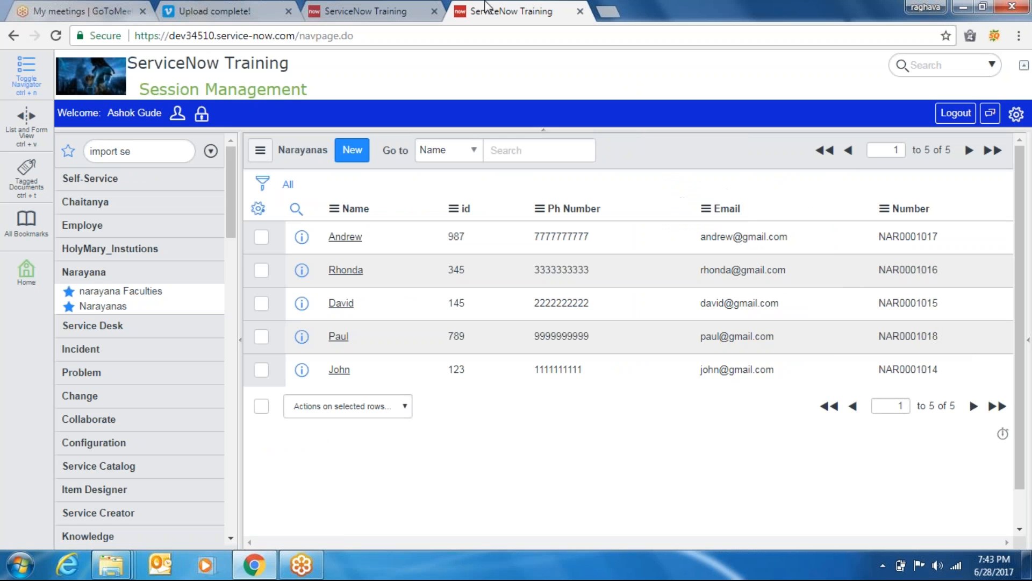
pyautogui.rightClick(490, 19)
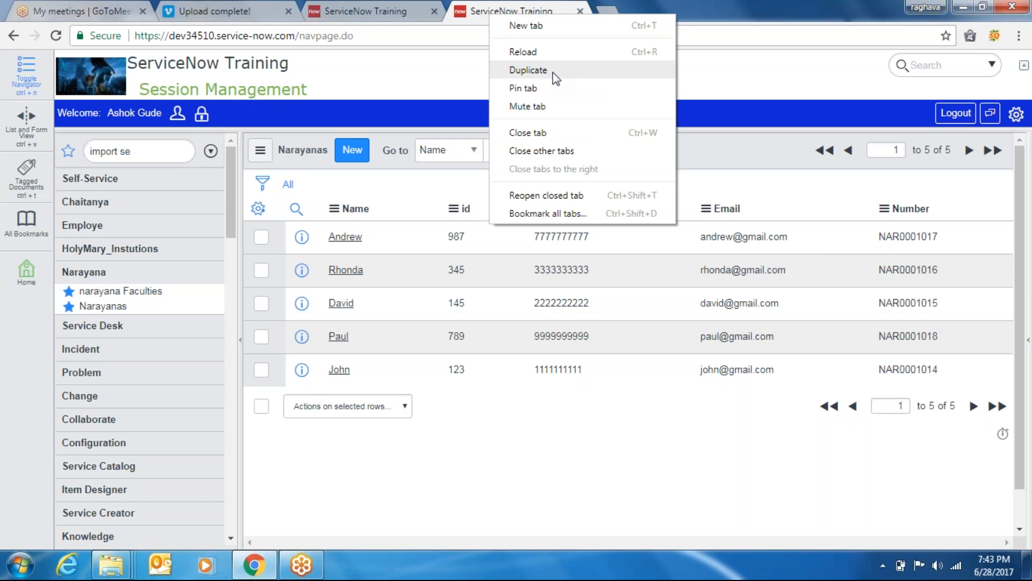
pyautogui.click(552, 72)
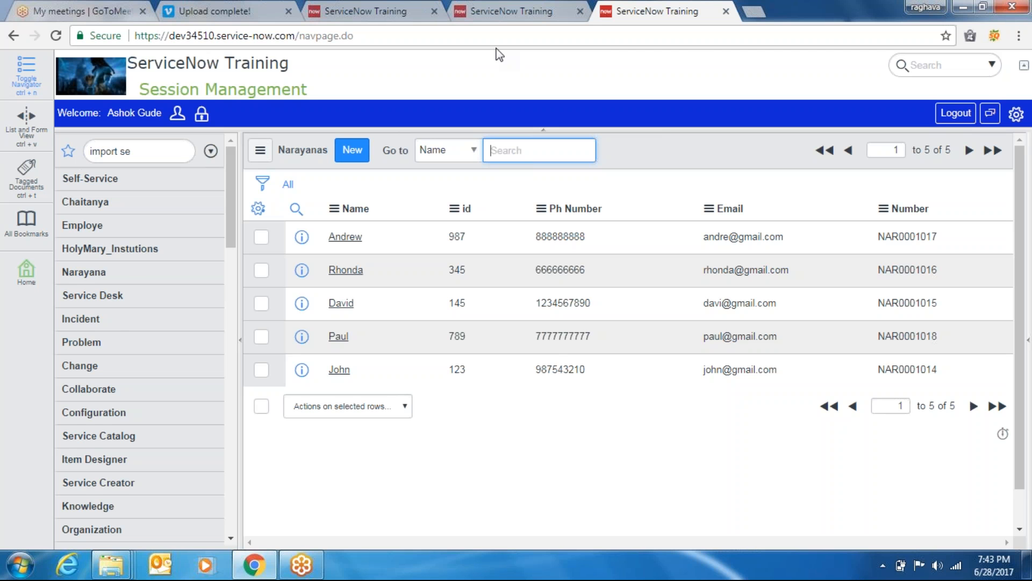
pyautogui.click(511, 10)
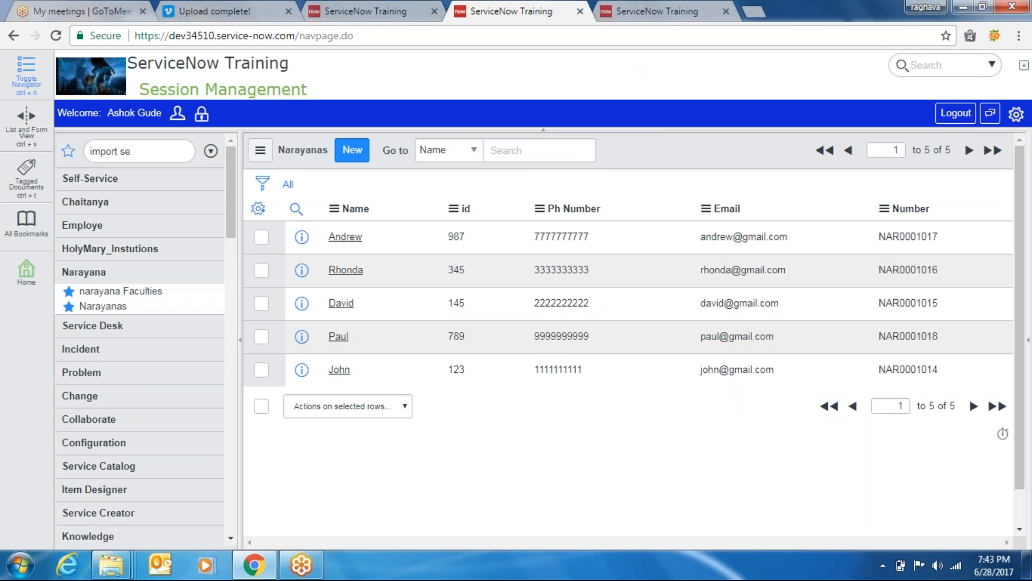
# Compare the refreshed and original Narayanas lists, then return to the ISET0010002 transform progress tab
pyautogui.click(657, 10)
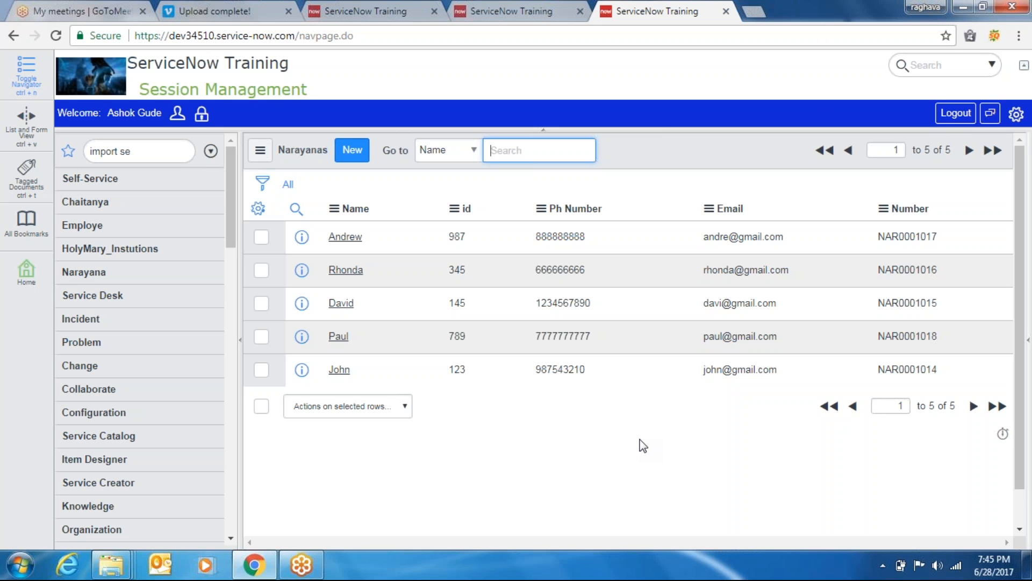
pyautogui.click(126, 237)
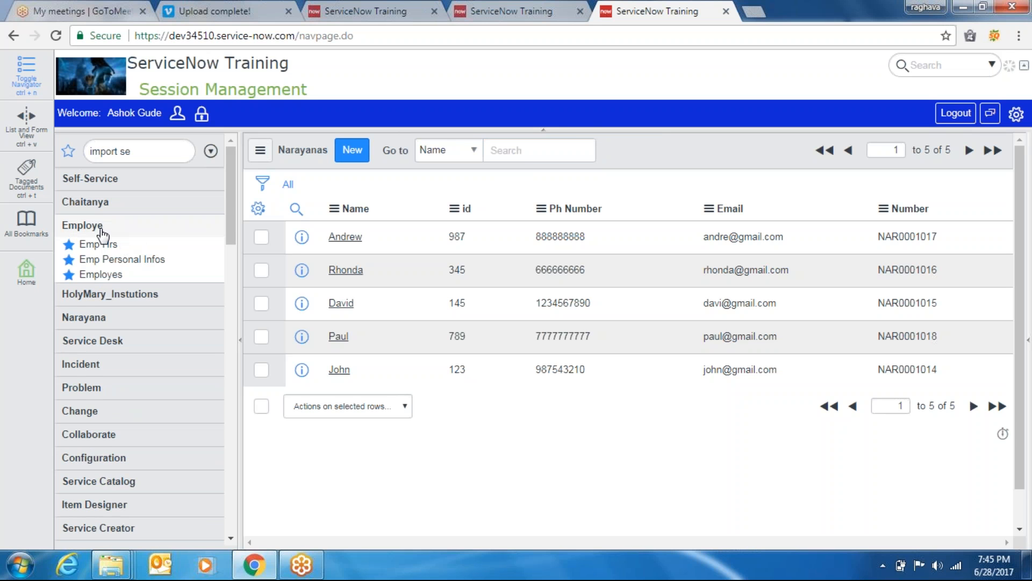
pyautogui.click(149, 294)
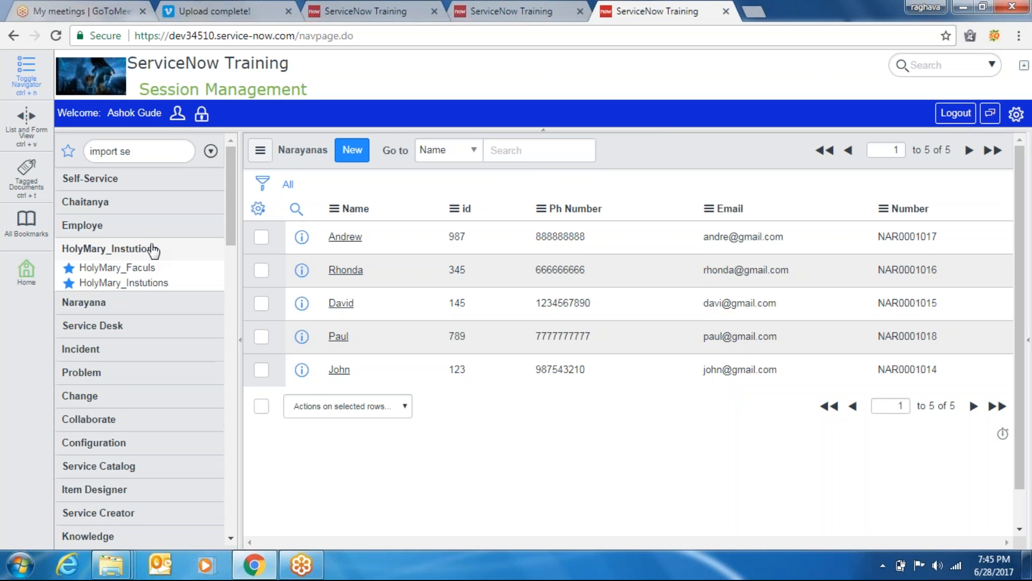
pyautogui.click(153, 249)
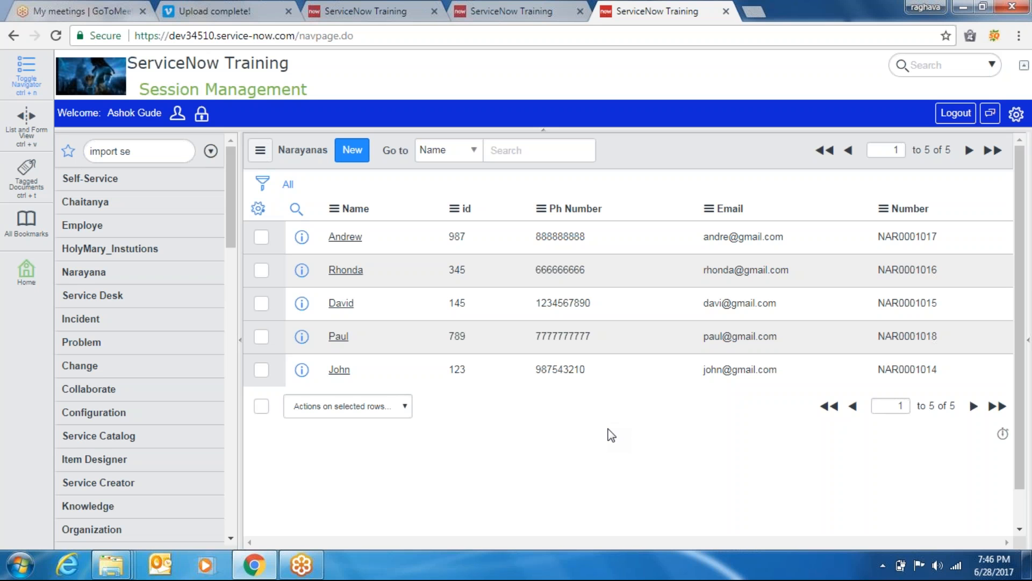
pyautogui.click(480, 4)
pyautogui.click(131, 151)
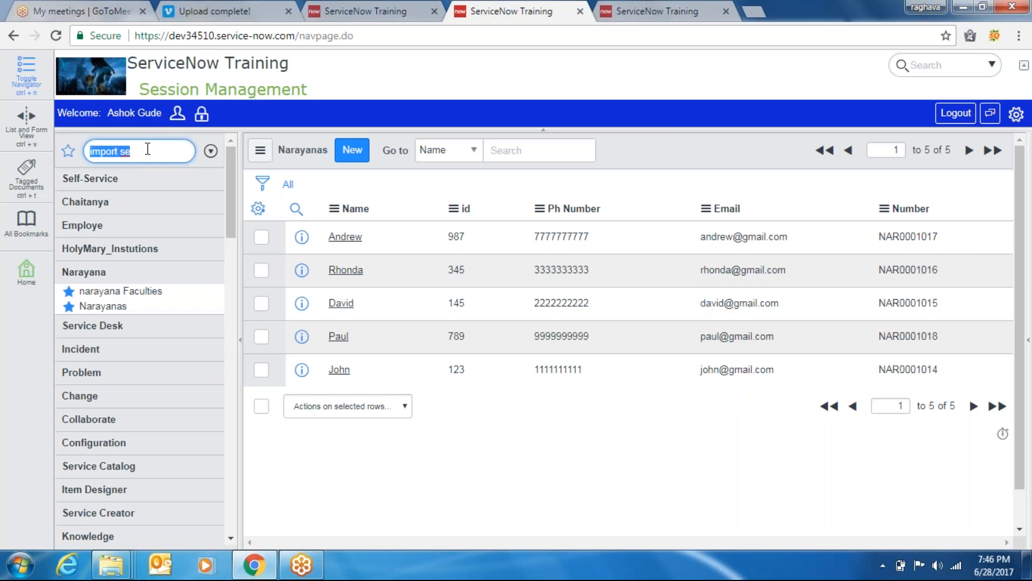
pyautogui.click(408, 4)
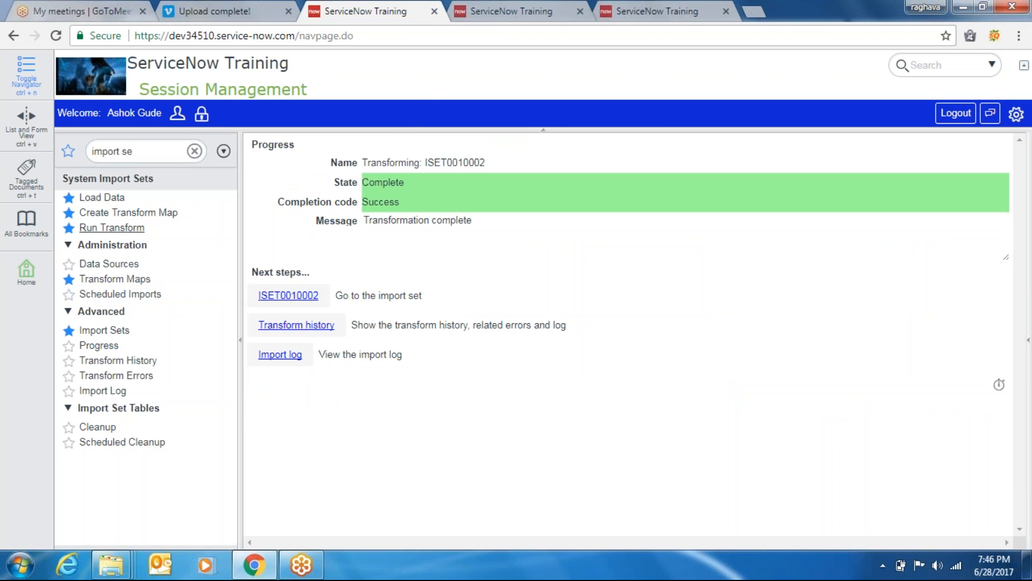
# Look over the data source choices in Load Data, then open the 13-record Data Sources list
pyautogui.click(115, 199)
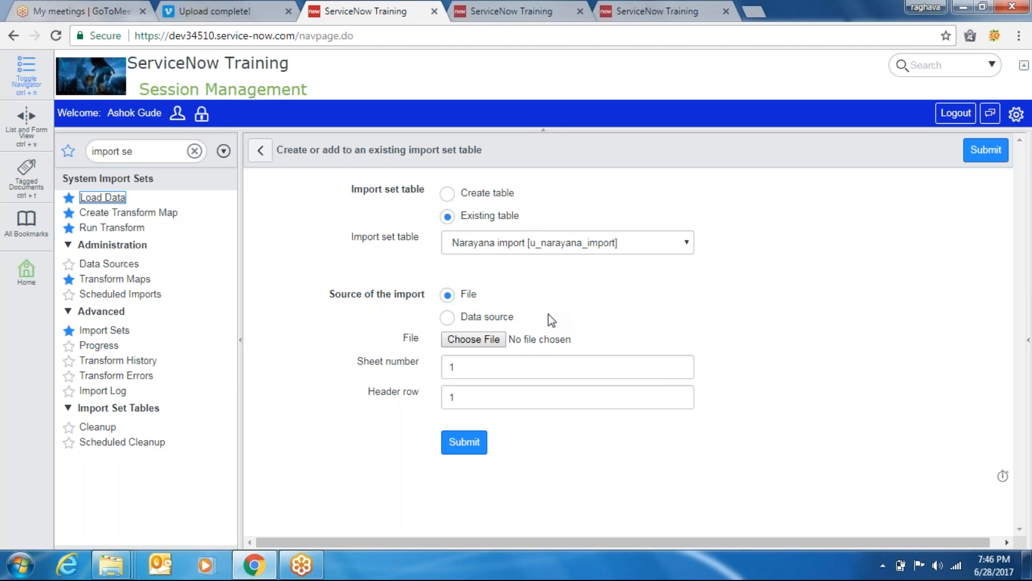
pyautogui.click(448, 317)
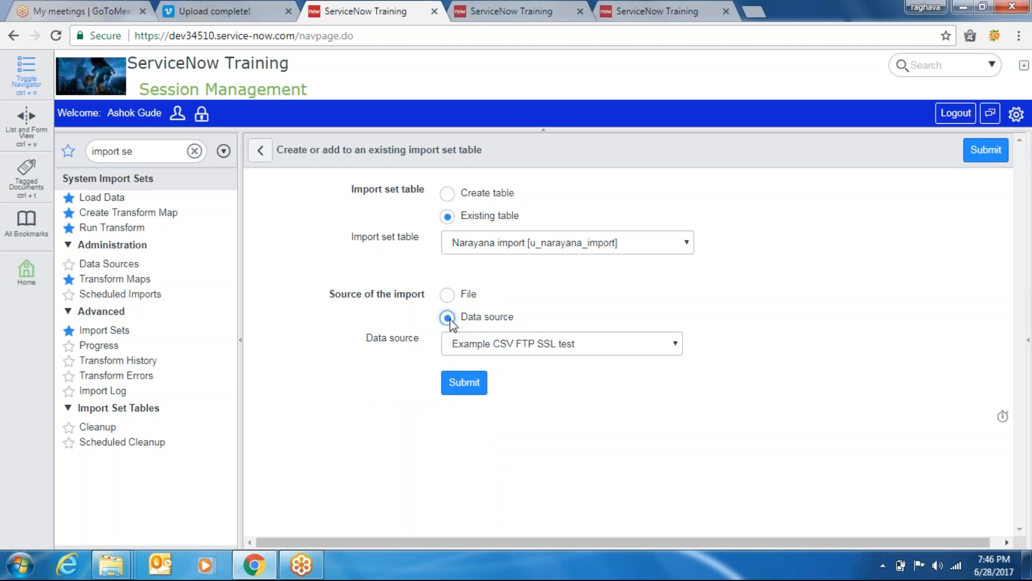
pyautogui.click(551, 348)
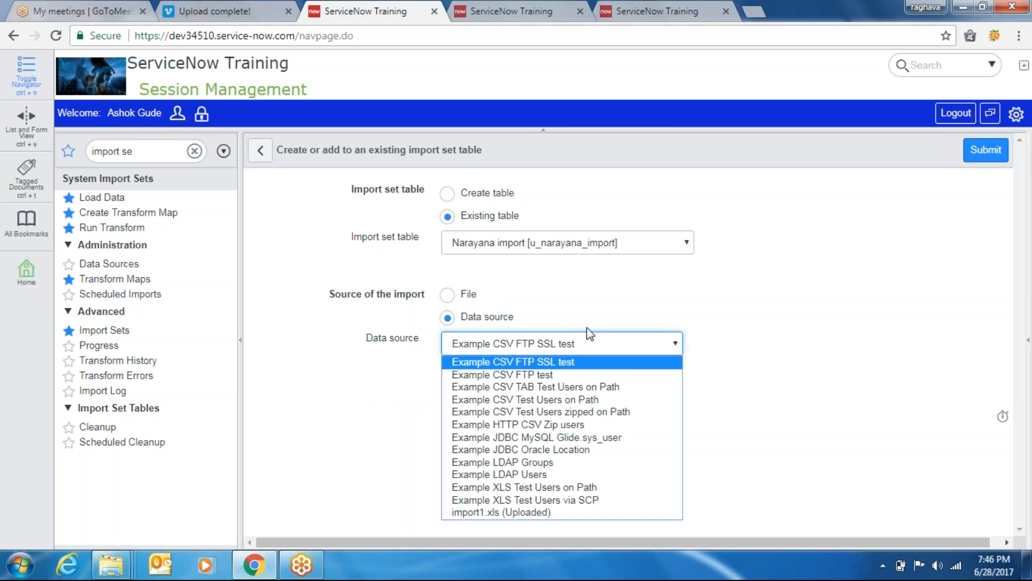
pyautogui.click(617, 316)
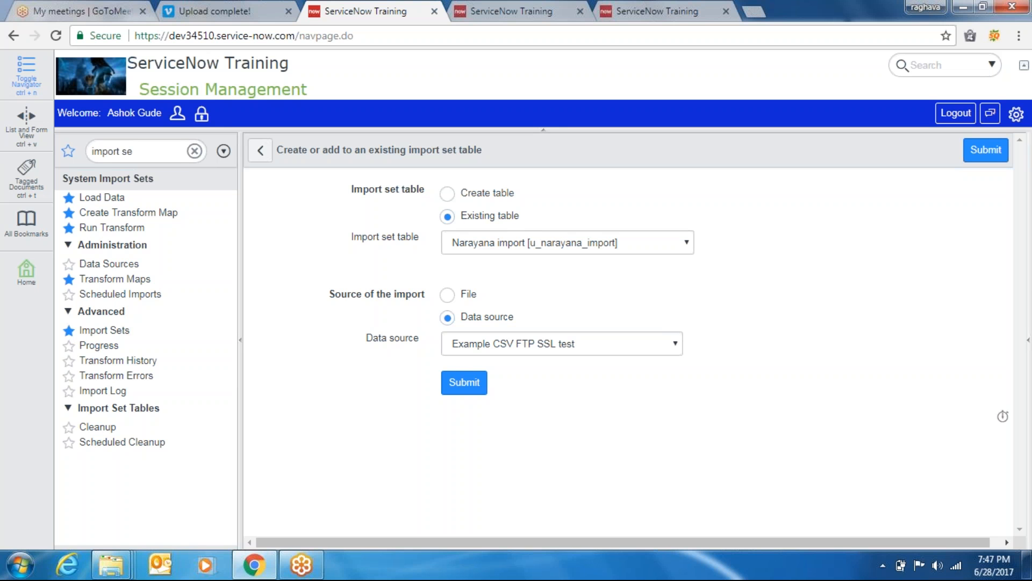
pyautogui.click(129, 265)
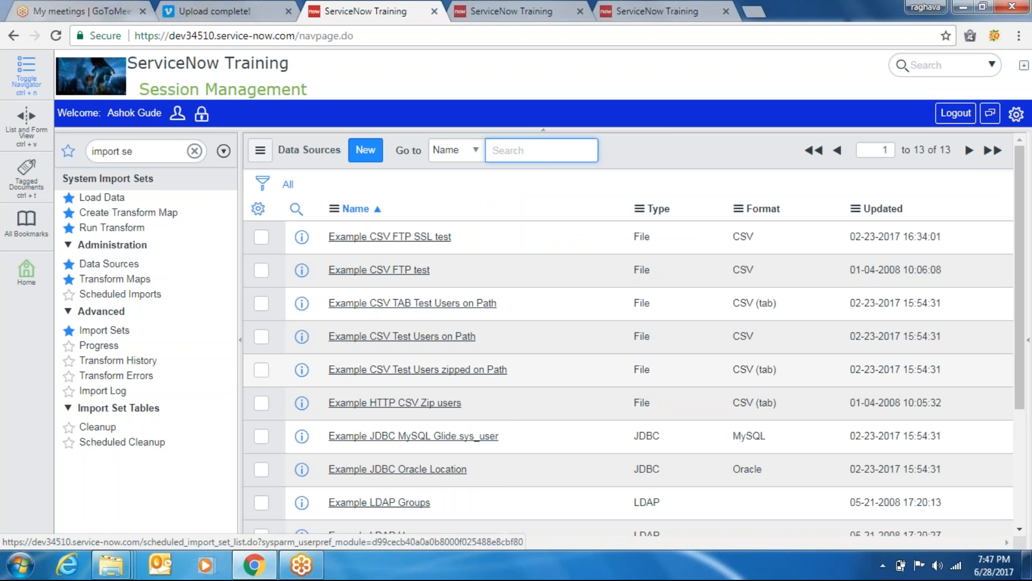
# Open the Import1 workbook from the Import sets folder and dismiss the activation prompt
pyautogui.moveTo(112, 571)
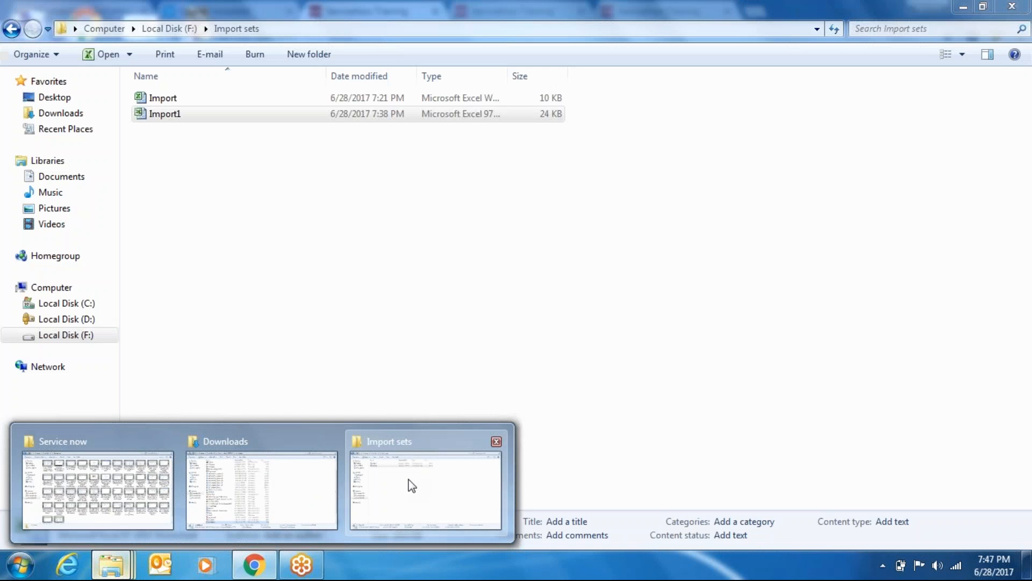
pyautogui.click(411, 484)
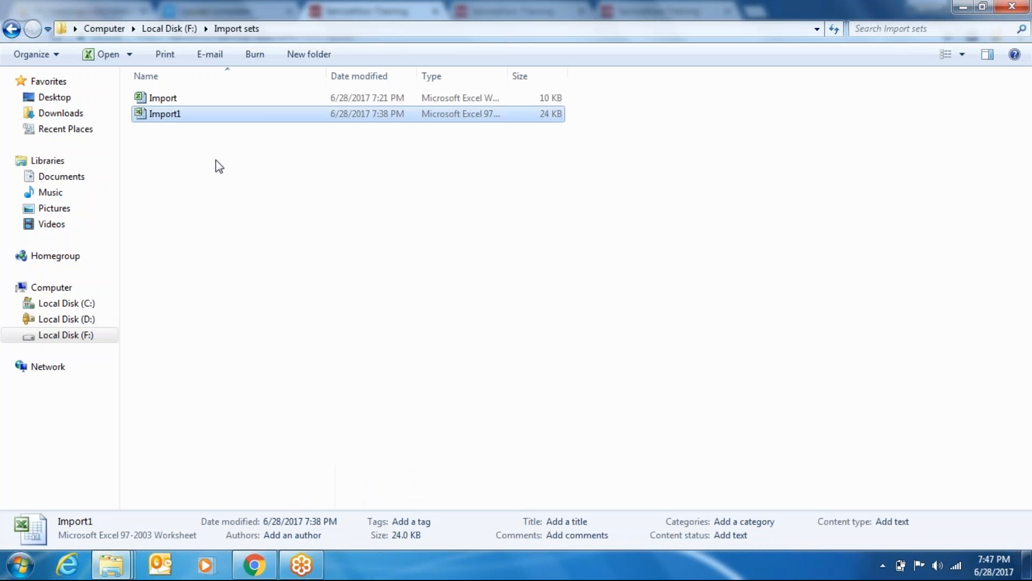
pyautogui.doubleClick(178, 115)
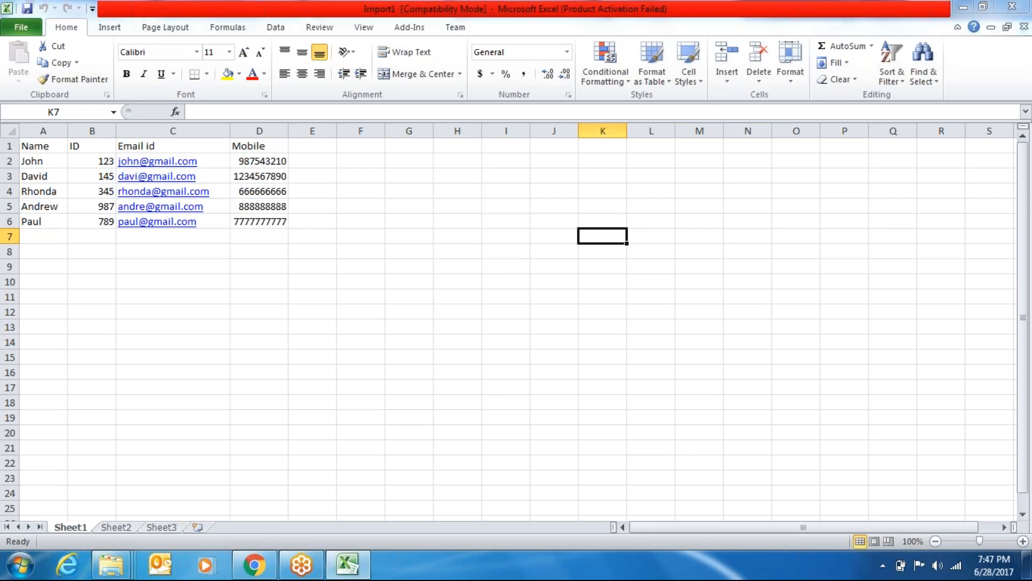
pyautogui.click(685, 112)
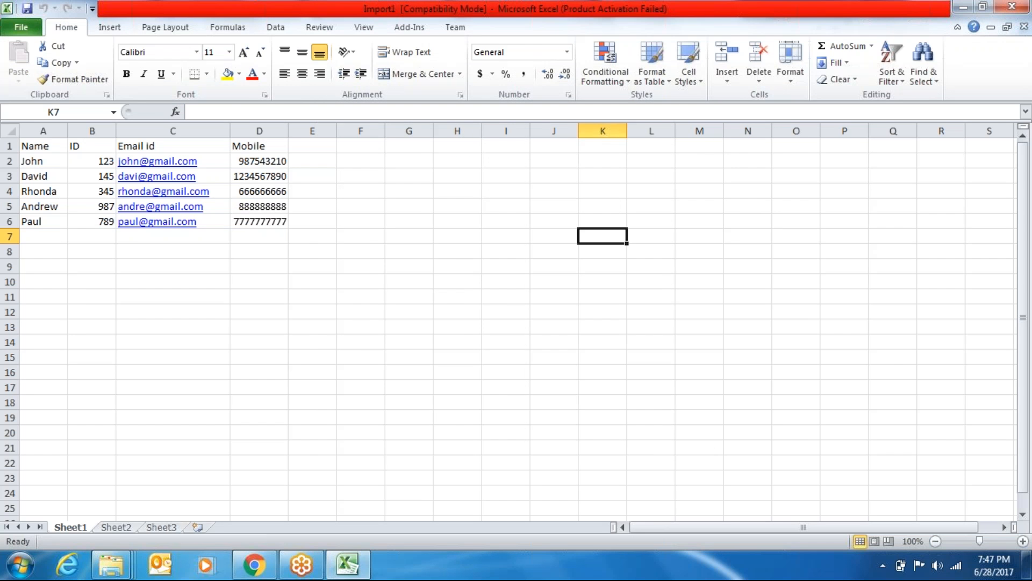
# Replace the five Mobile numbers in cells D2 through D6 with new values
pyautogui.click(268, 162)
pyautogui.press('BackSpace')
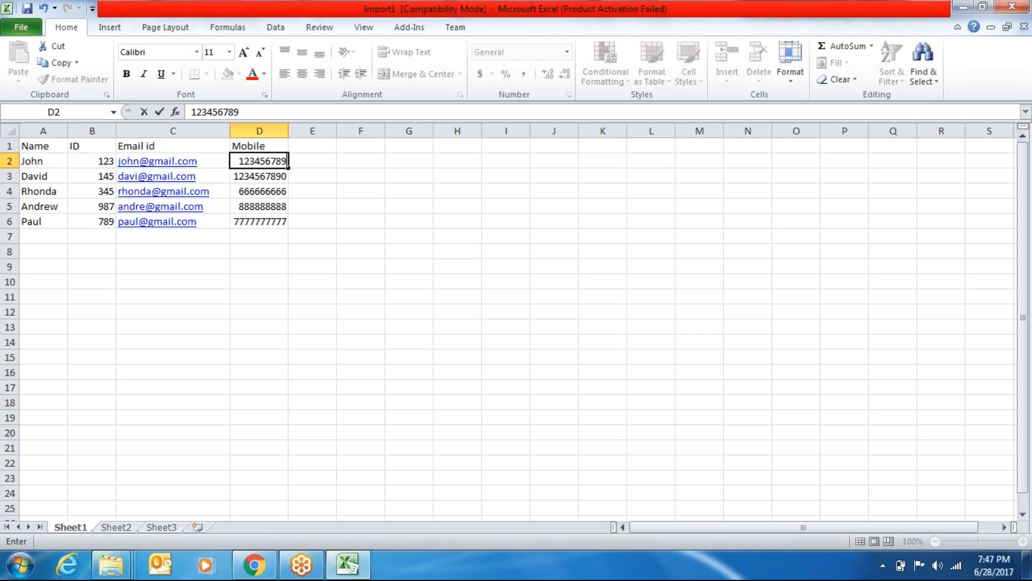
pyautogui.press('Return')
pyautogui.press('BackSpace')
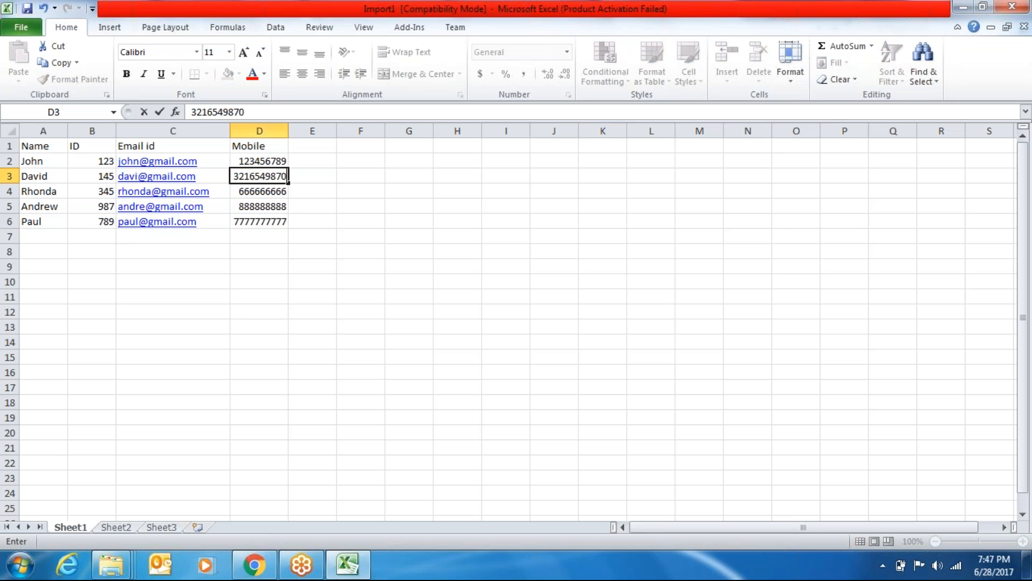
pyautogui.press('Return')
pyautogui.press('BackSpace')
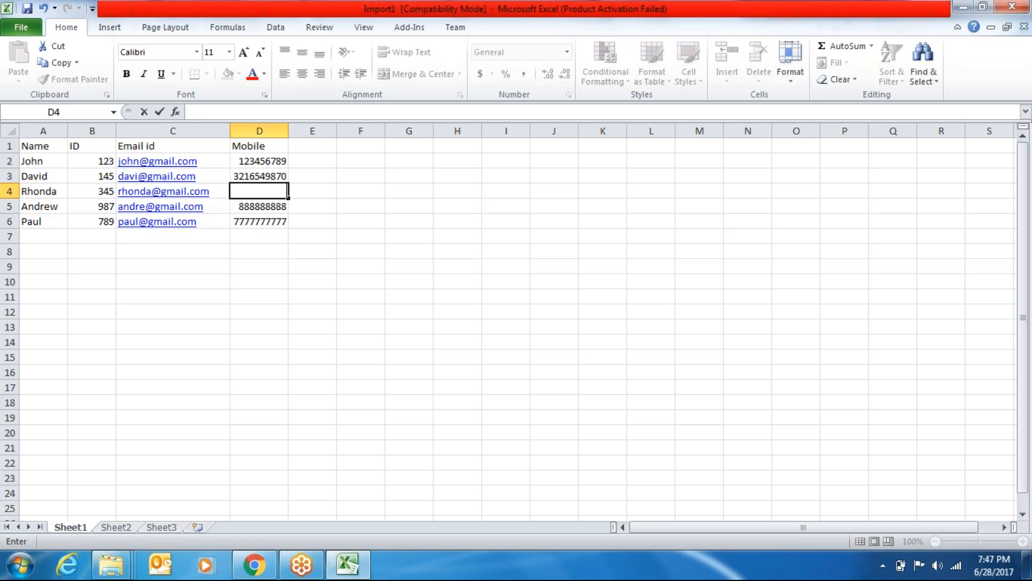
pyautogui.press('Return')
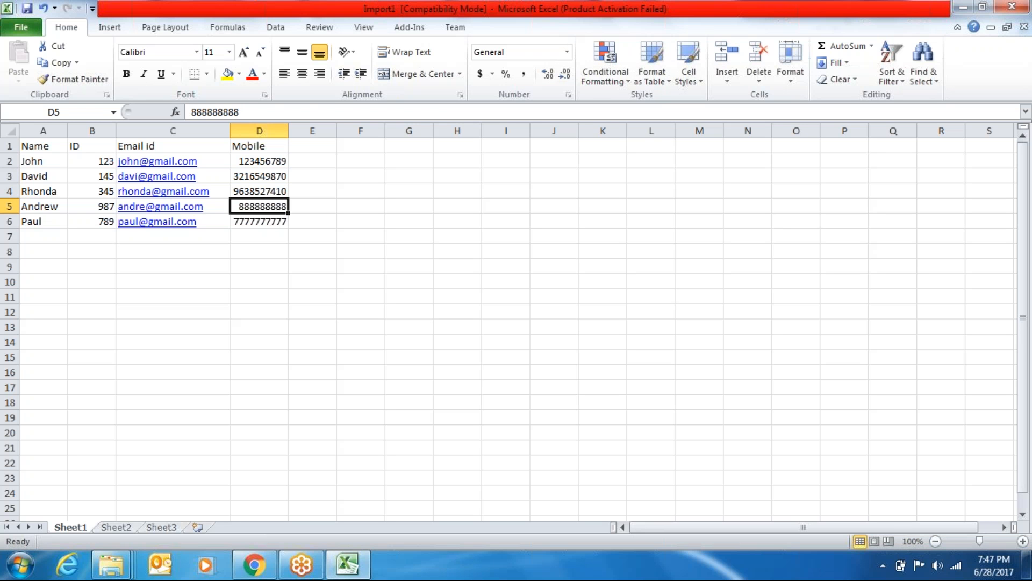
pyautogui.press('BackSpace')
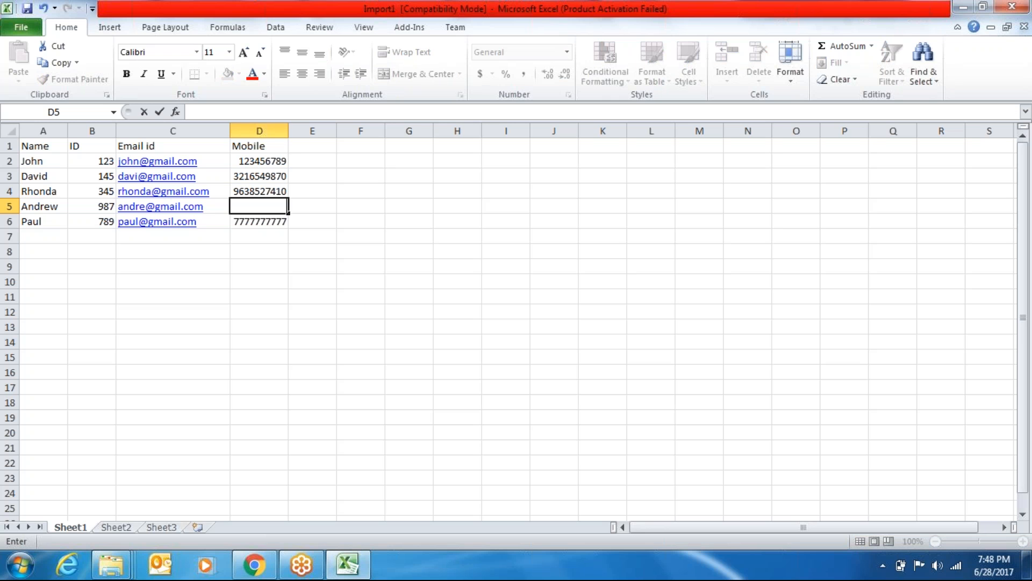
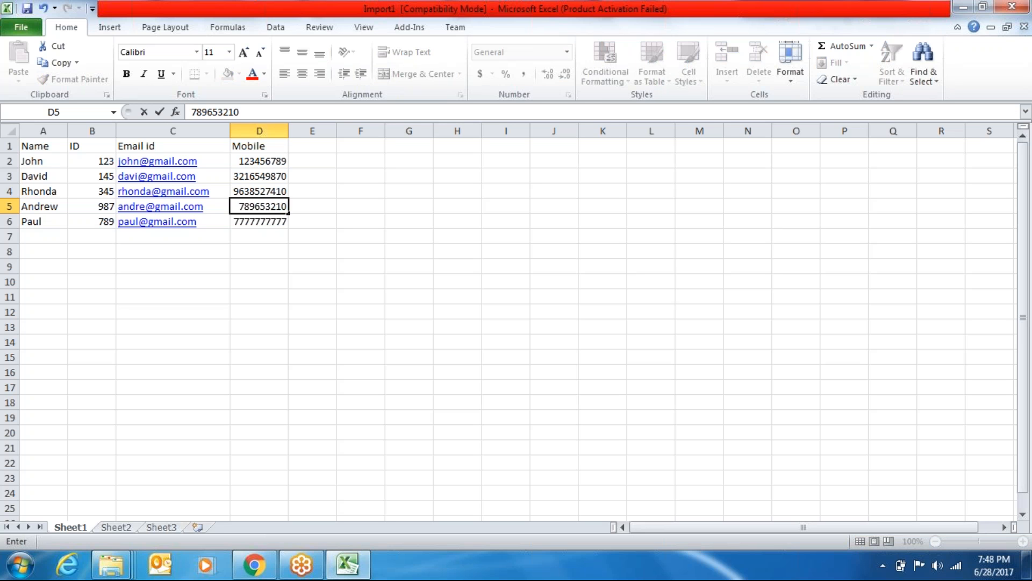
pyautogui.press('Return')
pyautogui.press('BackSpace')
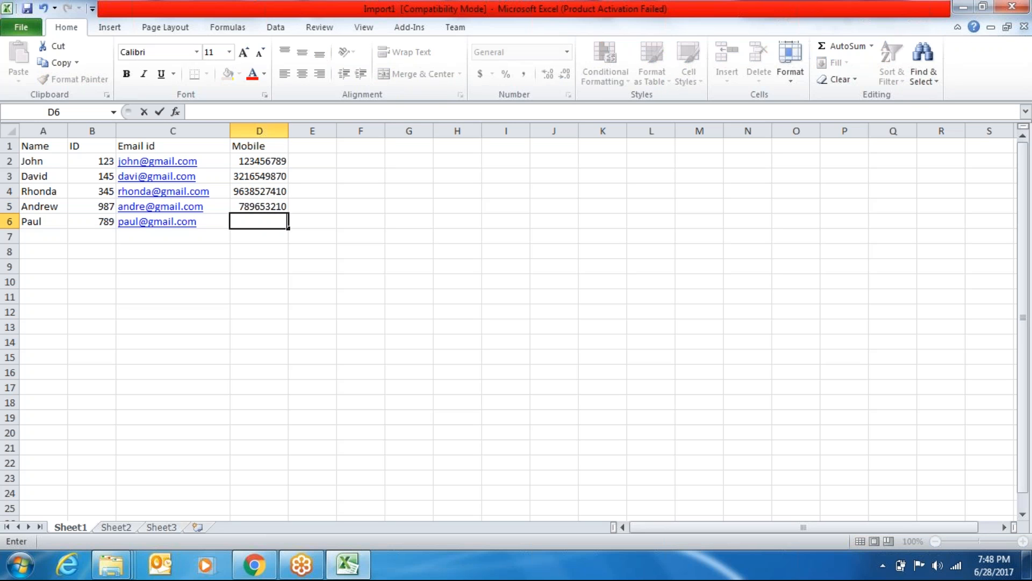
pyautogui.press('Return')
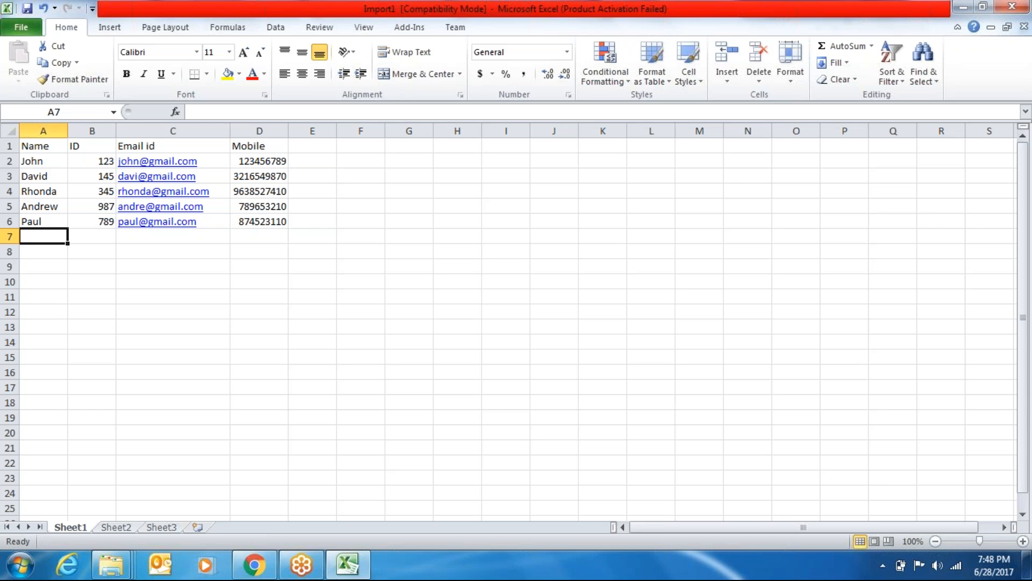
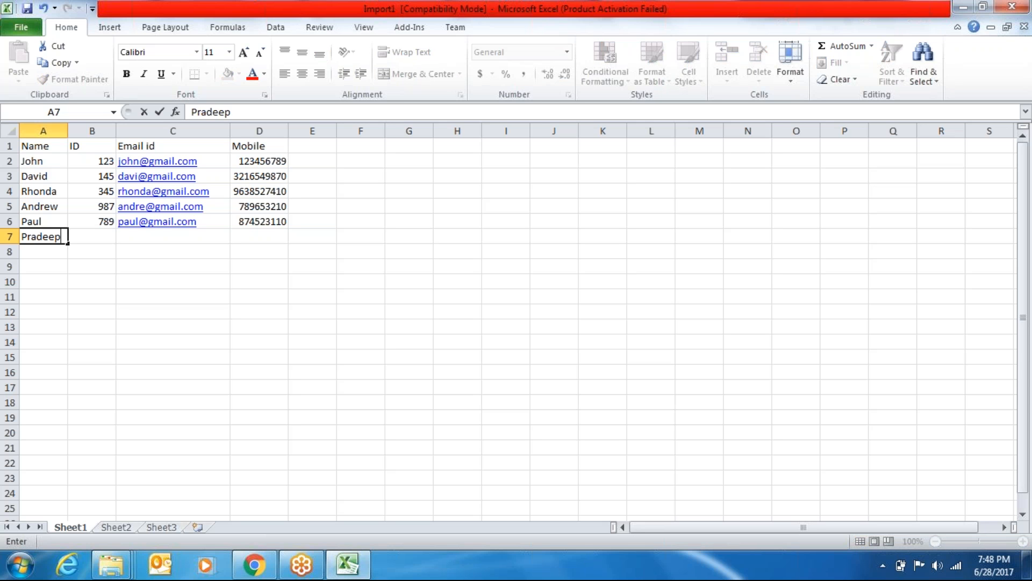
# Add row 7 with a contact name, ID 909, e-mail and mobile number, then save and close
pyautogui.press('Tab')
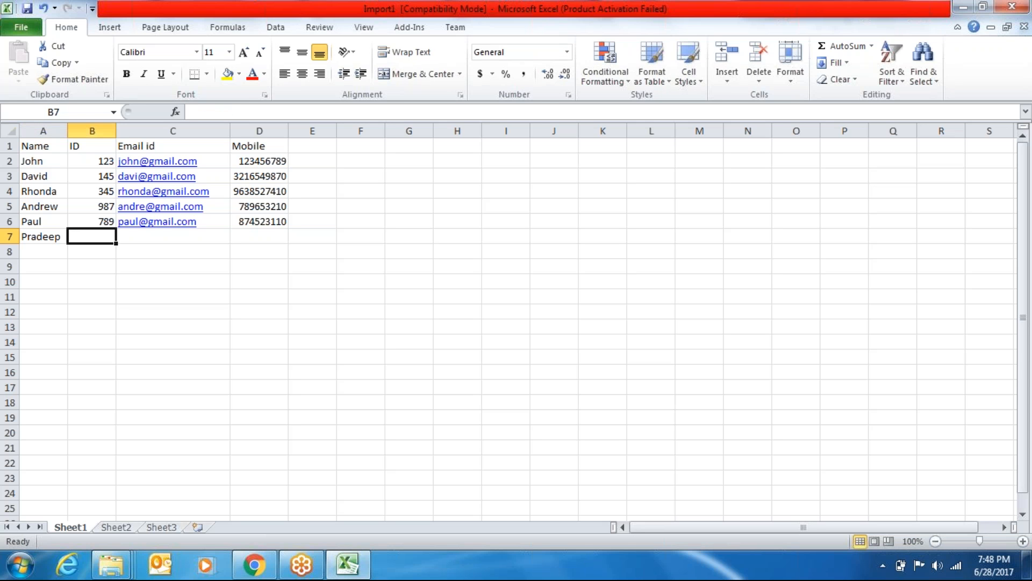
pyautogui.press('Tab')
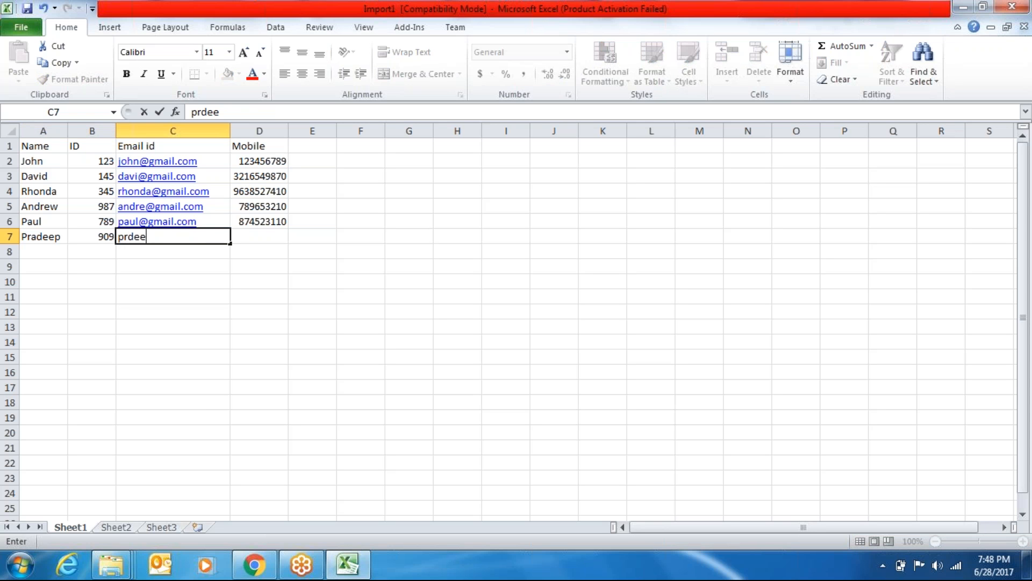
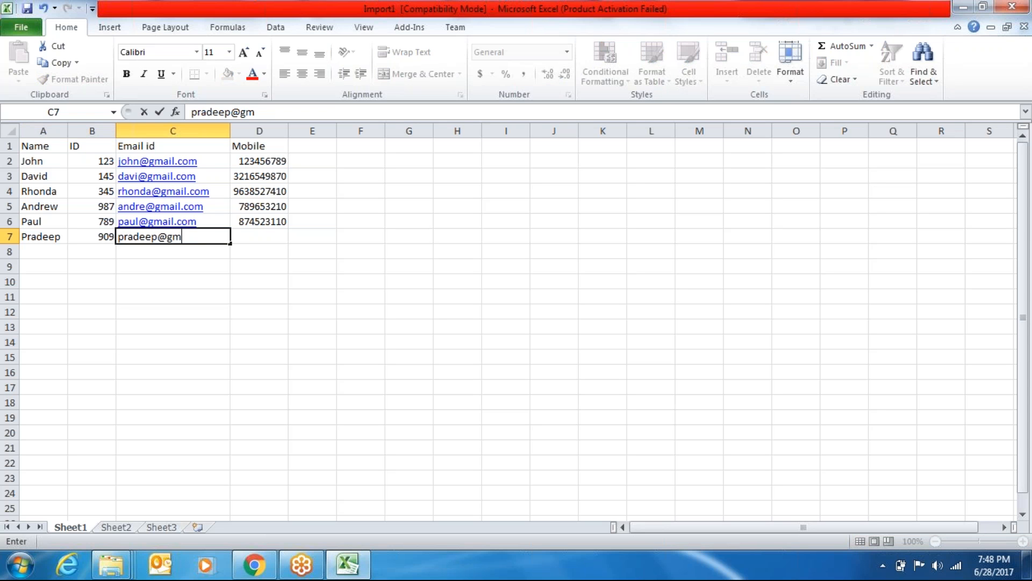
pyautogui.press('Tab')
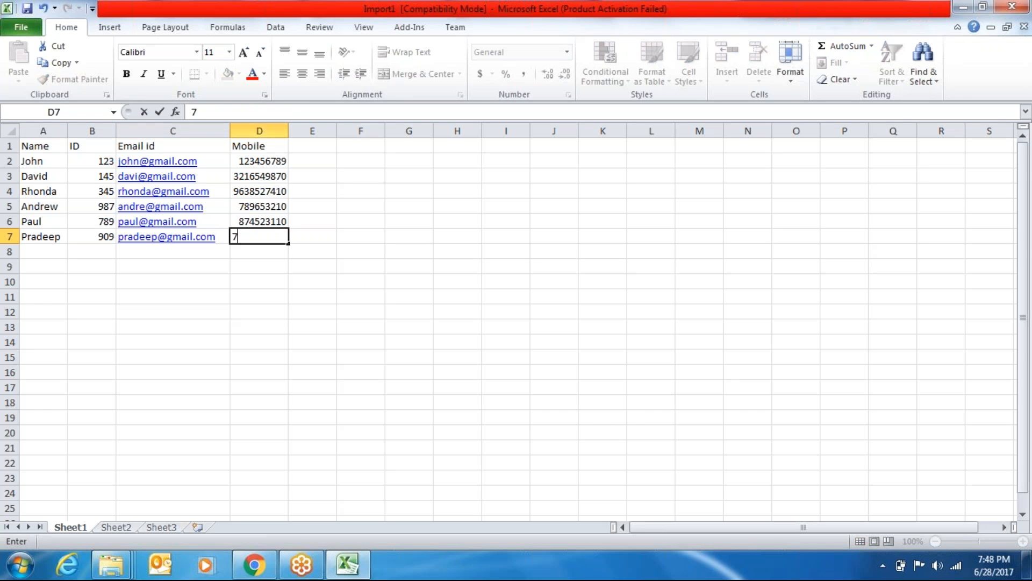
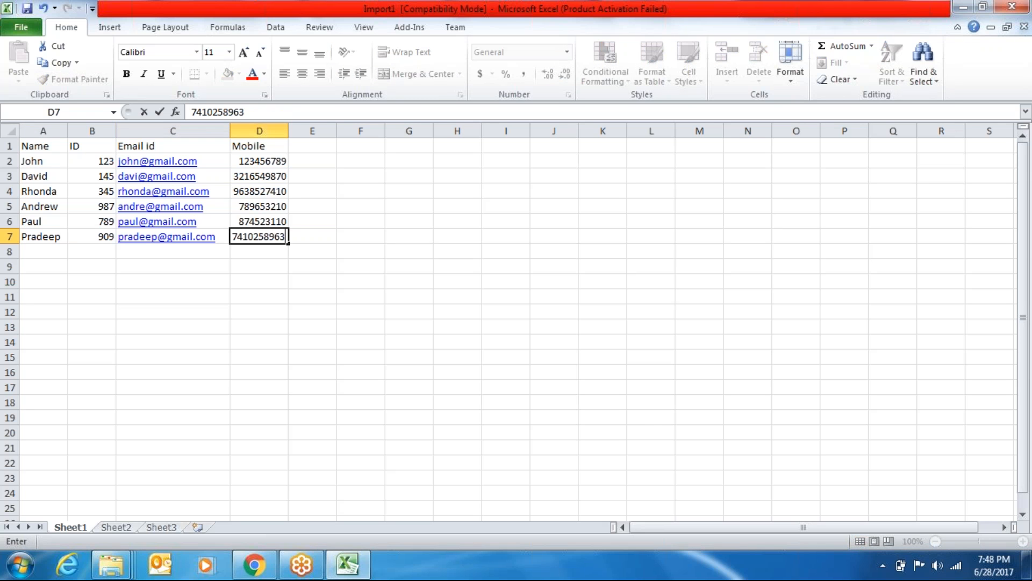
pyautogui.press('Return')
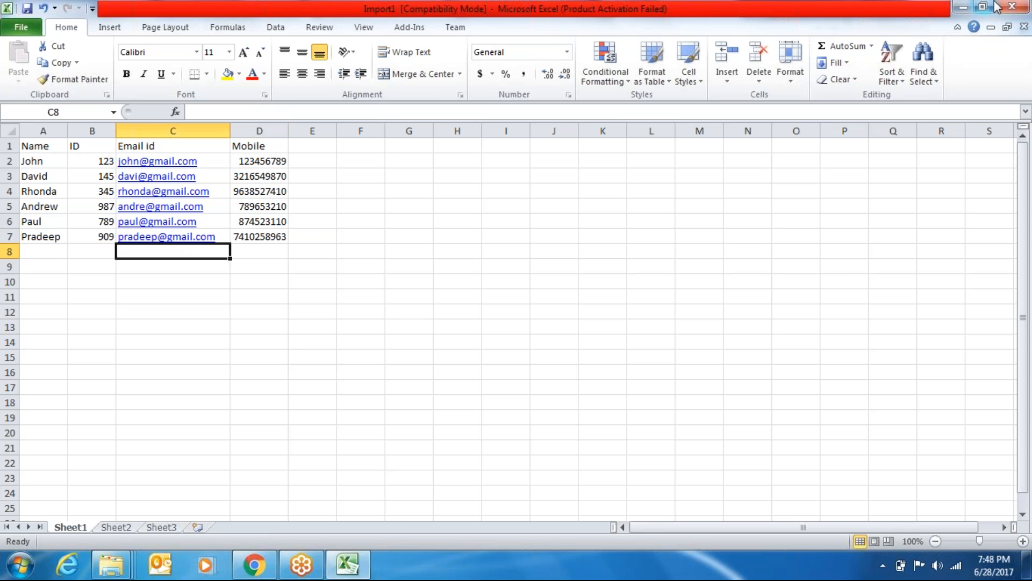
pyautogui.click(1013, 7)
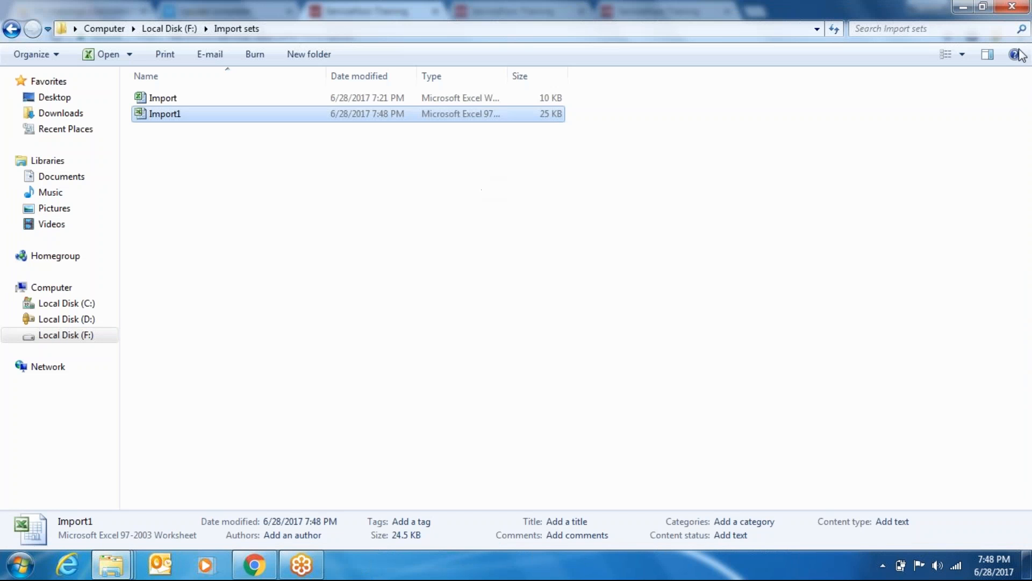
# Start a new data source named Narayana with import set table label 'Narayana import1'
pyautogui.click(963, 7)
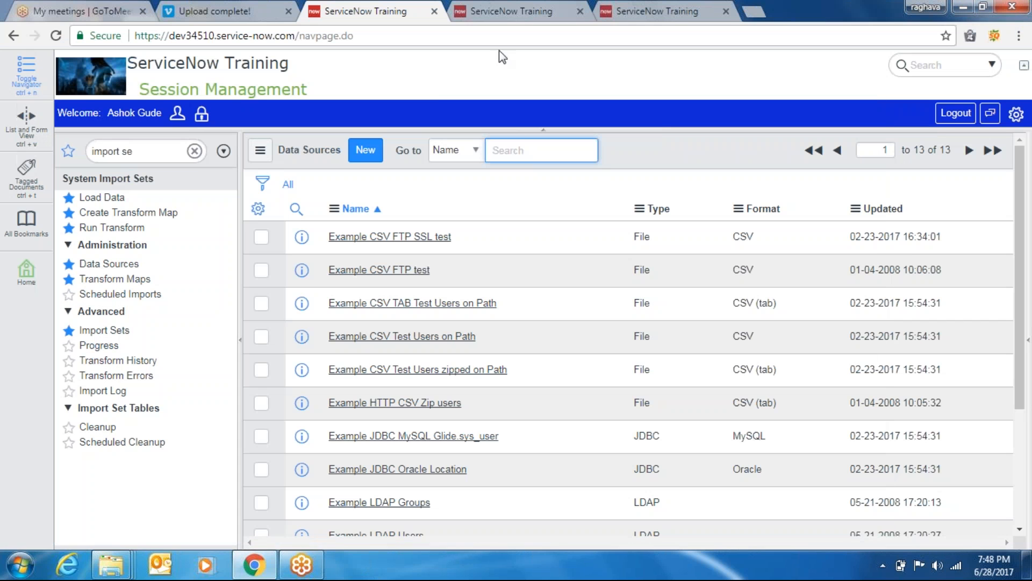
pyautogui.click(364, 155)
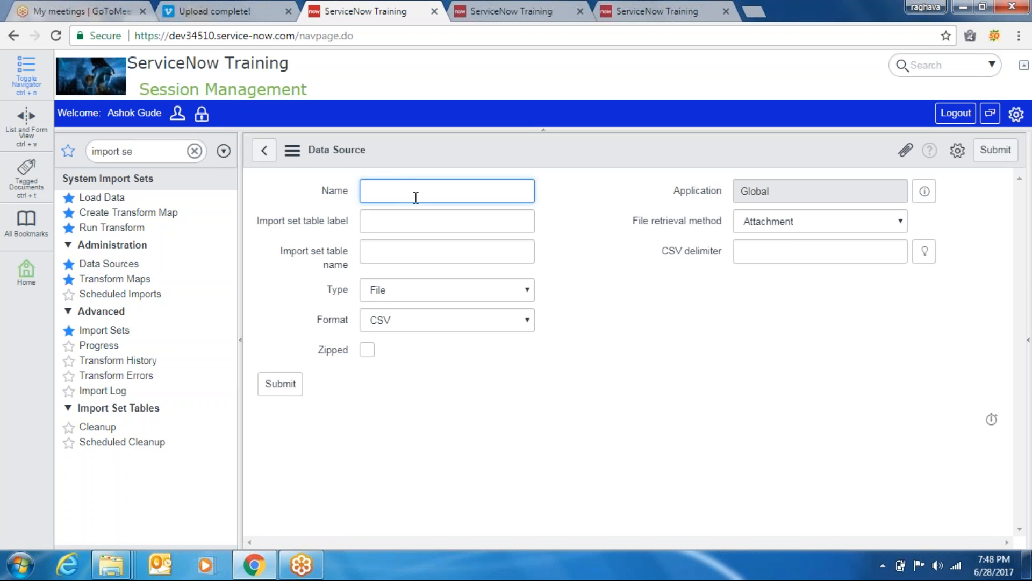
pyautogui.write('Narayana')
pyautogui.press('Tab')
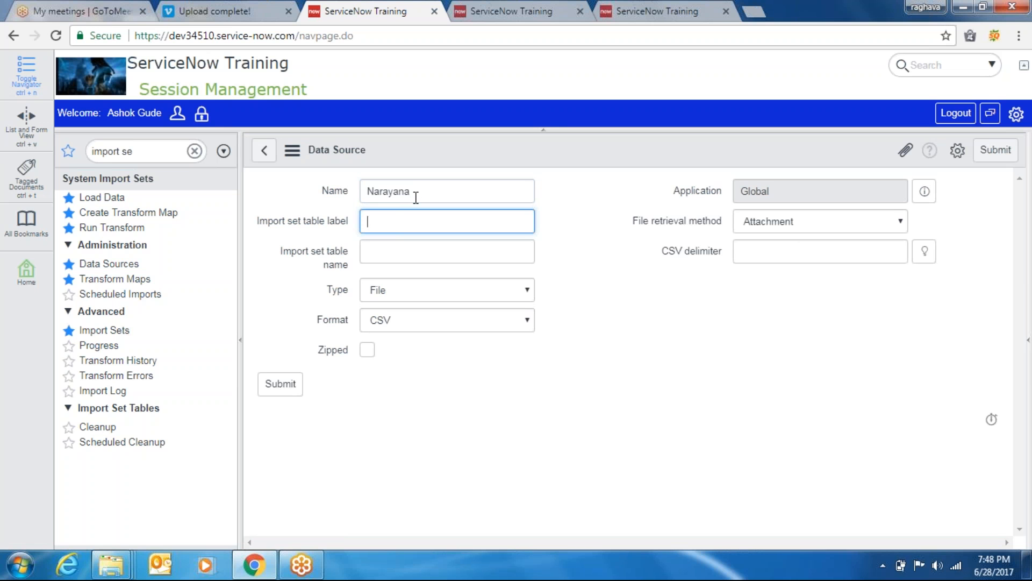
pyautogui.write('Narayana i')
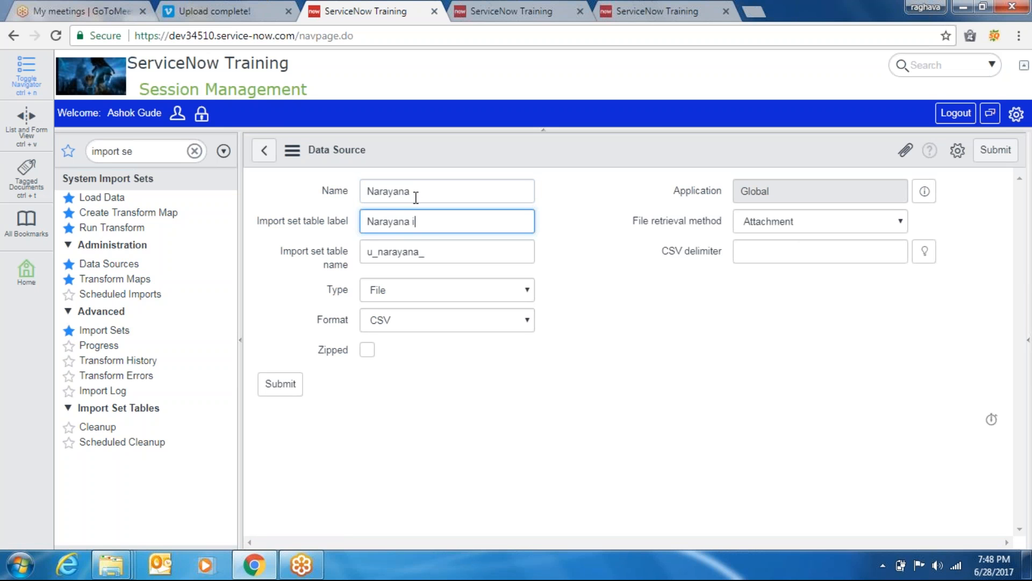
pyautogui.write('mport1')
pyautogui.press('Tab')
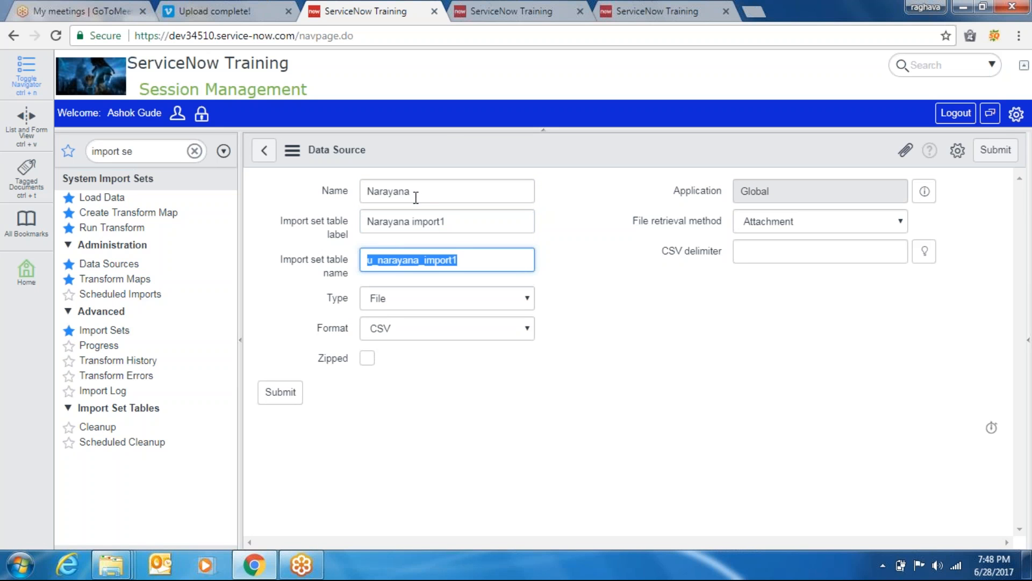
pyautogui.press('Tab')
# Try the JDBC and LDAP source types, then set the Type back to File
pyautogui.click(467, 300)
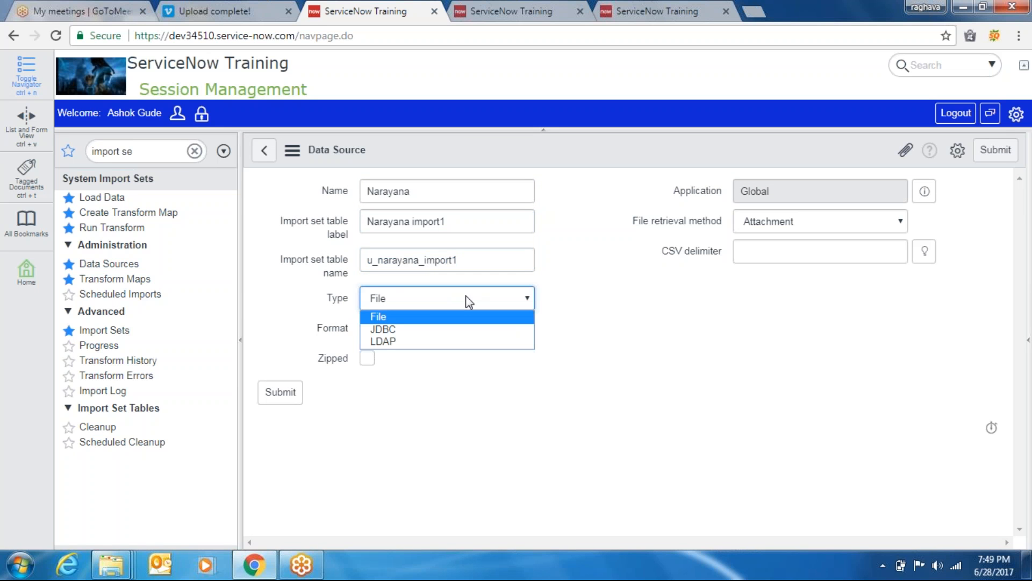
pyautogui.click(392, 329)
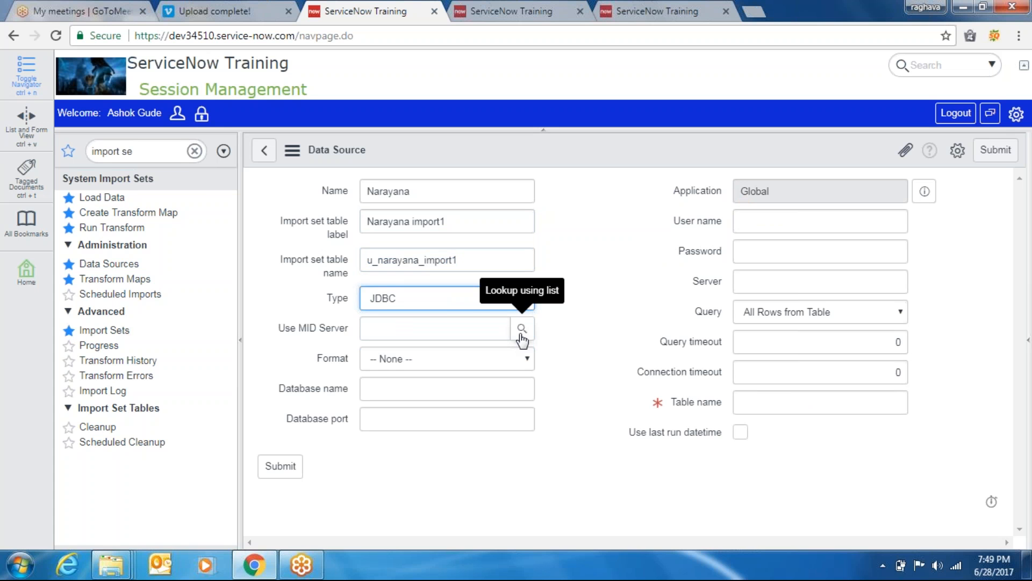
pyautogui.click(446, 304)
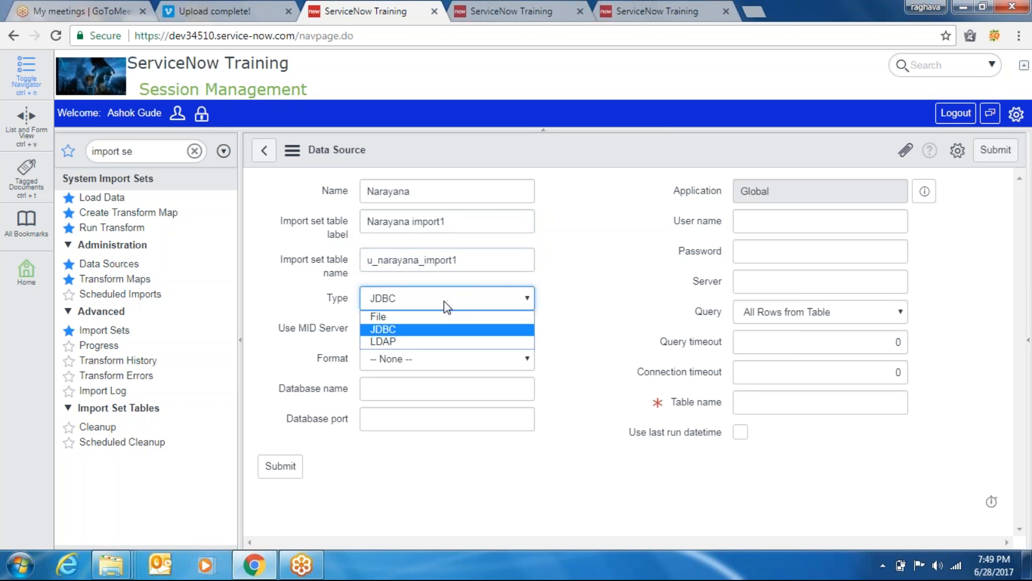
pyautogui.click(410, 341)
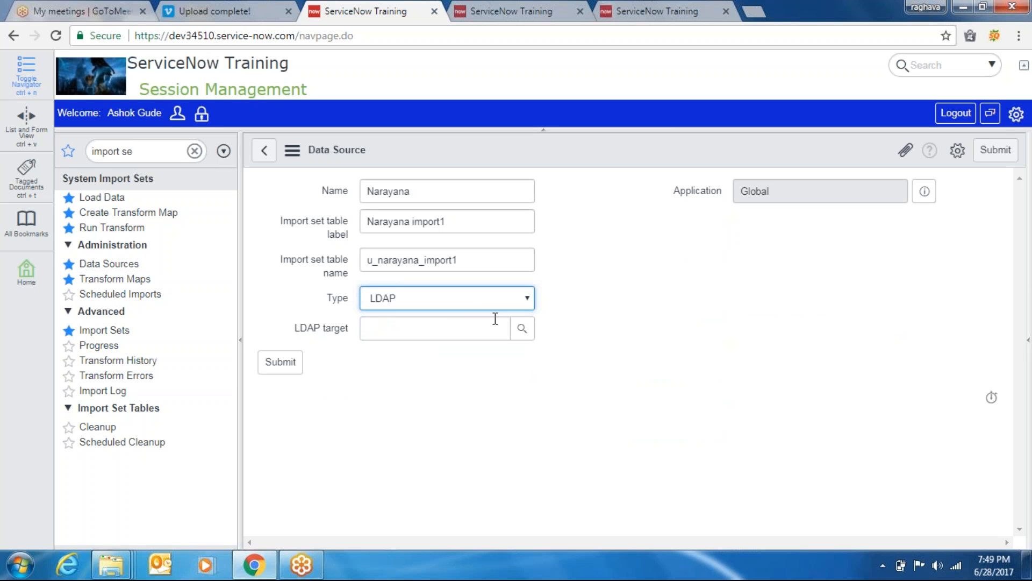
pyautogui.click(465, 298)
pyautogui.press('Escape')
pyautogui.click(429, 317)
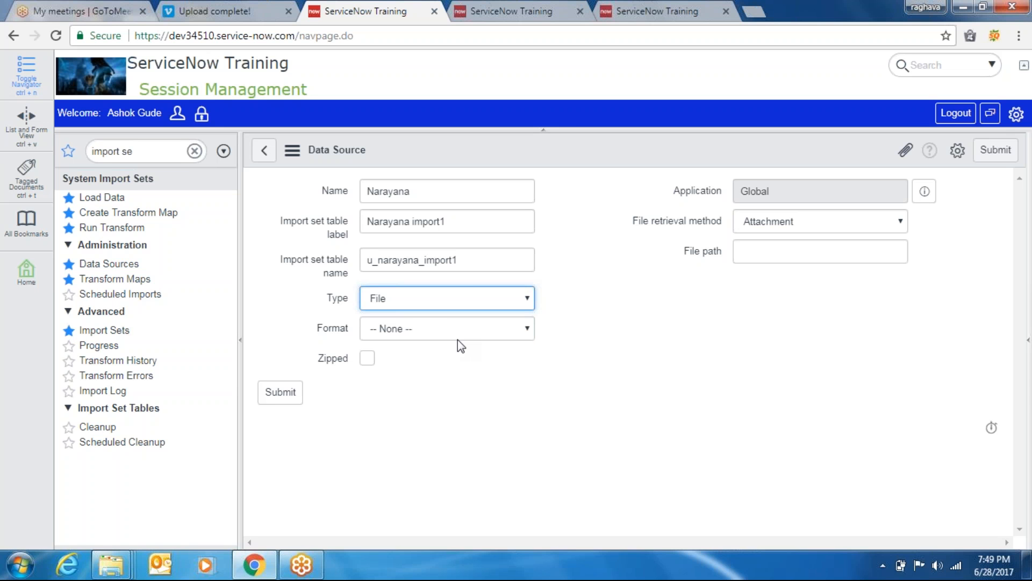
# Set Format to Excel with sheet number 1 and header row 1, keeping Attachment retrieval
pyautogui.click(440, 327)
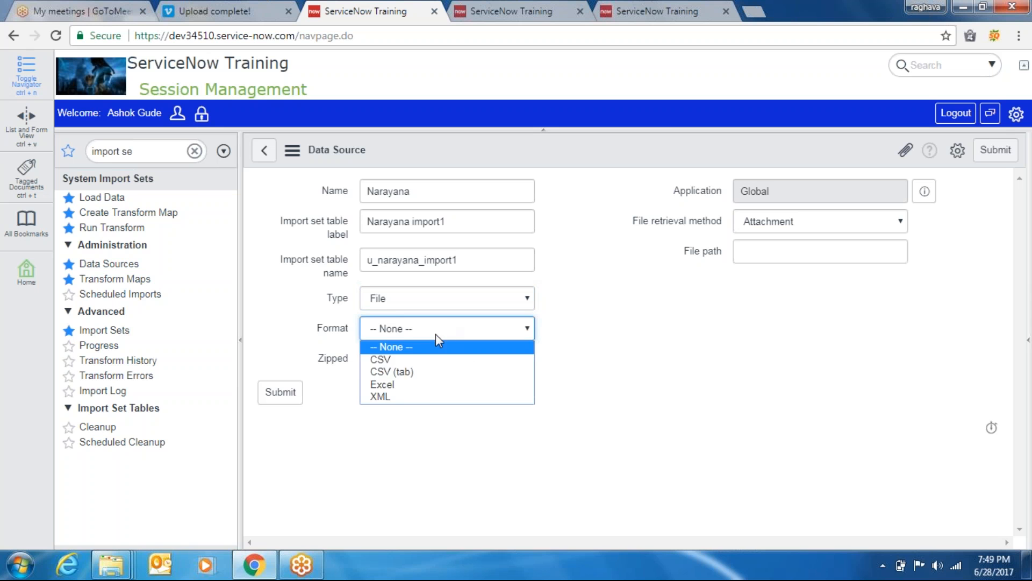
pyautogui.click(402, 385)
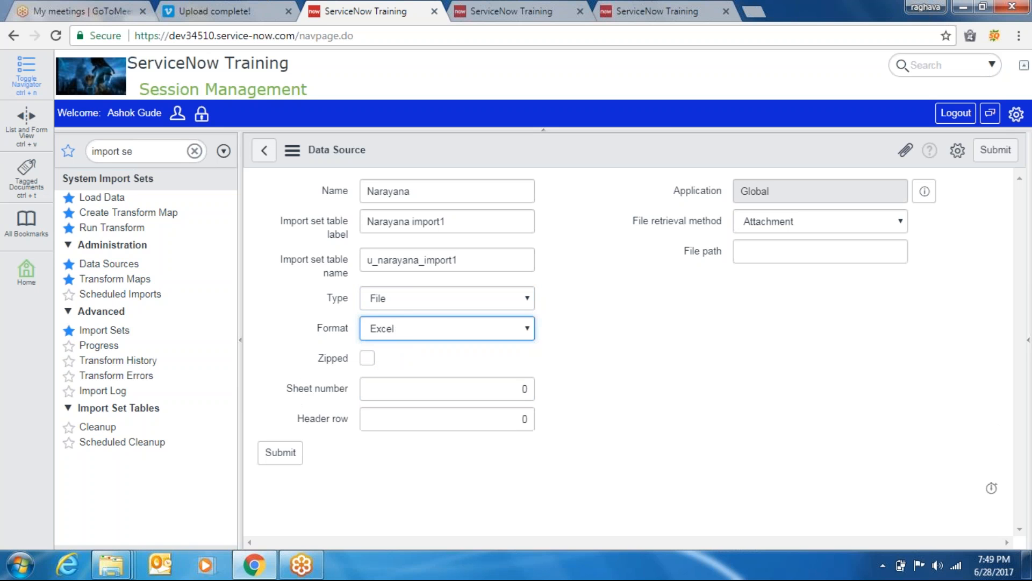
pyautogui.click(441, 391)
pyautogui.press('BackSpace')
pyautogui.write('1')
pyautogui.press('Tab')
pyautogui.write('1')
pyautogui.press('Tab')
pyautogui.press('Tab')
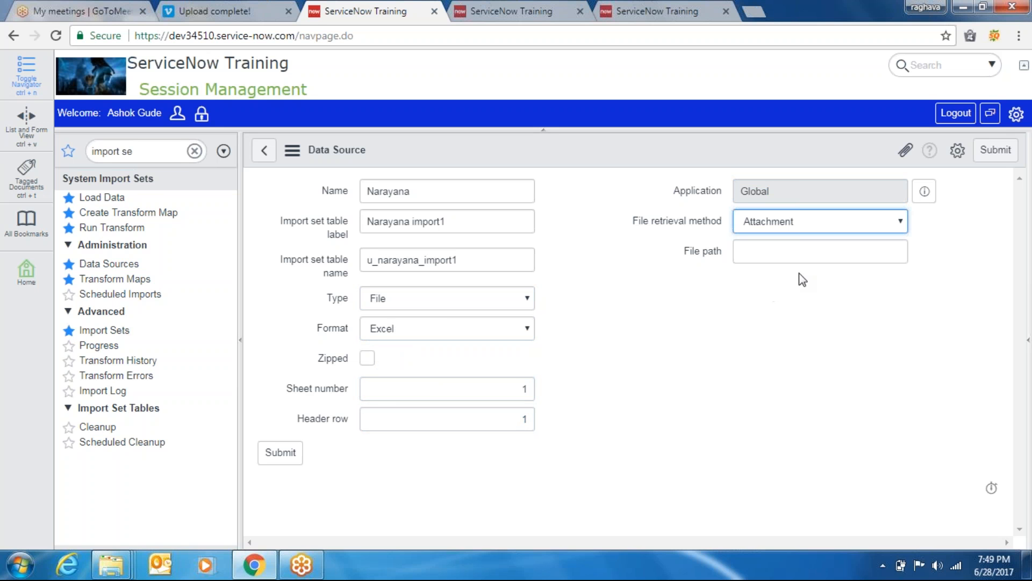
pyautogui.click(801, 221)
pyautogui.click(801, 220)
# Attach Import1.xls to the Narayana data source record and submit it
pyautogui.click(907, 152)
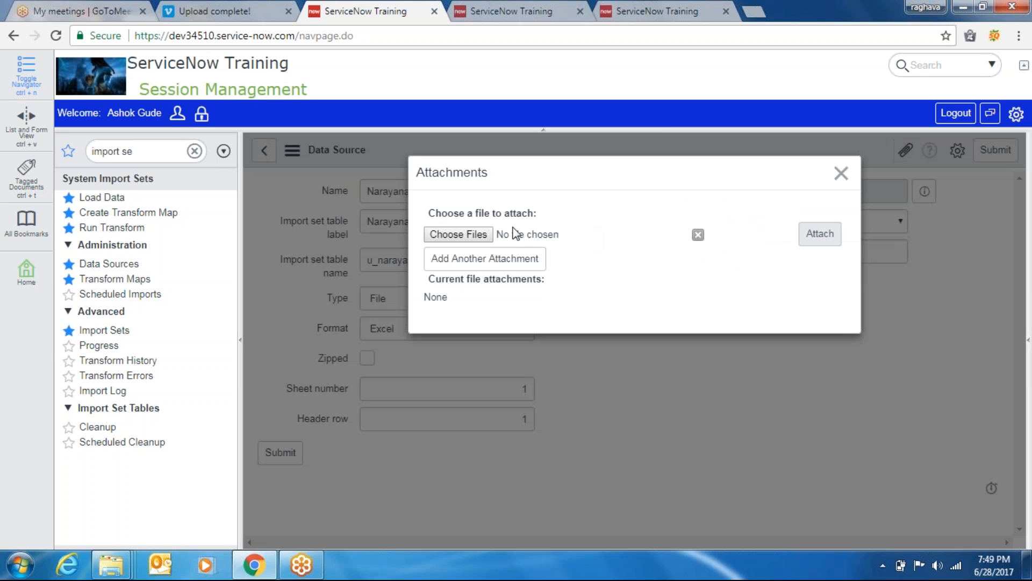
pyautogui.click(480, 233)
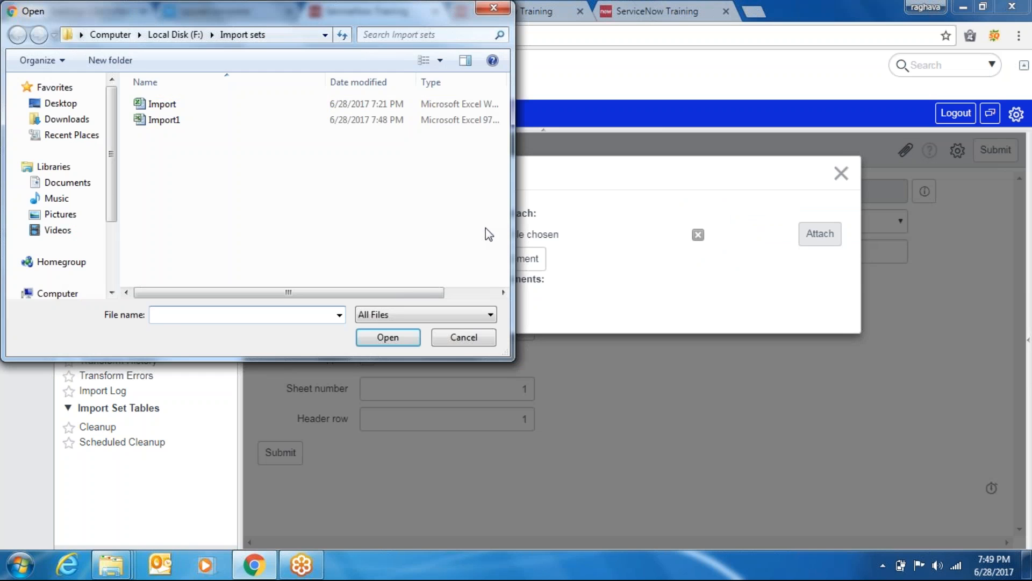
pyautogui.doubleClick(173, 119)
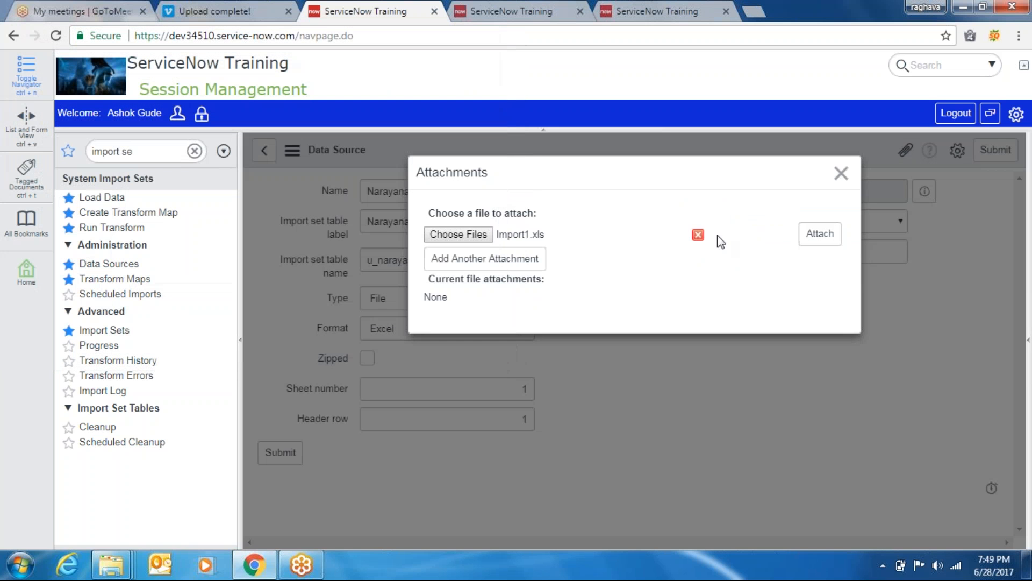
pyautogui.click(808, 240)
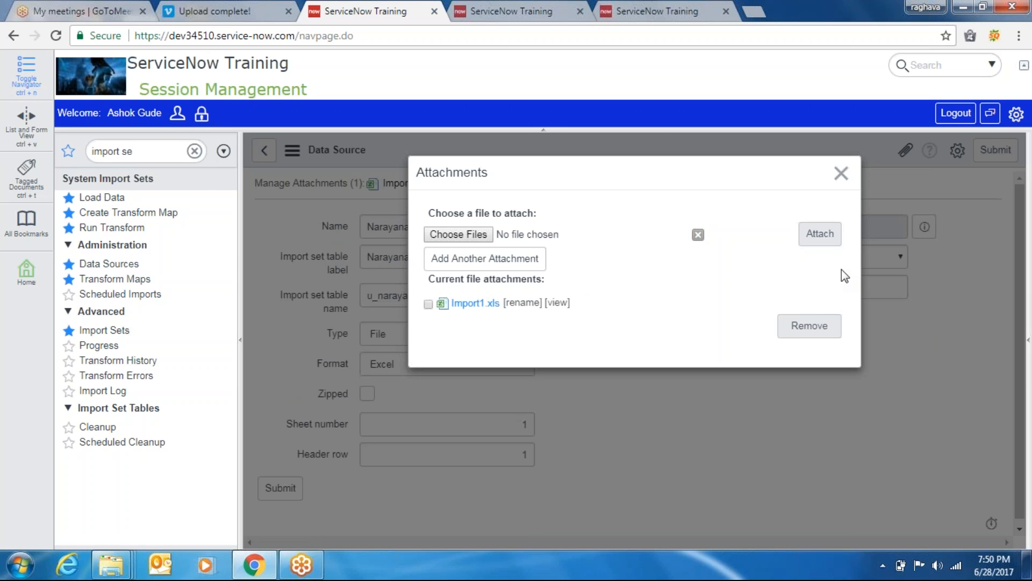
pyautogui.click(841, 173)
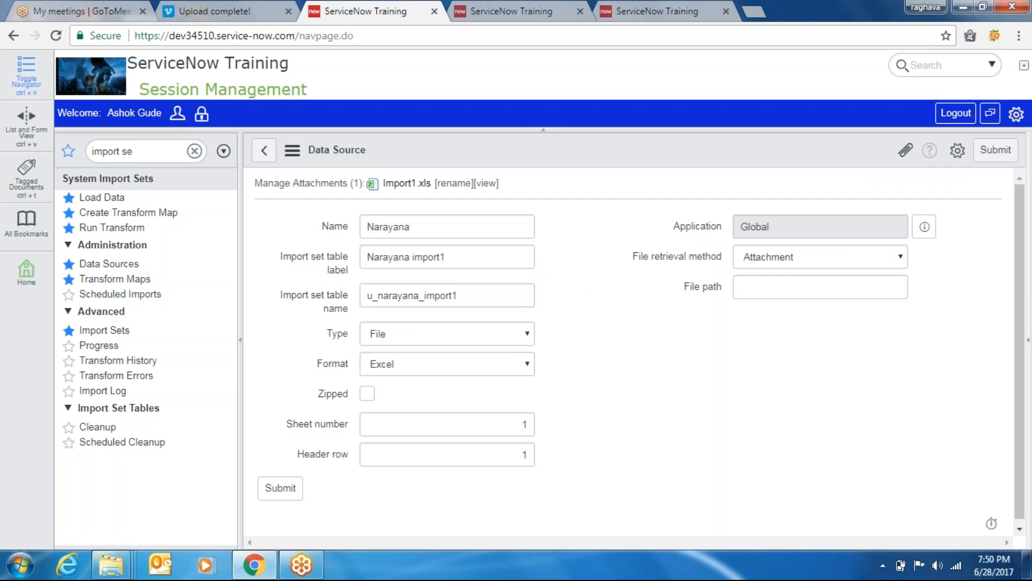
pyautogui.click(1000, 156)
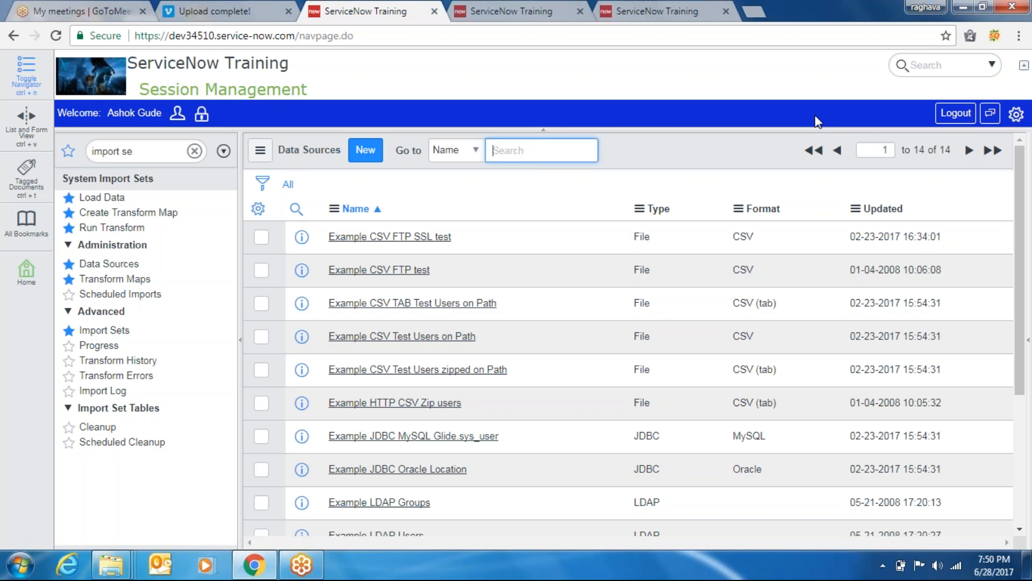
# Close the extra Narayanas list tab and return to the Data Sources tab
pyautogui.click(499, 5)
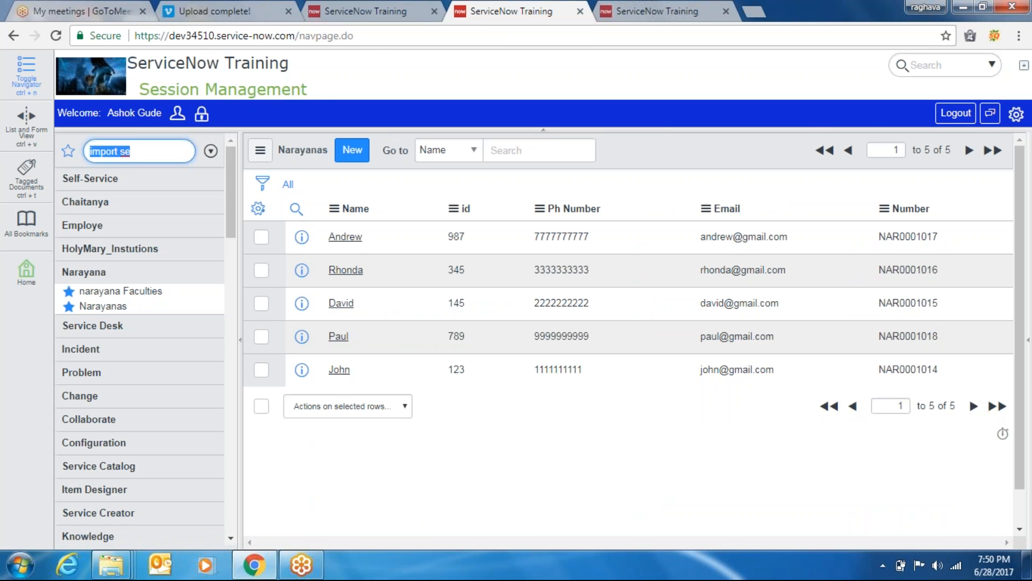
pyautogui.click(581, 10)
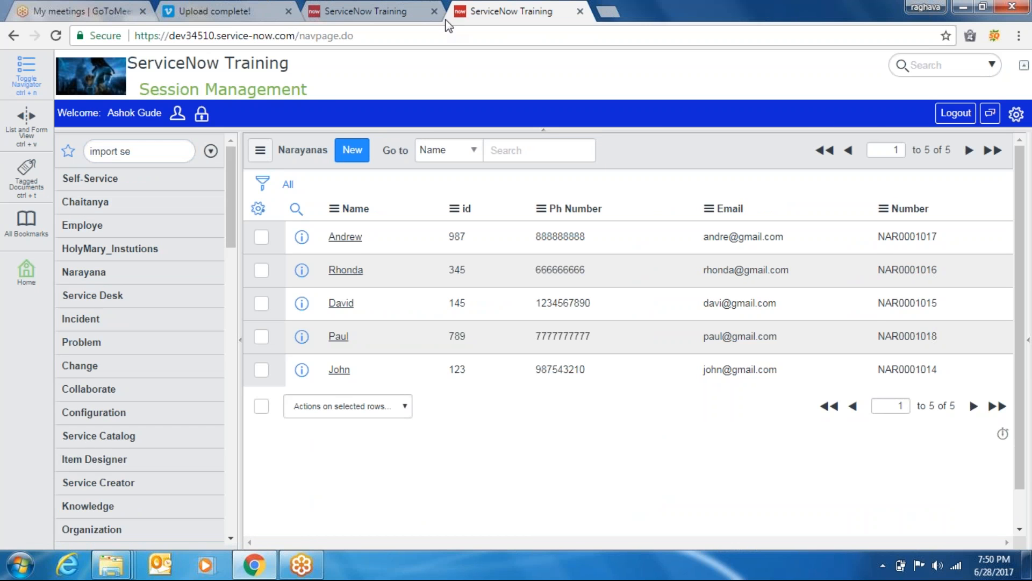
pyautogui.click(400, 11)
# Filter the navigator for 'import', open Load Data and choose the Narayana data source
pyautogui.click(156, 149)
pyautogui.write('d')
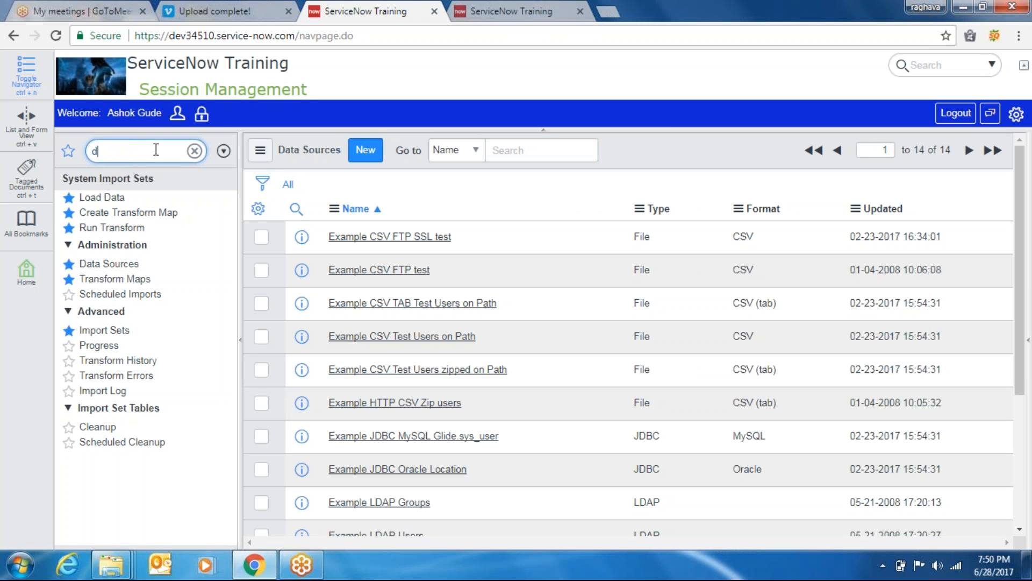
pyautogui.write('at')
pyautogui.press('BackSpace')
pyautogui.press('BackSpace')
pyautogui.press('BackSpace')
pyautogui.write('import')
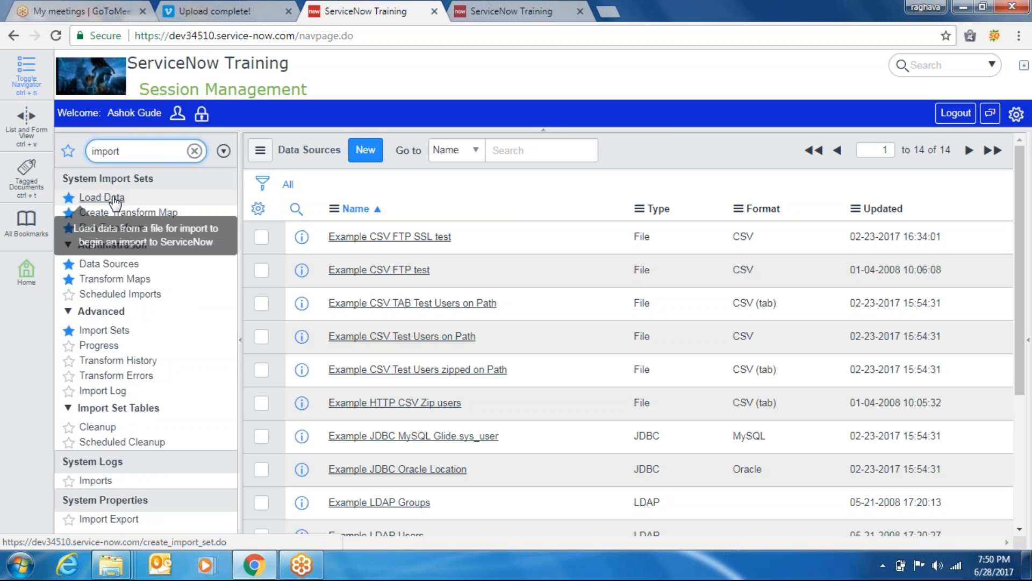
pyautogui.click(114, 197)
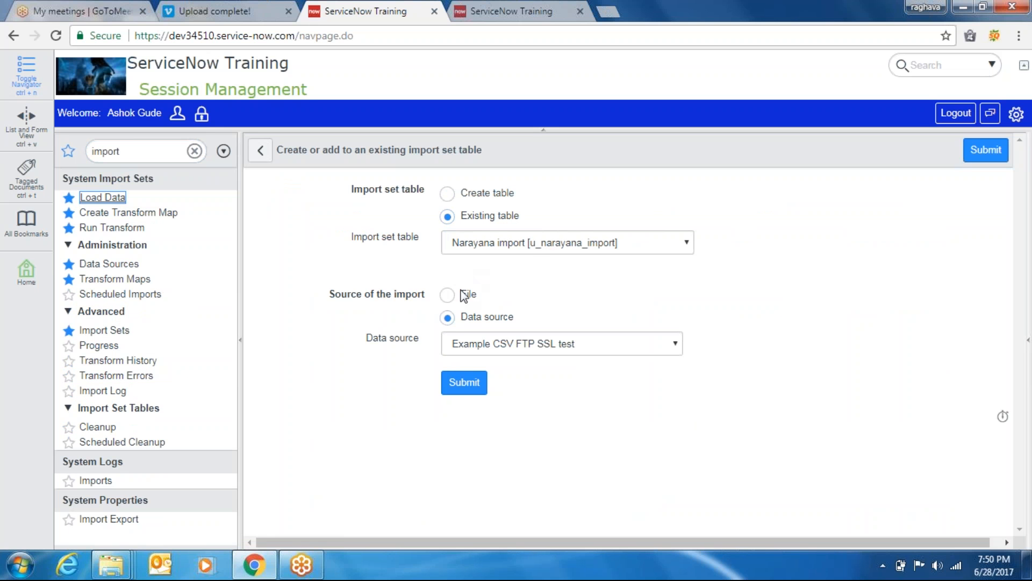
pyautogui.click(524, 347)
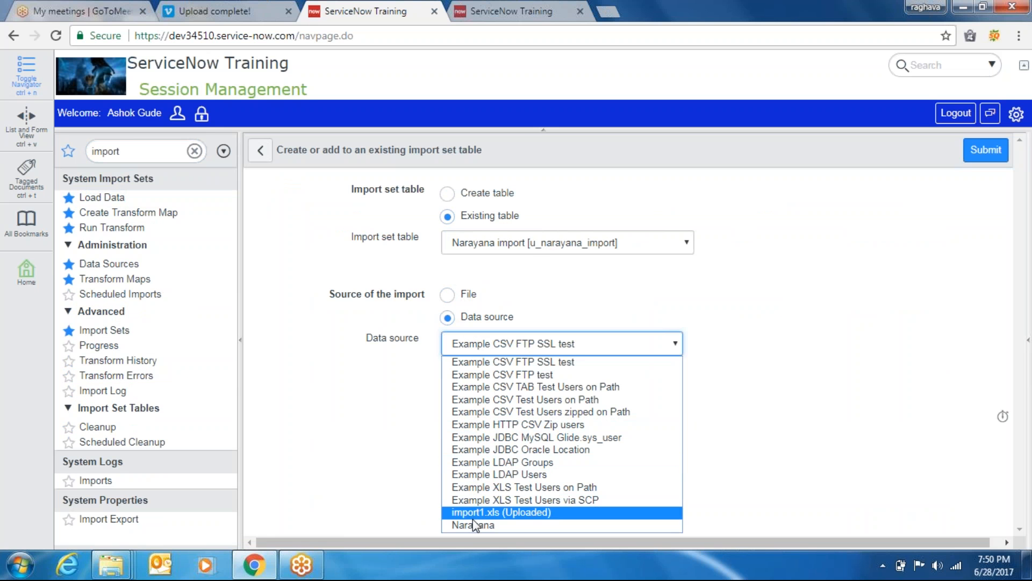
pyautogui.click(502, 526)
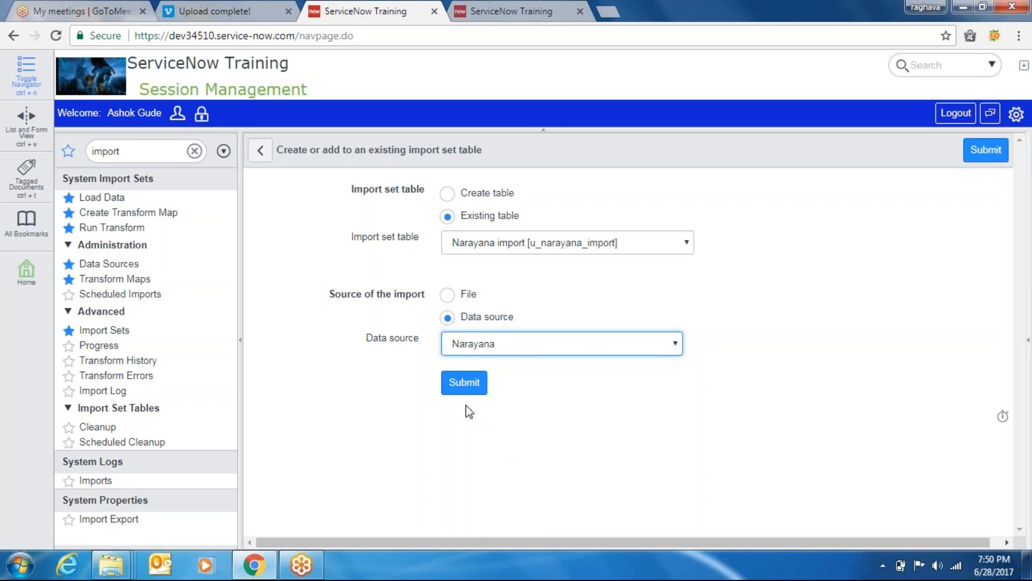
# Submit the Narayana load, inserting 6 rows, then list all import sets including ISET0010003
pyautogui.click(472, 386)
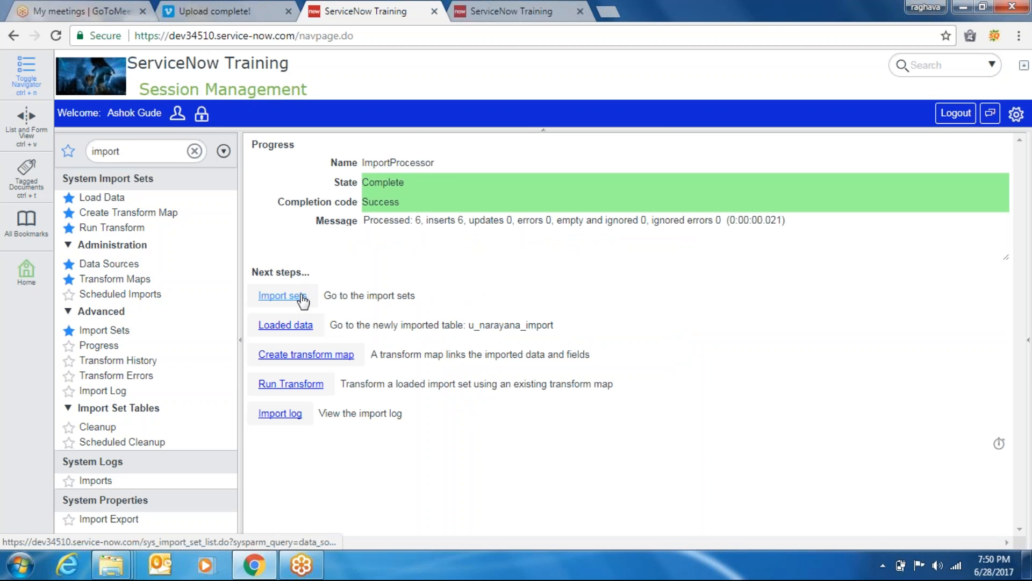
pyautogui.click(285, 302)
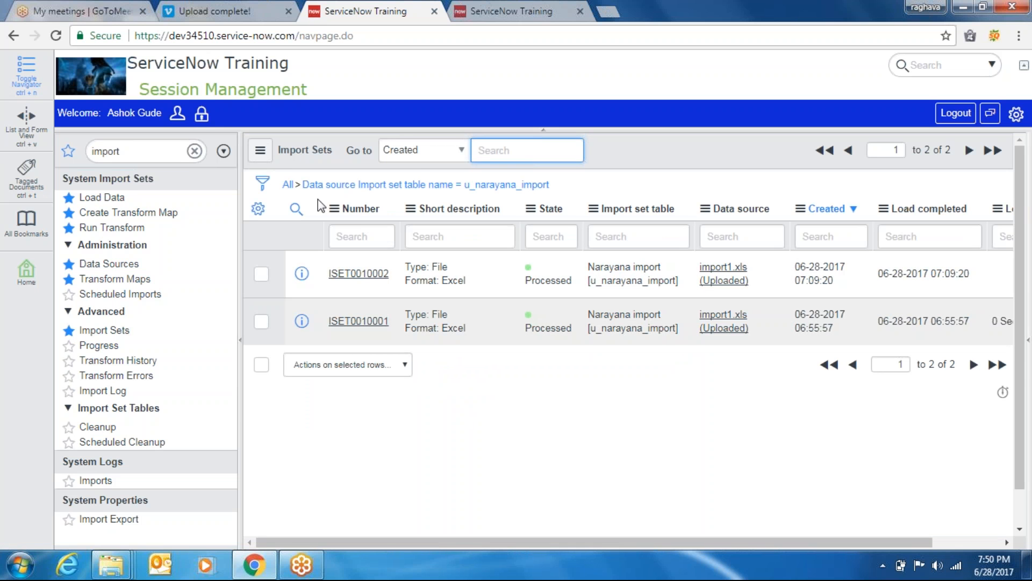
pyautogui.click(290, 185)
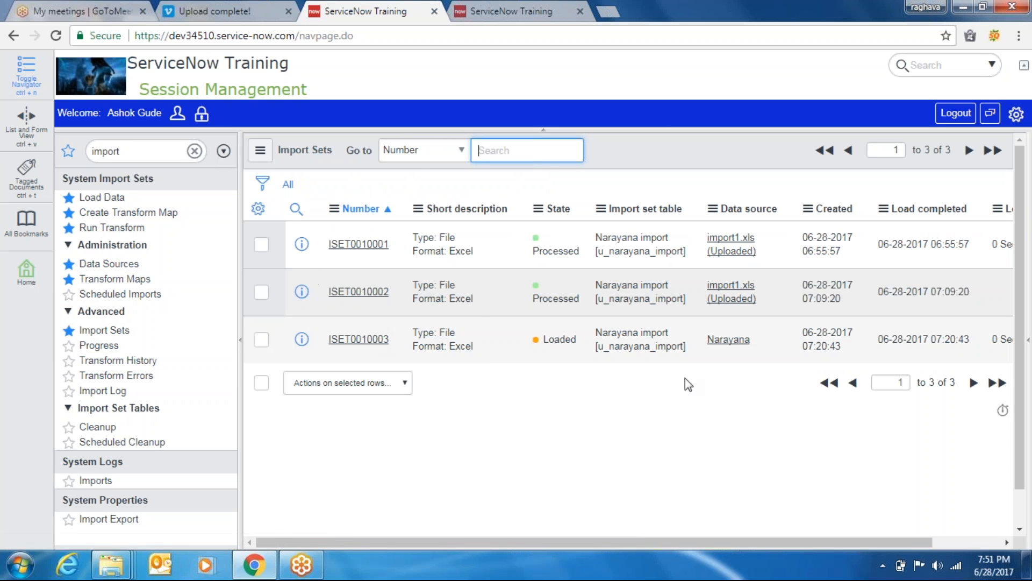
# Open ISET0010003 and run the Import Narayana transform map on it
pyautogui.click(360, 340)
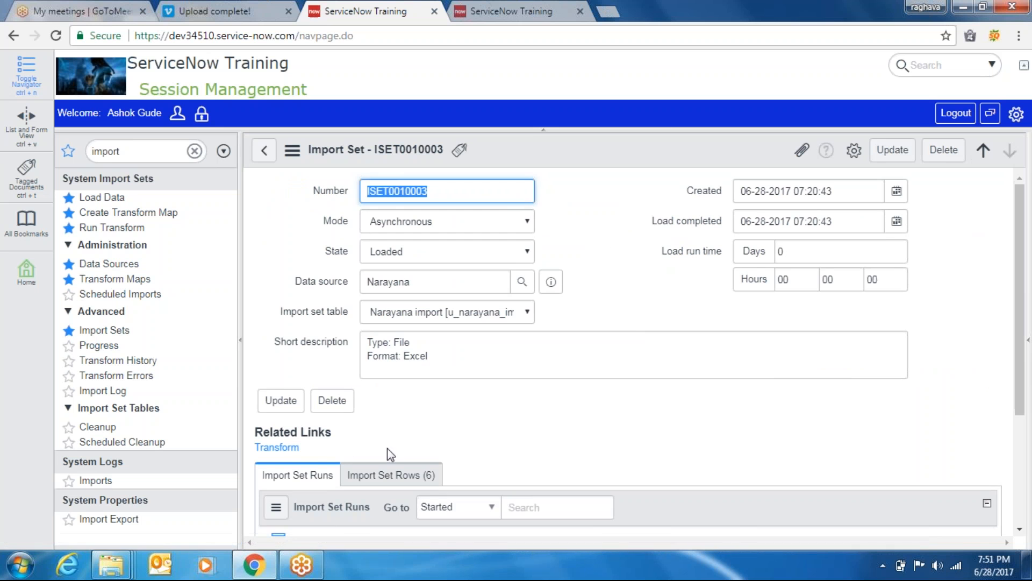
pyautogui.click(278, 447)
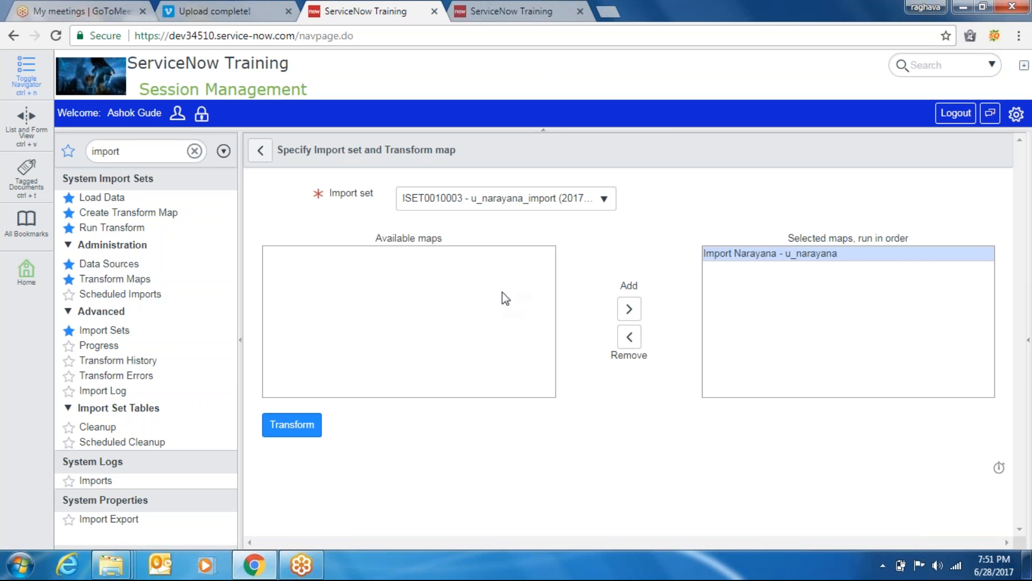
pyautogui.click(463, 204)
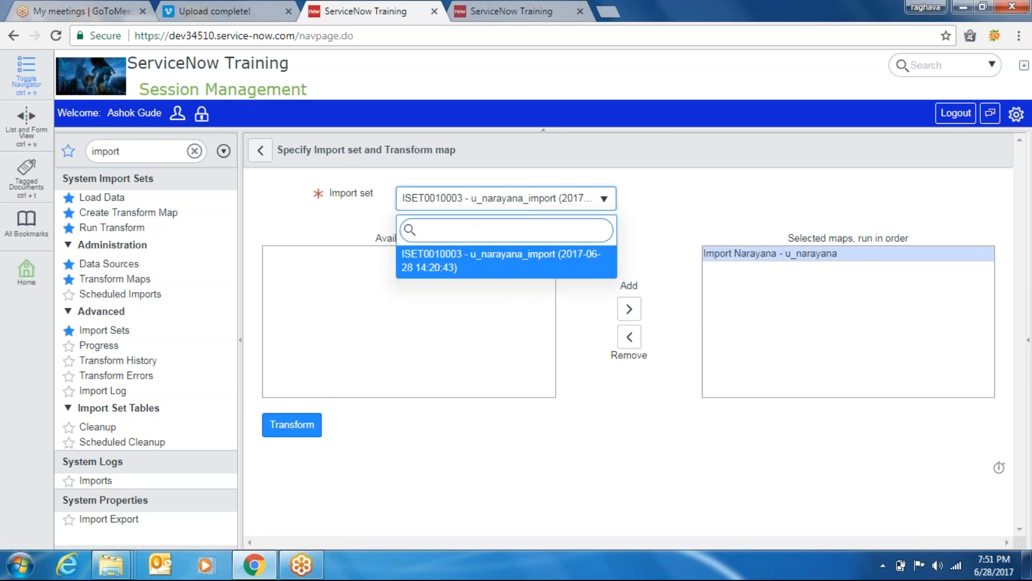
pyautogui.click(449, 273)
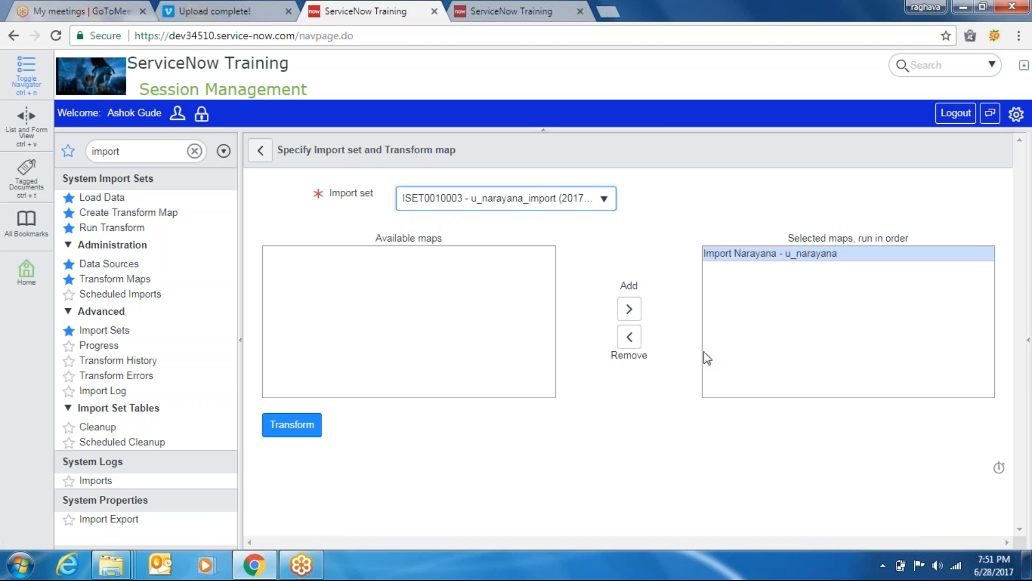
pyautogui.click(291, 430)
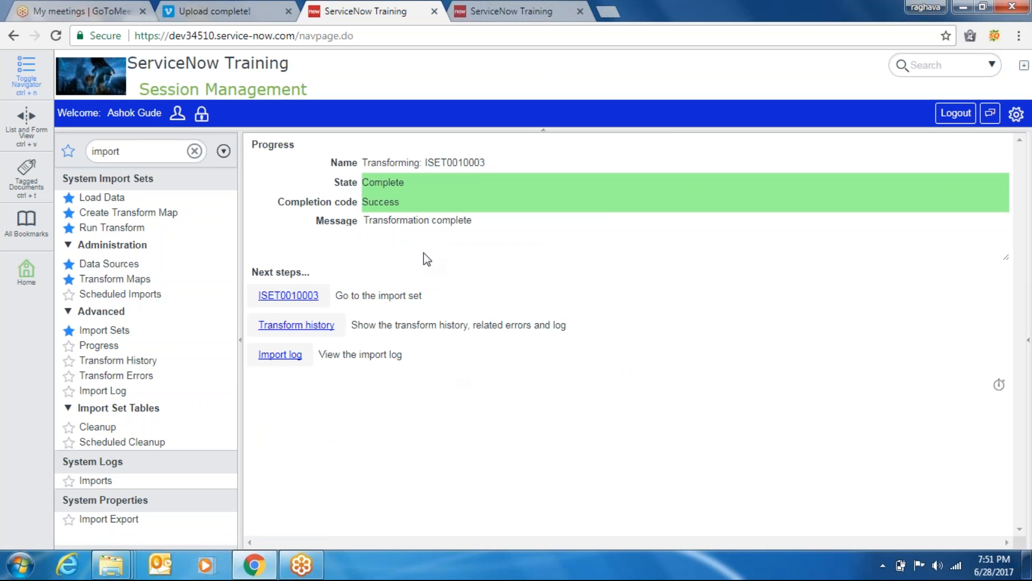
# Duplicate the Narayanas tab to reload the list showing six records, including ID 909
pyautogui.click(510, 11)
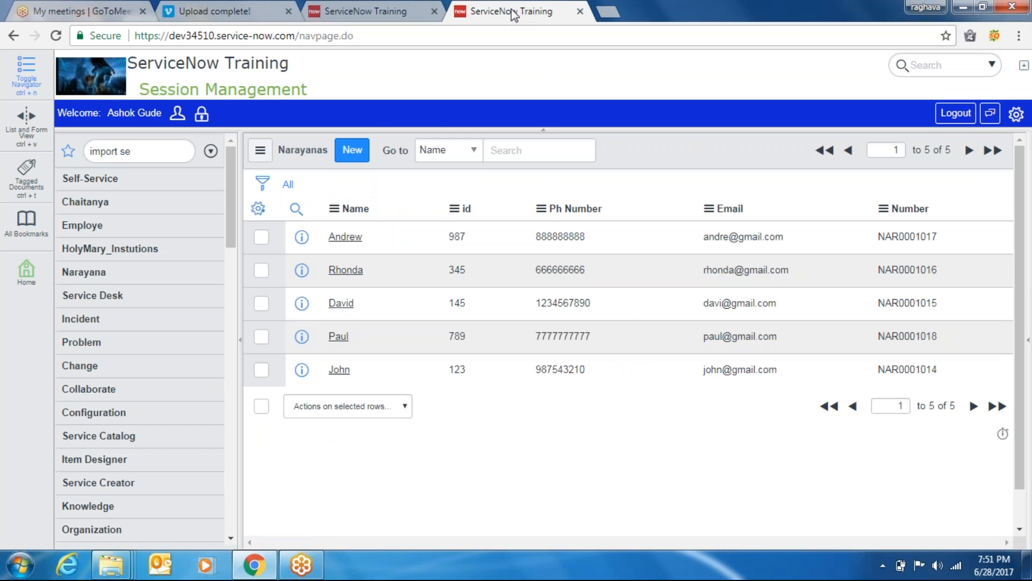
pyautogui.rightClick(510, 11)
pyautogui.click(549, 63)
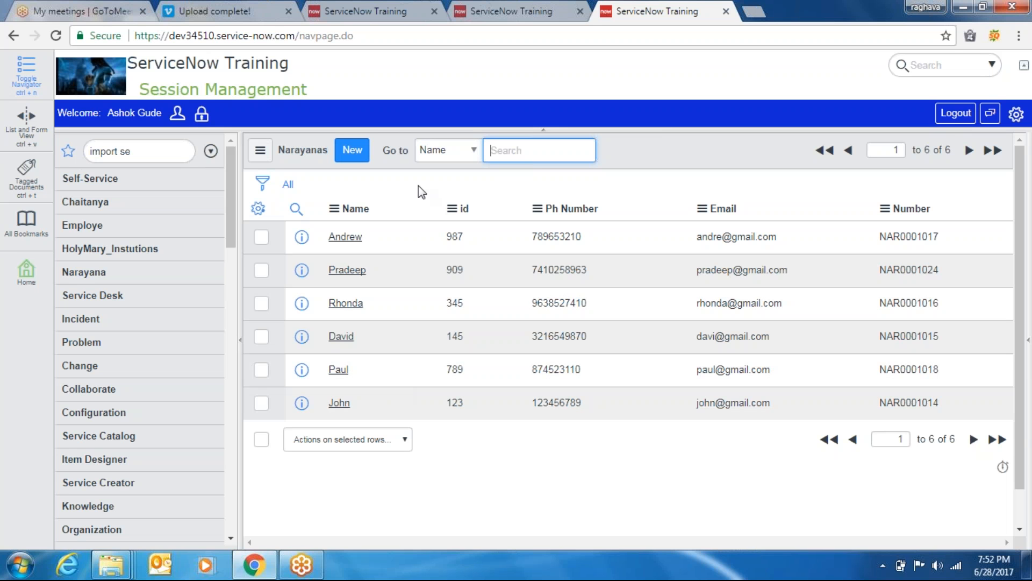
# Open the Import external data into Narayana page from the Name column header's Import option
pyautogui.rightClick(359, 212)
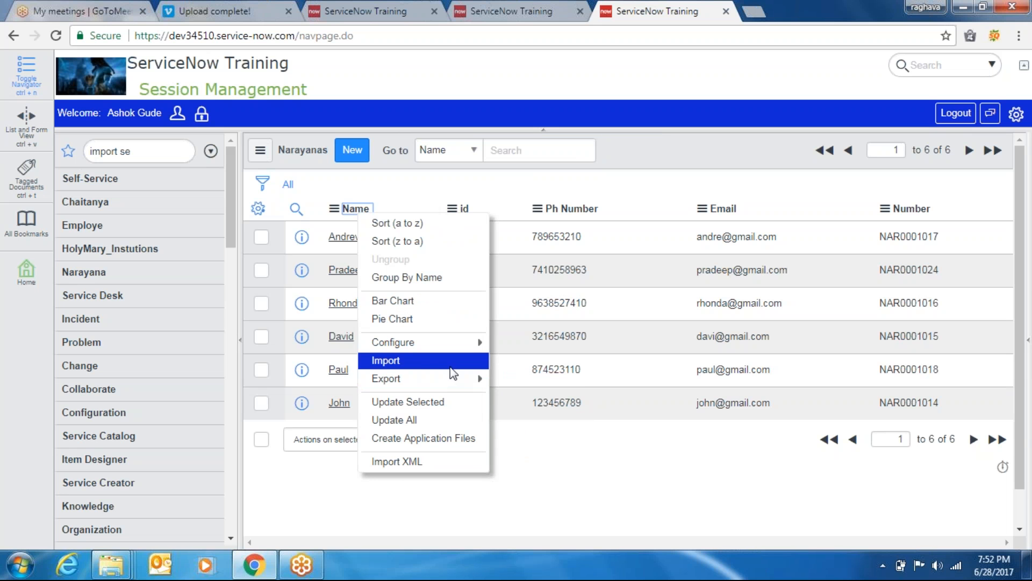
pyautogui.moveTo(456, 375)
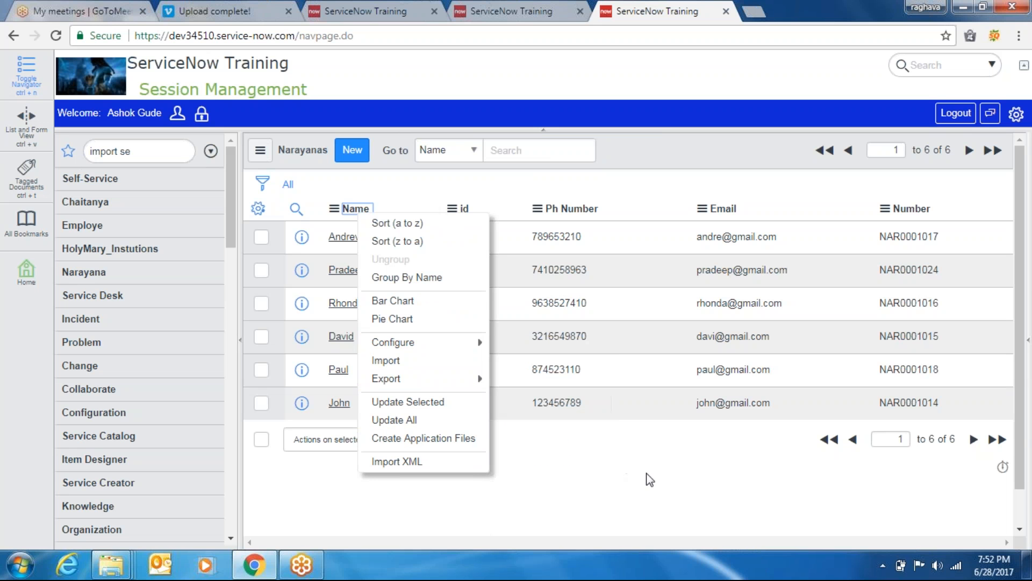
pyautogui.click(667, 489)
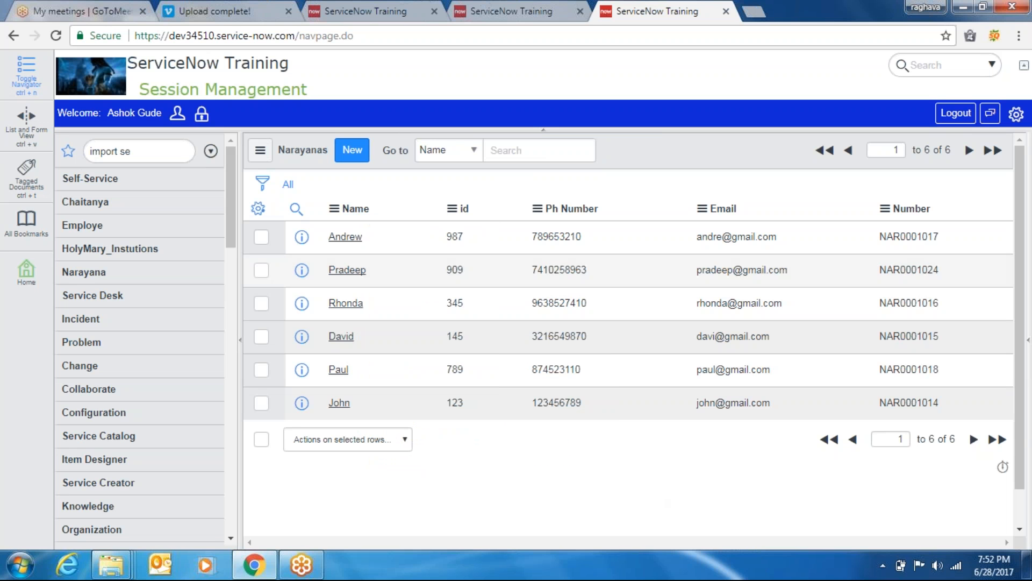
pyautogui.rightClick(353, 215)
pyautogui.moveTo(418, 346)
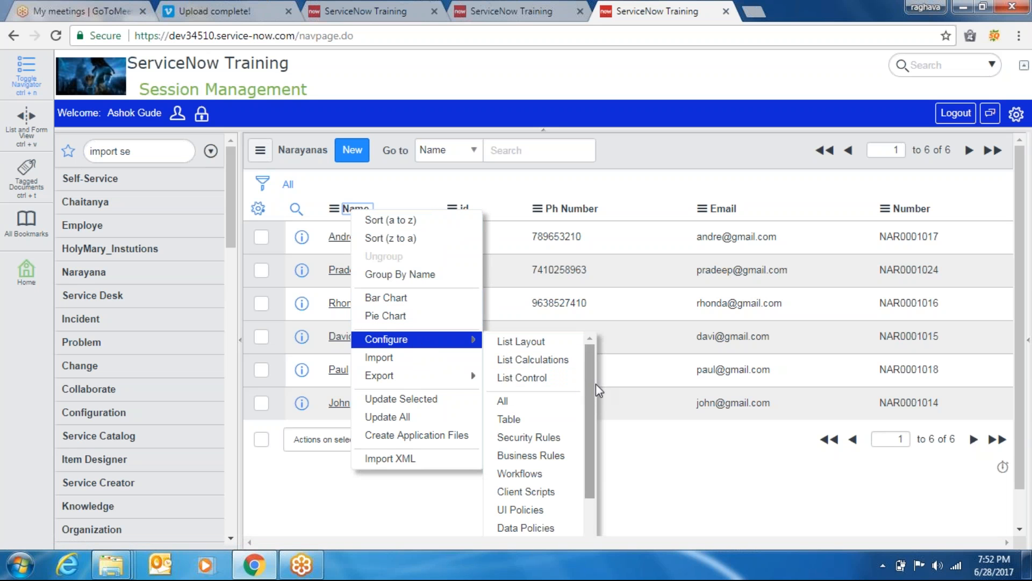
pyautogui.scroll(-2, 594, 473)
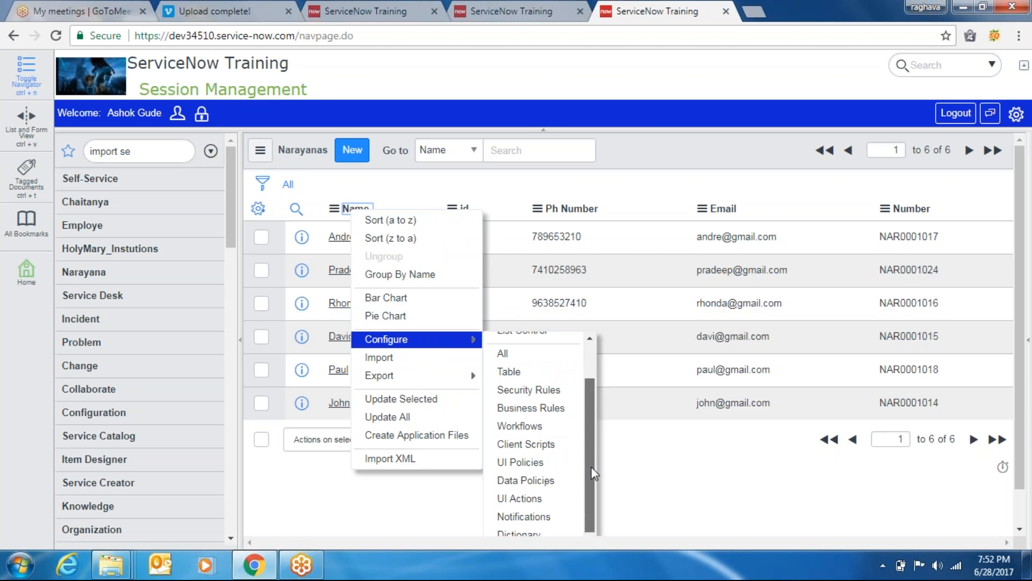
pyautogui.click(387, 358)
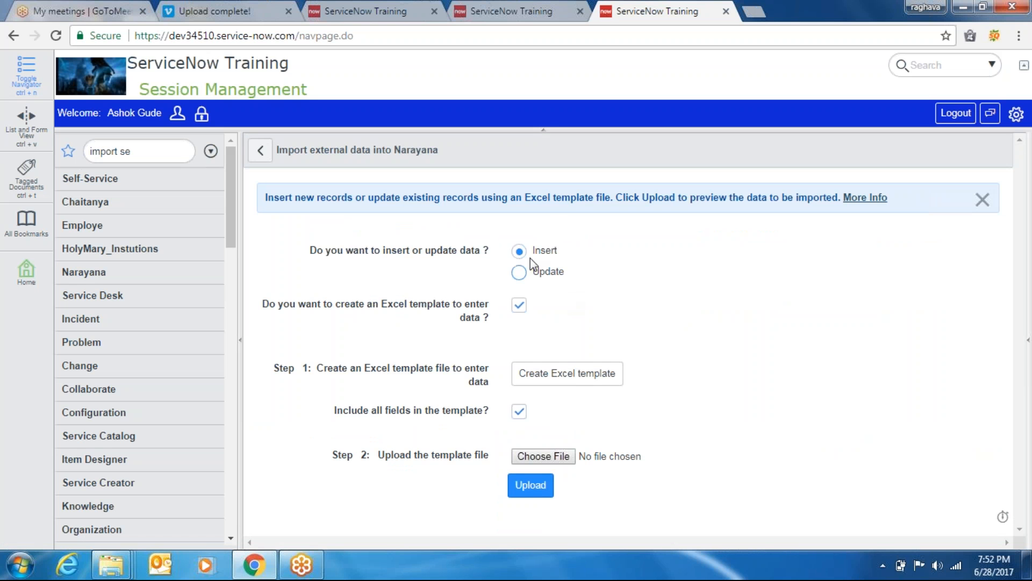
# Generate the Insert Excel template and download u_narayana.xls, opening it in Excel
pyautogui.click(575, 375)
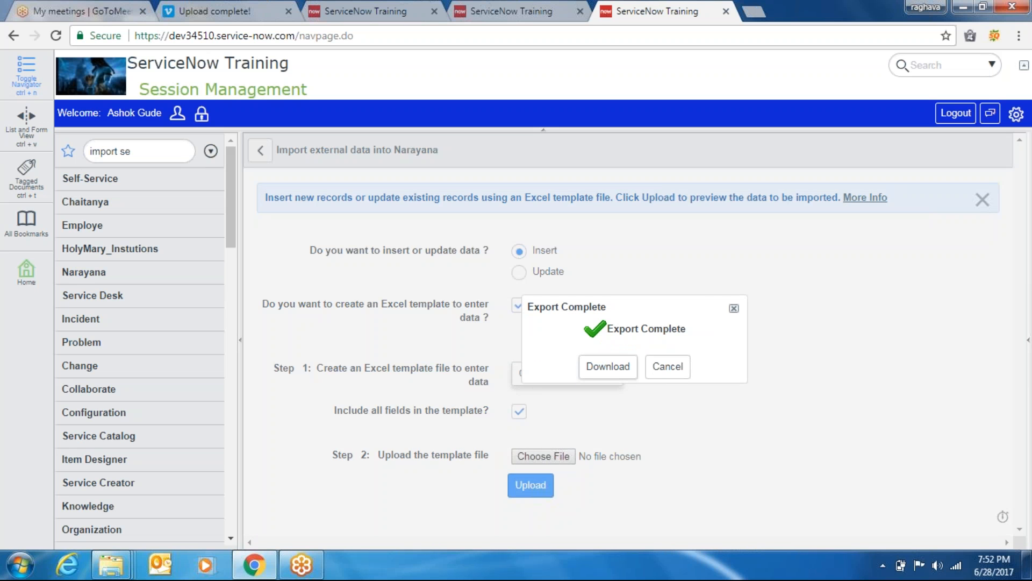
pyautogui.click(607, 366)
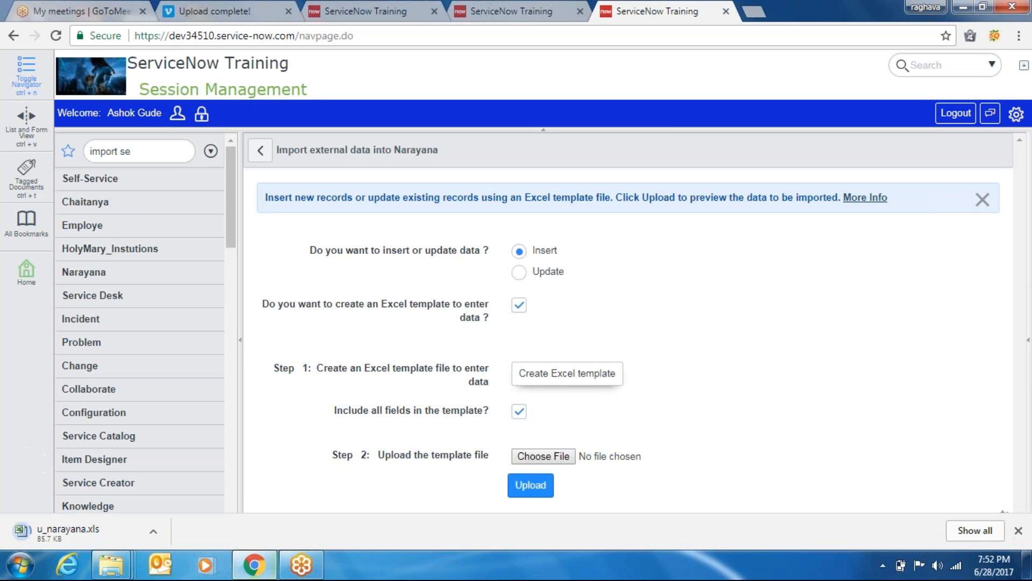
pyautogui.click(98, 529)
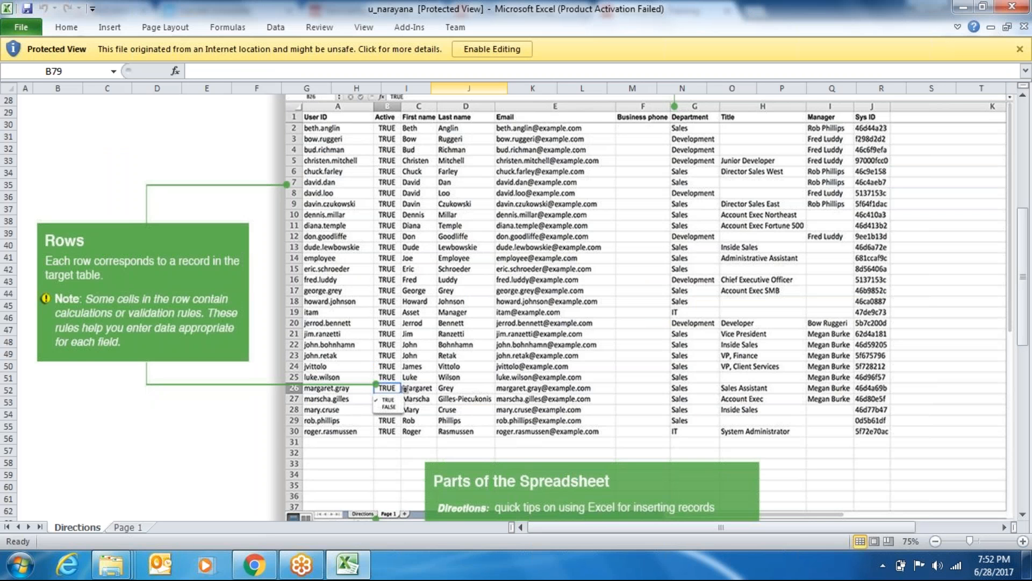
# Confirm u_narayana's Page 1 holds only column headers, enable editing, then close the workbook
pyautogui.click(669, 424)
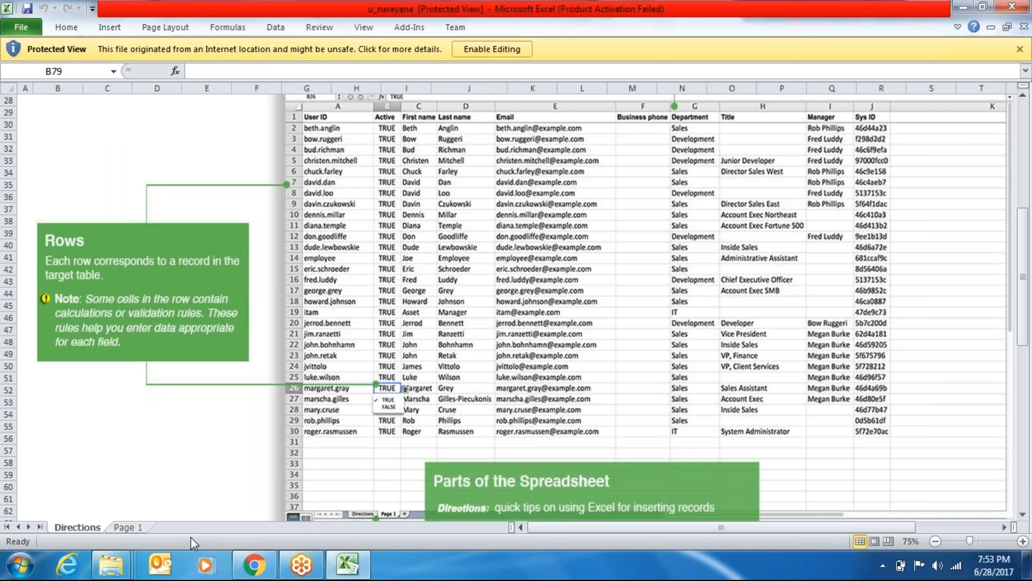
pyautogui.click(132, 528)
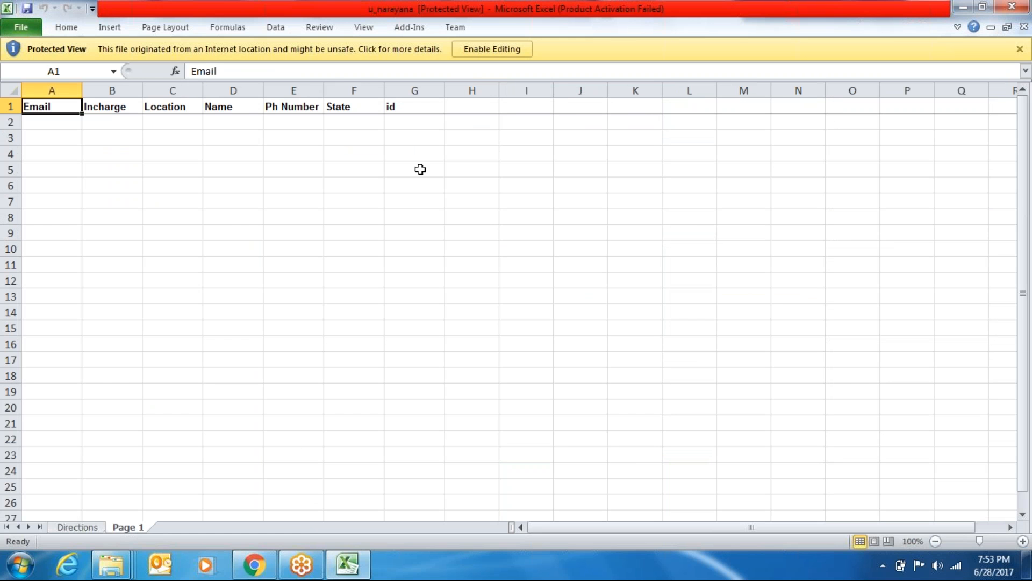
pyautogui.click(516, 50)
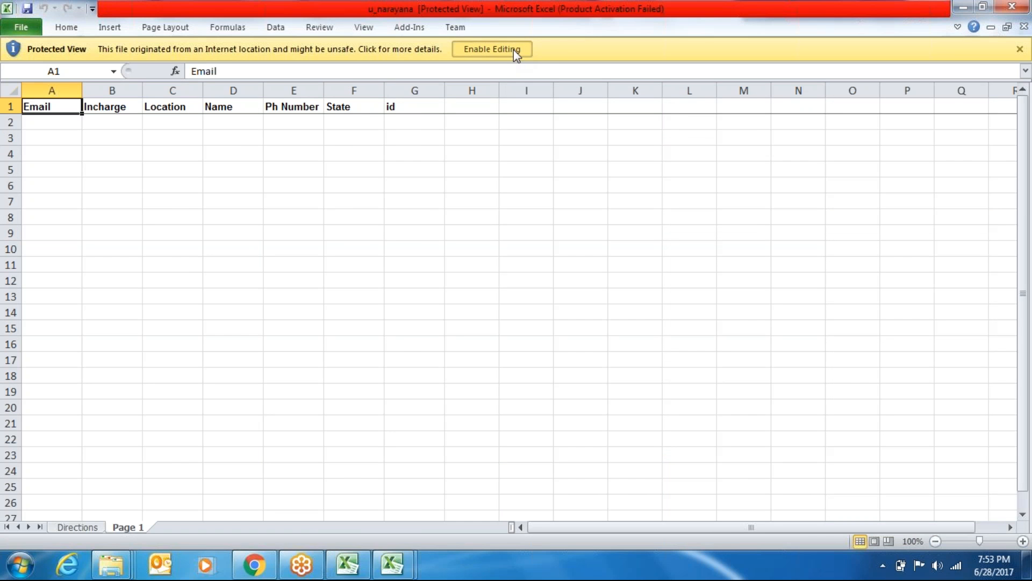
pyautogui.click(1014, 8)
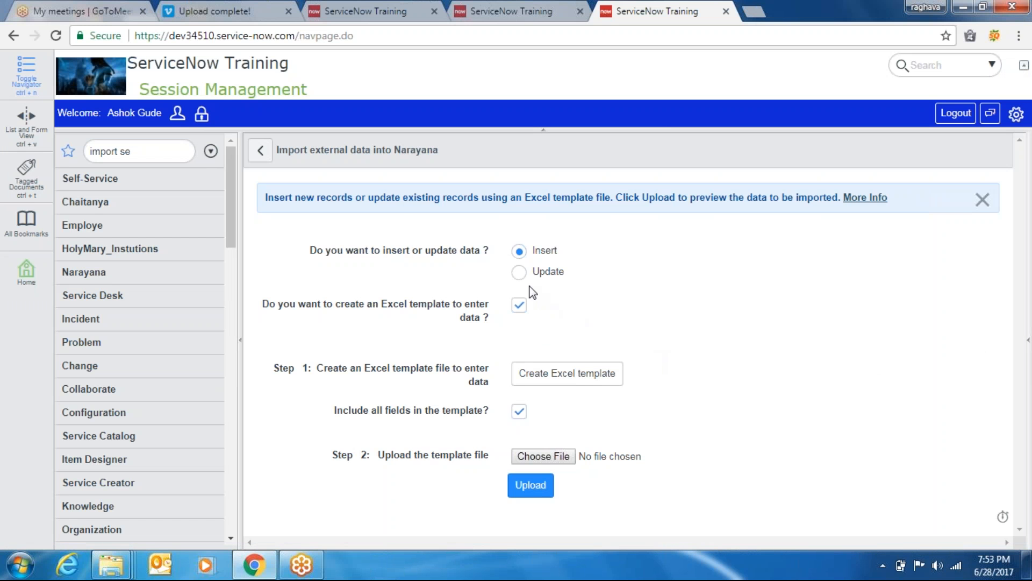
# Switch the import to Update and download the fresh template u_narayana (1).xls, set to open when done
pyautogui.click(519, 272)
pyautogui.click(593, 383)
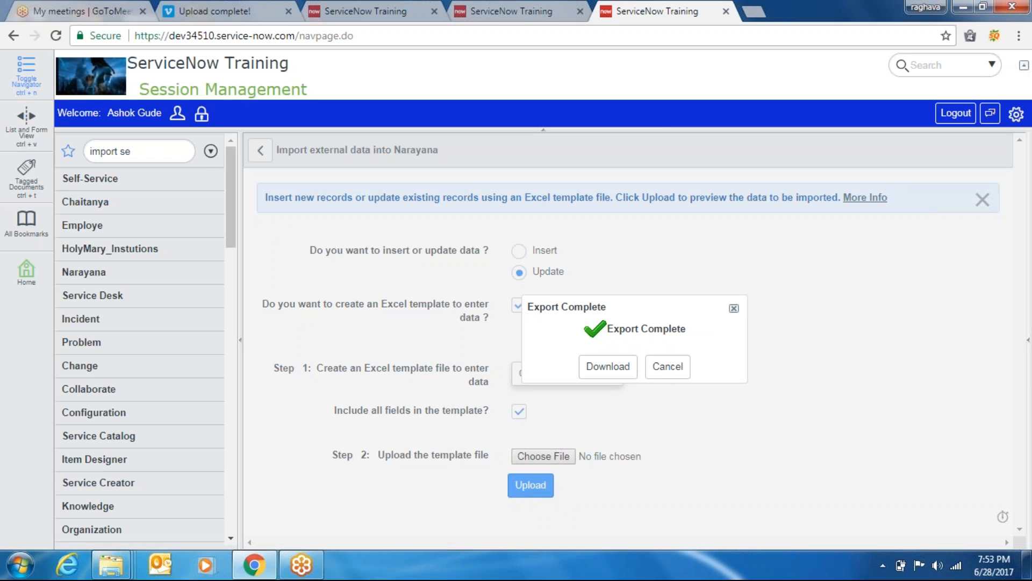
pyautogui.click(598, 368)
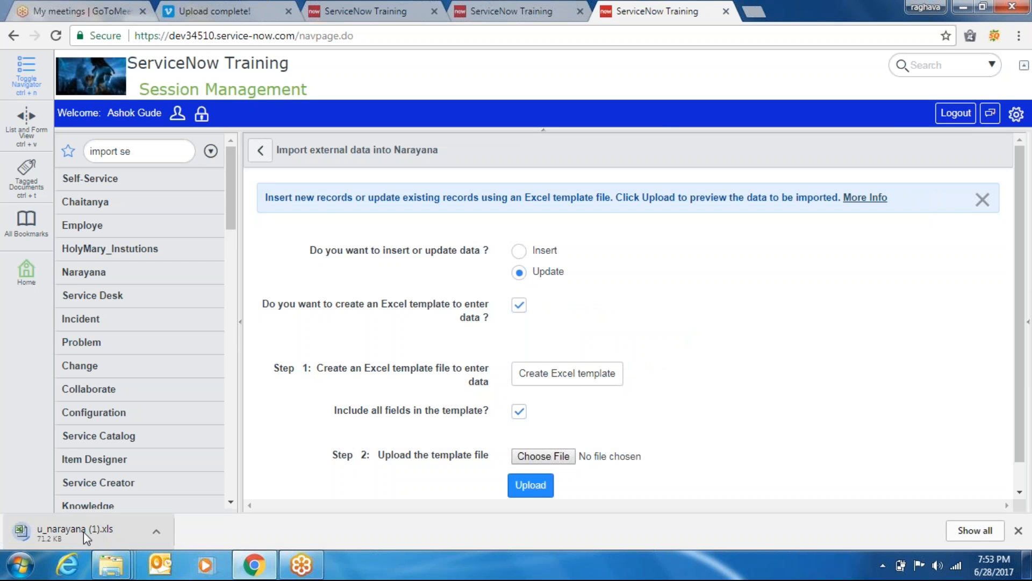
pyautogui.rightClick(83, 531)
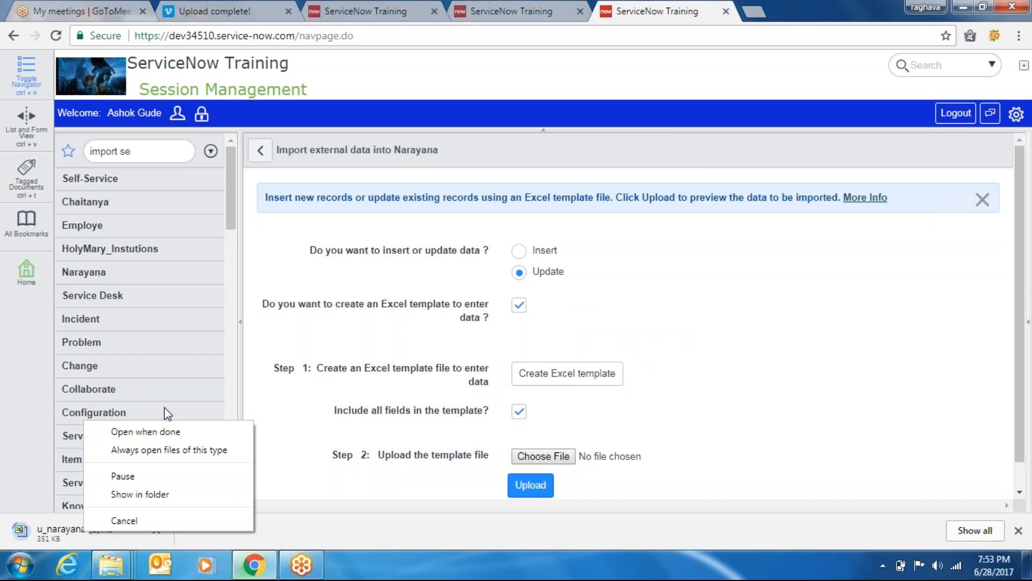
pyautogui.click(167, 429)
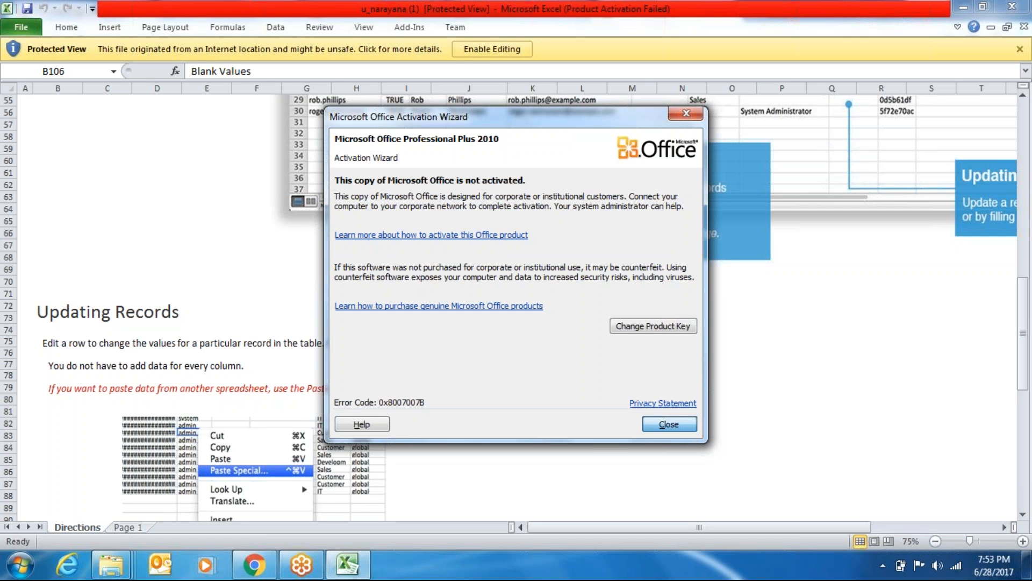
# Enable editing in the update template and widen columns H and A to fit Sys IDs and e-mails
pyautogui.click(669, 425)
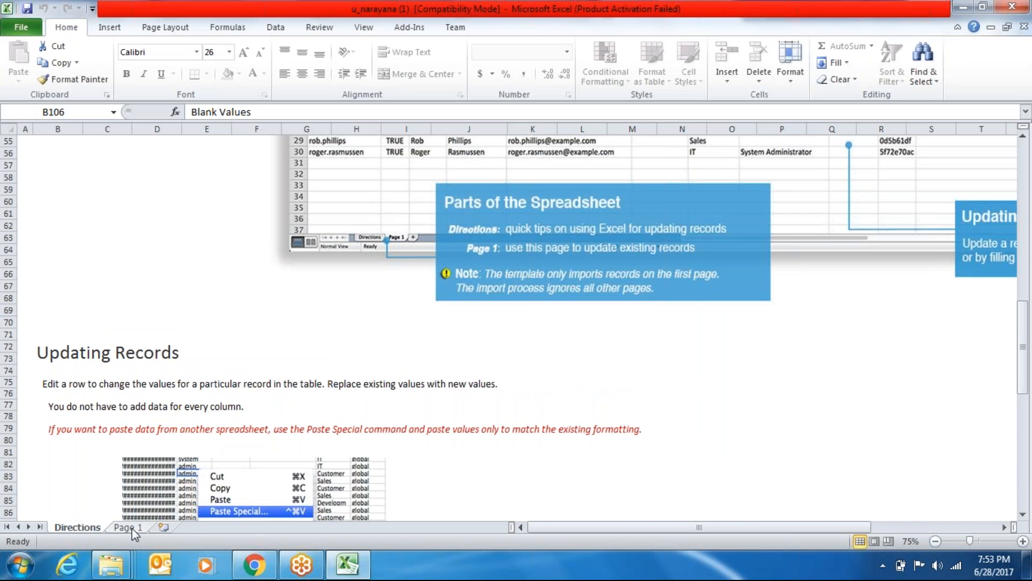
pyautogui.click(129, 527)
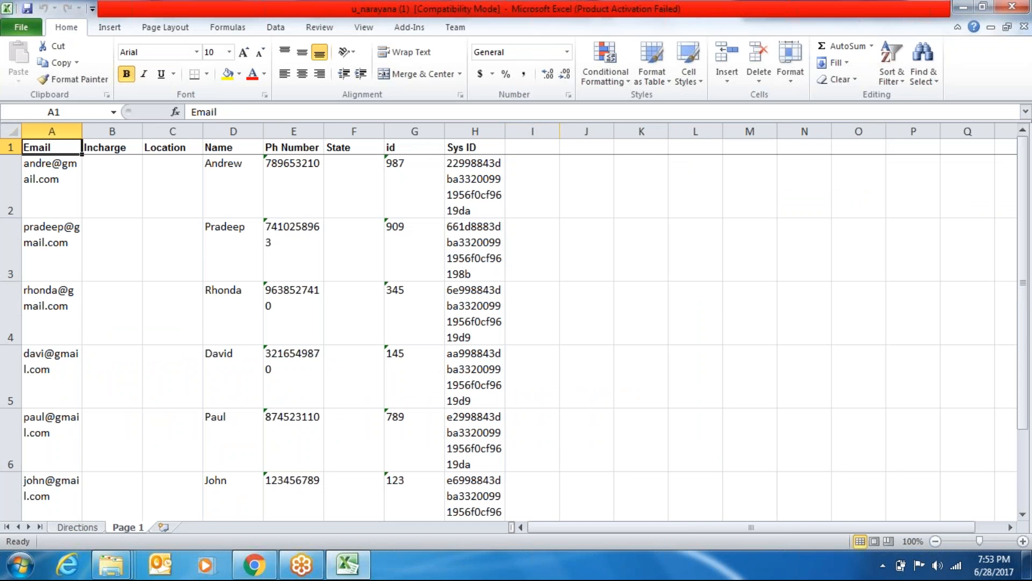
pyautogui.moveTo(506, 132); pyautogui.dragTo(646, 135)
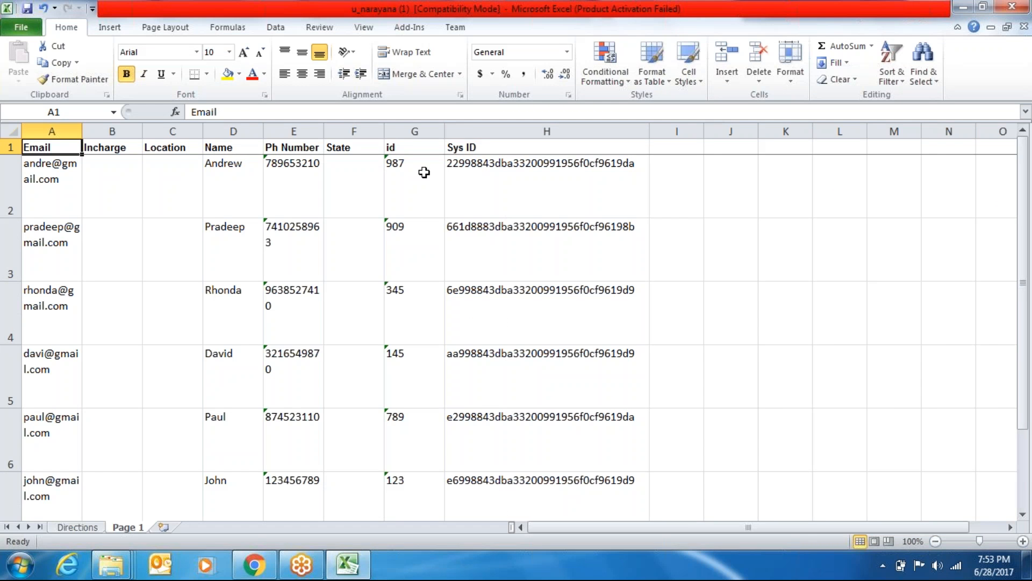
pyautogui.moveTo(82, 131); pyautogui.dragTo(166, 132)
pyautogui.click(199, 179)
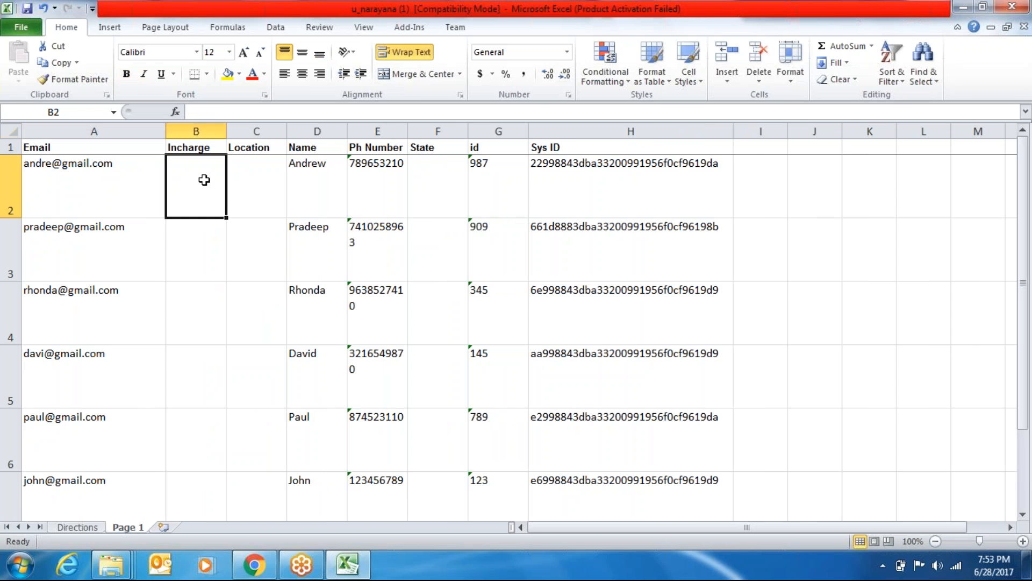
# Change the names in cells D2–D4 to Andre, PRd and rhonda
pyautogui.doubleClick(336, 167)
pyautogui.press('BackSpace')
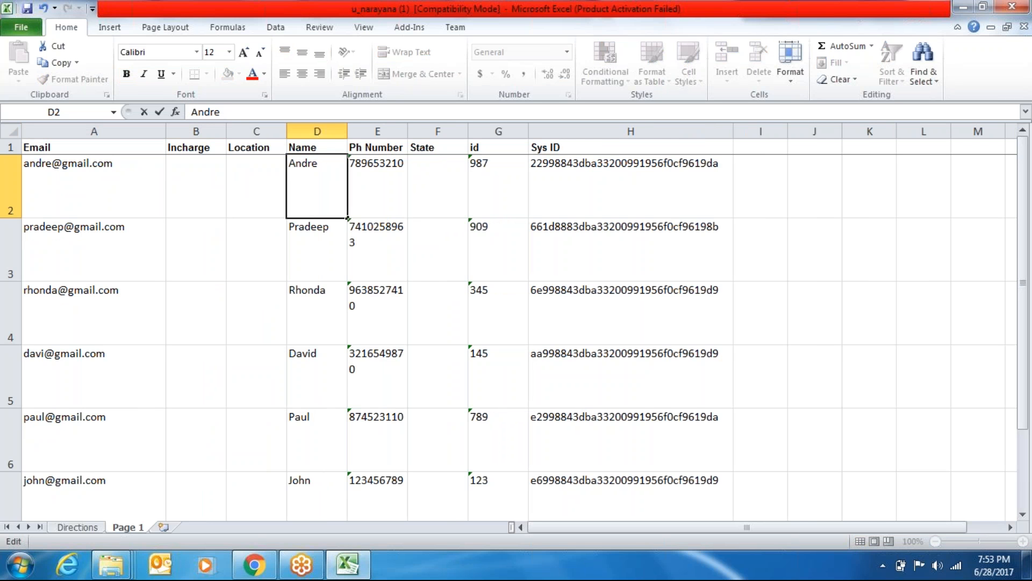
pyautogui.click(377, 206)
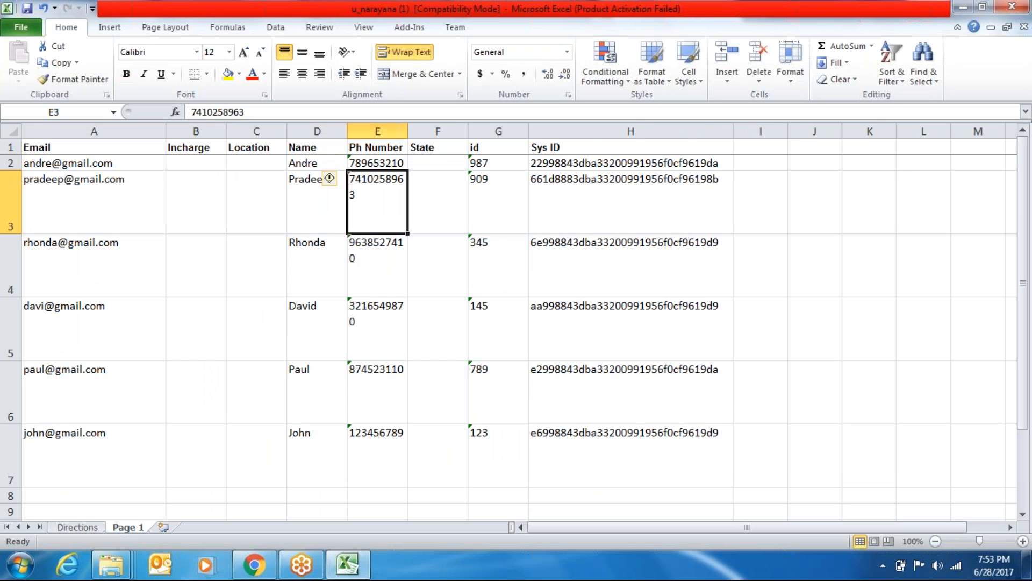
pyautogui.click(322, 198)
pyautogui.write('PR')
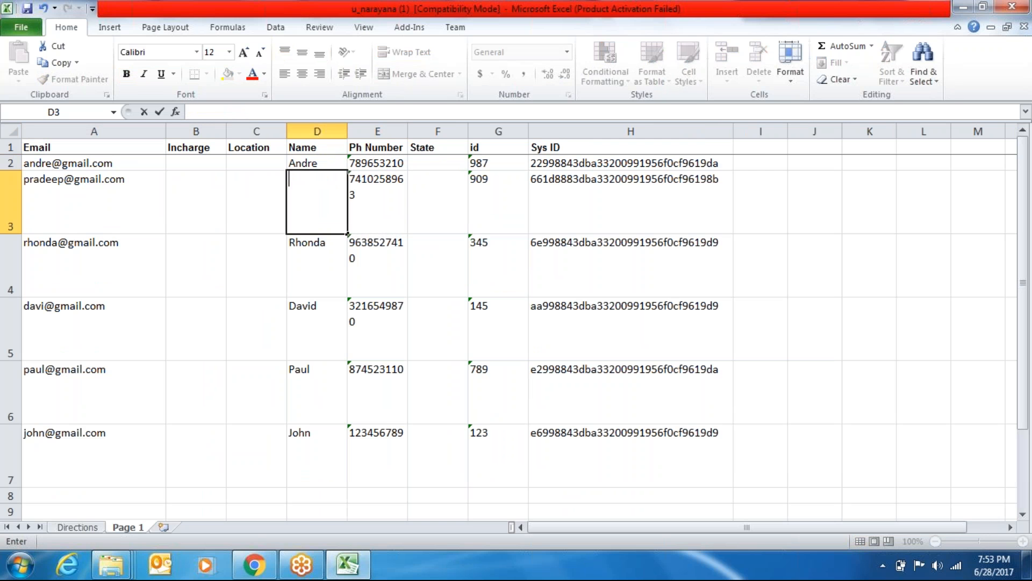
pyautogui.write('d')
pyautogui.press('Return')
pyautogui.press('BackSpace')
pyautogui.write('Rhon')
pyautogui.press('BackSpace')
pyautogui.press('BackSpace')
pyautogui.press('BackSpace')
pyautogui.press('BackSpace')
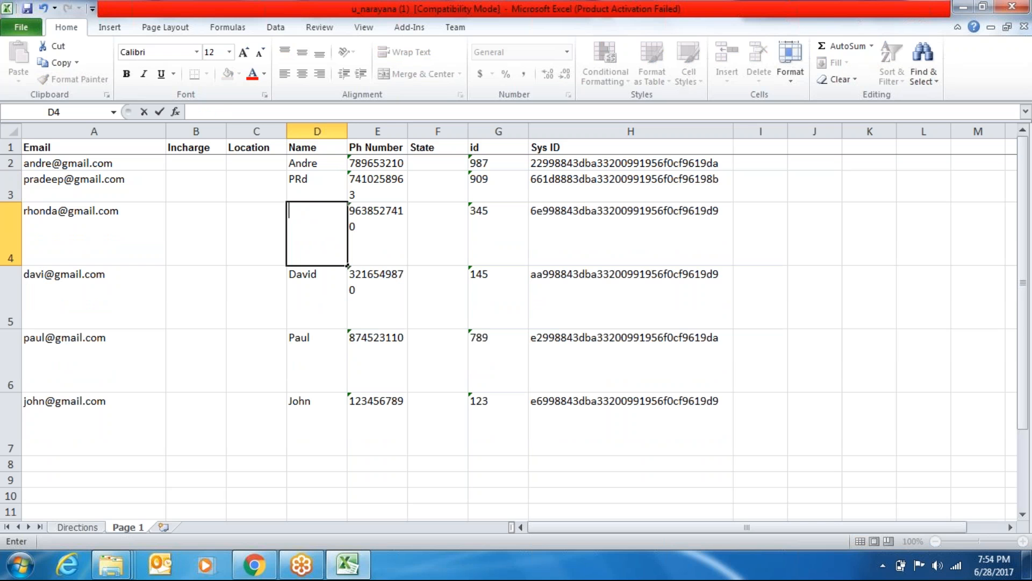
pyautogui.write('rhonda')
pyautogui.press('Return')
# Change cells D5–D7 to dave, juliyo and Barak, then save and close the workbook
pyautogui.press('BackSpace')
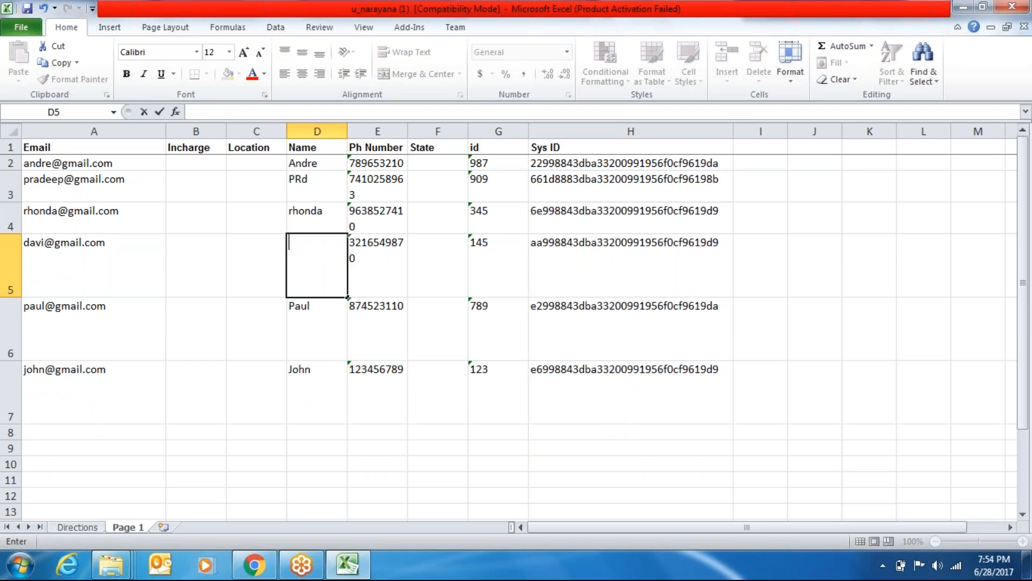
pyautogui.write('dave')
pyautogui.press('Return')
pyautogui.write('\\')
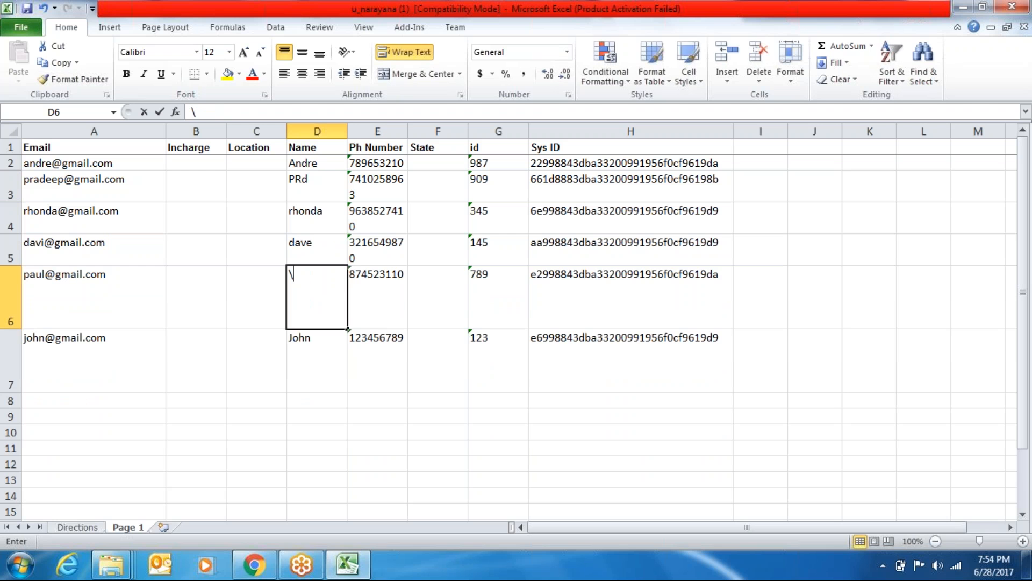
pyautogui.write('Jos')
pyautogui.press('BackSpace')
pyautogui.press('BackSpace')
pyautogui.press('BackSpace')
pyautogui.press('BackSpace')
pyautogui.write('ju')
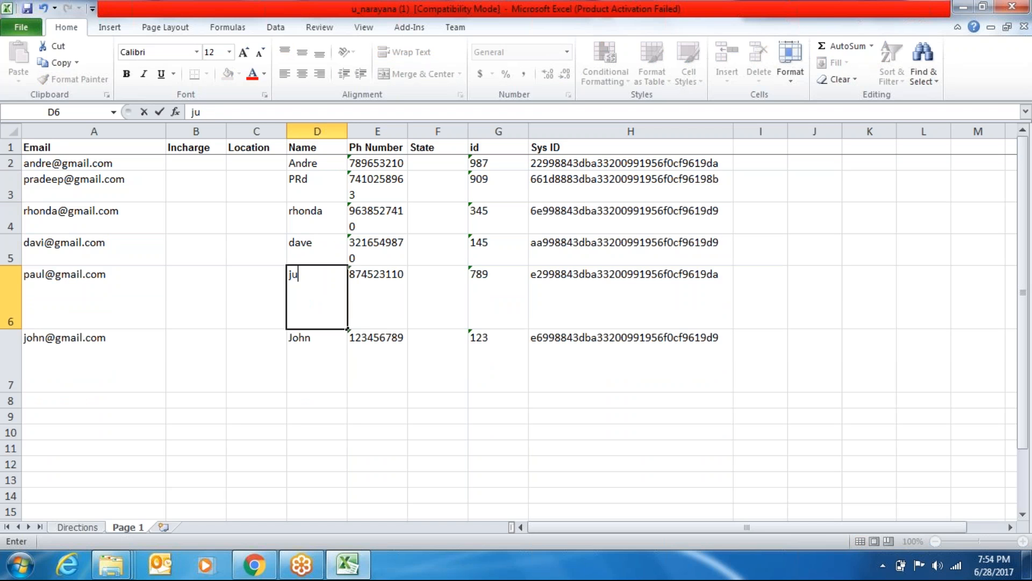
pyautogui.write('liyo')
pyautogui.press('Return')
pyautogui.press('BackSpace')
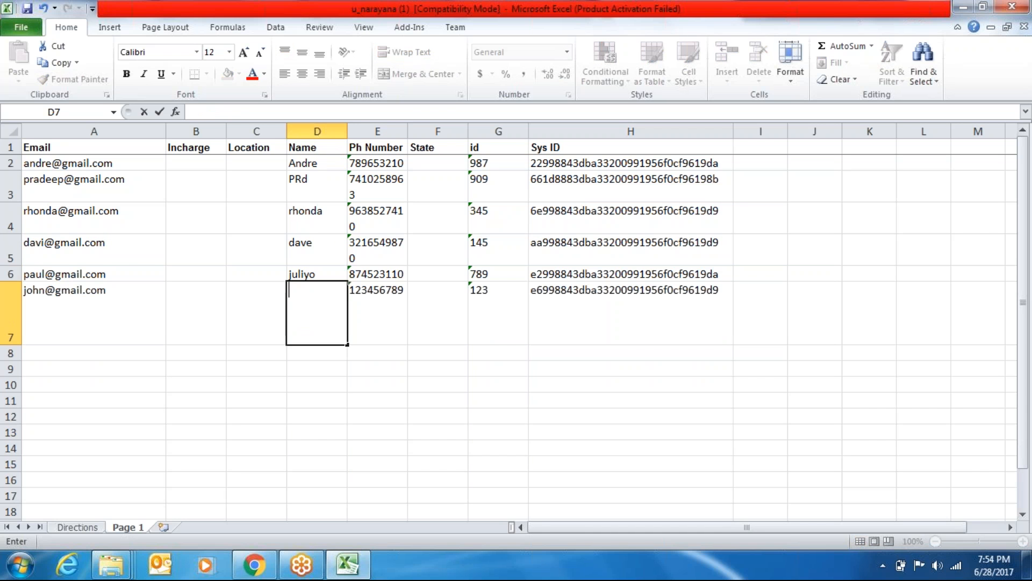
pyautogui.write('Barak')
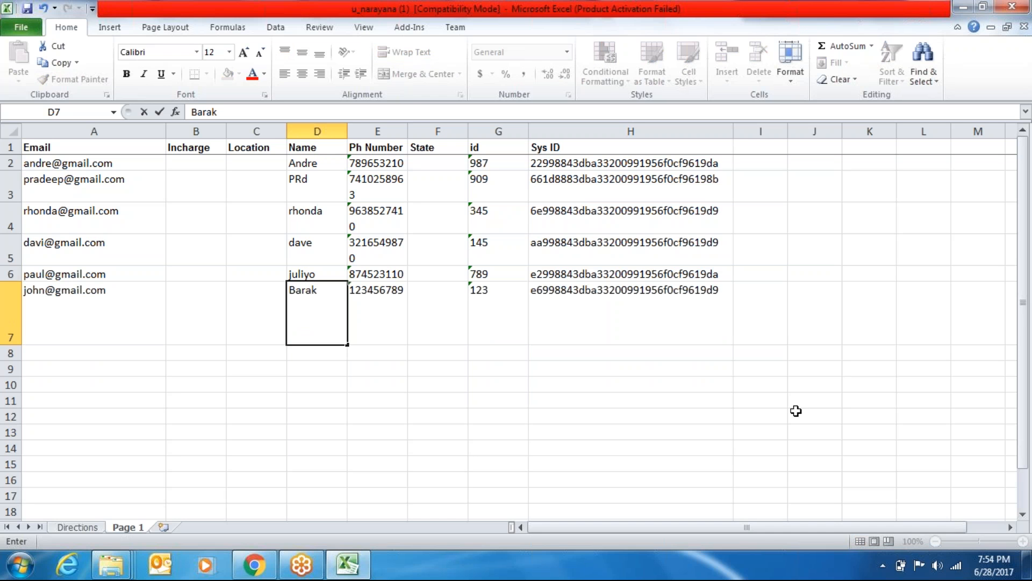
pyautogui.hotkey('ctrl', 's')
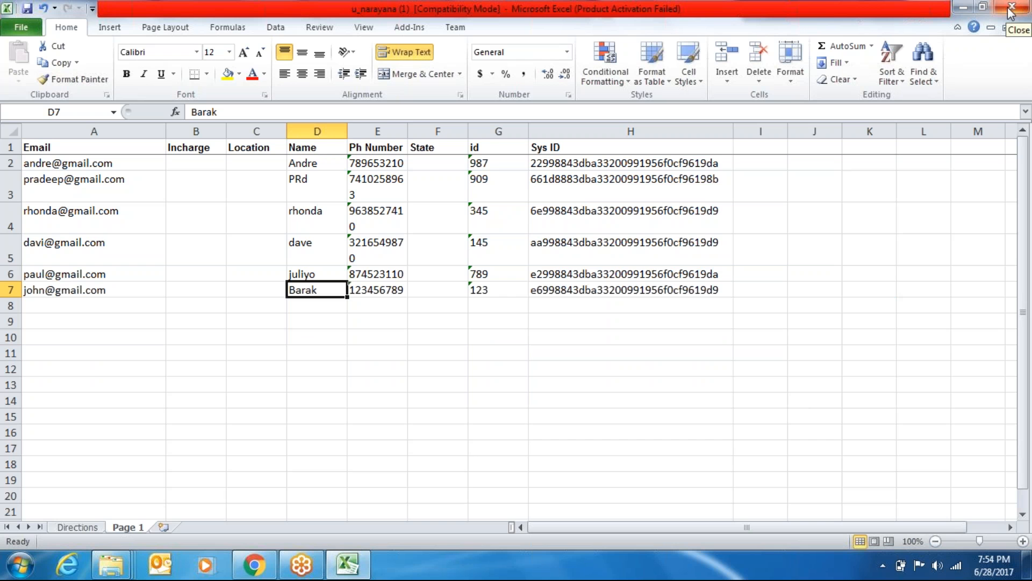
pyautogui.click(1013, 9)
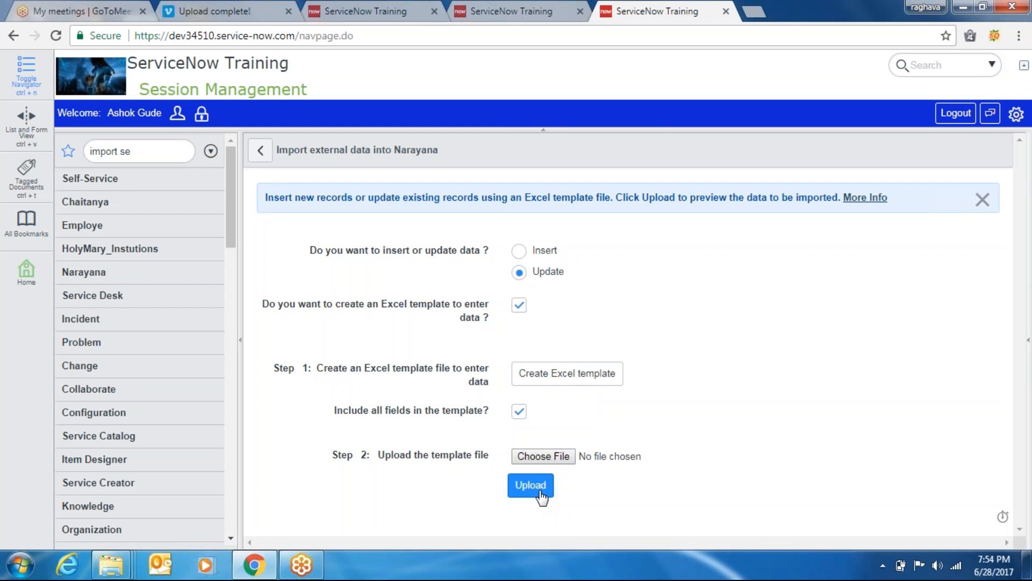
pyautogui.click(543, 456)
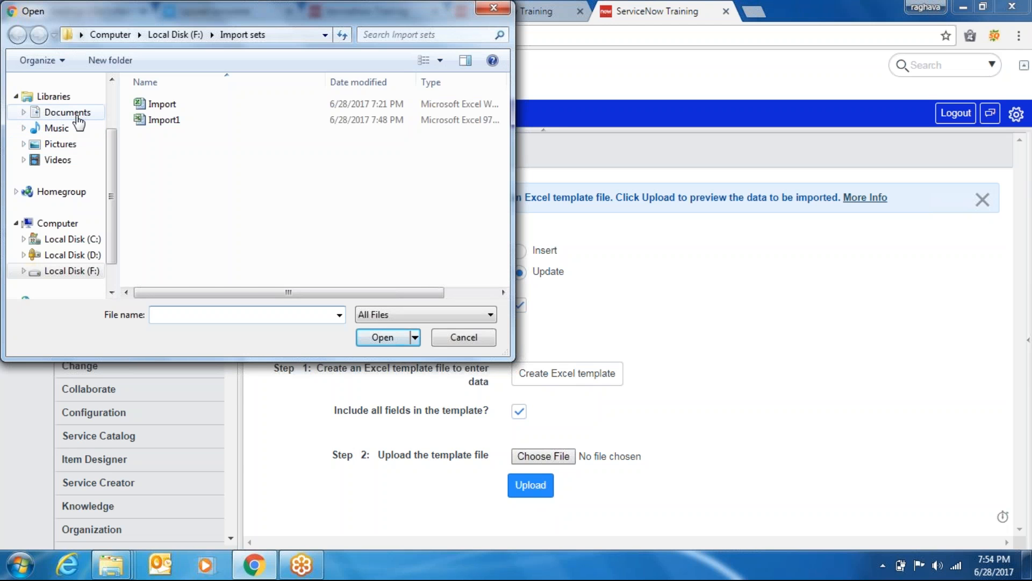
pyautogui.click(78, 118)
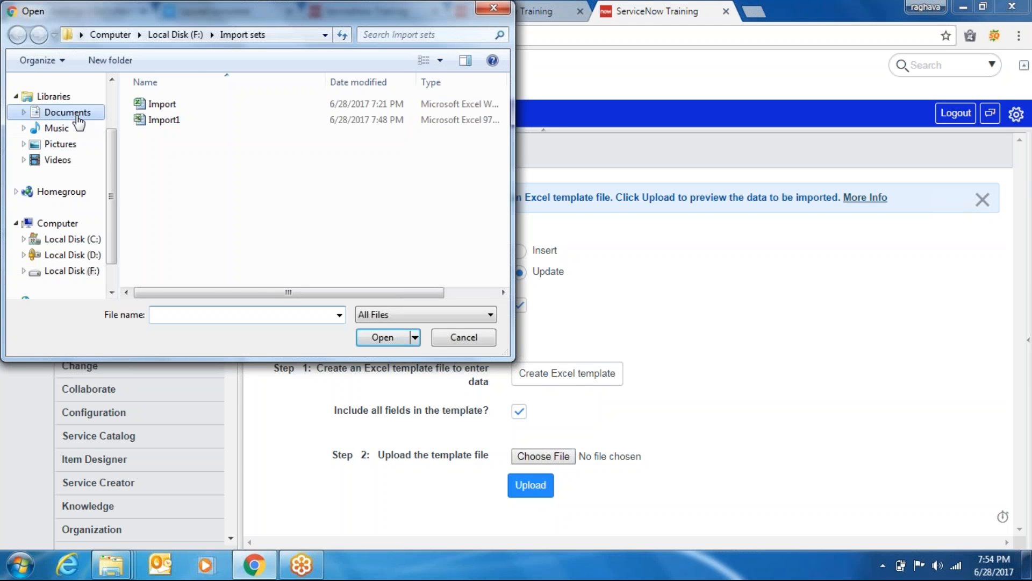
pyautogui.click(65, 160)
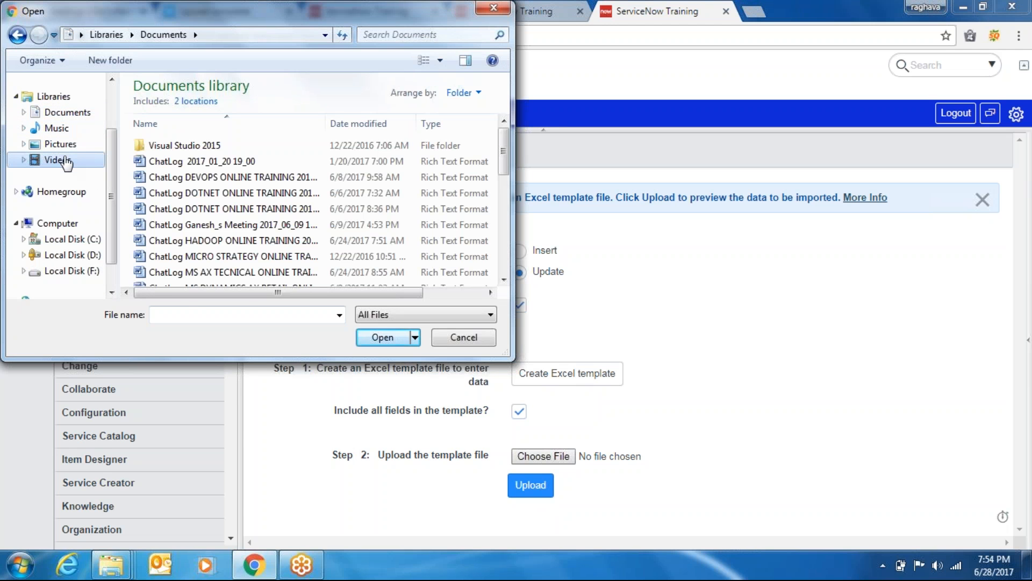
pyautogui.click(122, 38)
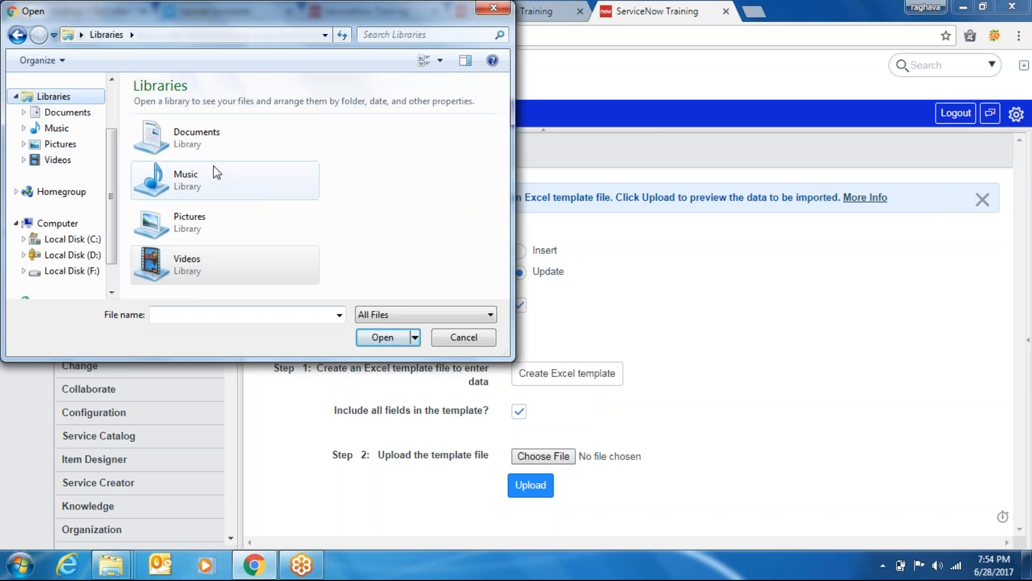
pyautogui.click(206, 143)
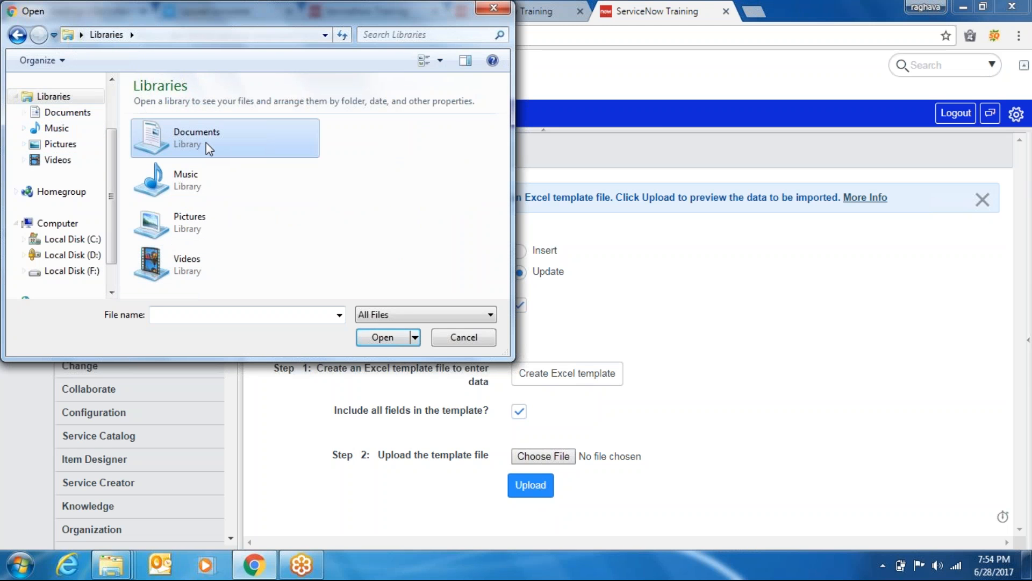
pyautogui.doubleClick(205, 143)
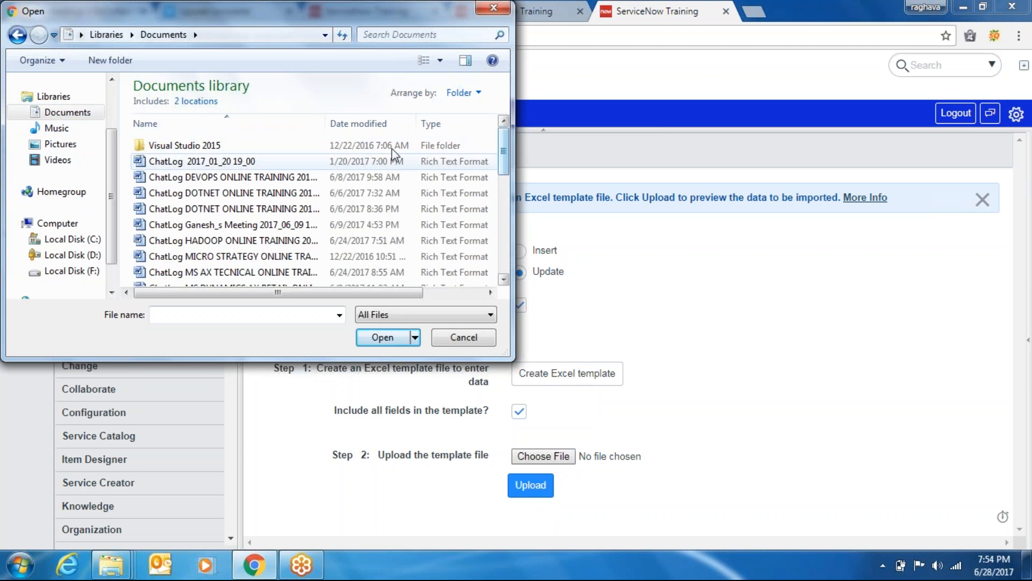
pyautogui.click(425, 35)
pyautogui.write('ipo')
pyautogui.press('BackSpace')
pyautogui.press('BackSpace')
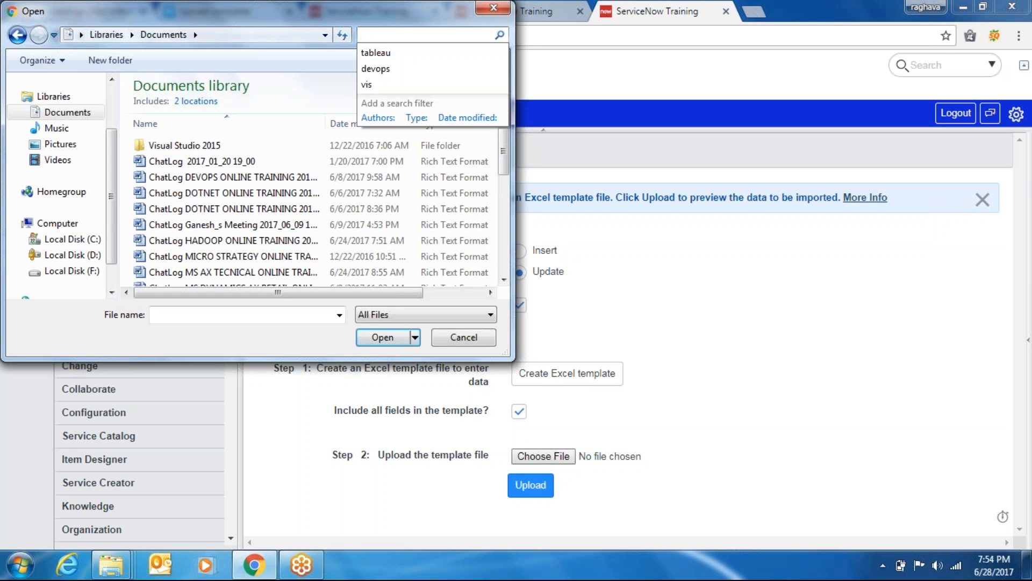
pyautogui.write('nar')
pyautogui.press('Return')
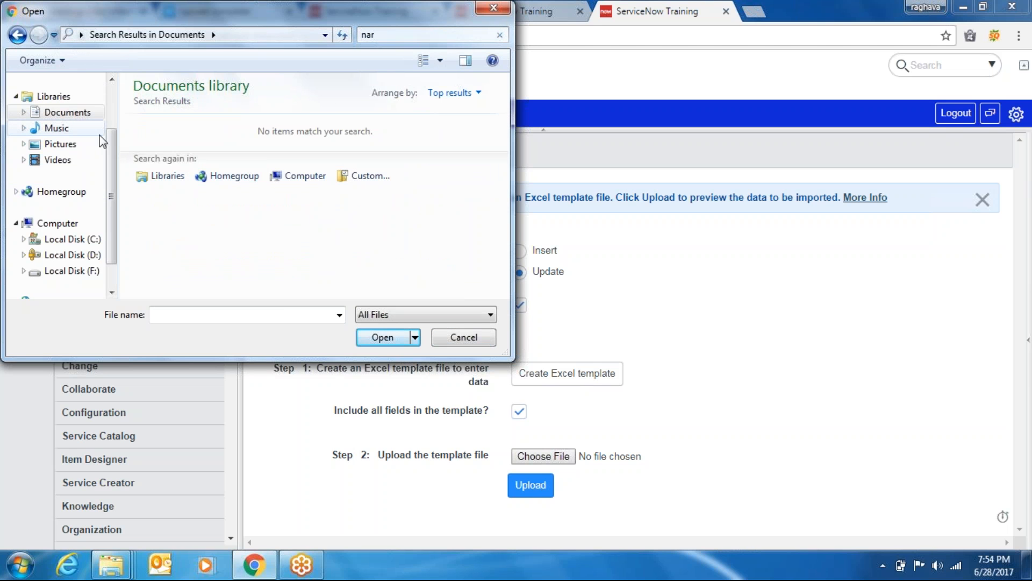
pyautogui.click(64, 162)
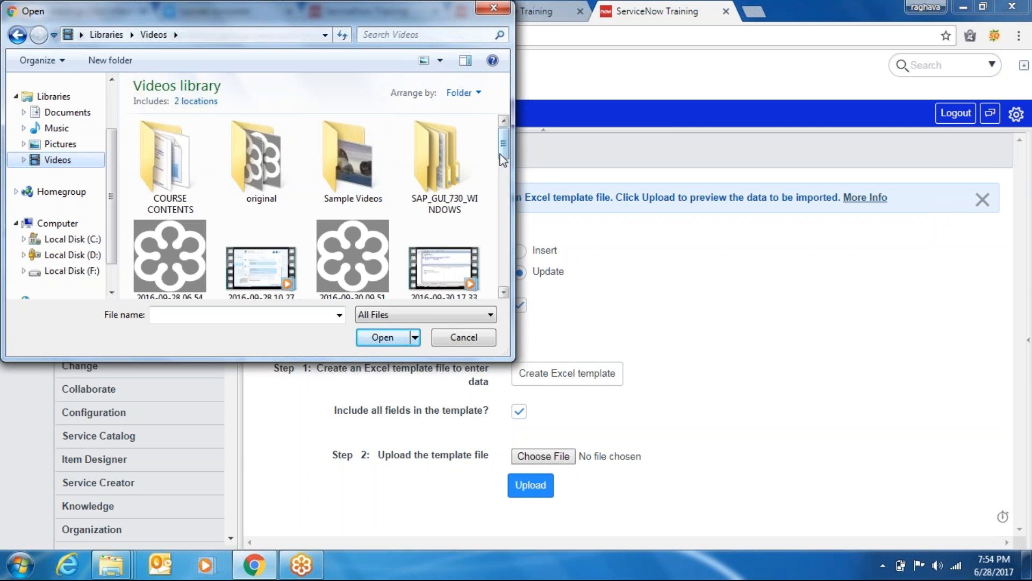
pyautogui.moveTo(505, 147); pyautogui.dragTo(502, 183)
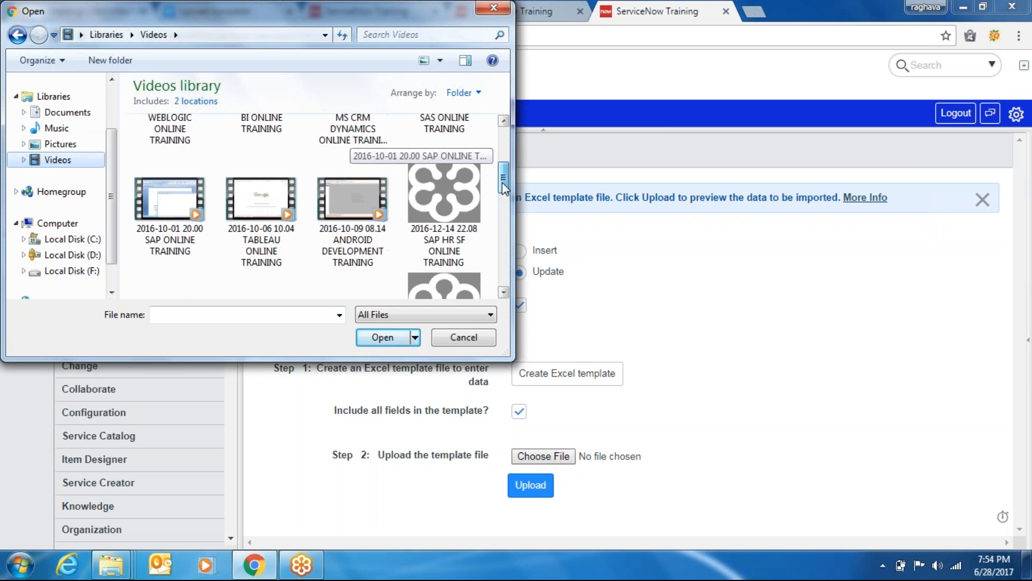
pyautogui.click(65, 144)
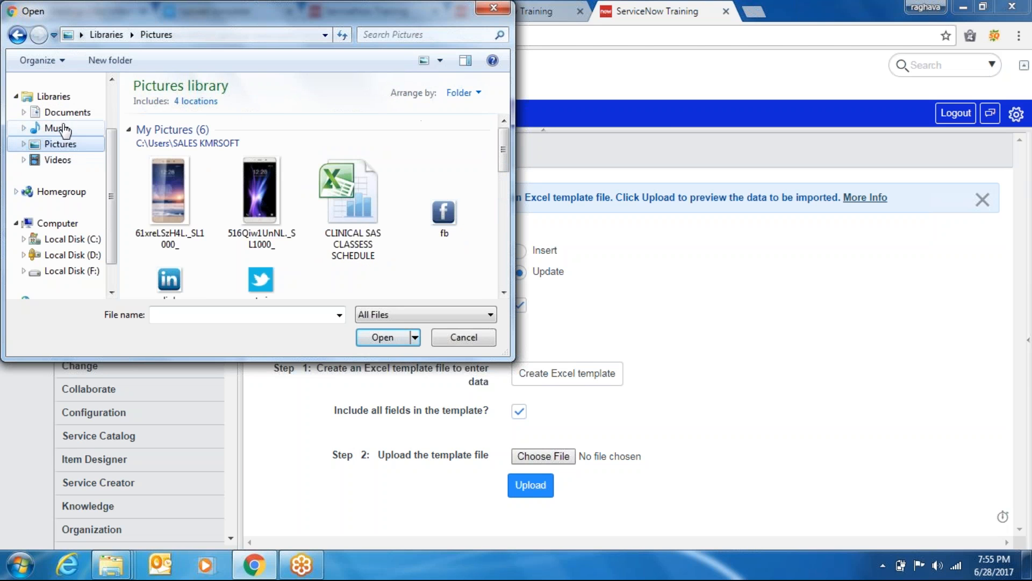
pyautogui.click(64, 128)
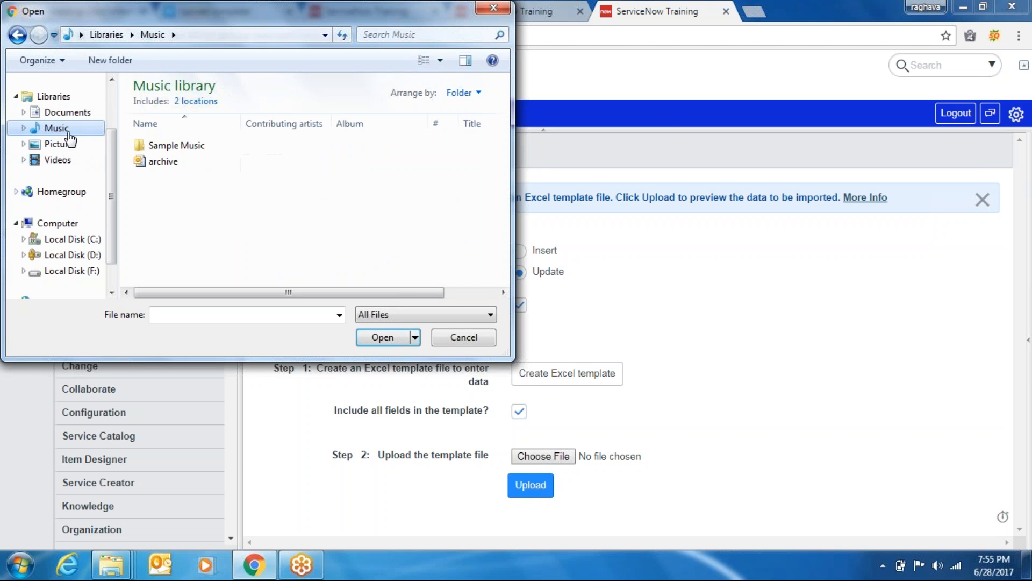
pyautogui.click(65, 144)
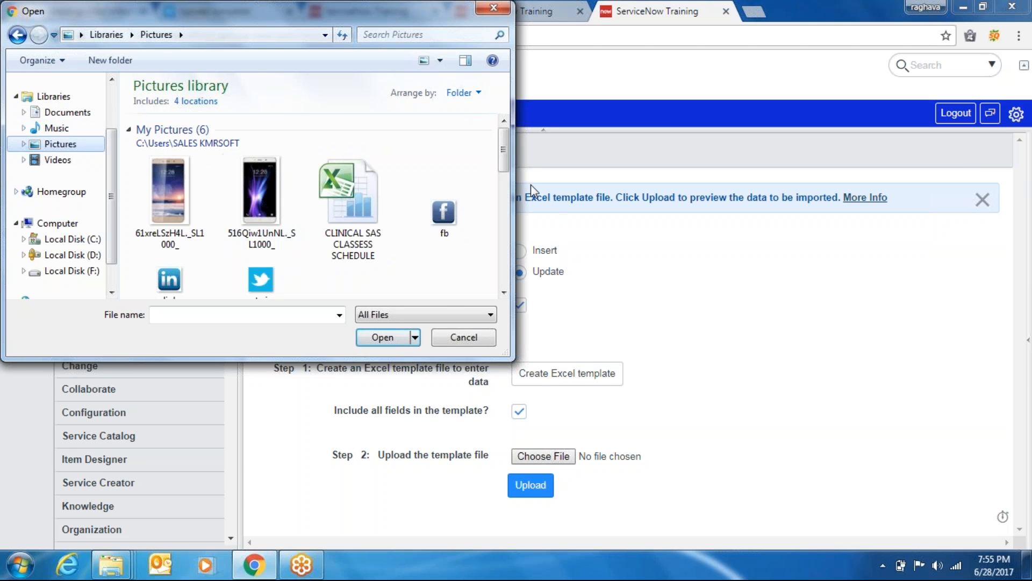
pyautogui.moveTo(502, 142); pyautogui.dragTo(505, 266)
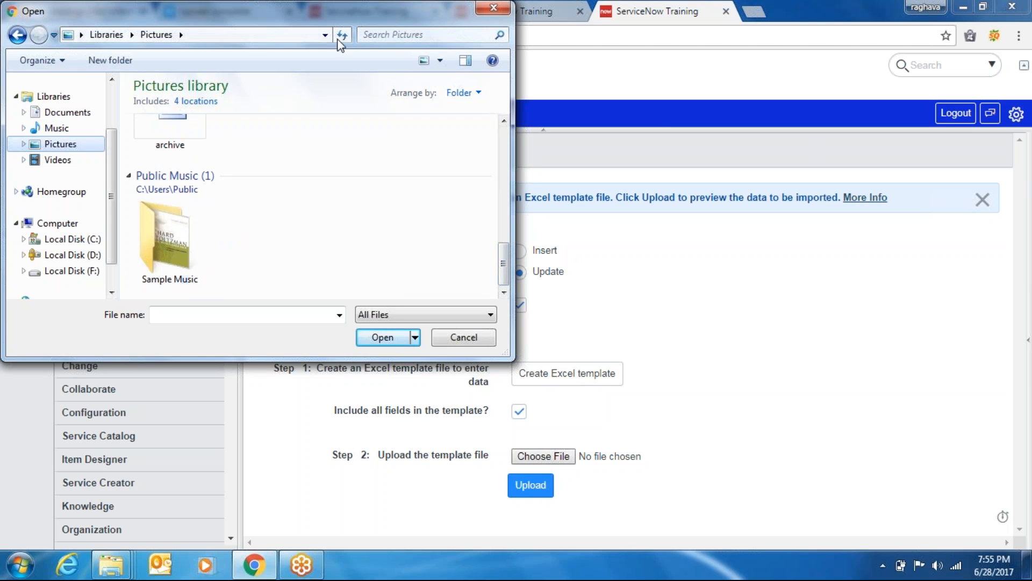
pyautogui.click(57, 159)
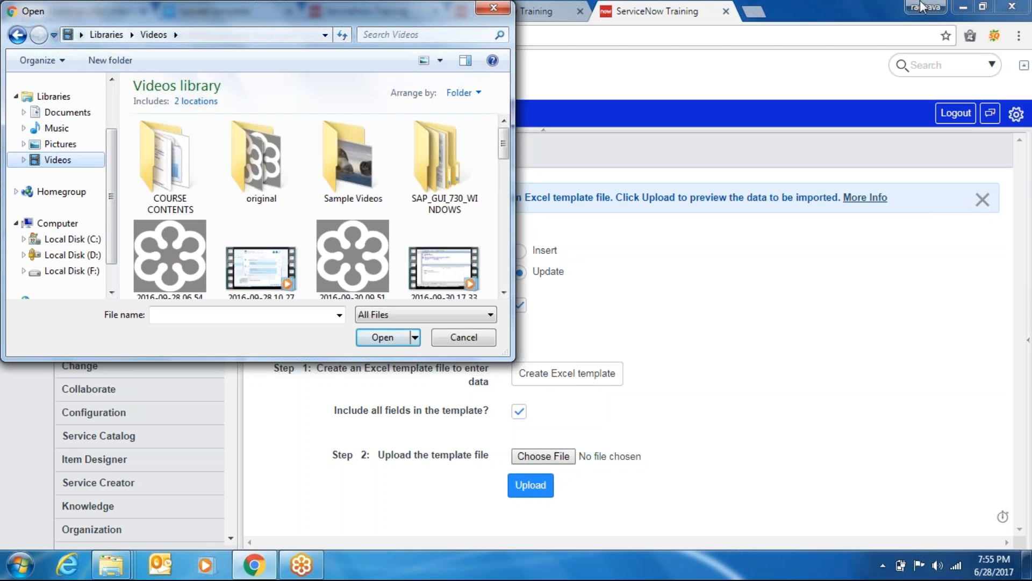
pyautogui.click(491, 7)
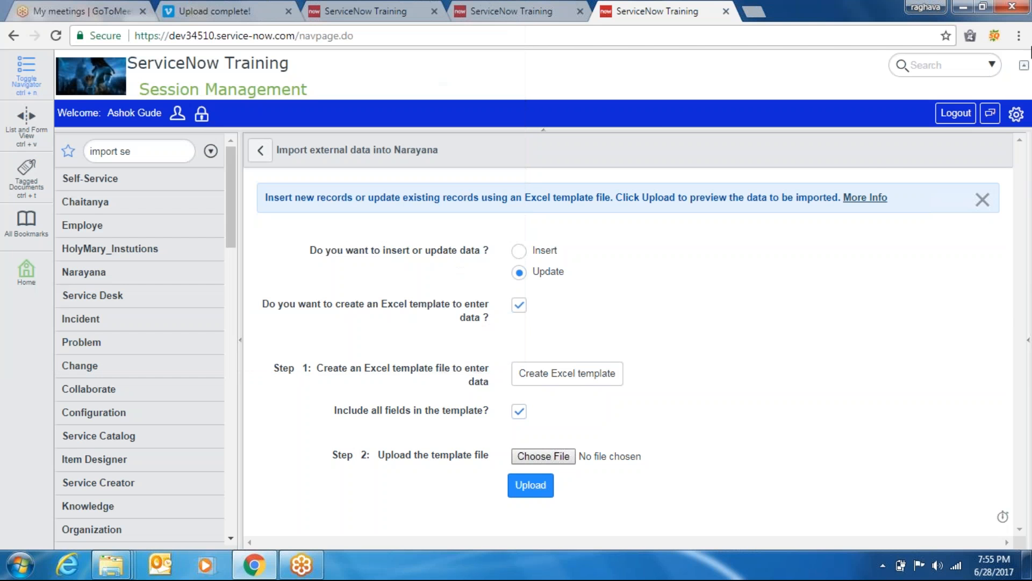
# Show the u_narayana (1).xls download in its Downloads folder and cut the file
pyautogui.click(1019, 39)
pyautogui.press('Escape')
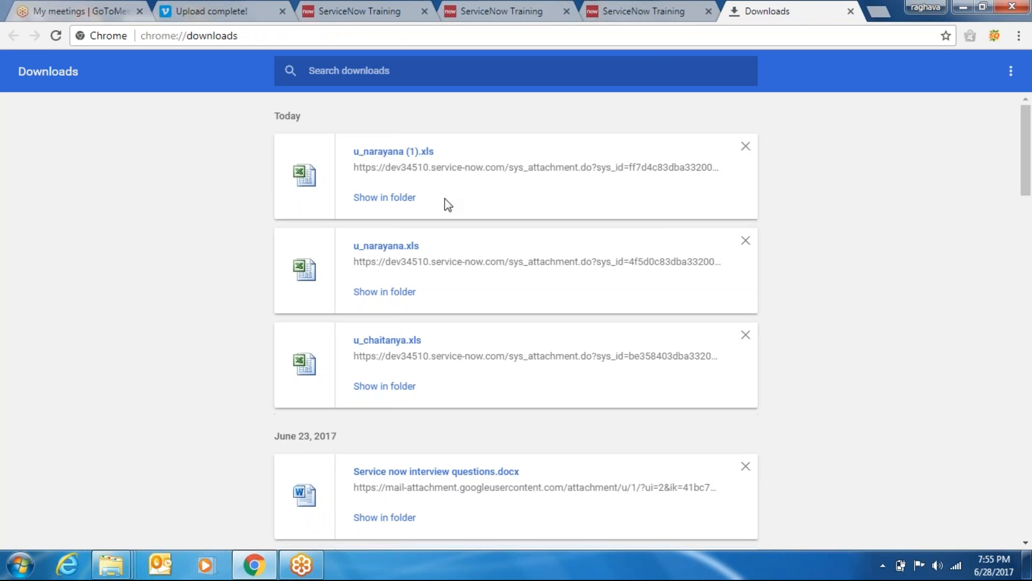
pyautogui.click(383, 199)
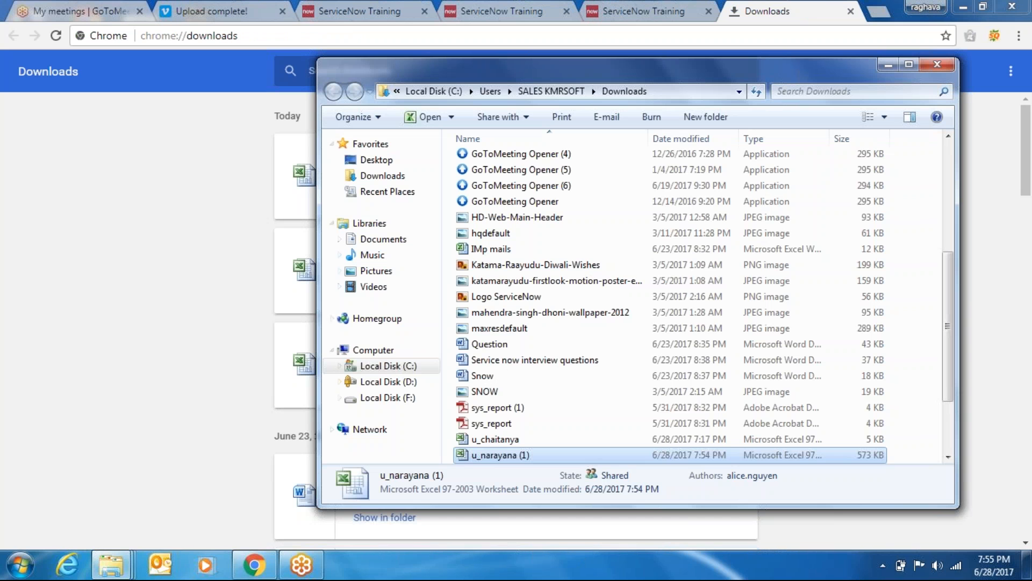
pyautogui.rightClick(506, 457)
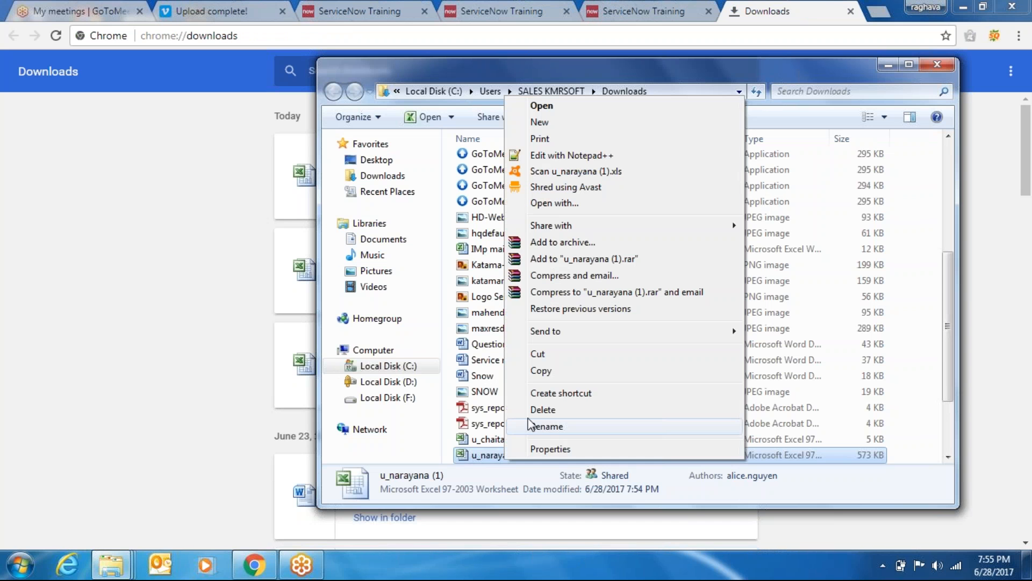
pyautogui.click(538, 355)
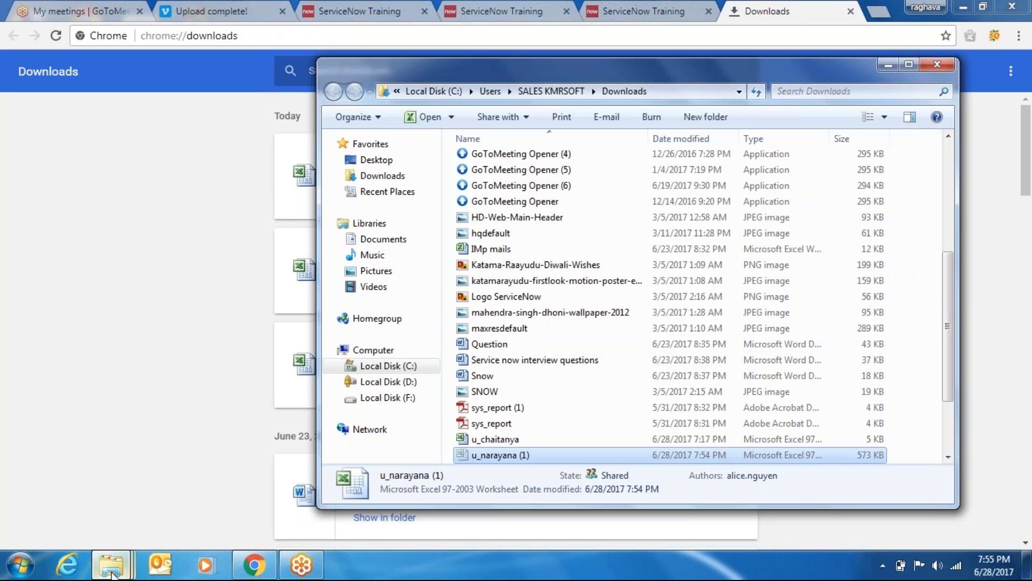
pyautogui.moveTo(141, 560)
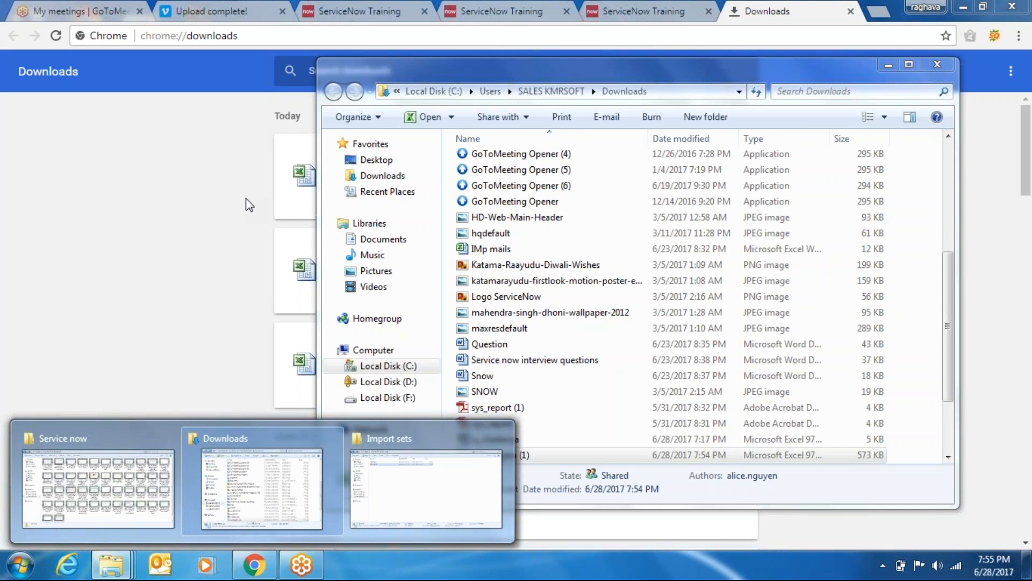
# Paste u_narayana (1) into the Import sets folder on Local Disk (F:)
pyautogui.rightClick(249, 204)
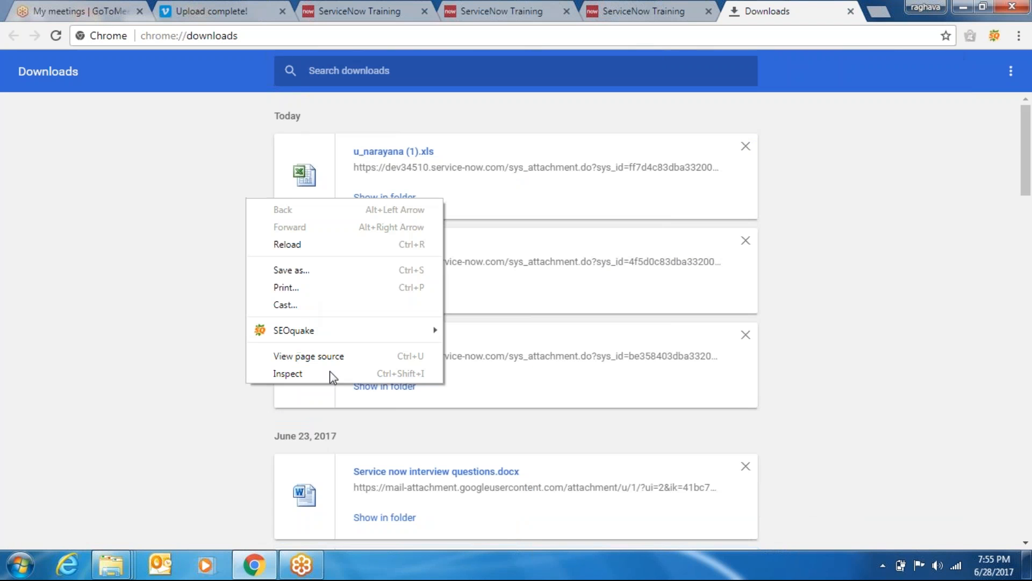
pyautogui.click(104, 568)
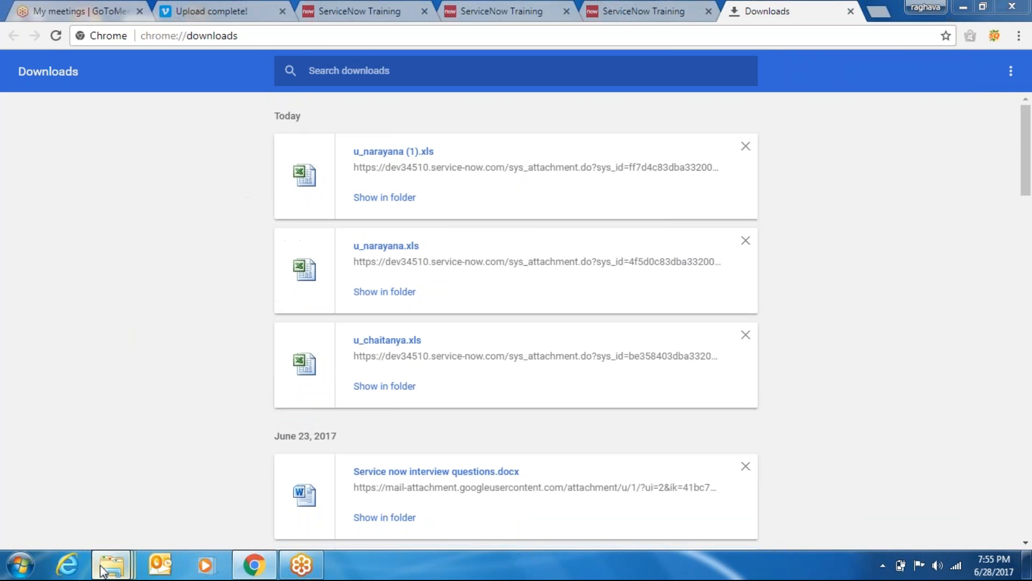
pyautogui.moveTo(101, 565)
pyautogui.moveTo(395, 490)
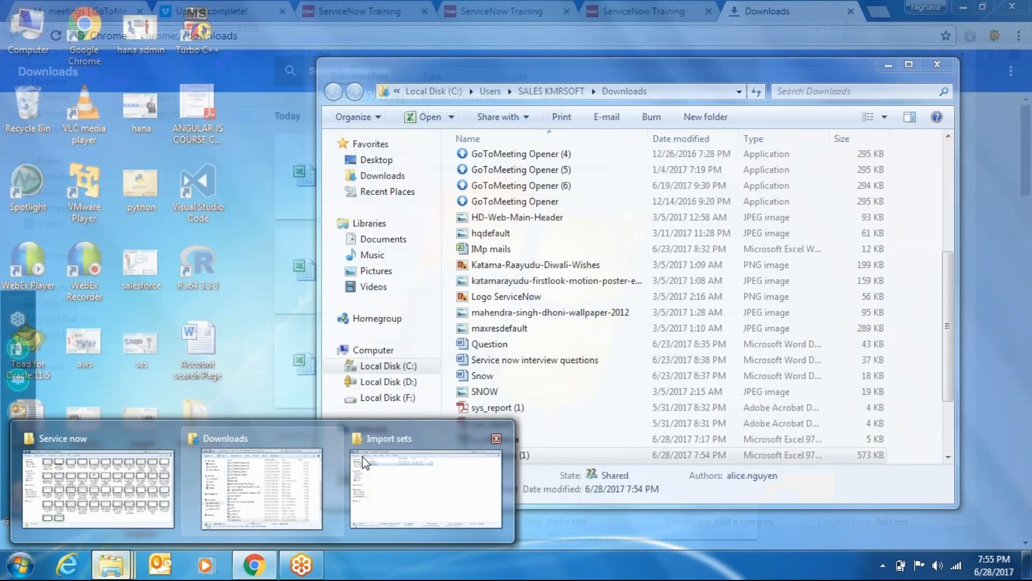
pyautogui.click(418, 479)
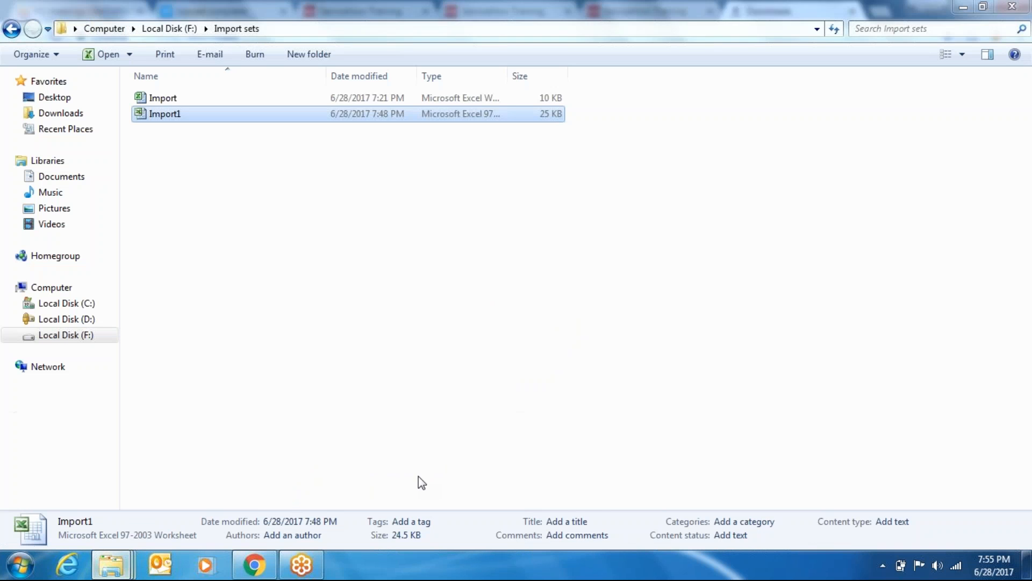
pyautogui.rightClick(165, 186)
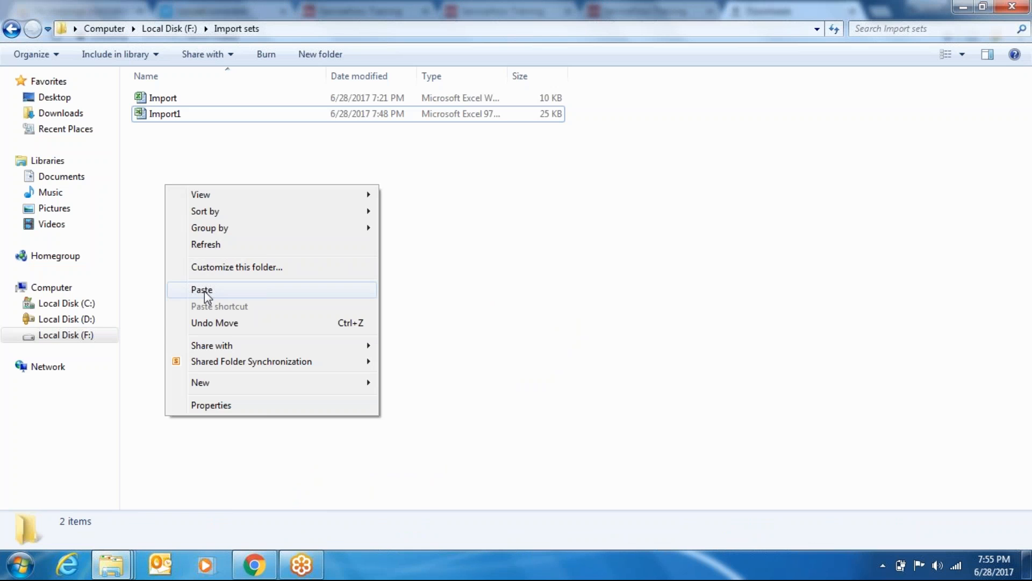
pyautogui.click(219, 290)
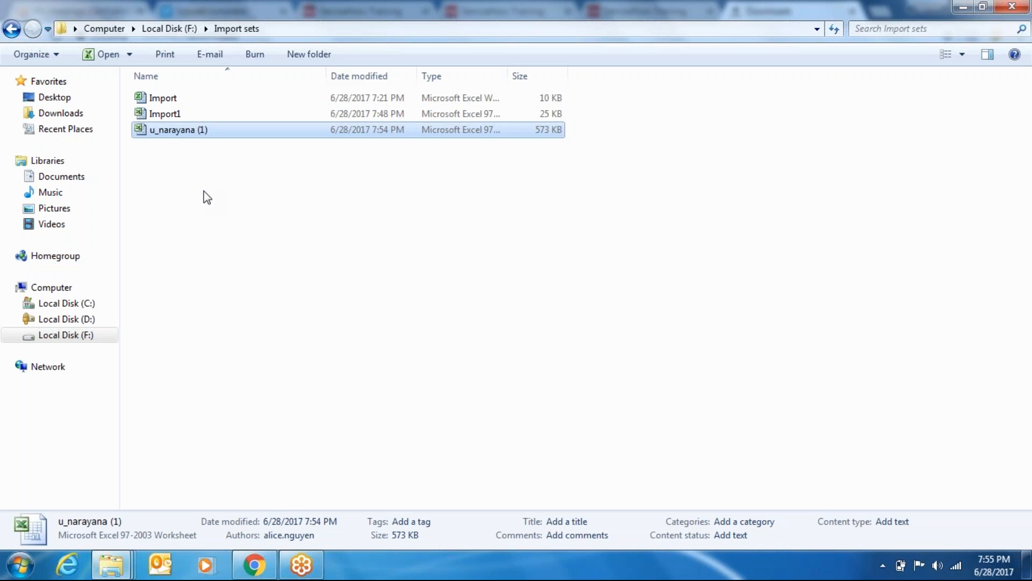
# Open the moved u_narayana (1) in Excel to check the edited names, then close it and return to Chrome
pyautogui.doubleClick(182, 133)
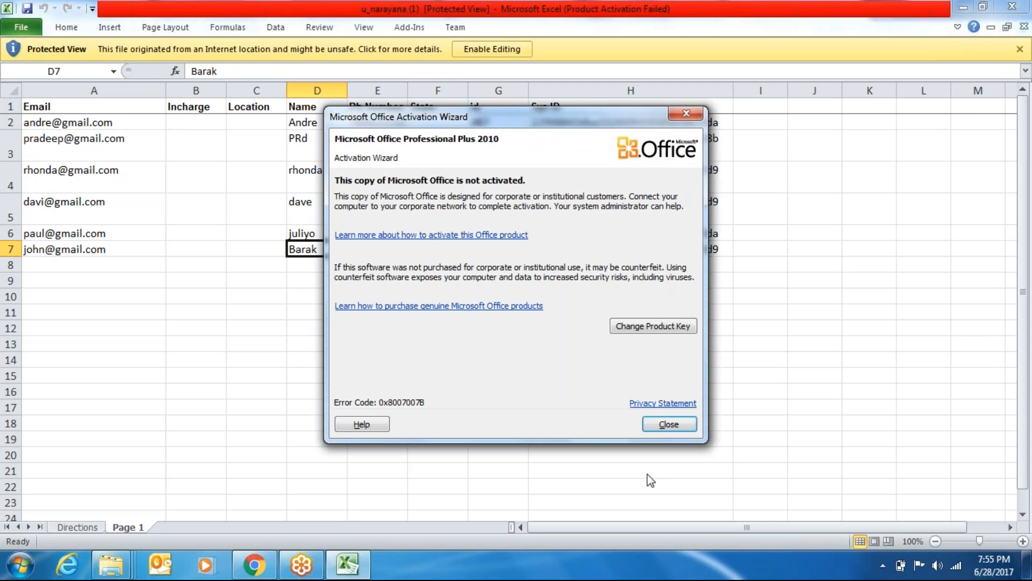
pyautogui.click(676, 428)
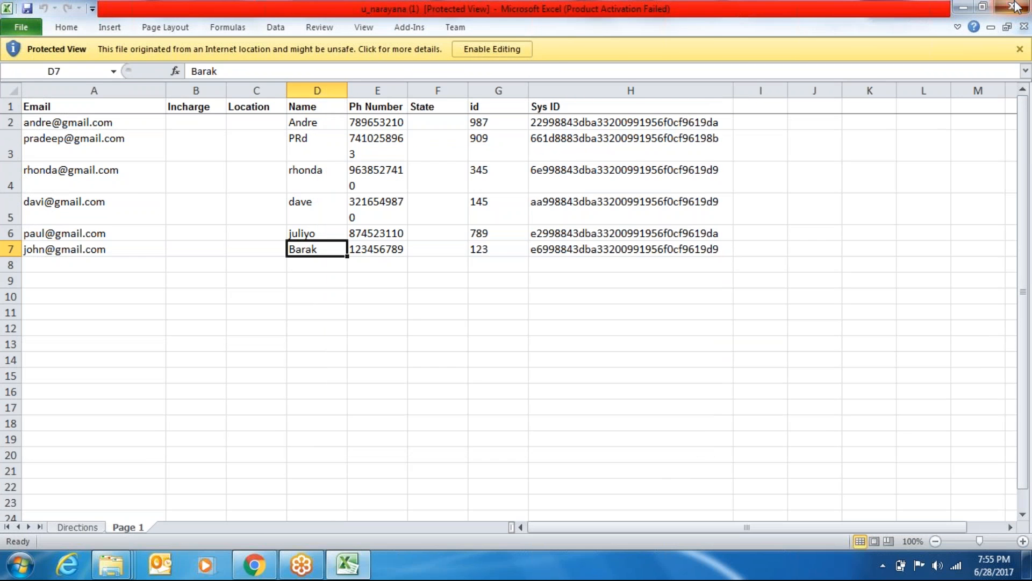
pyautogui.click(1016, 7)
pyautogui.click(962, 7)
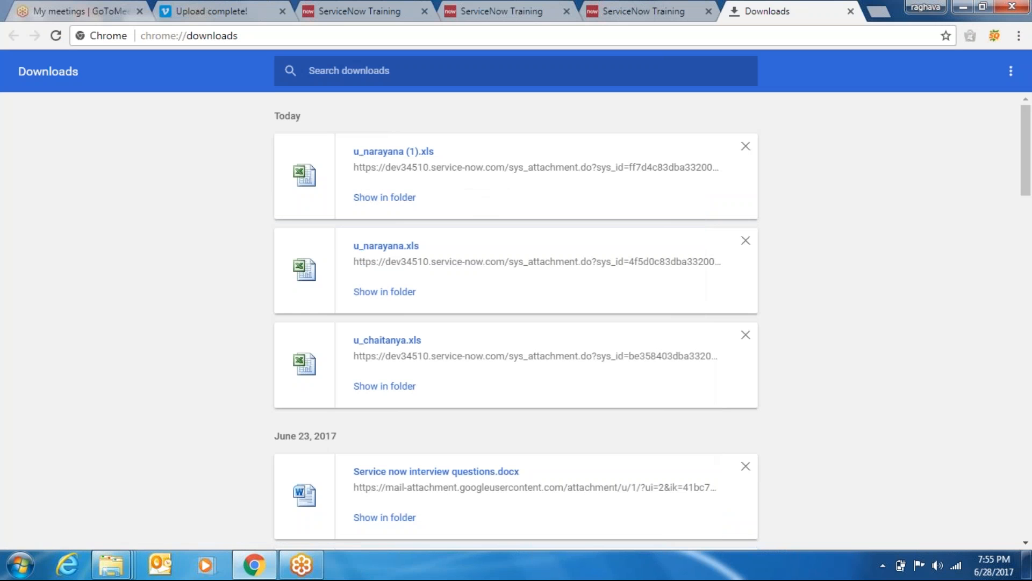
# Choose u_narayana (1).xls on the Narayana import page and upload it
pyautogui.click(367, 12)
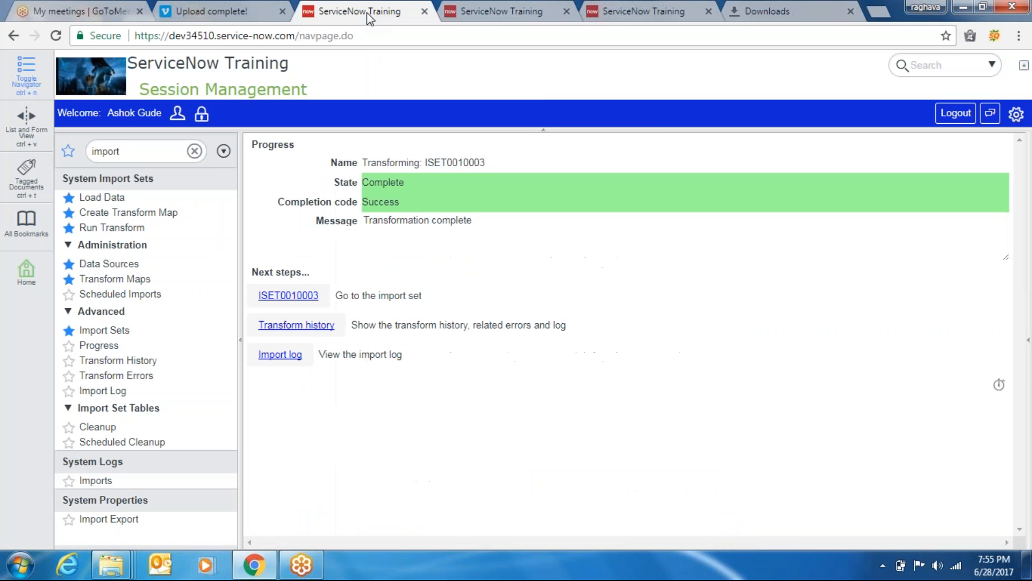
pyautogui.click(548, 8)
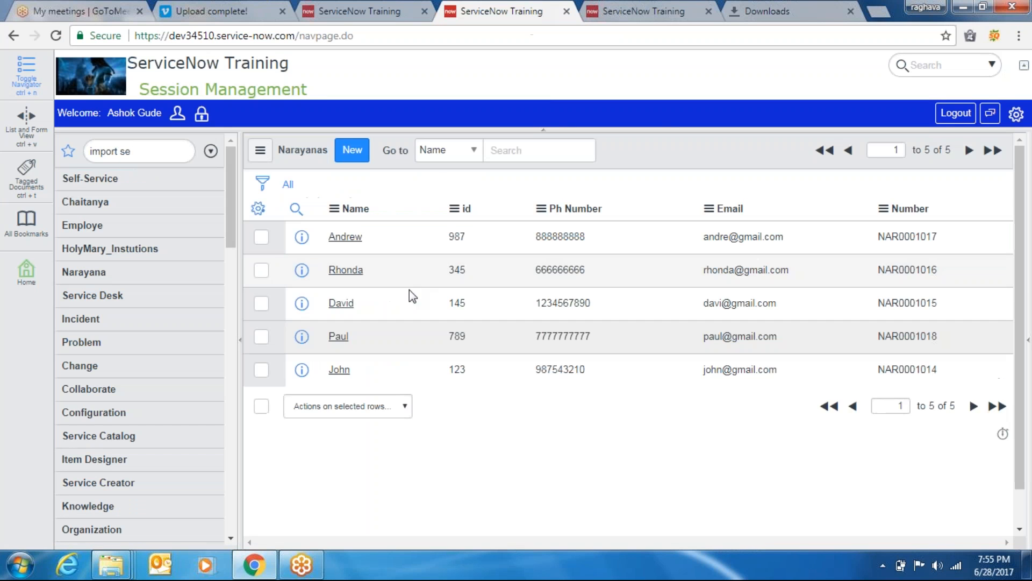
pyautogui.click(634, 5)
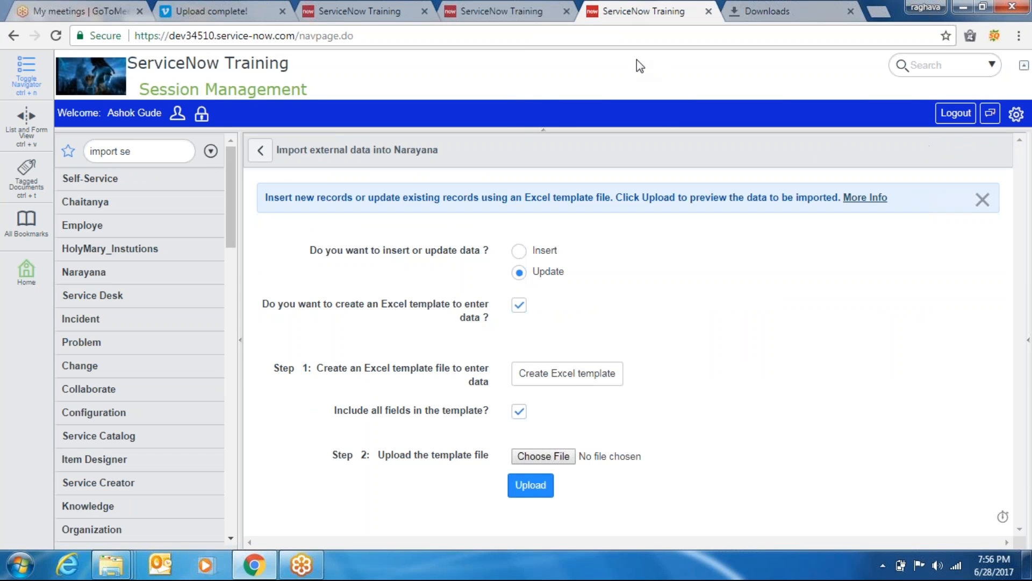
pyautogui.click(553, 462)
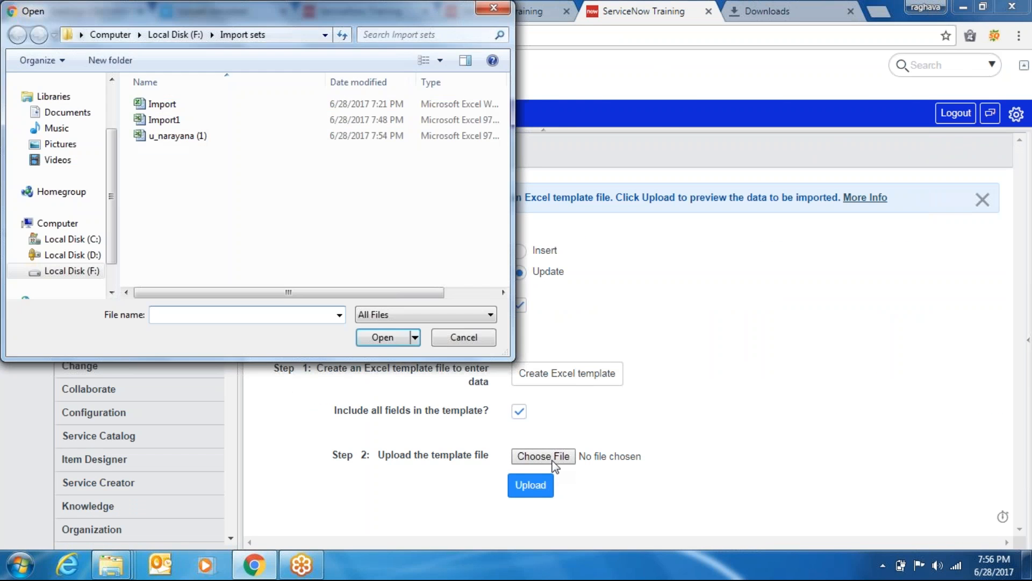
pyautogui.click(181, 138)
pyautogui.doubleClick(180, 140)
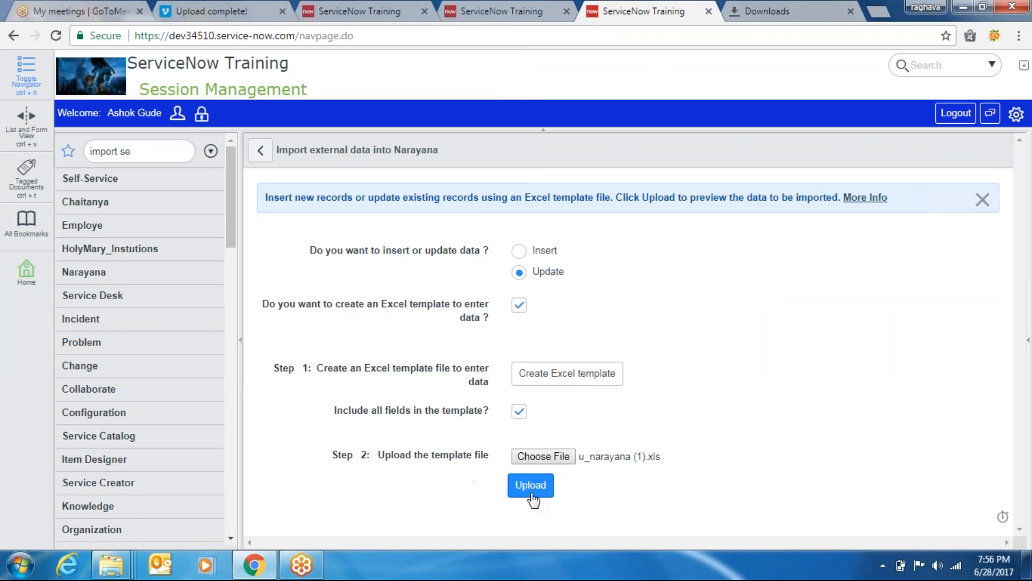
pyautogui.click(531, 485)
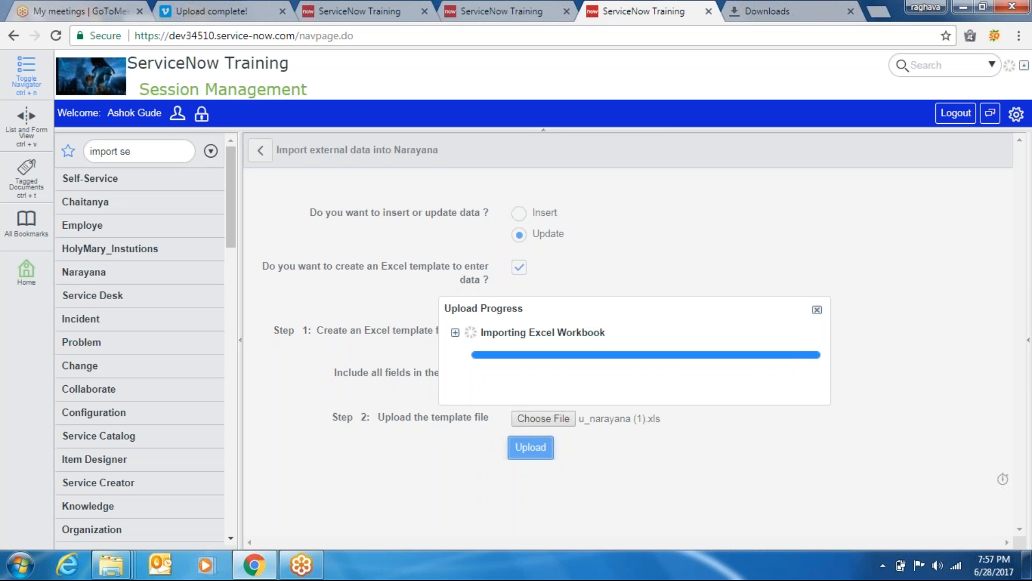
# Back on the Narayanas list tab, replace the navigator filter with 'import'
pyautogui.click(504, 17)
pyautogui.tripleClick(142, 151)
pyautogui.press('BackSpace')
pyautogui.write('import')
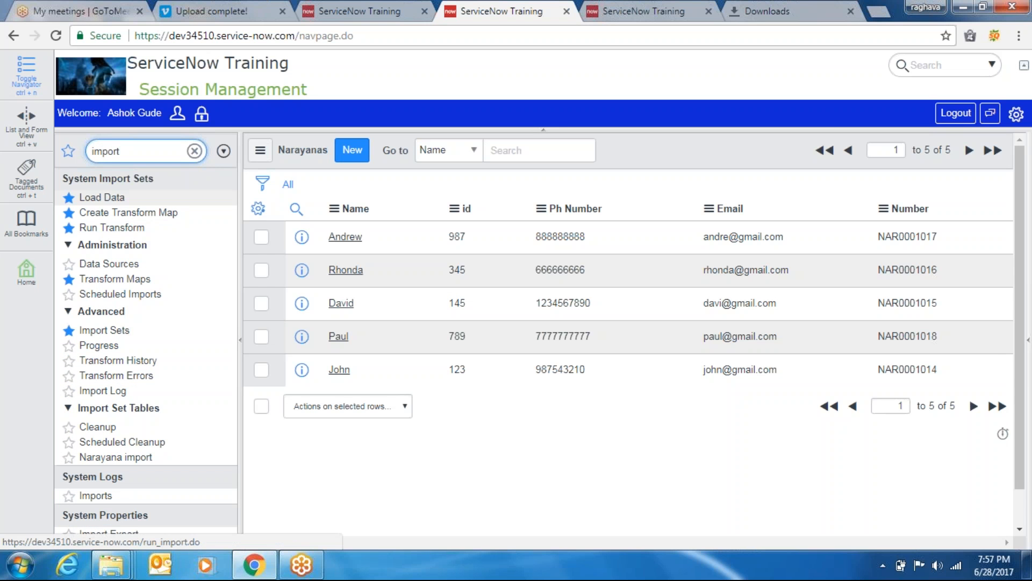
# Inspect the Example CSV FTP SSL test data source's Format options, keeping CSV, then close Downloads
pyautogui.click(111, 263)
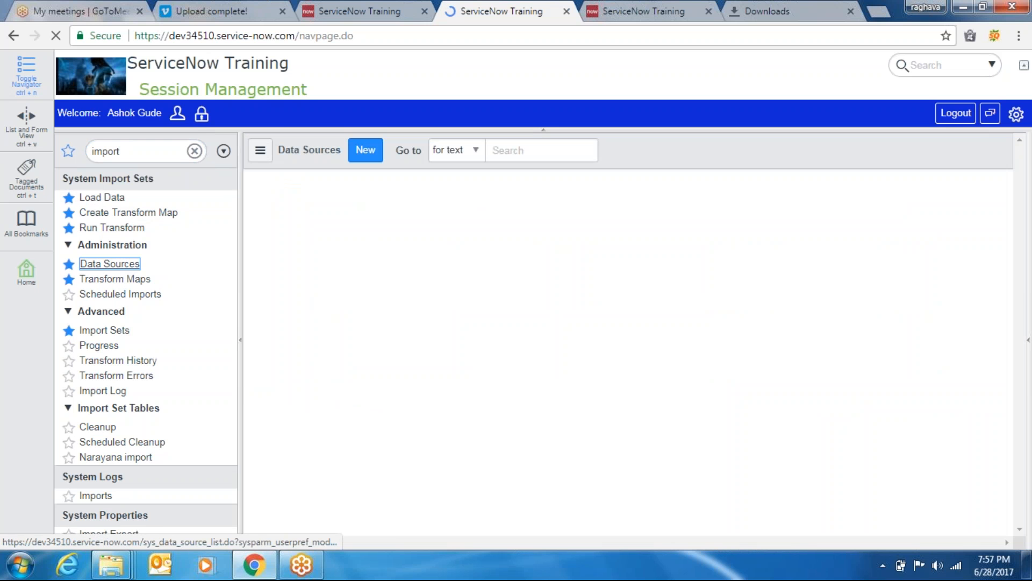
pyautogui.click(390, 237)
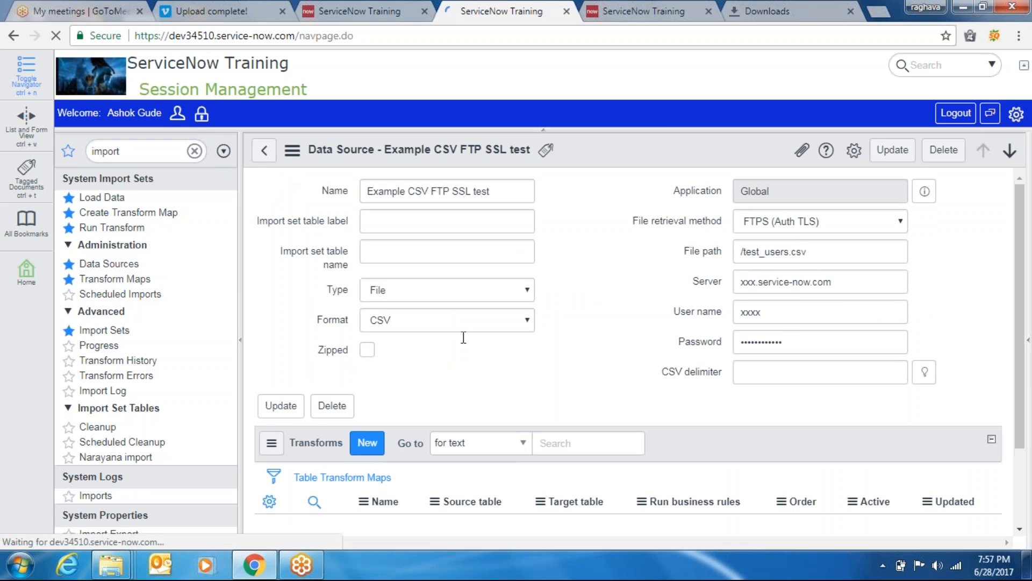
pyautogui.click(454, 322)
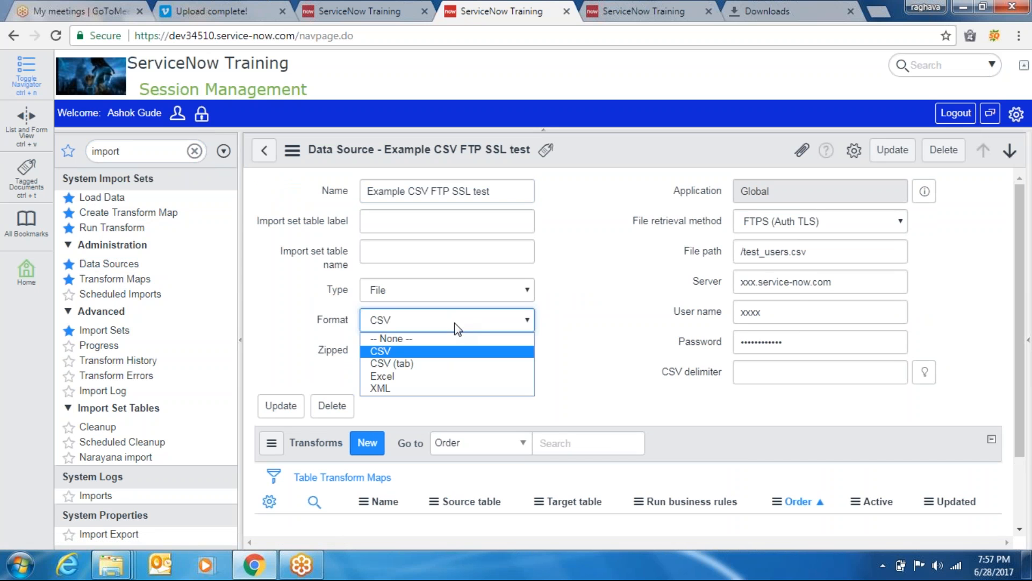
pyautogui.click(586, 288)
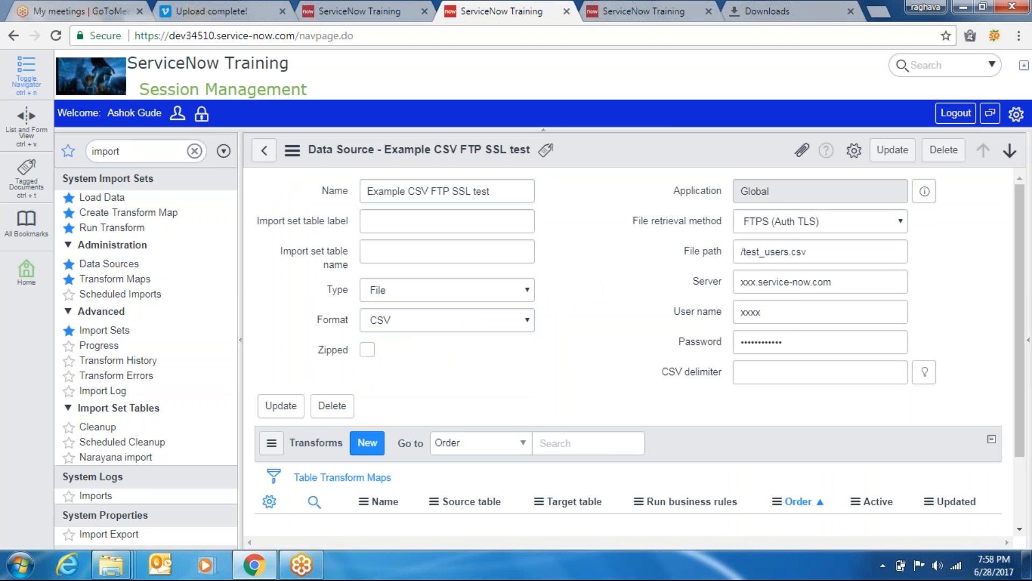
pyautogui.click(851, 11)
pyautogui.click(692, 8)
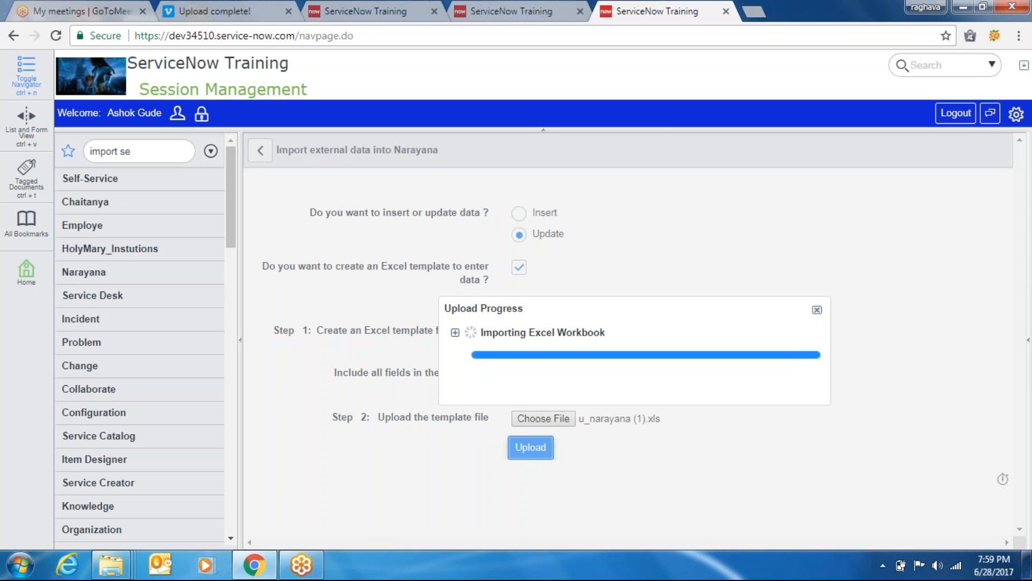
# Expand Importing Excel Workbook and its Processor node to read 6 rows processed, 6 inserts, 0 errors
pyautogui.click(455, 332)
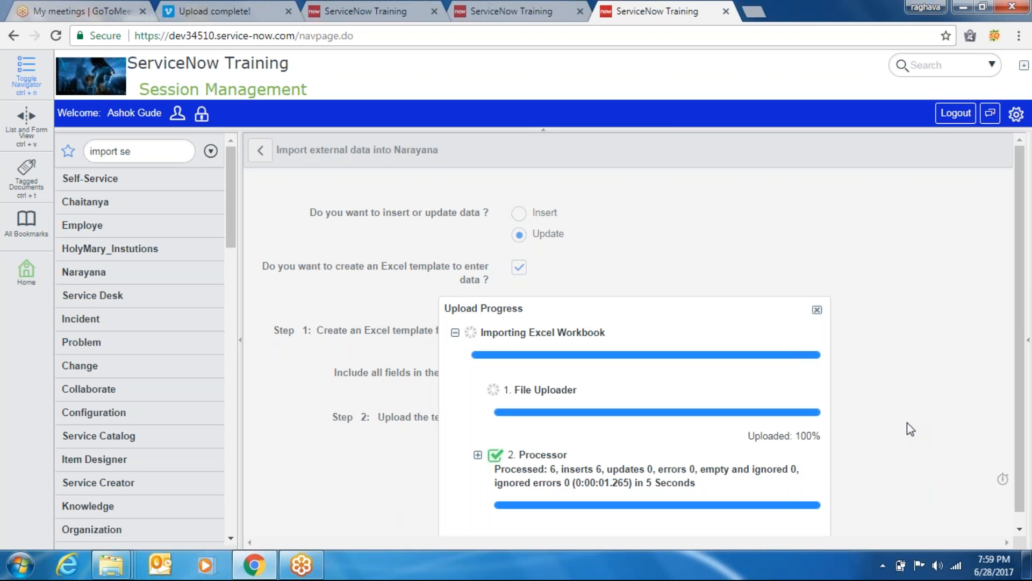
pyautogui.click(478, 455)
pyautogui.moveTo(818, 470); pyautogui.dragTo(823, 527)
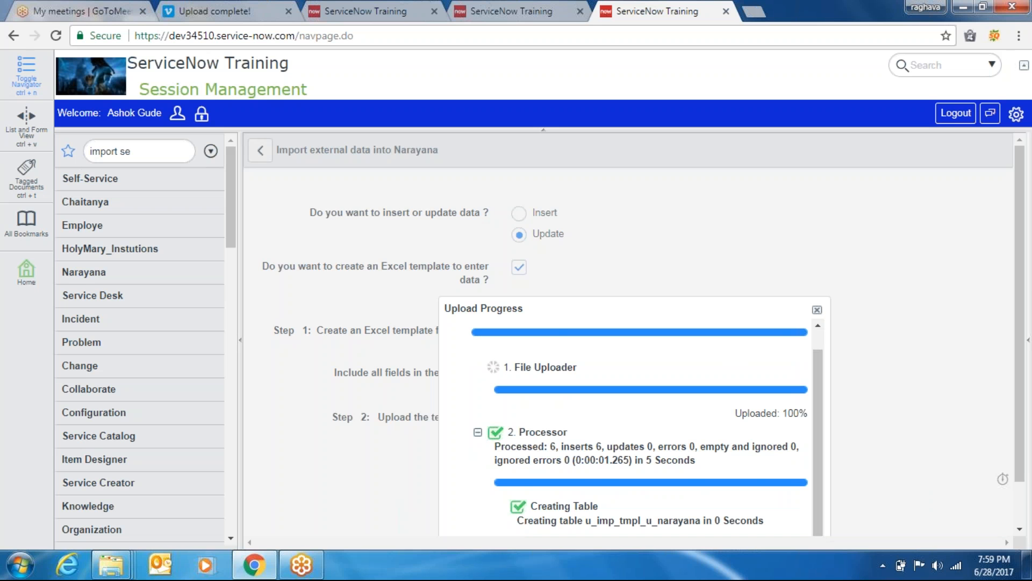
pyautogui.click(478, 433)
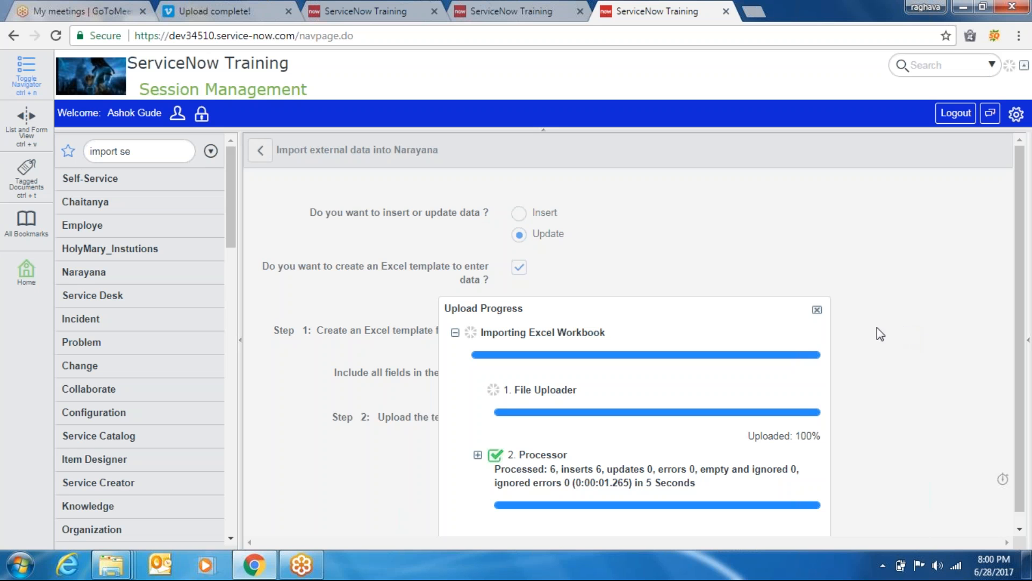
# Switch the data source Type to JDBC, then LDAP, then back to File
pyautogui.click(534, 11)
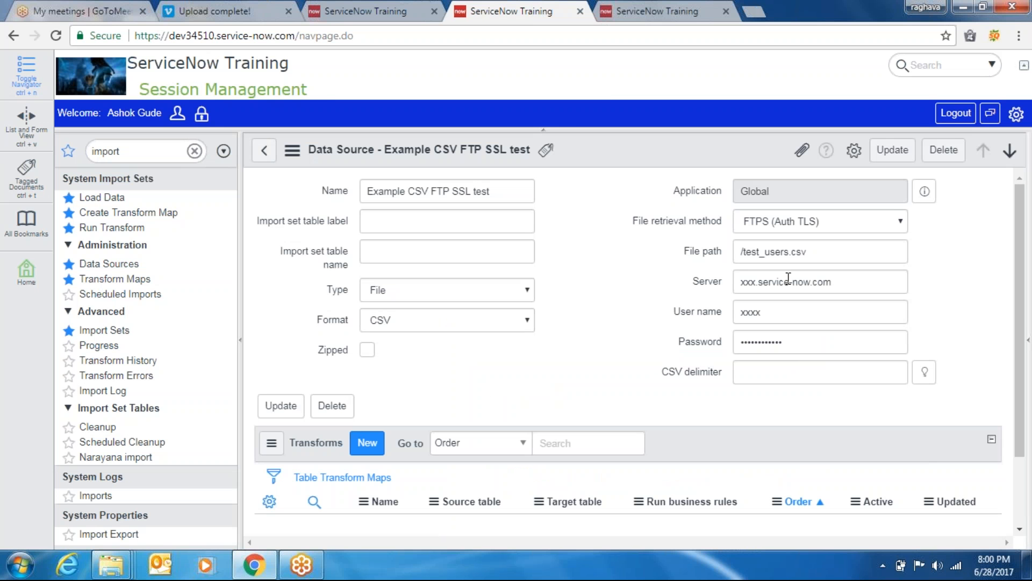
pyautogui.click(430, 294)
pyautogui.click(414, 318)
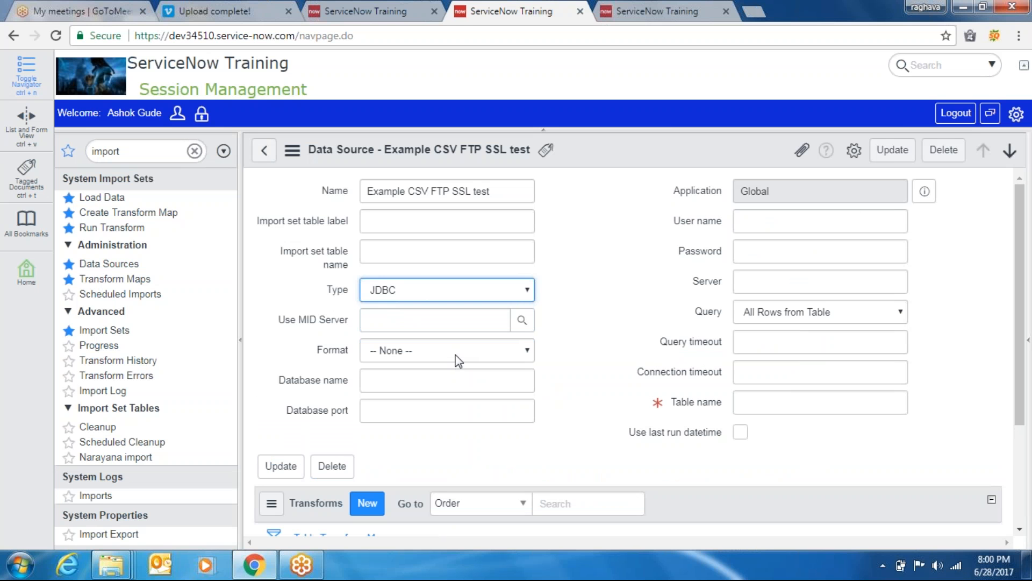
pyautogui.click(491, 289)
pyautogui.click(451, 333)
pyautogui.click(469, 281)
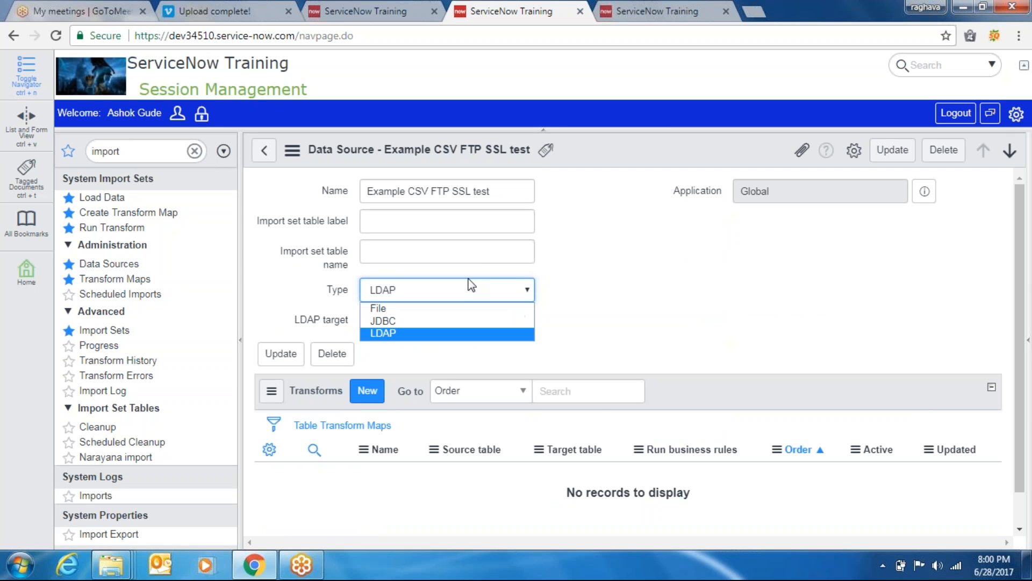
pyautogui.click(440, 307)
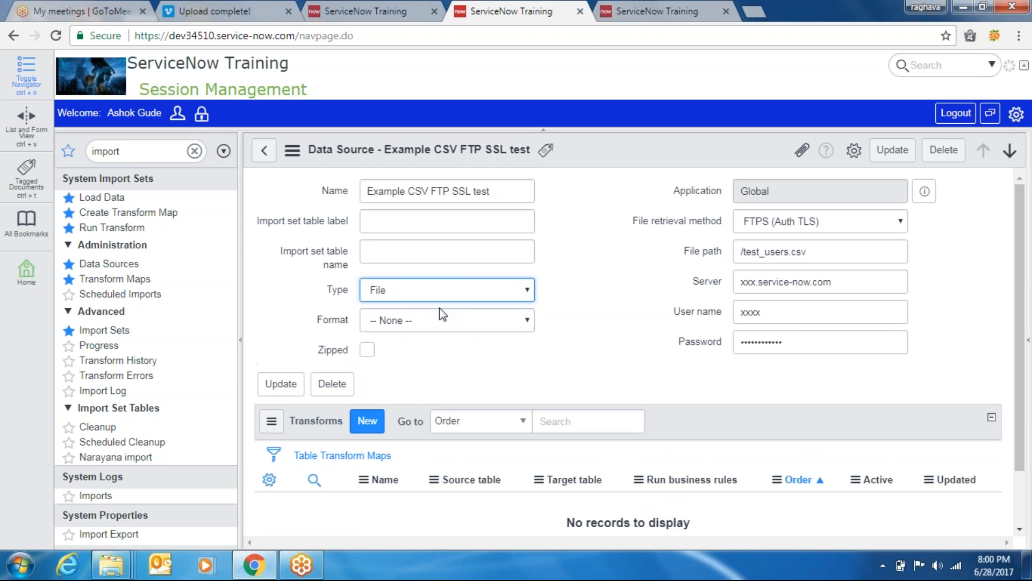
pyautogui.click(650, 7)
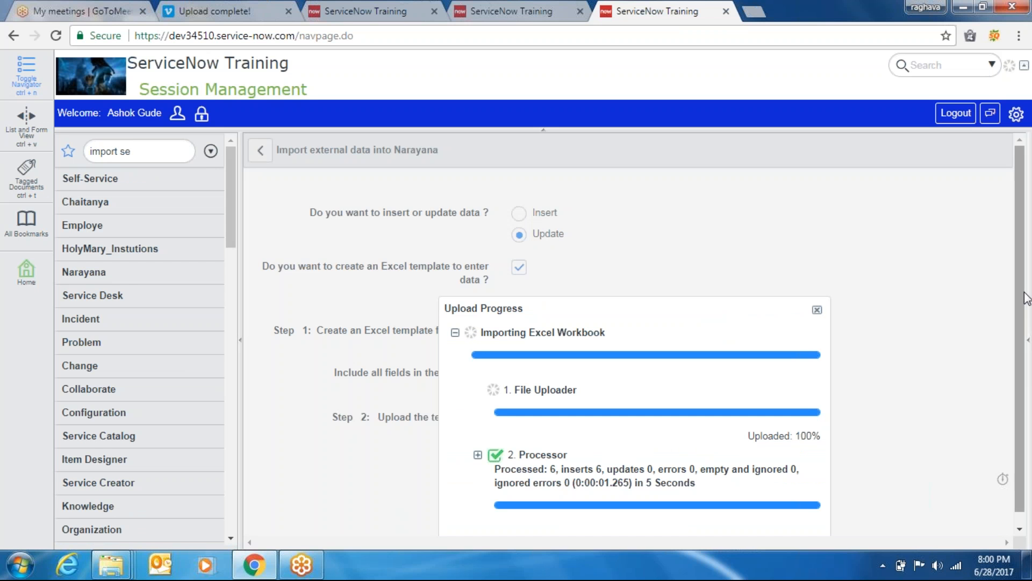
# Review the Processor results, including the u_imp_tmpl_u_narayana table created, then collapse the node
pyautogui.scroll(-1, 1026, 322)
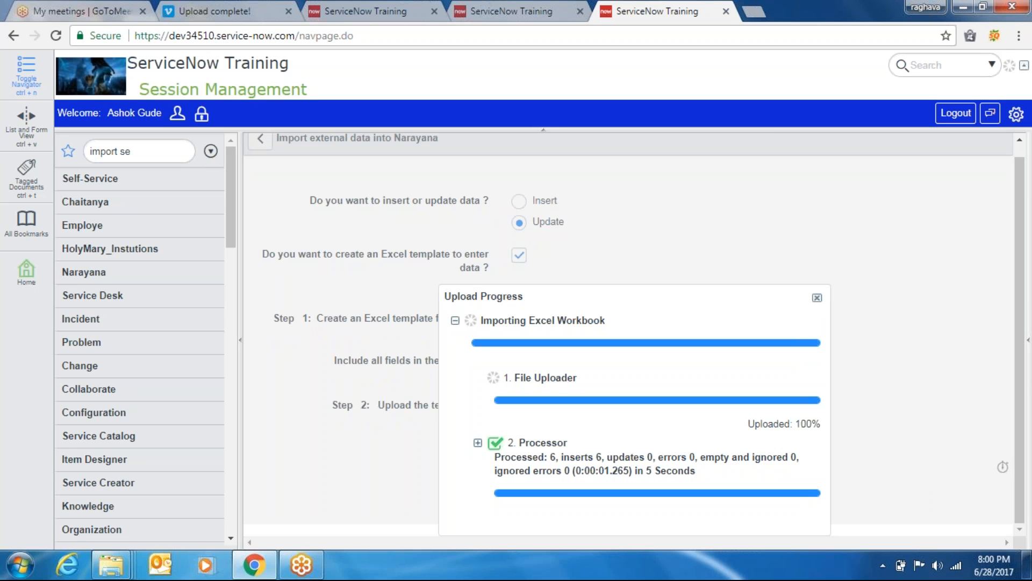
pyautogui.click(478, 442)
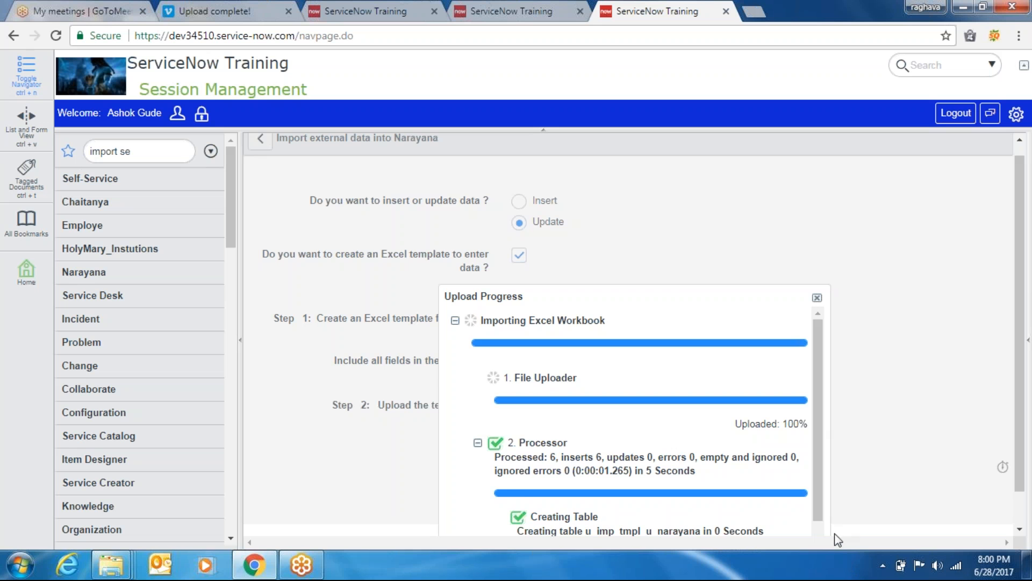
pyautogui.scroll(-1, 822, 532)
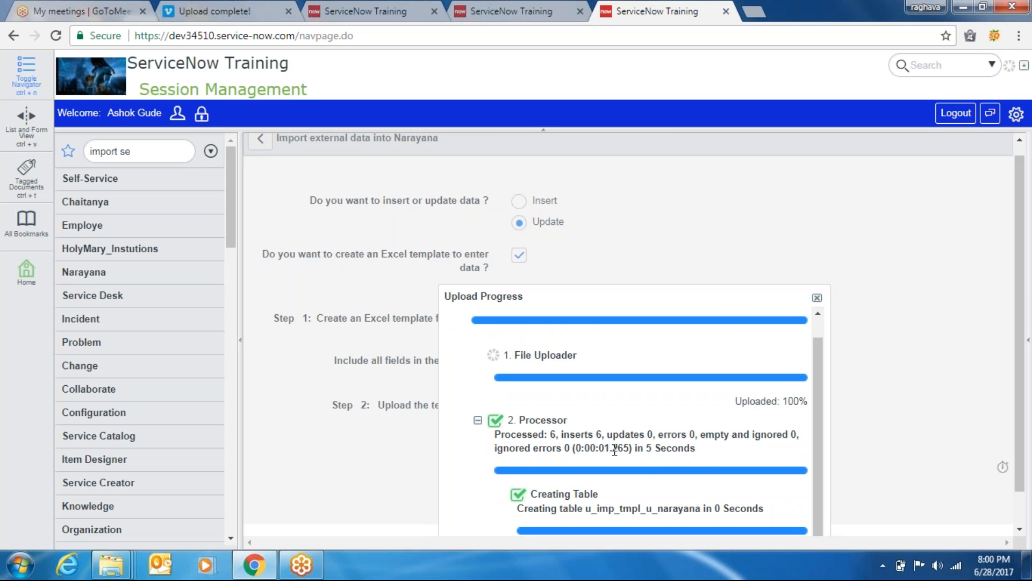
pyautogui.moveTo(697, 449); pyautogui.dragTo(524, 421)
pyautogui.click(482, 430)
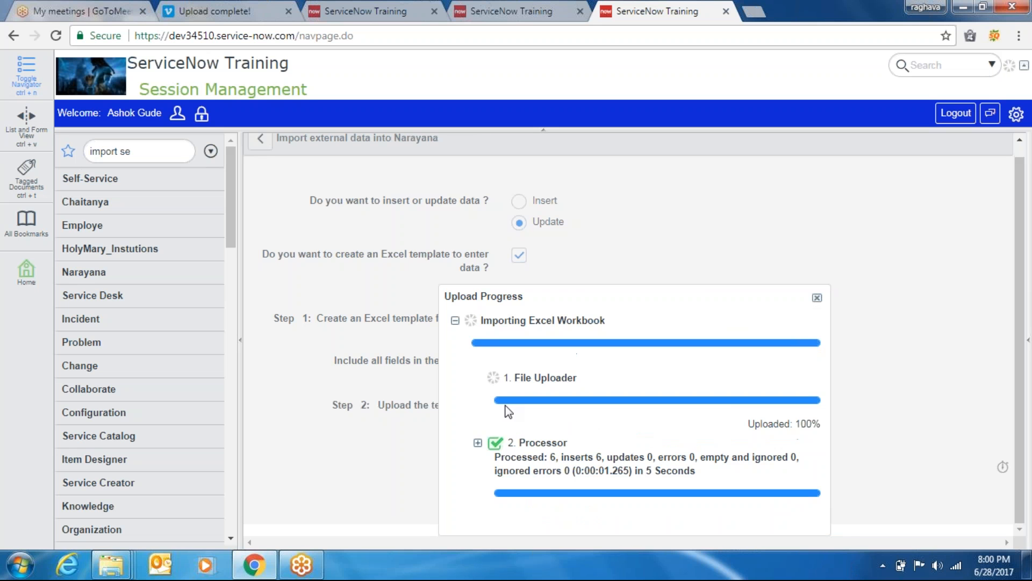
# Collapse the Importing Excel Workbook details, reopen them briefly, and collapse them again
pyautogui.click(454, 321)
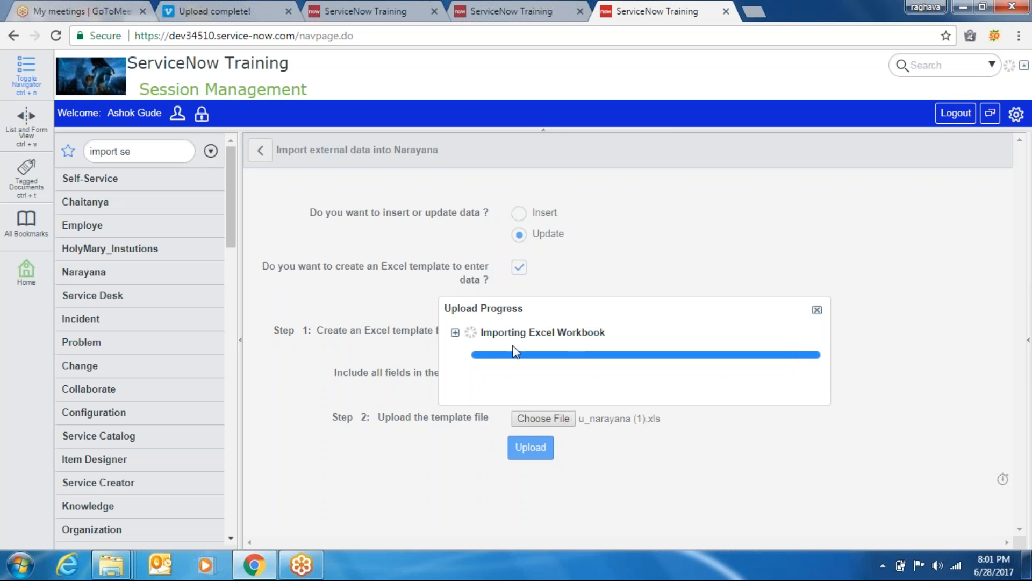
pyautogui.click(454, 334)
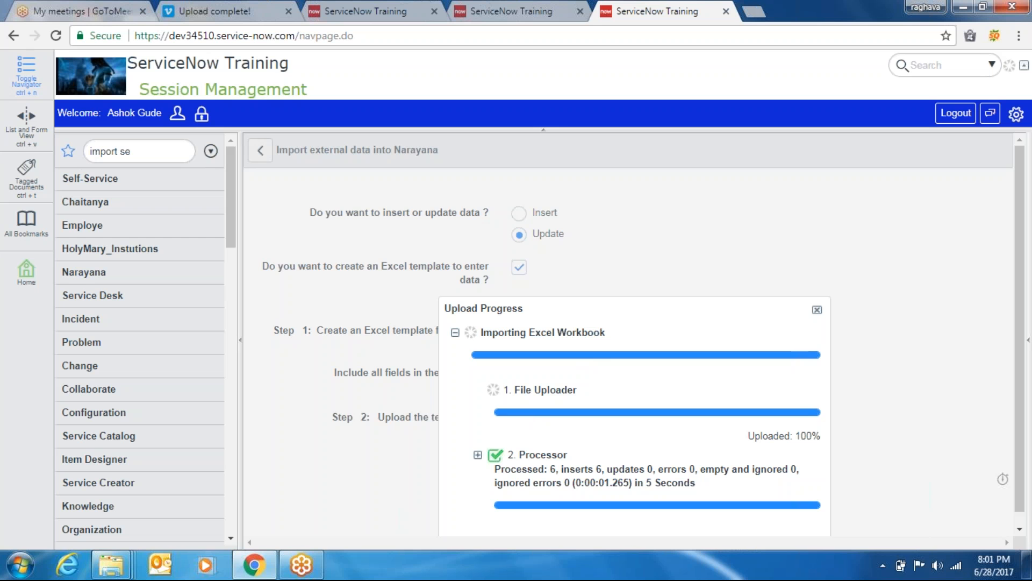
pyautogui.click(455, 334)
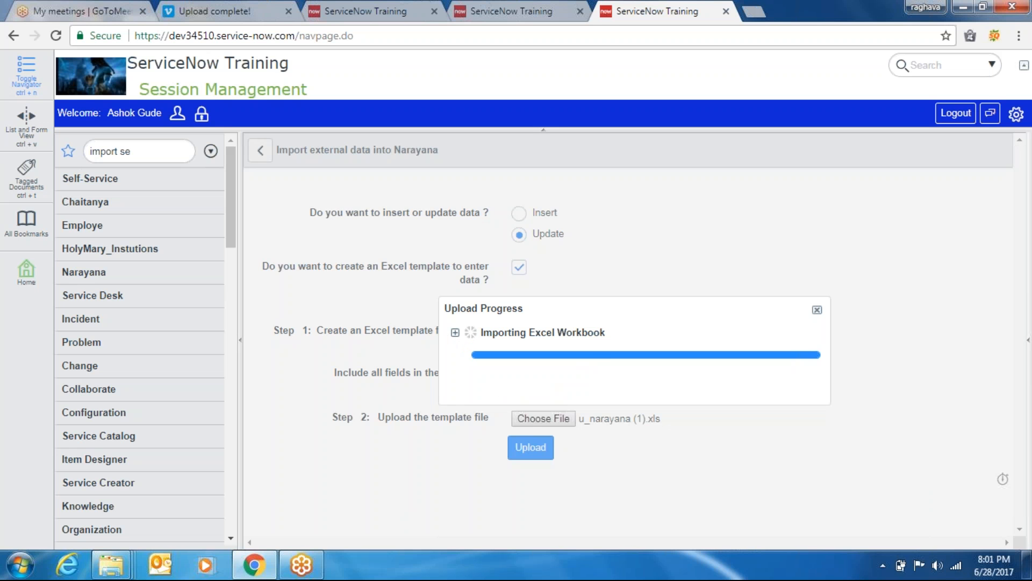
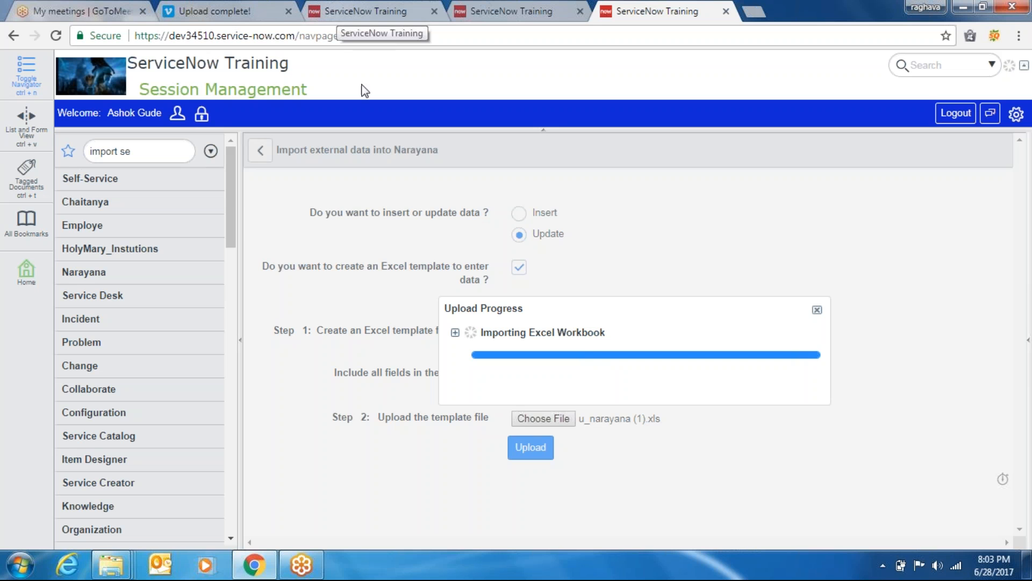
# Leave the completed ISET0010003 transform and open the Data Sources list under System Import Sets > Administration
pyautogui.click(404, 12)
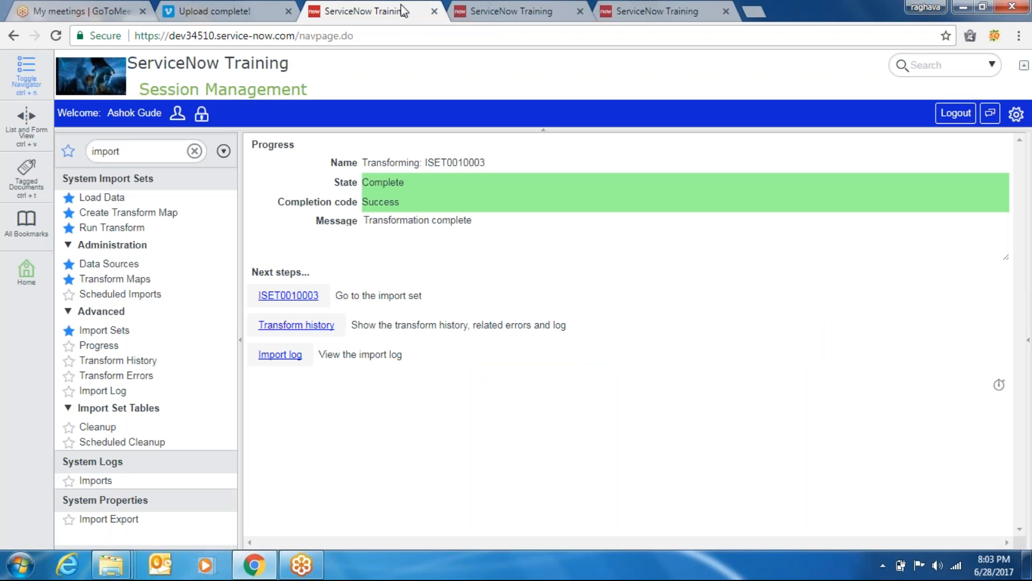
pyautogui.click(114, 264)
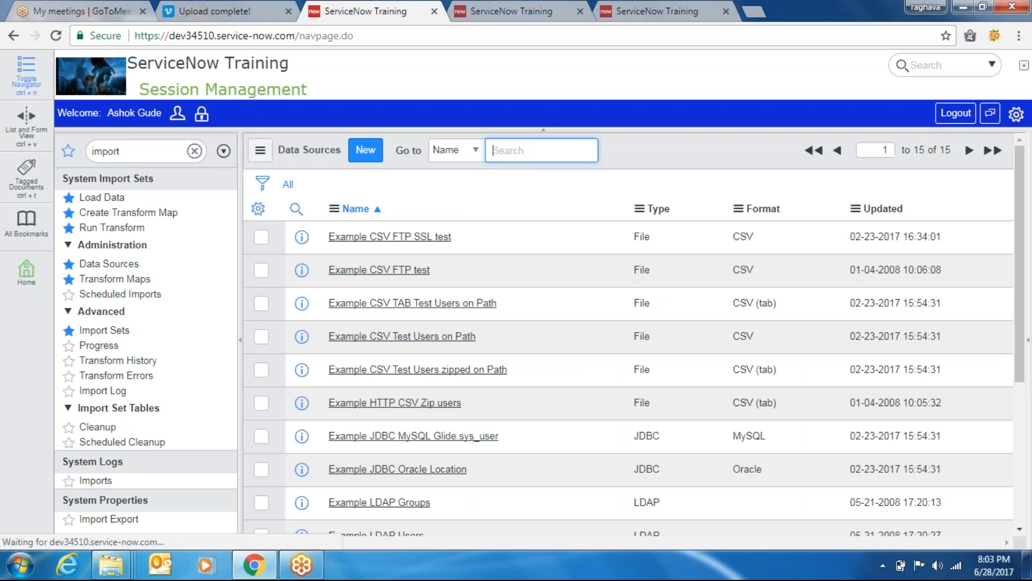
# Look over the Name column's Export options, then return to the u_narayana (1).xls import tab
pyautogui.rightClick(362, 210)
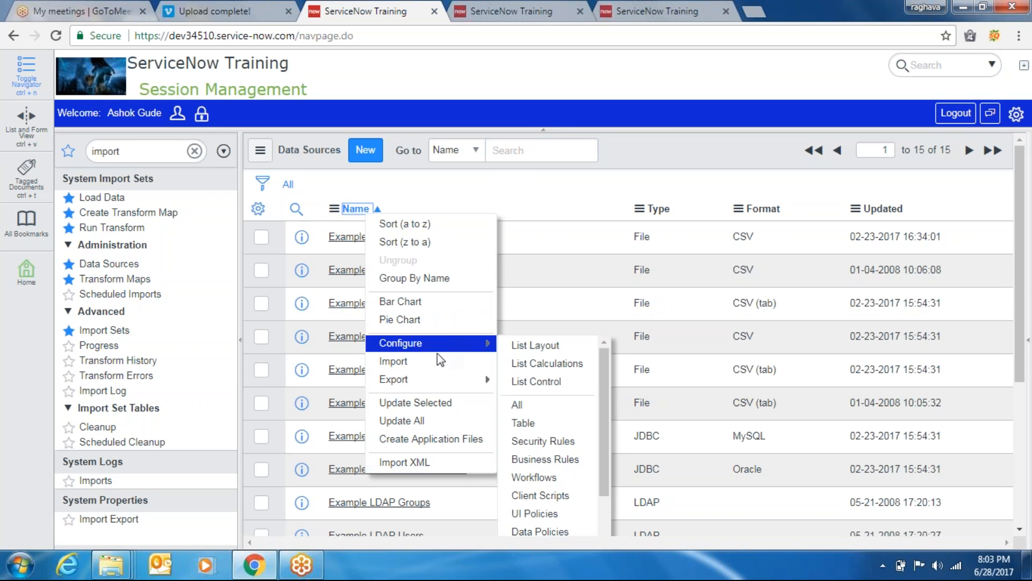
pyautogui.moveTo(491, 383)
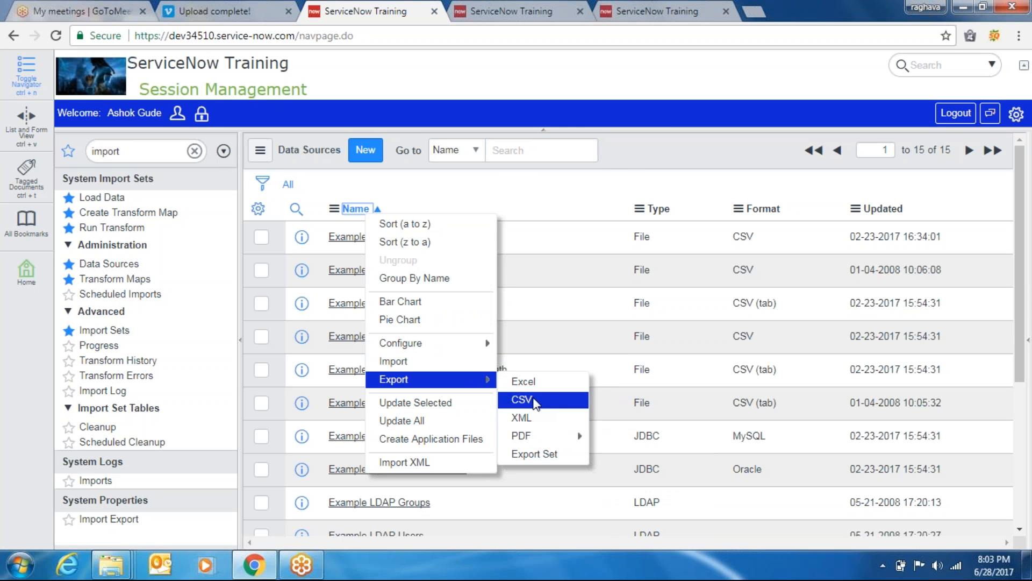
pyautogui.click(637, 163)
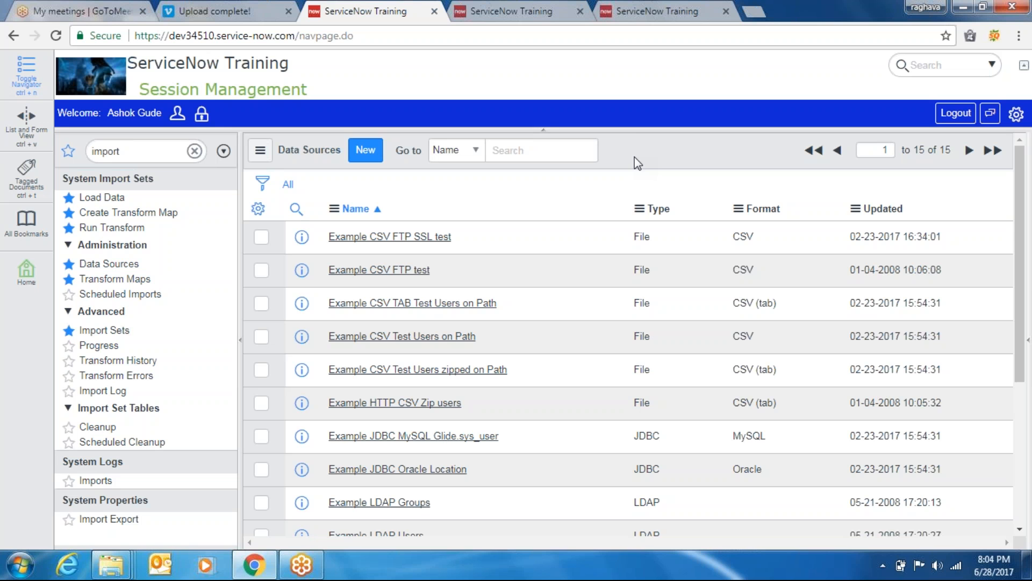
pyautogui.click(658, 16)
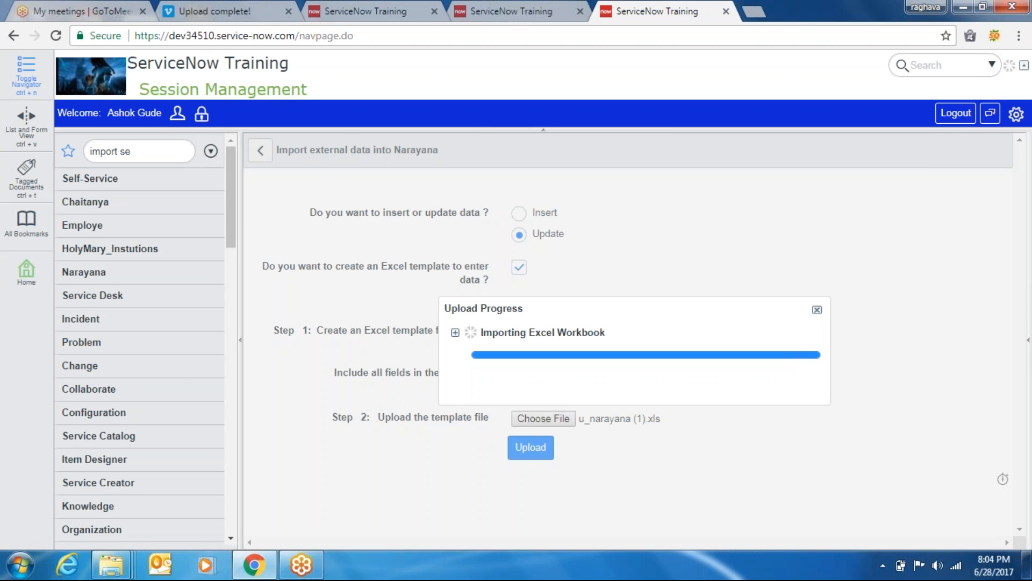
# Back on the Data Sources list, choose Import from the Name column menu
pyautogui.click(376, 3)
pyautogui.rightClick(367, 212)
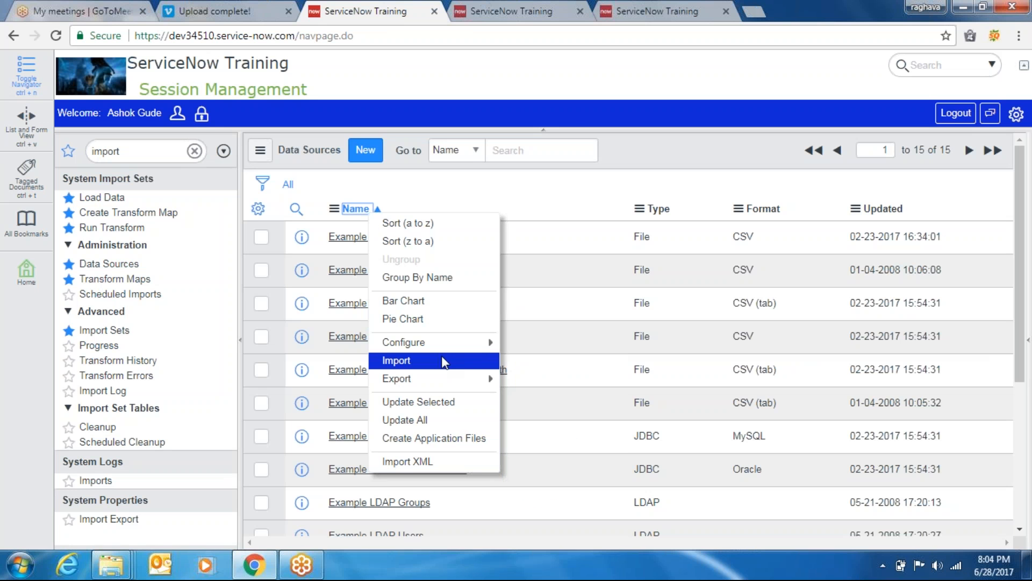
pyautogui.click(461, 361)
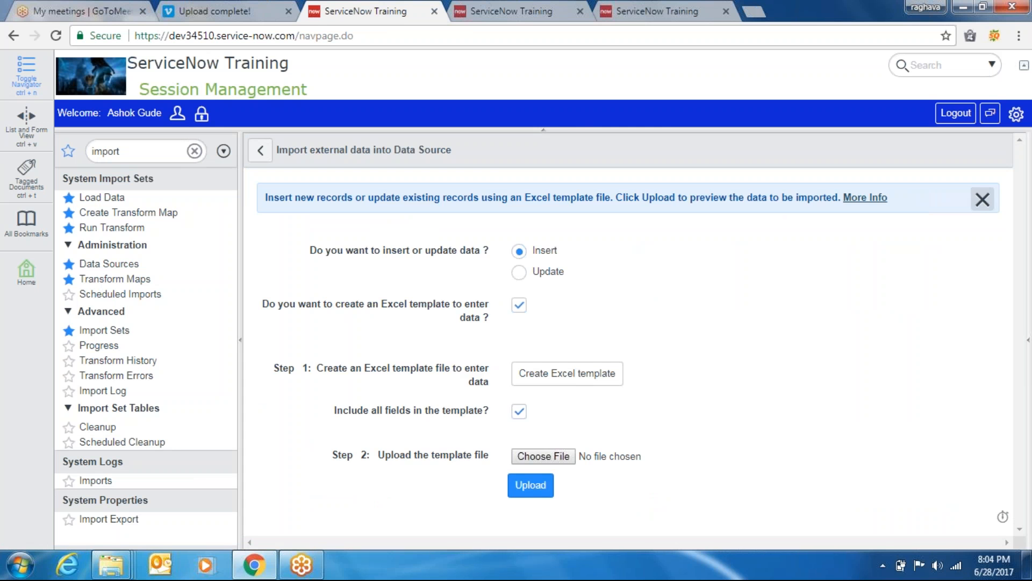
# Close the Excel template info banner and highlight the Step 1 and Step 2 labels
pyautogui.click(982, 199)
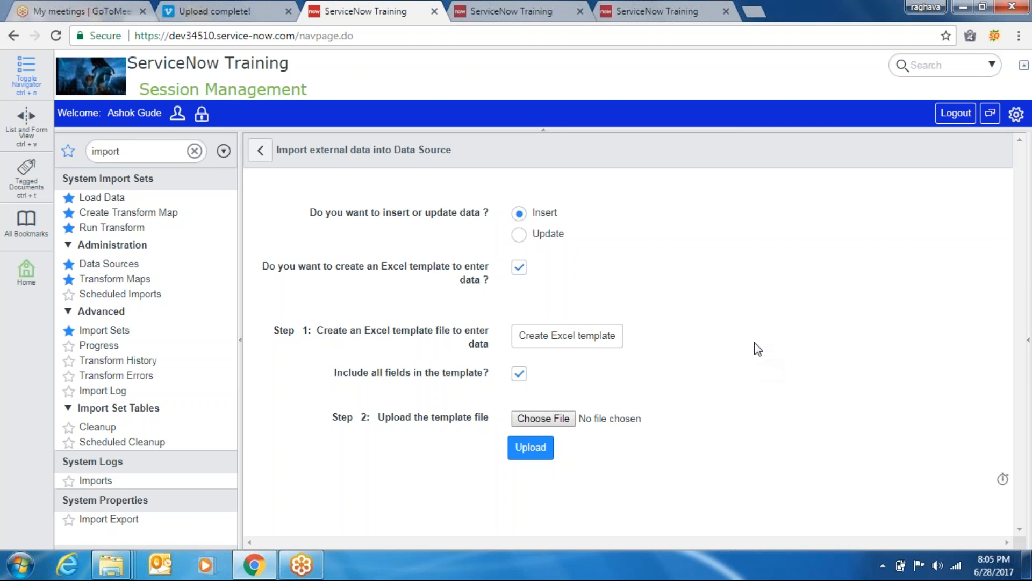
pyautogui.moveTo(742, 313); pyautogui.dragTo(39, 510)
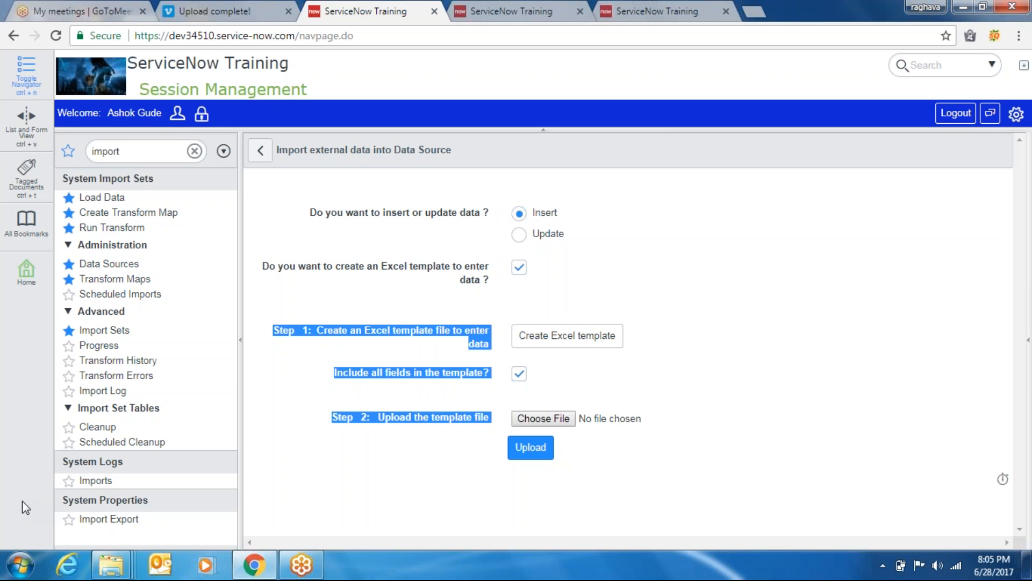